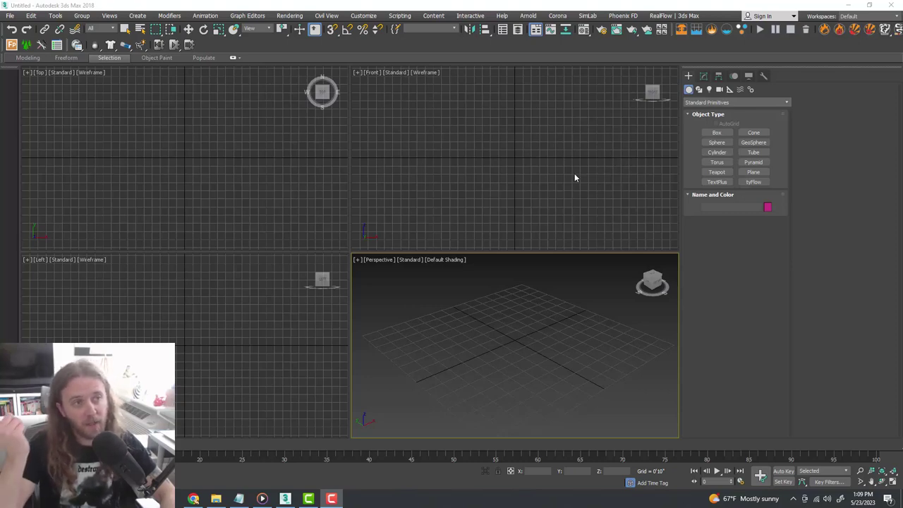
# Review the display units and the system unit scale in the units setup, and accept the existing settings
pyautogui.click(363, 15)
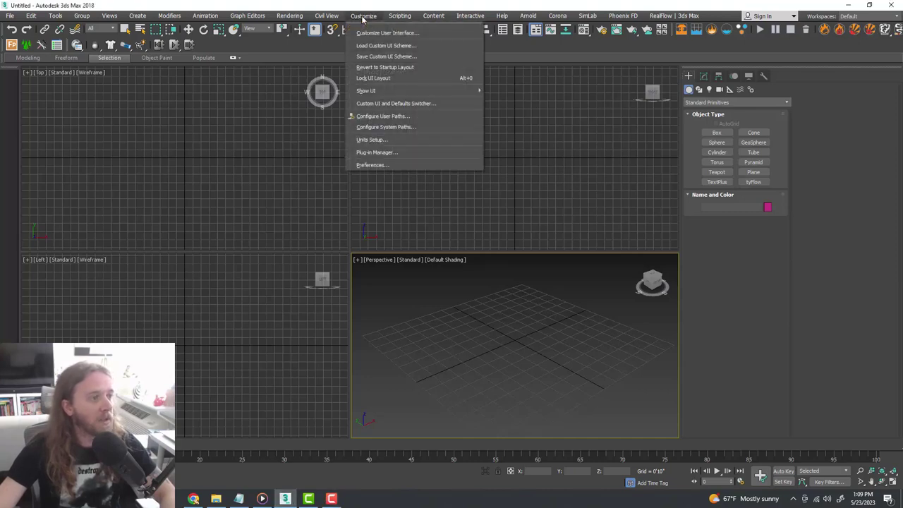
pyautogui.click(402, 141)
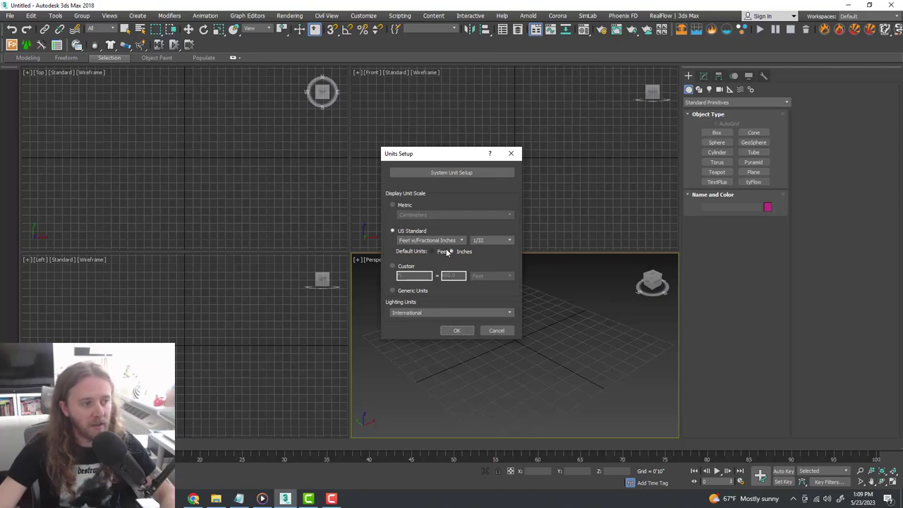
pyautogui.click(455, 173)
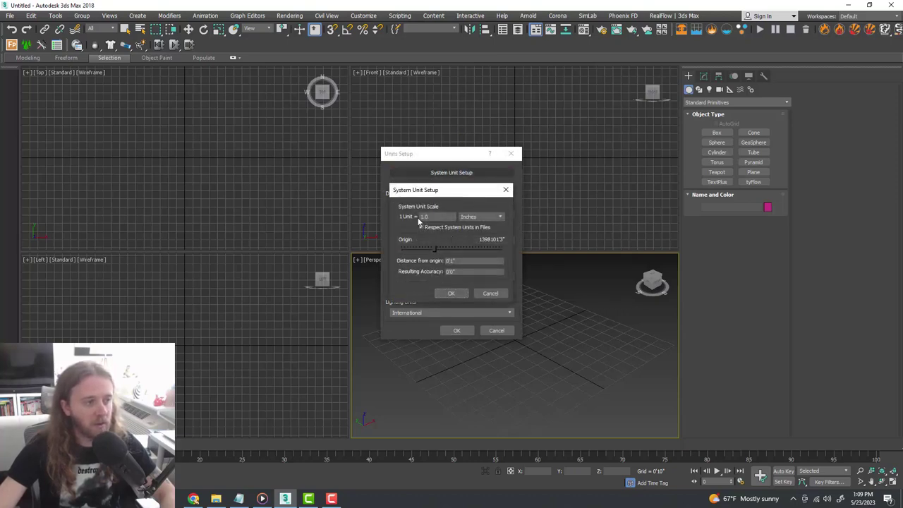
pyautogui.click(452, 293)
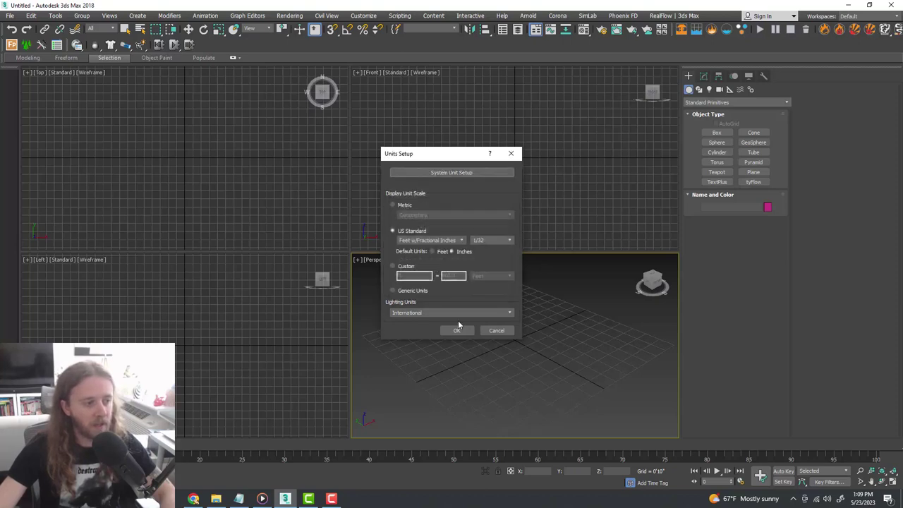
pyautogui.click(457, 329)
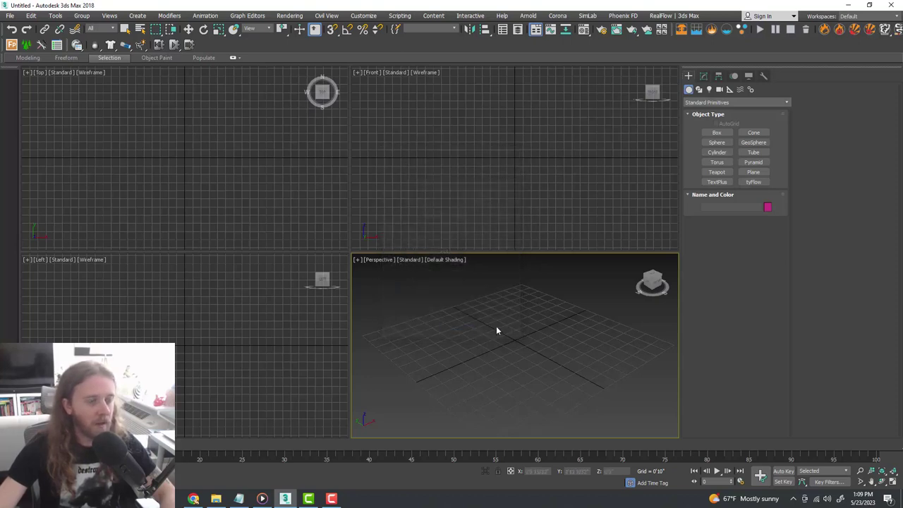
# Set the scene's production renderer to FStormRender v1.5.0 in the render setup
pyautogui.click(602, 32)
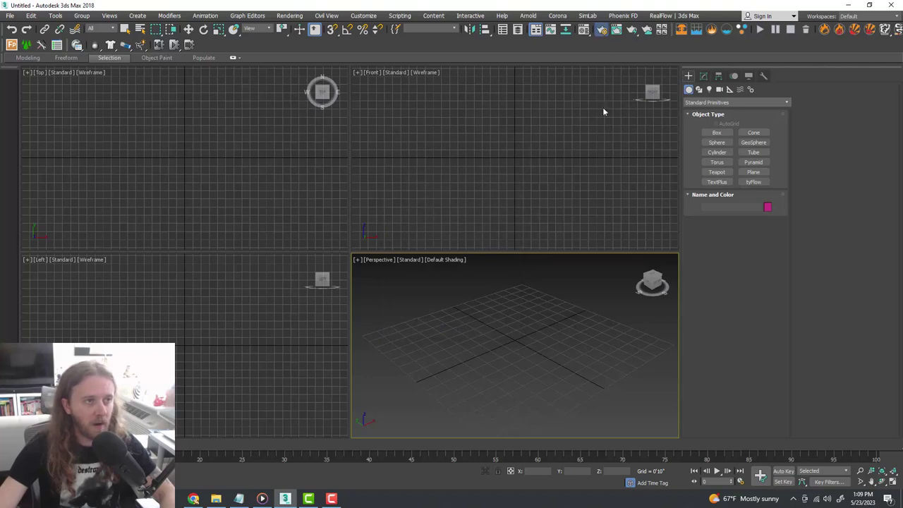
pyautogui.moveTo(605, 82); pyautogui.dragTo(549, 72)
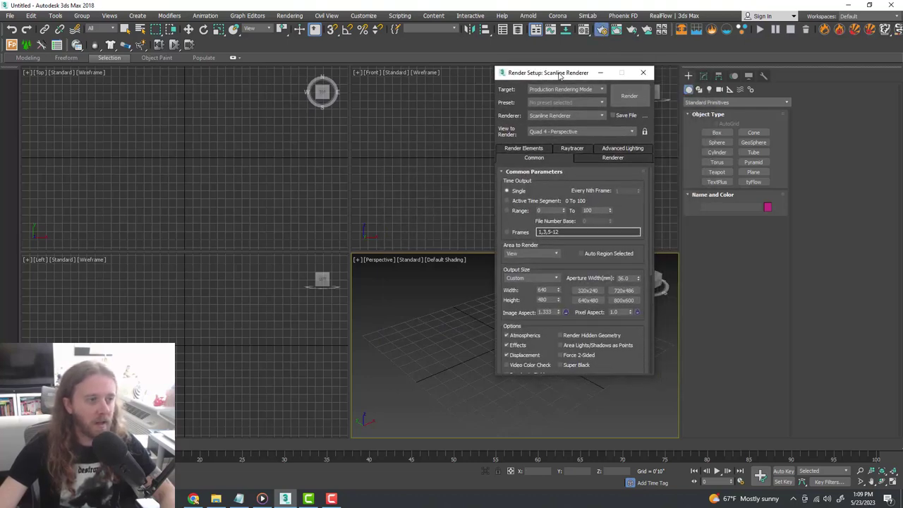
pyautogui.click(598, 117)
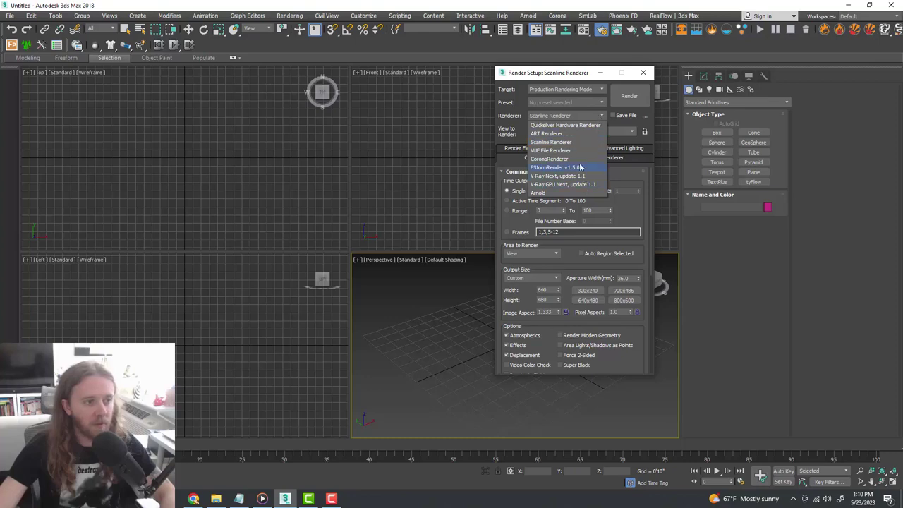
pyautogui.click(580, 167)
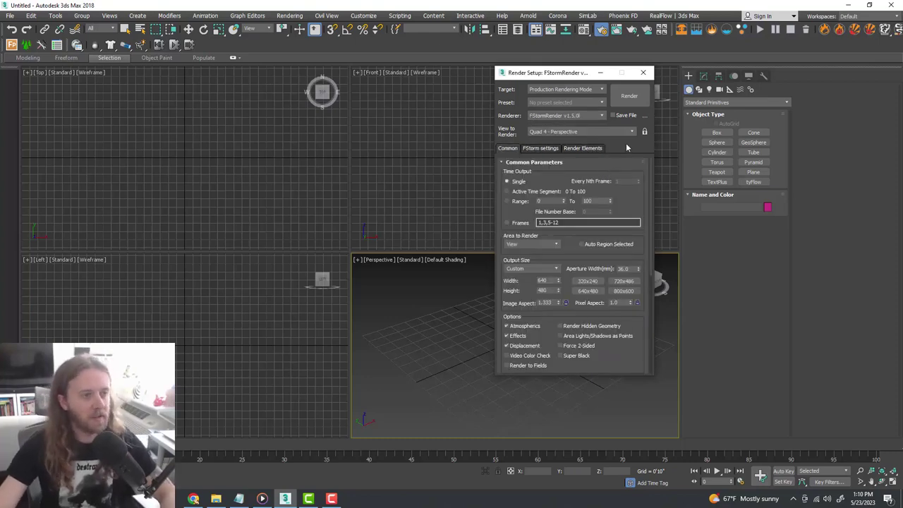
# Switch to Chrome, examine the backrooms reference images and the Kane Pixels YouTube channel, and return to 3ds Max
pyautogui.click(195, 498)
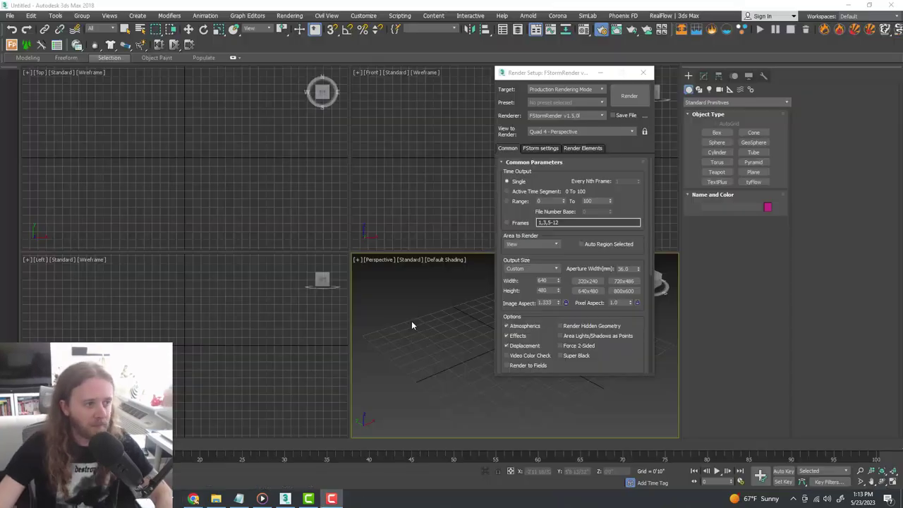
pyautogui.click(193, 498)
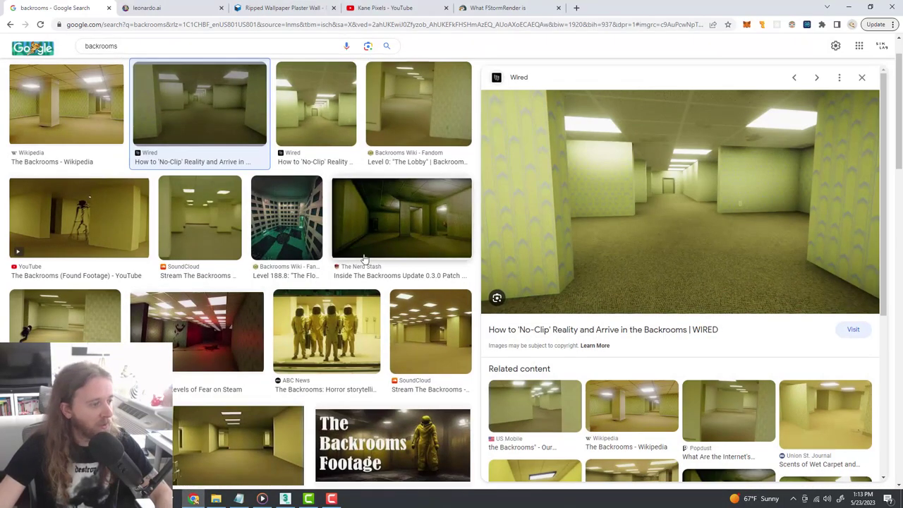
pyautogui.scroll(-5, 365, 260)
pyautogui.scroll(5, 365, 260)
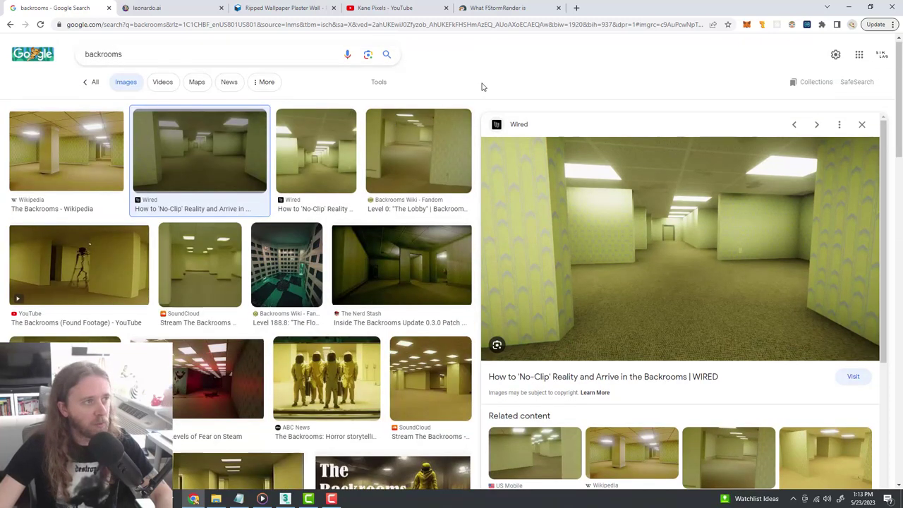
pyautogui.click(409, 9)
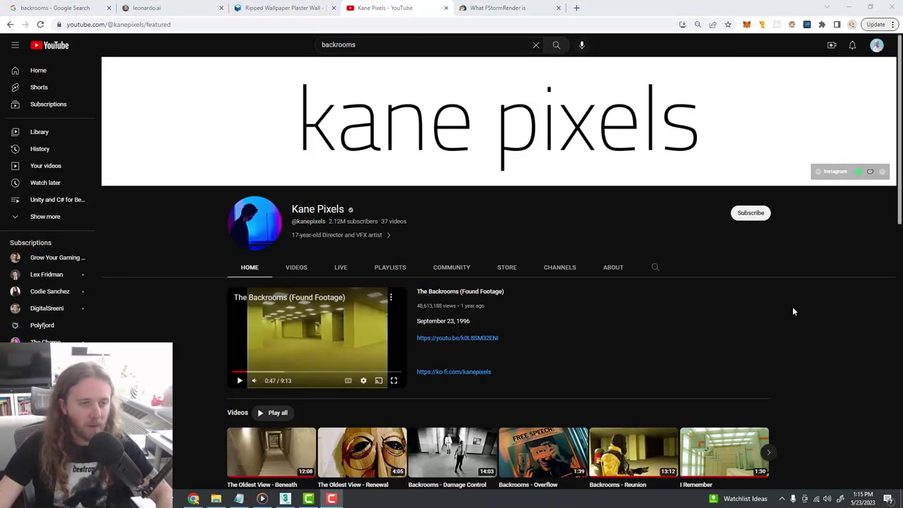
pyautogui.click(849, 7)
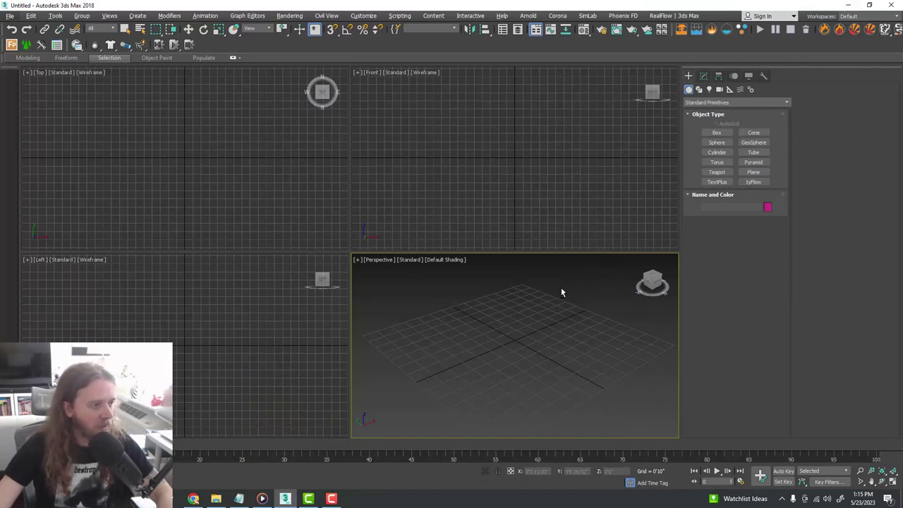
# Maximize the perspective viewport and create a box about 4'7" long, 4'2" wide and 1'2" high near the grid's center
pyautogui.hotkey('alt', 'w')
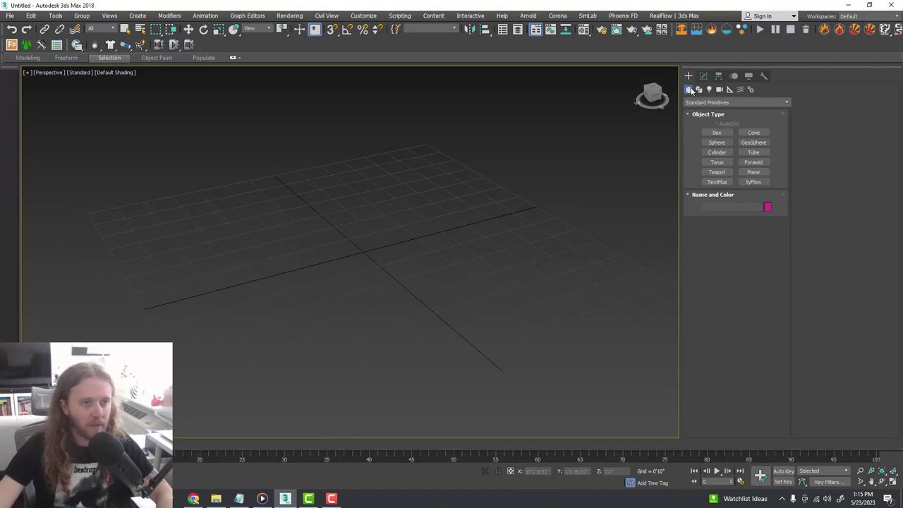
pyautogui.click(716, 133)
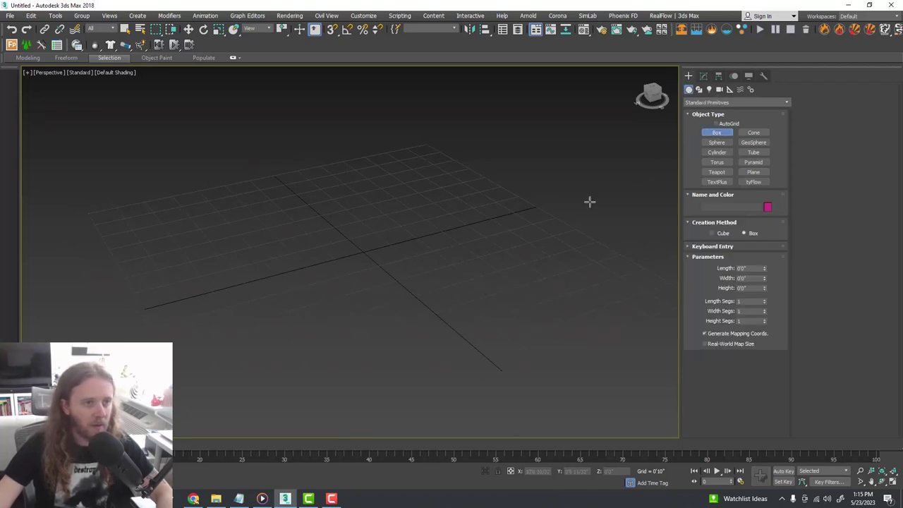
pyautogui.moveTo(357, 313); pyautogui.dragTo(404, 204)
pyautogui.click(417, 153)
pyautogui.press('w')
pyautogui.moveTo(496, 236); pyautogui.dragTo(520, 250, button='middle')
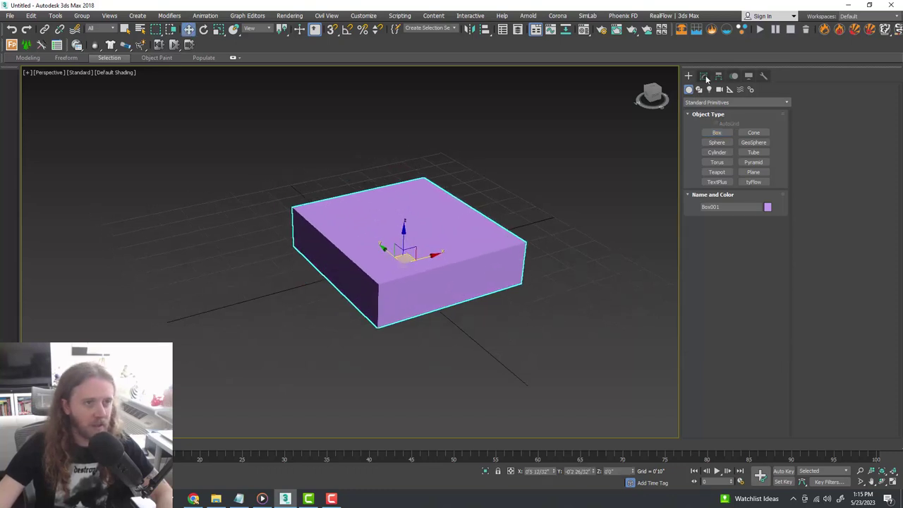
# Set the box's length to 80', width to 80' and height to 10'
pyautogui.click(705, 77)
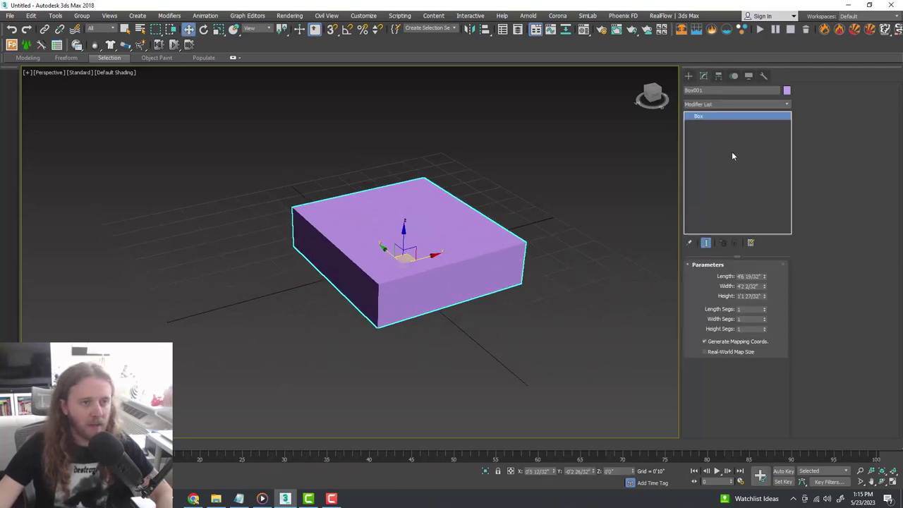
pyautogui.click(751, 277)
pyautogui.write("80'")
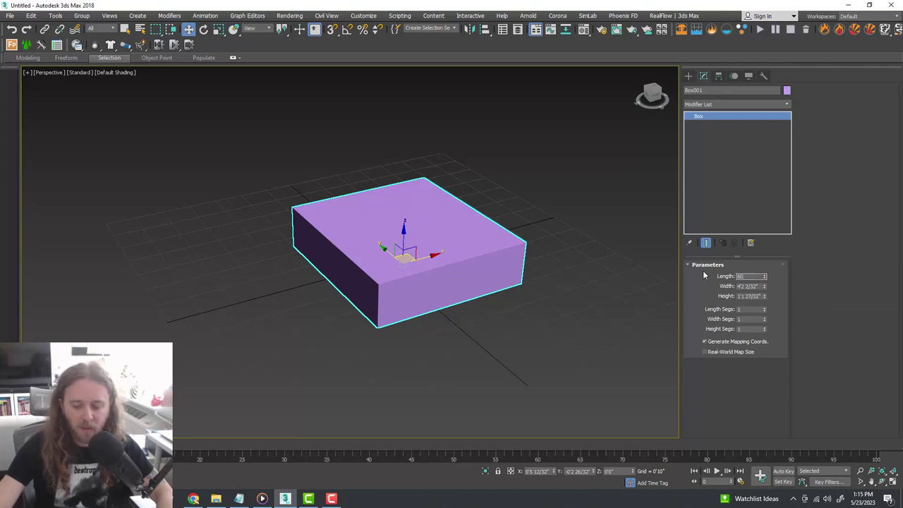
pyautogui.press('Tab')
pyautogui.write('80')
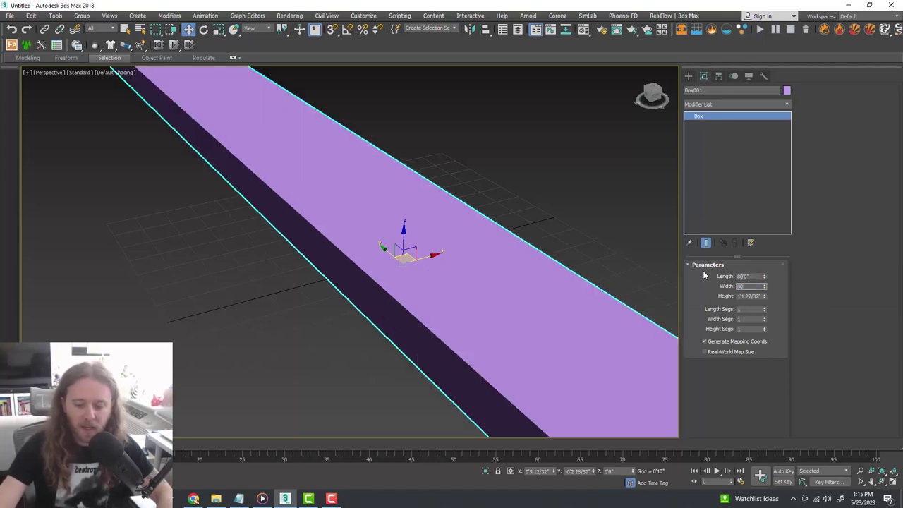
pyautogui.write("'")
pyautogui.press('Return')
pyautogui.press('Tab')
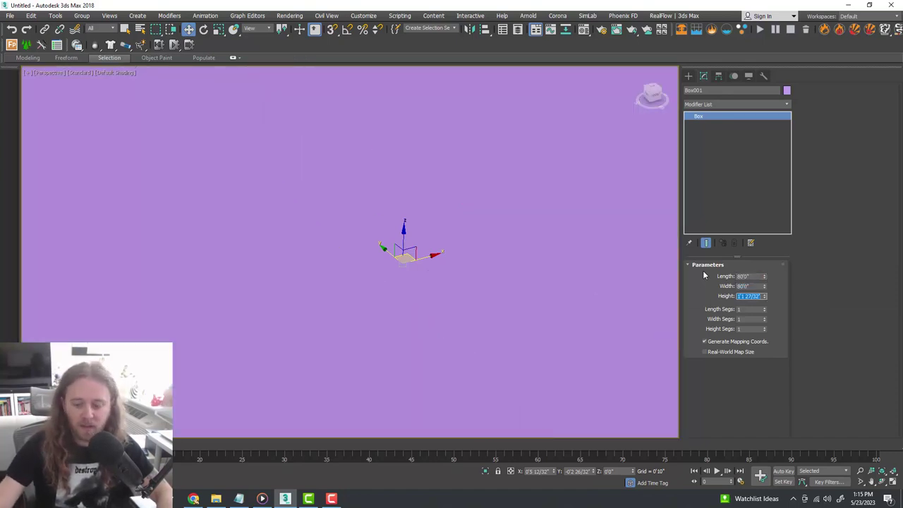
pyautogui.write("10'")
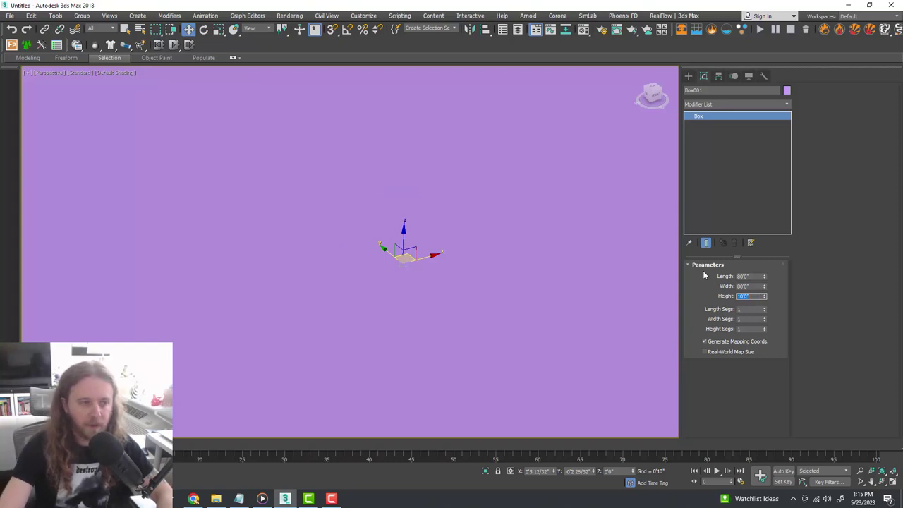
# Frame the enlarged box in the viewport and reset its X and Y position to 0 to center it on the origin
pyautogui.write('z')
pyautogui.rightClick(593, 472)
pyautogui.moveTo(489, 375)
pyautogui.keyDown('alt'); pyautogui.mouseDown(button='middle')
pyautogui.moveTo(504, 395)
pyautogui.moveTo(498, 383)
pyautogui.mouseUp(button='middle'); pyautogui.keyUp('alt')
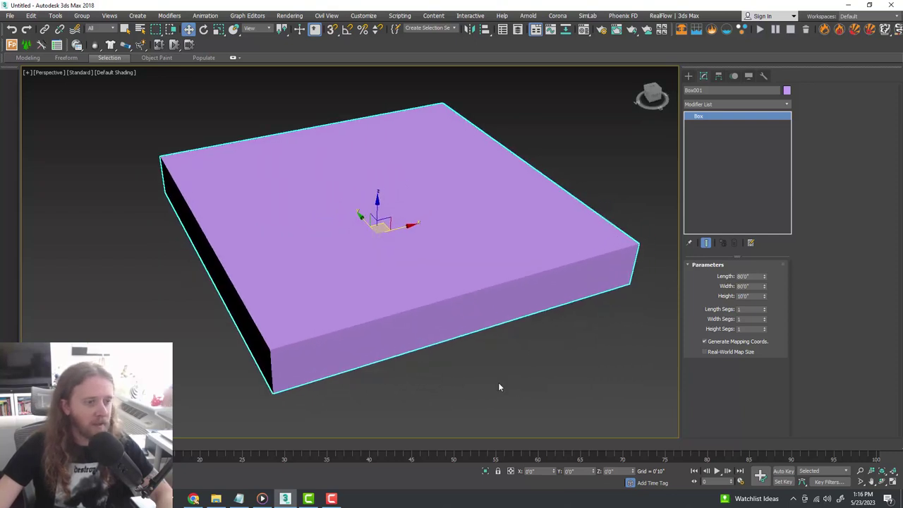
# Add an Edit Poly modifier to the box
pyautogui.keyDown('alt'); pyautogui.moveTo(571, 233); pyautogui.dragTo(553, 287, button='middle'); pyautogui.keyUp('alt')
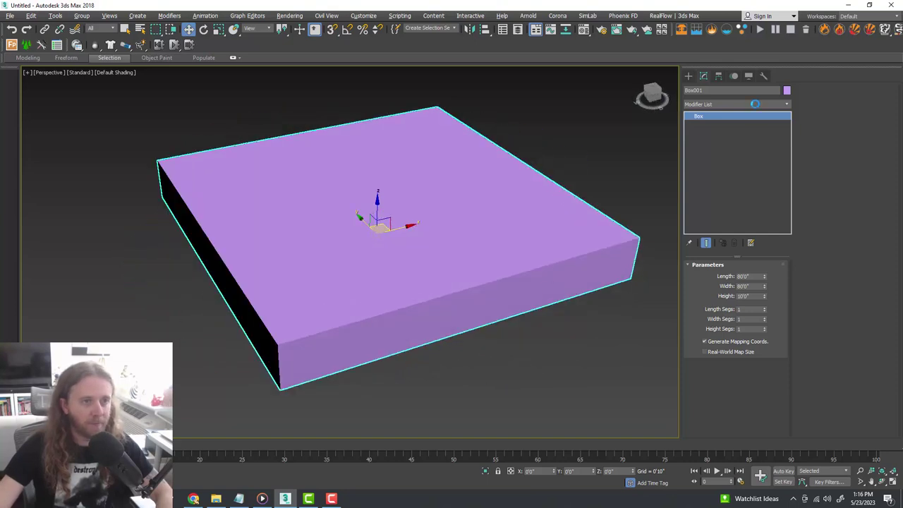
pyautogui.click(755, 106)
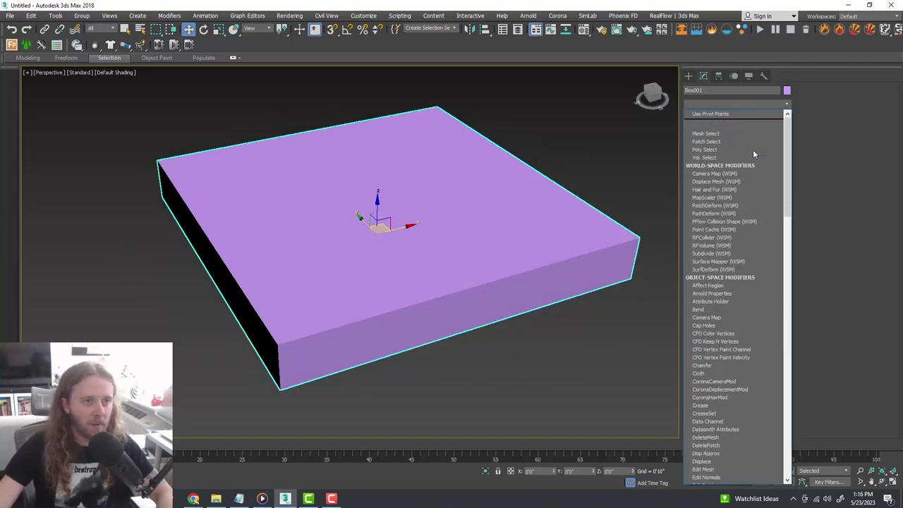
pyautogui.scroll(-5, 751, 158)
pyautogui.press('e')
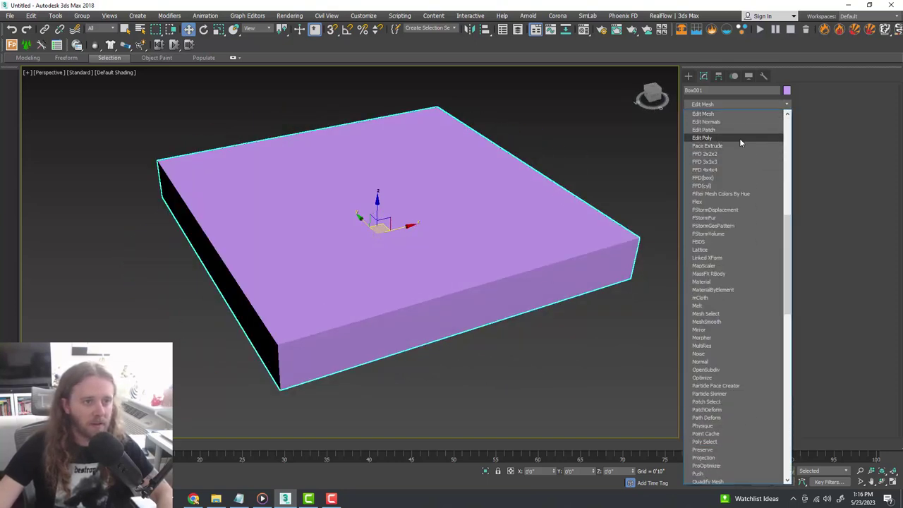
pyautogui.click(740, 138)
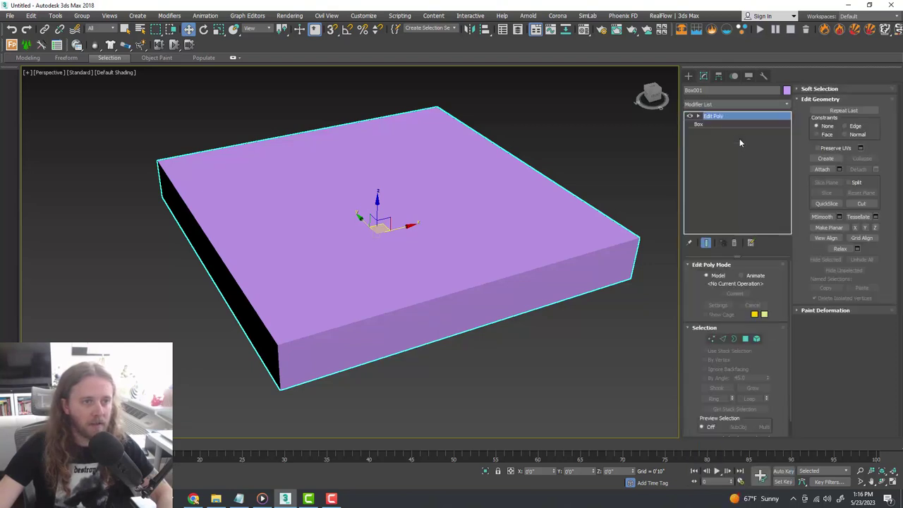
# Select the four parallel horizontal edges running along X and connect them with 2 segments and a pinch of -78
pyautogui.click(724, 341)
pyautogui.keyDown('alt'); pyautogui.moveTo(616, 325); pyautogui.dragTo(478, 333, button='middle'); pyautogui.keyUp('alt')
pyautogui.moveTo(345, 339); pyautogui.dragTo(323, 101)
pyautogui.keyDown('alt'); pyautogui.moveTo(323, 100); pyautogui.dragTo(271, 88, button='middle'); pyautogui.keyUp('alt')
pyautogui.click(876, 285)
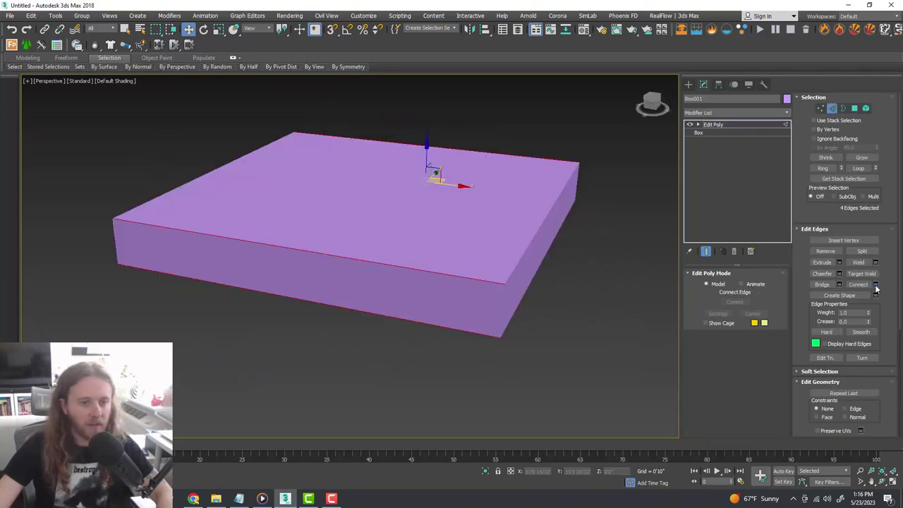
pyautogui.moveTo(356, 263); pyautogui.dragTo(383, 421)
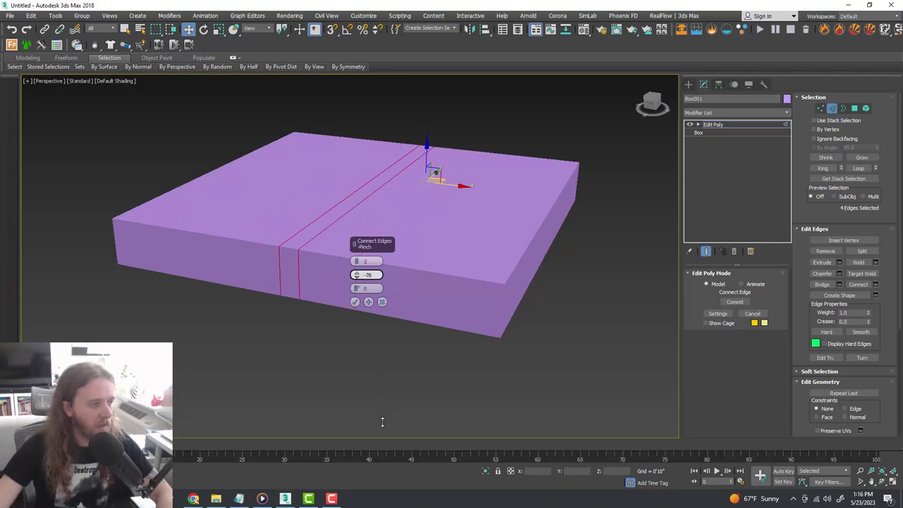
pyautogui.scroll(3, 259, 278)
pyautogui.scroll(5, 378, 281)
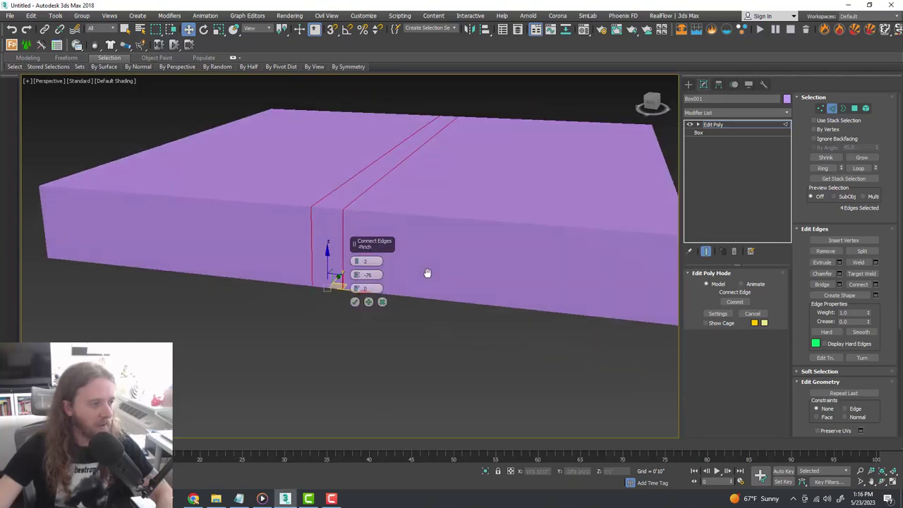
pyautogui.moveTo(358, 275); pyautogui.dragTo(359, 276)
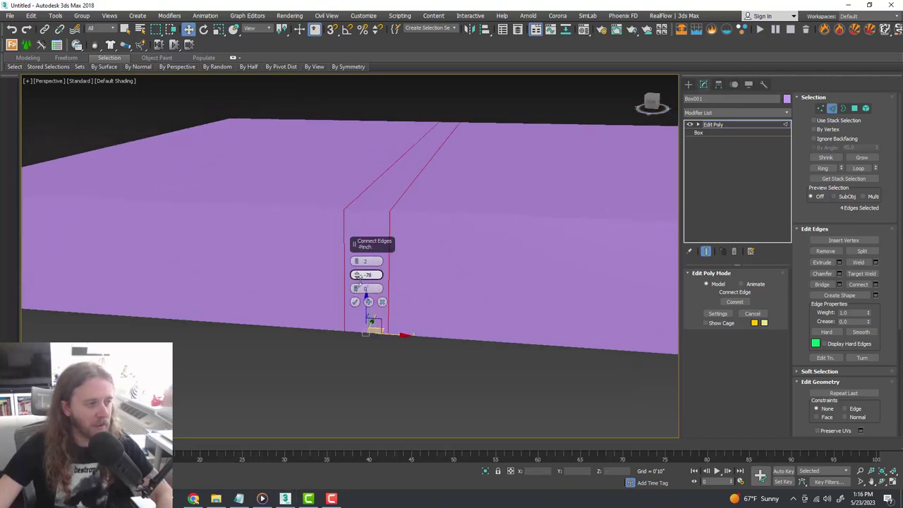
pyautogui.click(355, 302)
# Select all horizontal edges running in the perpendicular direction and connect them with 2 segments and a pinch of -78
pyautogui.scroll(-6, 425, 288)
pyautogui.keyDown('alt'); pyautogui.moveTo(451, 290); pyautogui.dragTo(488, 348, button='middle'); pyautogui.keyUp('alt')
pyautogui.moveTo(422, 125); pyautogui.dragTo(422, 124)
pyautogui.keyDown('alt'); pyautogui.moveTo(467, 176); pyautogui.dragTo(534, 179, button='middle'); pyautogui.keyUp('alt')
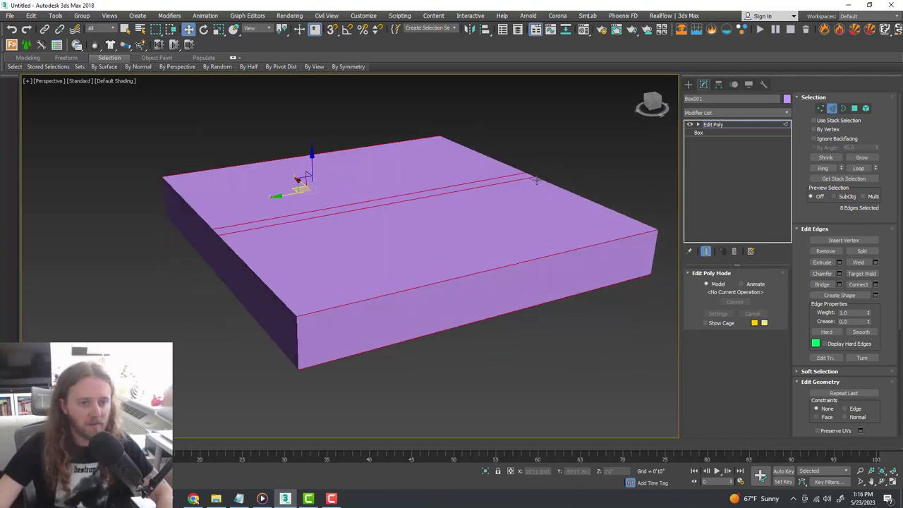
pyautogui.click(876, 285)
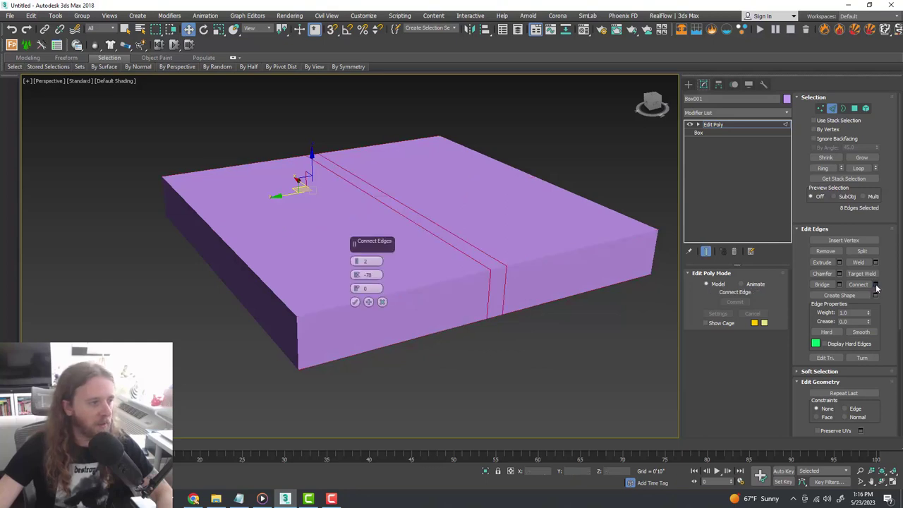
pyautogui.click(355, 303)
# Turn on the Edged Faces display for the Perspective viewport
pyautogui.keyDown('alt'); pyautogui.moveTo(355, 303); pyautogui.dragTo(451, 304, button='middle'); pyautogui.keyUp('alt')
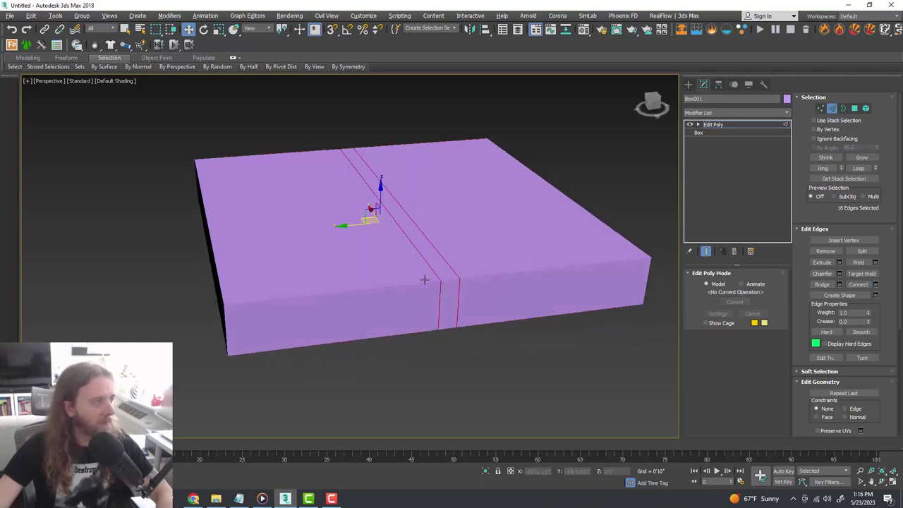
pyautogui.click(116, 81)
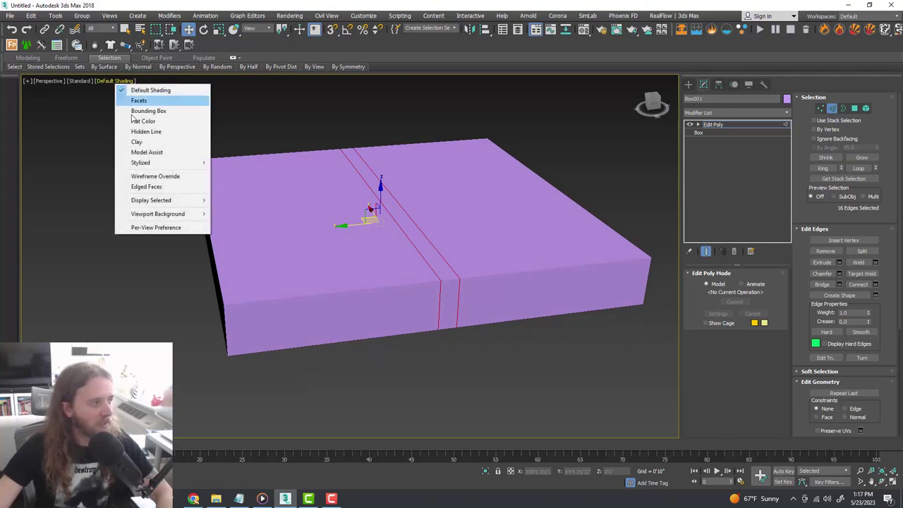
pyautogui.click(160, 187)
pyautogui.moveTo(519, 240)
pyautogui.keyDown('alt'); pyautogui.mouseDown(button='middle')
pyautogui.moveTo(441, 237)
pyautogui.moveTo(458, 243)
pyautogui.moveTo(409, 232)
pyautogui.moveTo(458, 238)
pyautogui.moveTo(436, 235)
pyautogui.moveTo(481, 230)
pyautogui.mouseUp(button='middle'); pyautogui.keyUp('alt')
# In the Left view, select all vertical edges of the box and connect them with 1 segment and a pinch of 0
pyautogui.hotkey('alt', 'w')
pyautogui.rightClick(306, 312)
pyautogui.hotkey('alt', 'w')
pyautogui.scroll(-4, 376, 309)
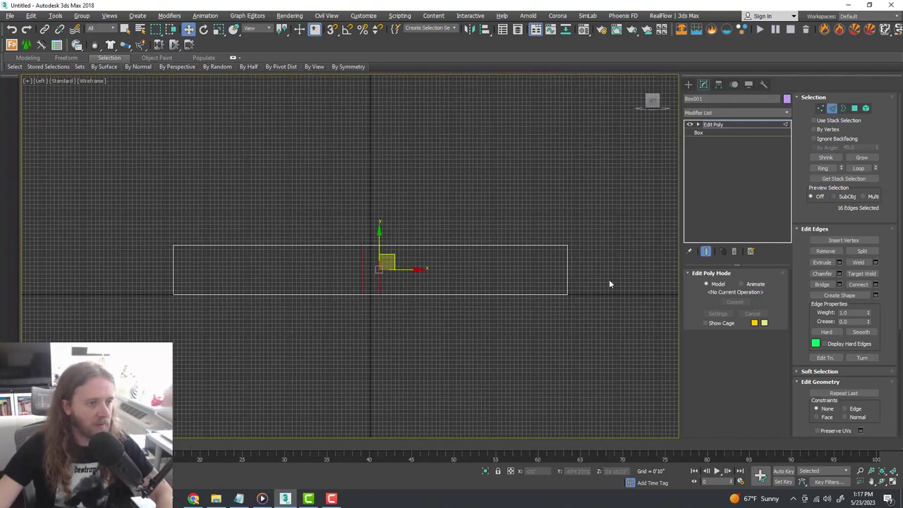
pyautogui.moveTo(123, 259); pyautogui.dragTo(124, 259)
pyautogui.scroll(2, 422, 269)
pyautogui.moveTo(454, 273); pyautogui.dragTo(488, 268, button='middle')
pyautogui.scroll(-2, 469, 264)
pyautogui.scroll(2, 471, 265)
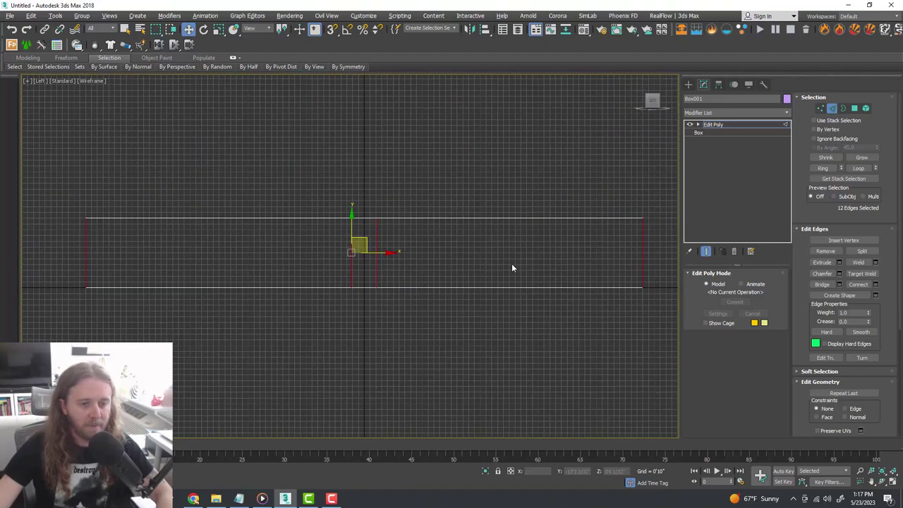
pyautogui.click(876, 285)
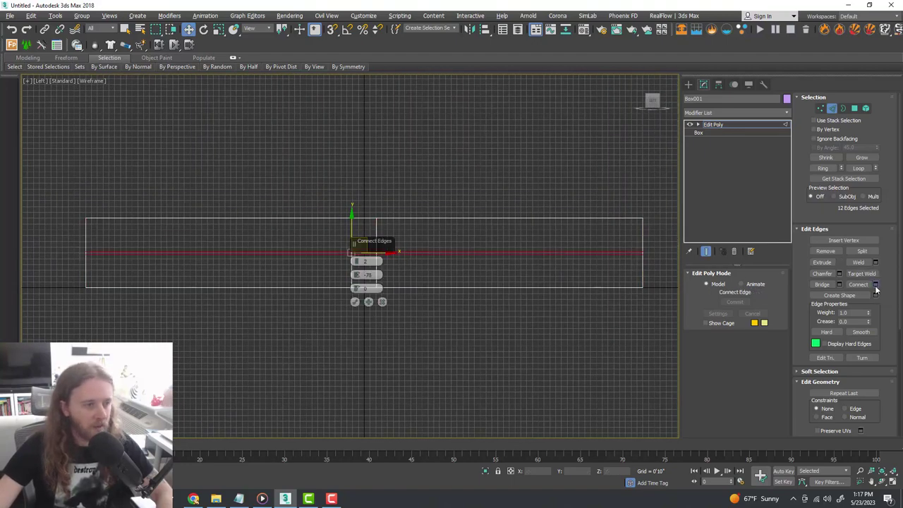
pyautogui.click(357, 264)
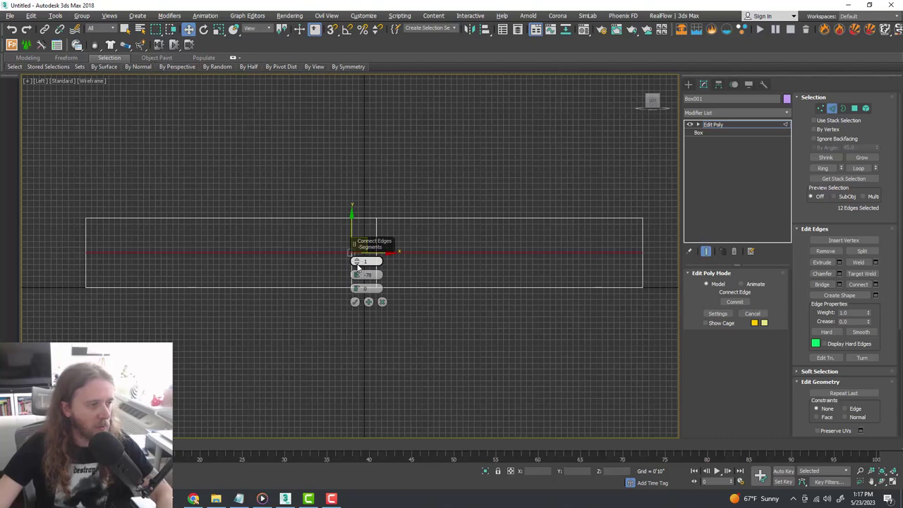
pyautogui.rightClick(358, 278)
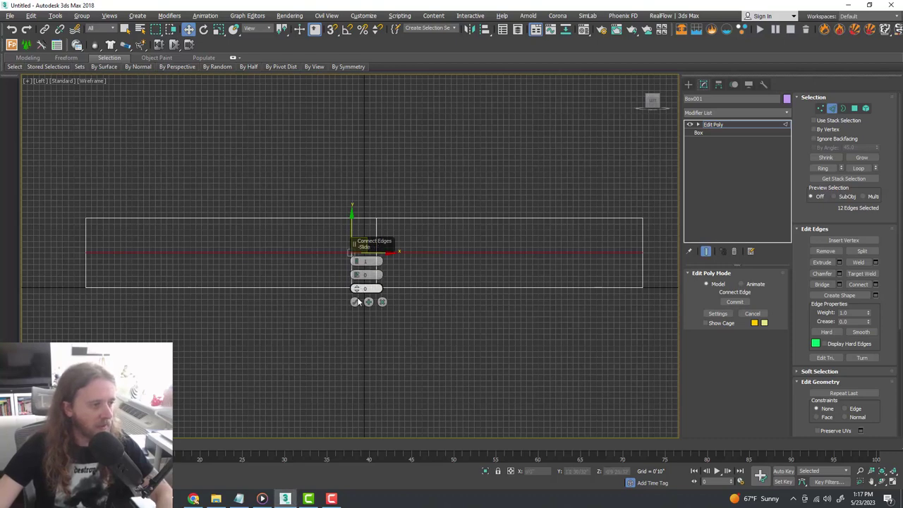
pyautogui.click(355, 303)
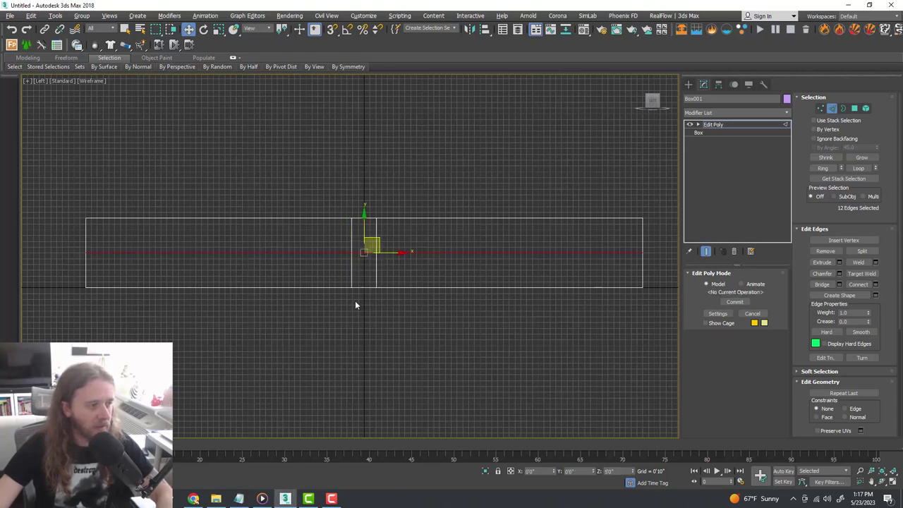
# Select all vertices along the new horizontal middle line and set their Z position to 8'
pyautogui.click(822, 110)
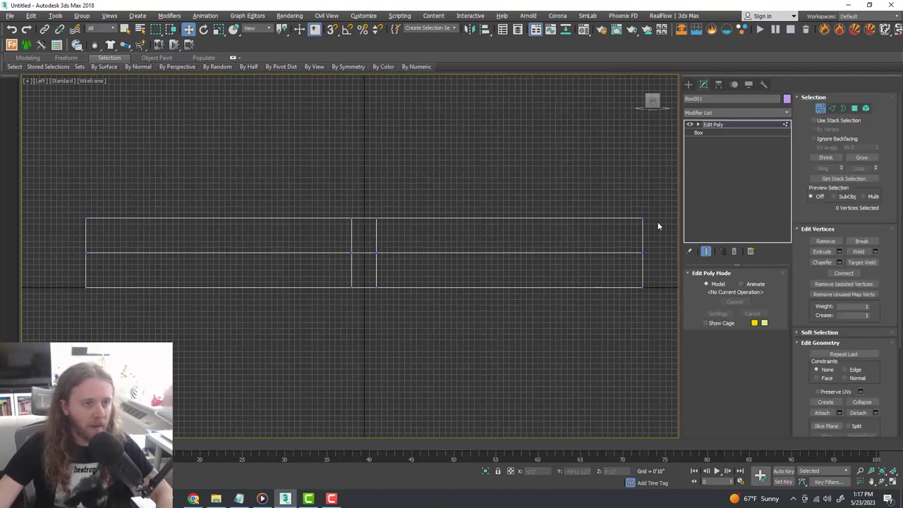
pyautogui.moveTo(658, 266); pyautogui.dragTo(185, 258)
pyautogui.moveTo(38, 244); pyautogui.dragTo(39, 245)
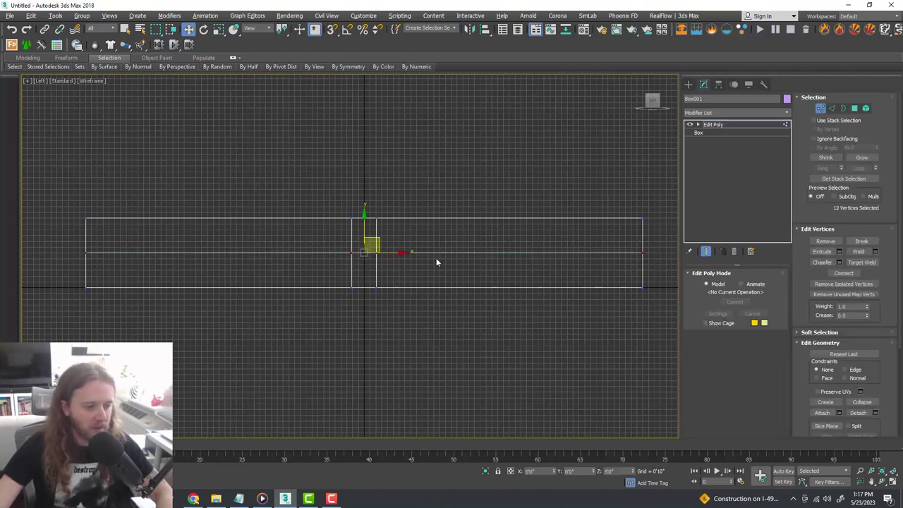
pyautogui.doubleClick(614, 471)
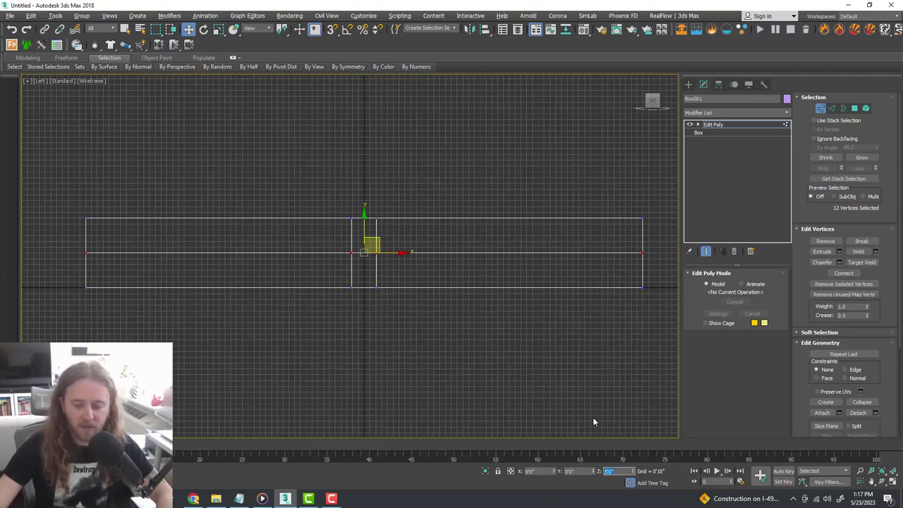
pyautogui.write('8')
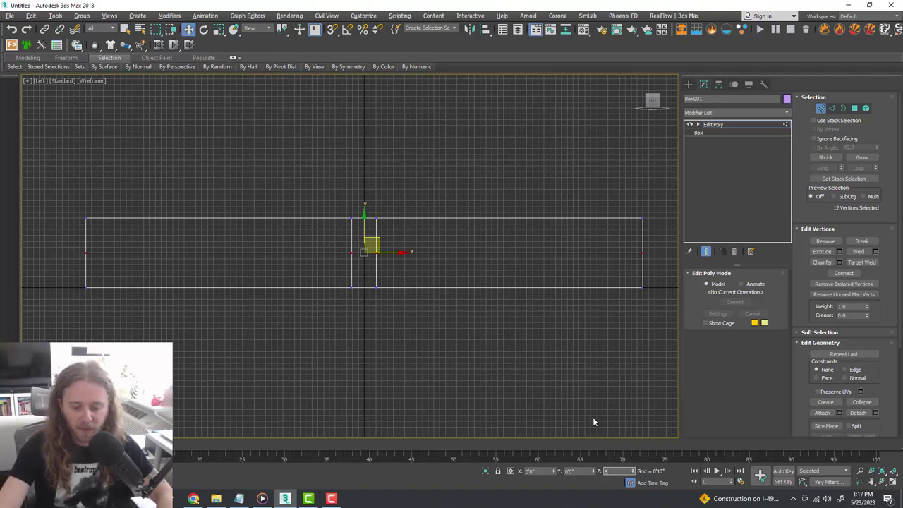
pyautogui.press('Return')
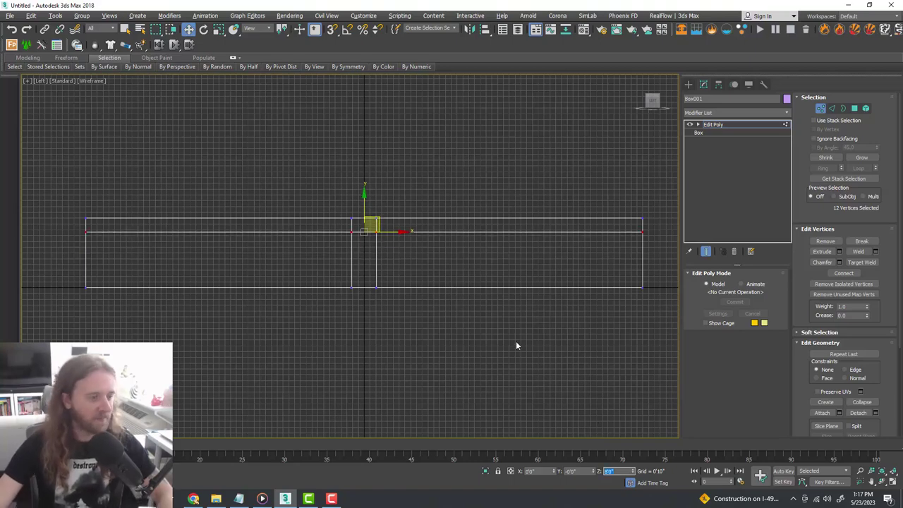
pyautogui.moveTo(510, 343); pyautogui.dragTo(519, 321, button='middle')
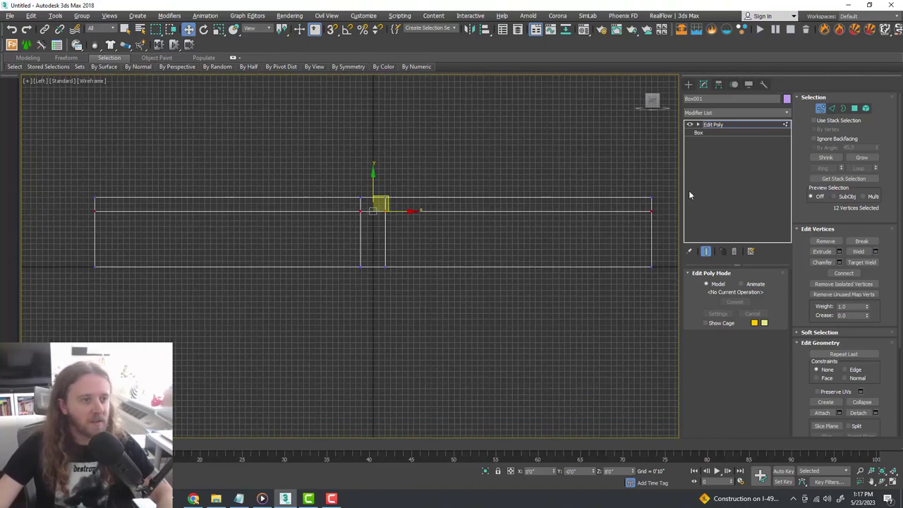
# Select the narrow doorway polygon below the 8' line on each of the four sides and extrude them 12' using Local Normals
pyautogui.hotkey('alt', 'w')
pyautogui.hotkey('alt', 'w')
pyautogui.keyDown('alt'); pyautogui.moveTo(593, 322); pyautogui.dragTo(581, 317, button='middle'); pyautogui.keyUp('alt')
pyautogui.click(855, 110)
pyautogui.click(855, 110)
pyautogui.click(473, 278)
pyautogui.keyDown('alt'); pyautogui.moveTo(512, 288); pyautogui.dragTo(381, 302, button='middle'); pyautogui.keyUp('alt')
pyautogui.keyDown('alt'); pyautogui.moveTo(344, 314); pyautogui.dragTo(452, 267, button='middle'); pyautogui.keyUp('alt')
pyautogui.keyDown('ctrl'); pyautogui.click(399, 307); pyautogui.keyUp('ctrl')
pyautogui.keyDown('alt'); pyautogui.moveTo(416, 308); pyautogui.dragTo(457, 311, button='middle'); pyautogui.keyUp('alt')
pyautogui.keyDown('ctrl'); pyautogui.click(315, 317); pyautogui.keyUp('ctrl')
pyautogui.keyDown('alt'); pyautogui.moveTo(425, 335); pyautogui.dragTo(485, 327, button='middle'); pyautogui.keyUp('alt')
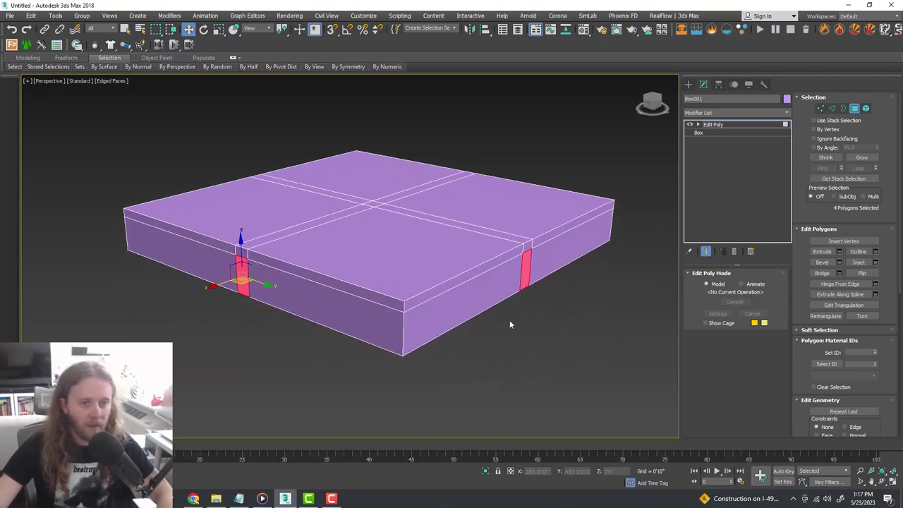
pyautogui.click(839, 252)
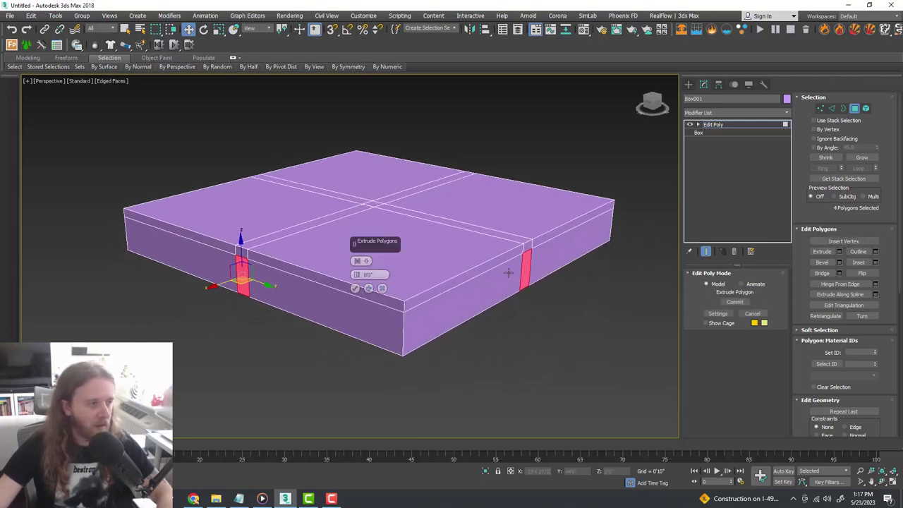
pyautogui.moveTo(367, 264)
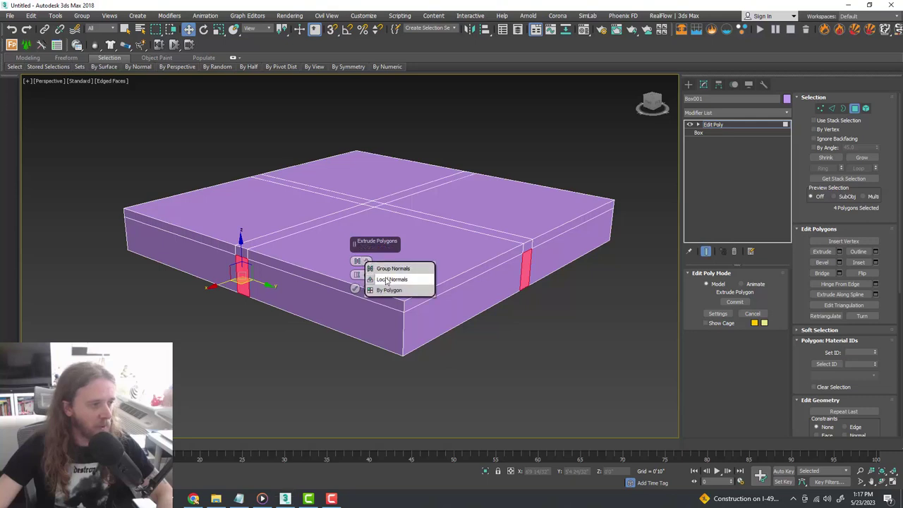
pyautogui.click(387, 280)
pyautogui.write('12')
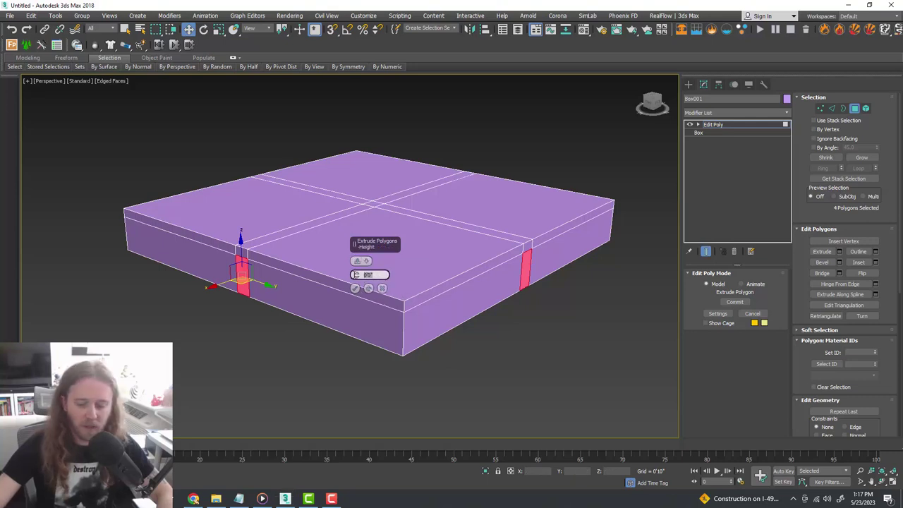
pyautogui.press('Return')
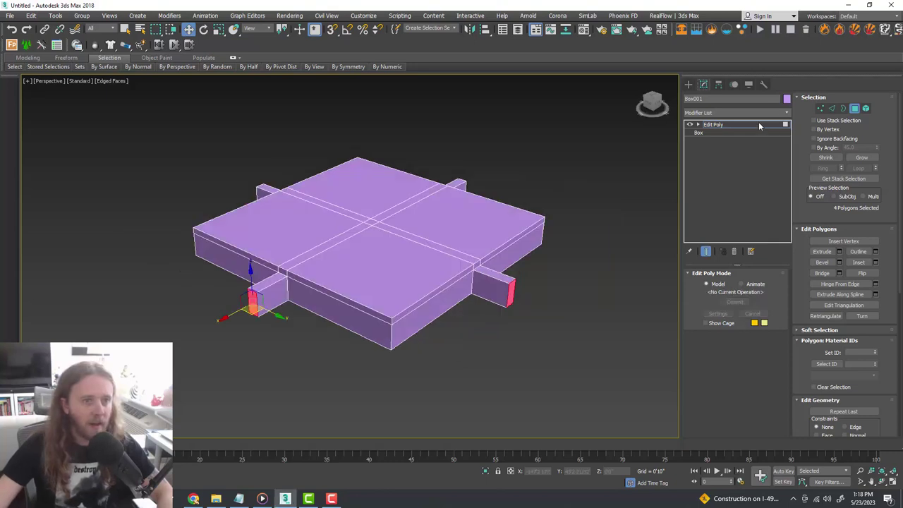
pyautogui.click(759, 125)
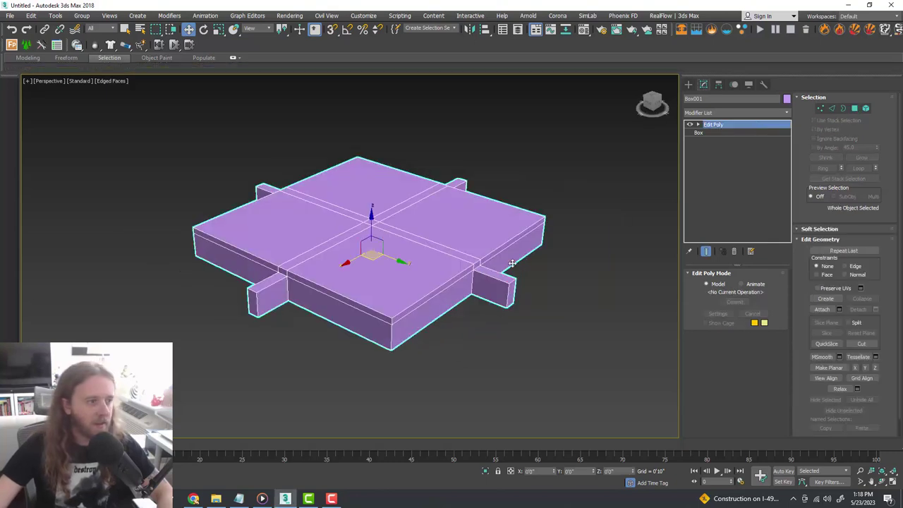
# Turn on 3D snapping and check that Vertex is the active option in the grid and snap settings
pyautogui.keyDown('alt'); pyautogui.moveTo(546, 242); pyautogui.dragTo(366, 146, button='middle'); pyautogui.keyUp('alt')
pyautogui.click(332, 30)
pyautogui.rightClick(331, 29)
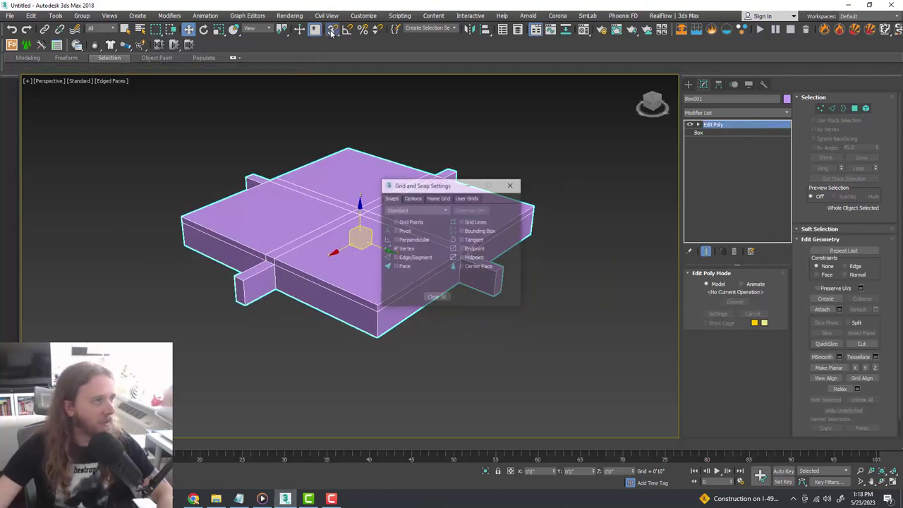
pyautogui.click(511, 185)
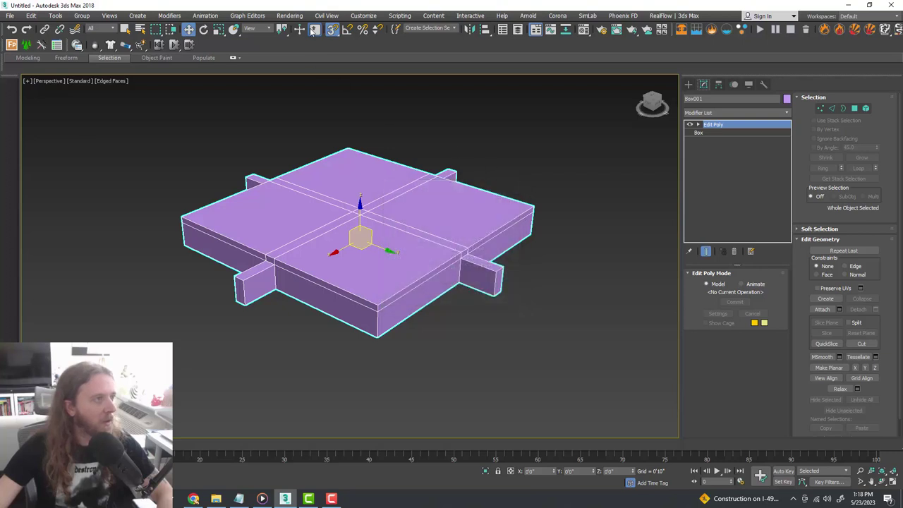
pyautogui.rightClick(332, 31)
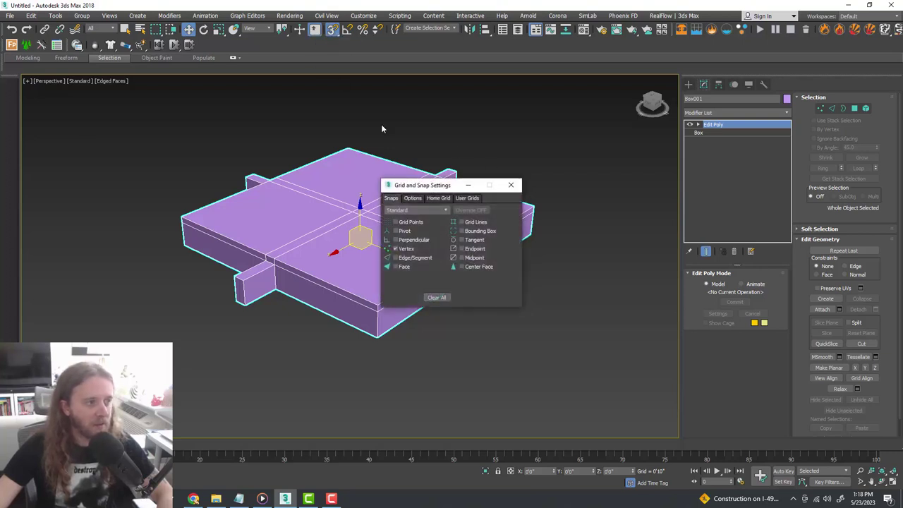
pyautogui.click(512, 185)
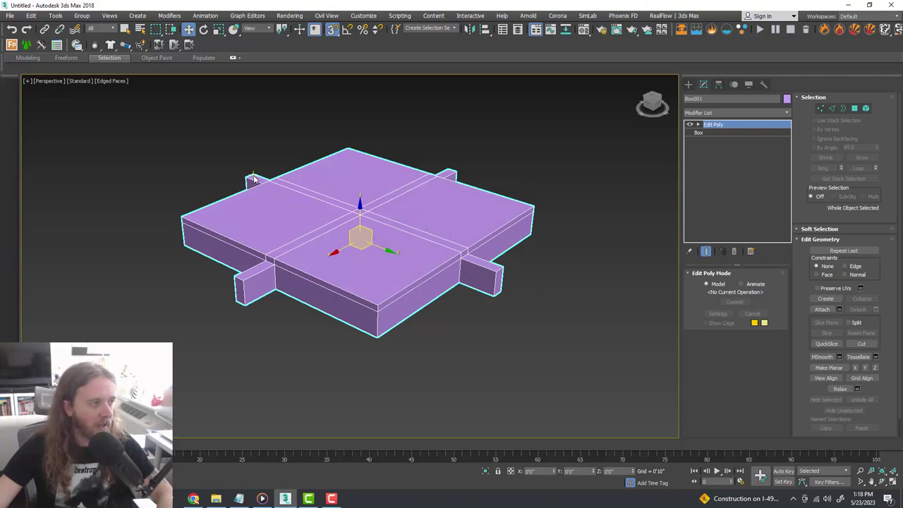
# Clone the room along Y by snapping a corner of one corridor end to the opposite corridor's end
pyautogui.moveTo(255, 179)
pyautogui.keyDown('shift'); pyautogui.mouseDown()
pyautogui.moveTo(475, 282)
pyautogui.moveTo(492, 267)
pyautogui.mouseUp(); pyautogui.keyUp('shift')
pyautogui.click(450, 287)
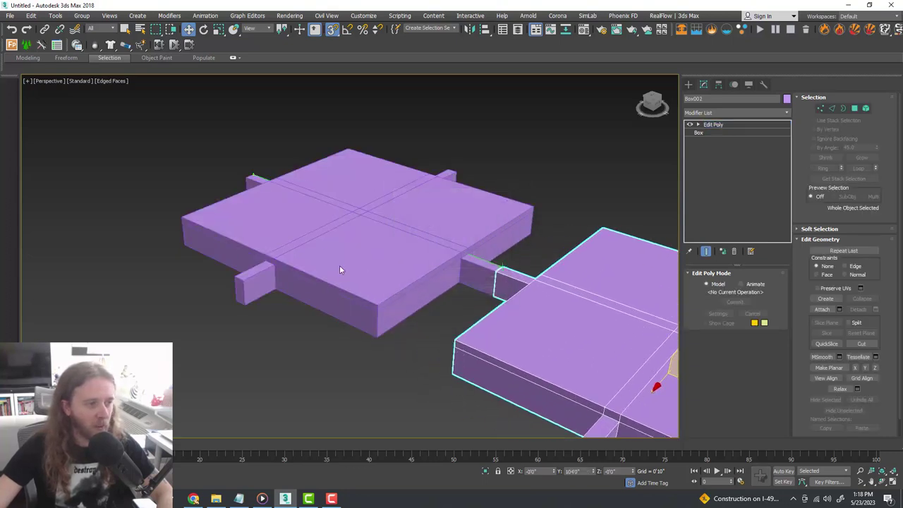
pyautogui.scroll(-3, 341, 266)
pyautogui.moveTo(460, 302); pyautogui.dragTo(386, 280, button='middle')
# Select both rooms and clone them along X, snapping corridor end to corridor end to form a two-by-two grid
pyautogui.click(329, 261)
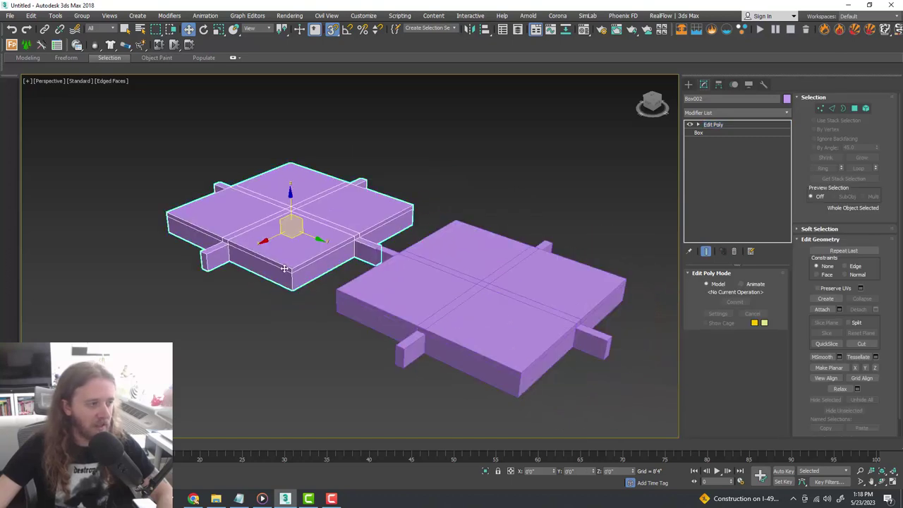
pyautogui.keyDown('ctrl'); pyautogui.click(367, 295); pyautogui.keyUp('ctrl')
pyautogui.keyDown('shift'); pyautogui.moveTo(202, 255); pyautogui.dragTo(360, 178); pyautogui.keyUp('shift')
pyautogui.click(452, 290)
# Examine the joined room grid and compare it with the doorway in the Backrooms_01 reference video
pyautogui.moveTo(509, 282)
pyautogui.keyDown('alt'); pyautogui.mouseDown(button='middle')
pyautogui.moveTo(530, 315)
pyautogui.moveTo(310, 205)
pyautogui.mouseUp(button='middle'); pyautogui.keyUp('alt')
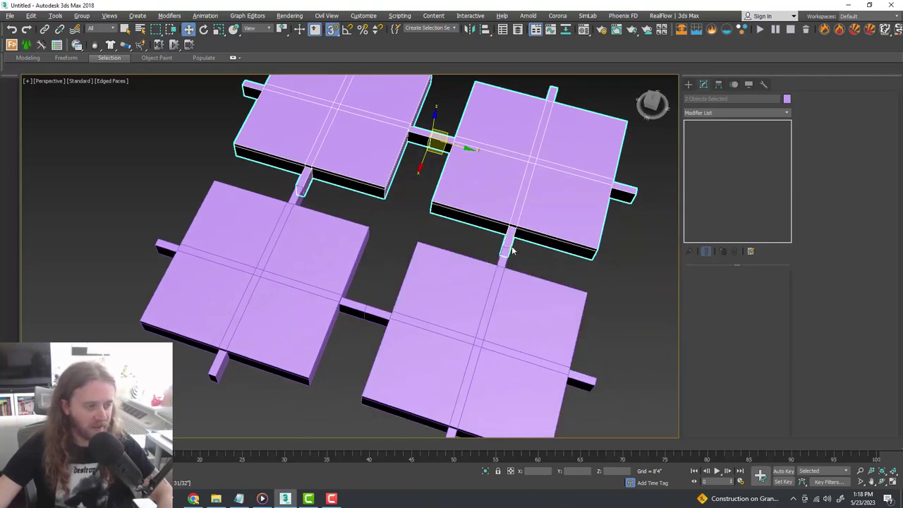
pyautogui.keyDown('alt'); pyautogui.moveTo(513, 269); pyautogui.dragTo(451, 244, button='middle'); pyautogui.keyUp('alt')
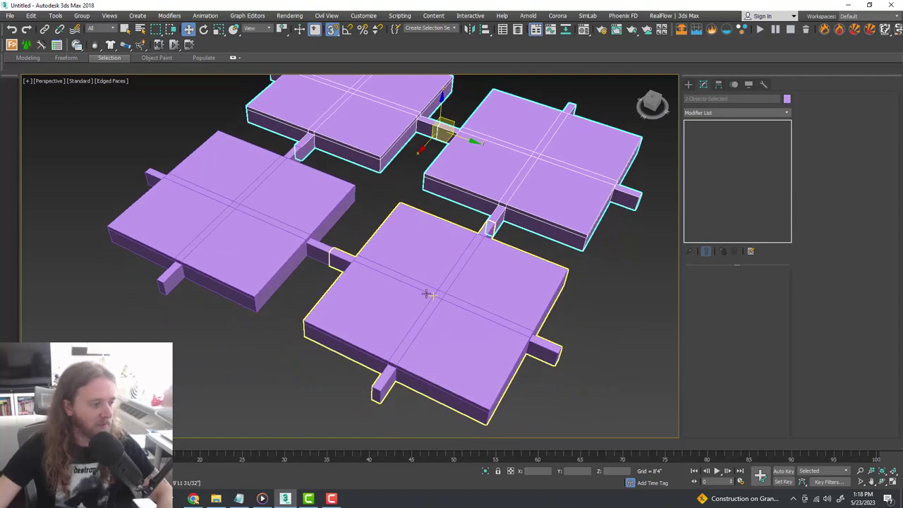
pyautogui.moveTo(902, 60); pyautogui.dragTo(351, 70)
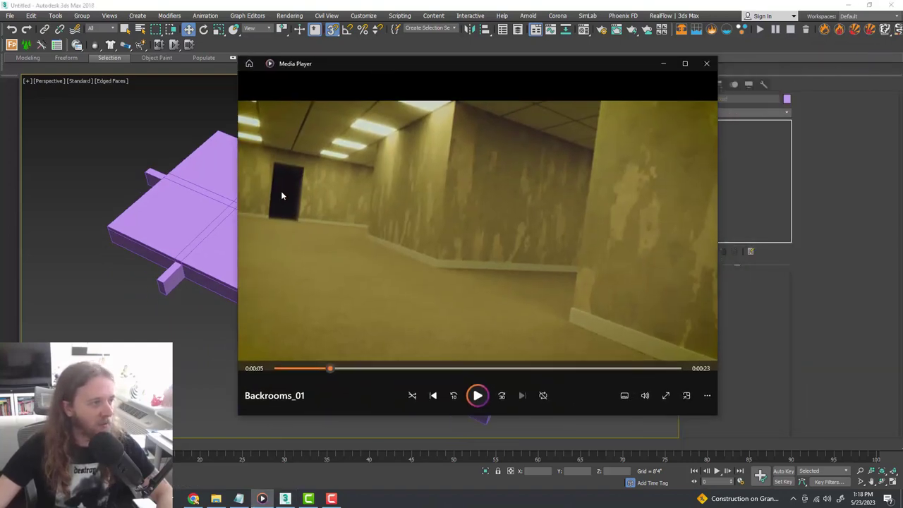
pyautogui.click(664, 66)
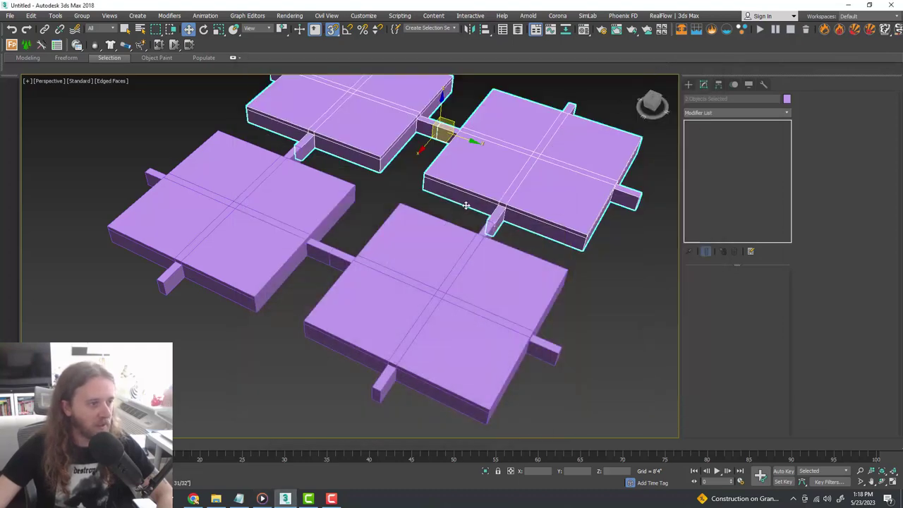
# Delete the three cloned rooms, keeping only the original
pyautogui.keyDown('ctrl'); pyautogui.click(436, 242); pyautogui.keyUp('ctrl')
pyautogui.moveTo(447, 214); pyautogui.dragTo(458, 211, button='middle')
pyautogui.press('Delete')
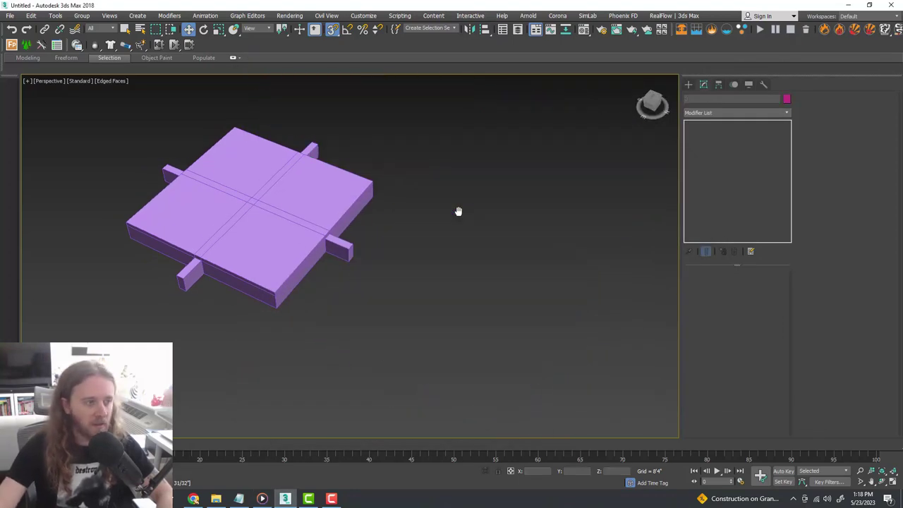
# Frame the original room in the Perspective viewport and select it
pyautogui.press('z')
pyautogui.keyDown('alt'); pyautogui.moveTo(347, 242); pyautogui.dragTo(426, 235, button='middle'); pyautogui.keyUp('alt')
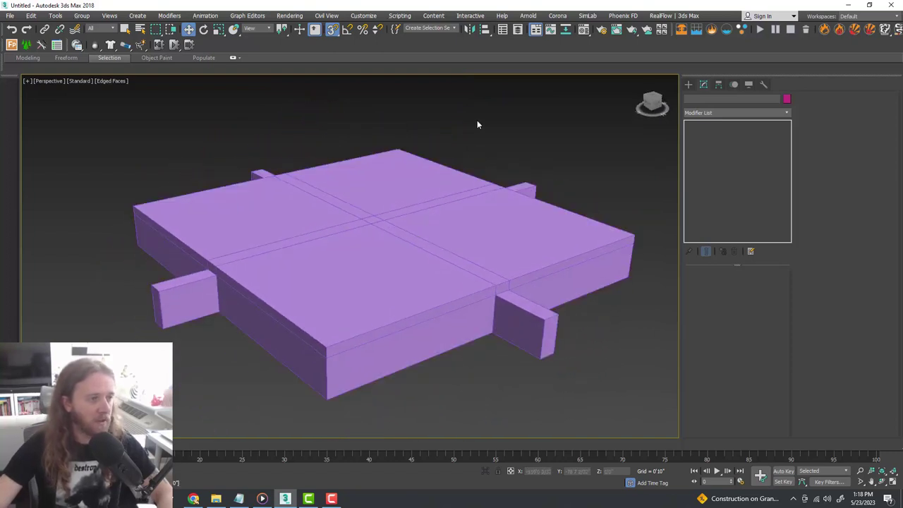
pyautogui.click(462, 222)
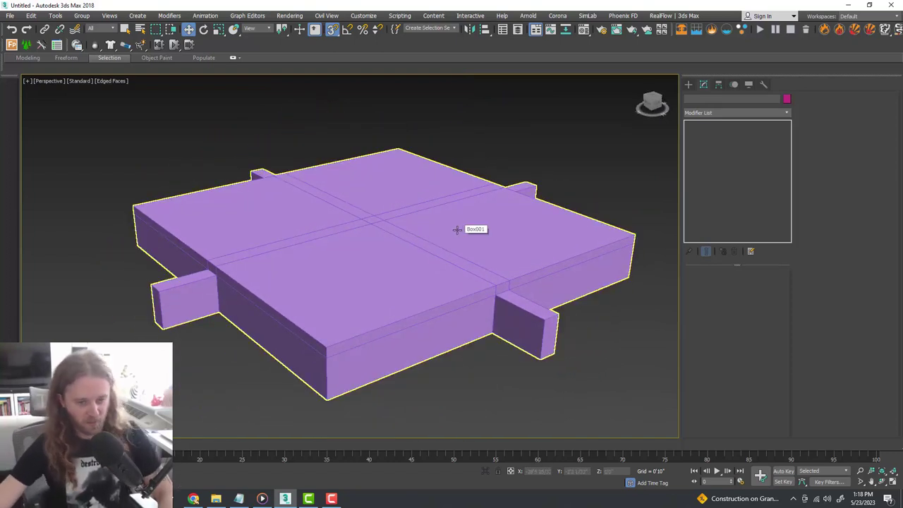
pyautogui.click(506, 157)
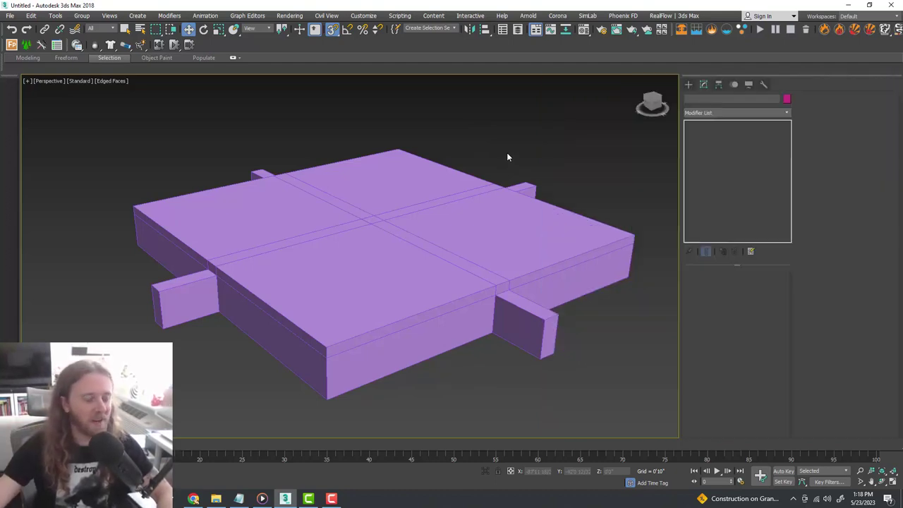
pyautogui.click(493, 221)
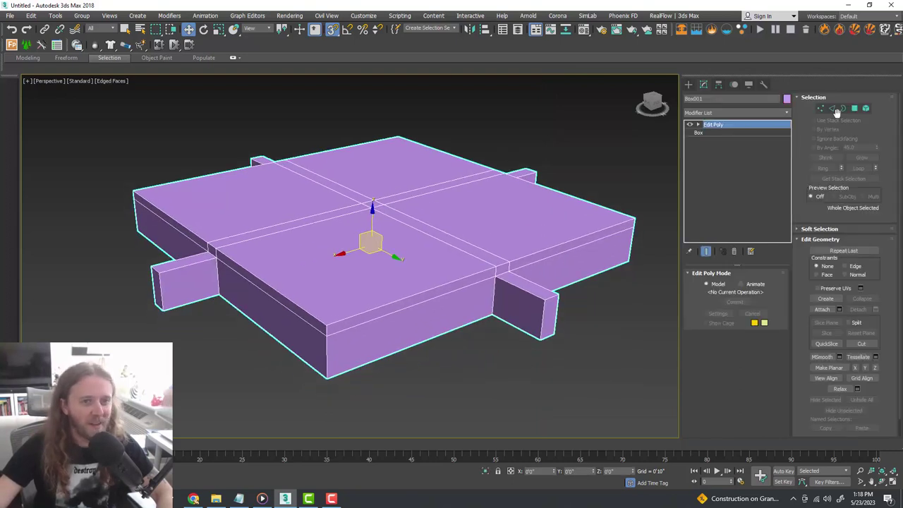
# Delete the end-cap polygons of the doorway corridors so that the passages are open
pyautogui.click(857, 111)
pyautogui.click(554, 315)
pyautogui.keyDown('alt'); pyautogui.moveTo(569, 342); pyautogui.dragTo(464, 324, button='middle'); pyautogui.keyUp('alt')
pyautogui.press('Delete')
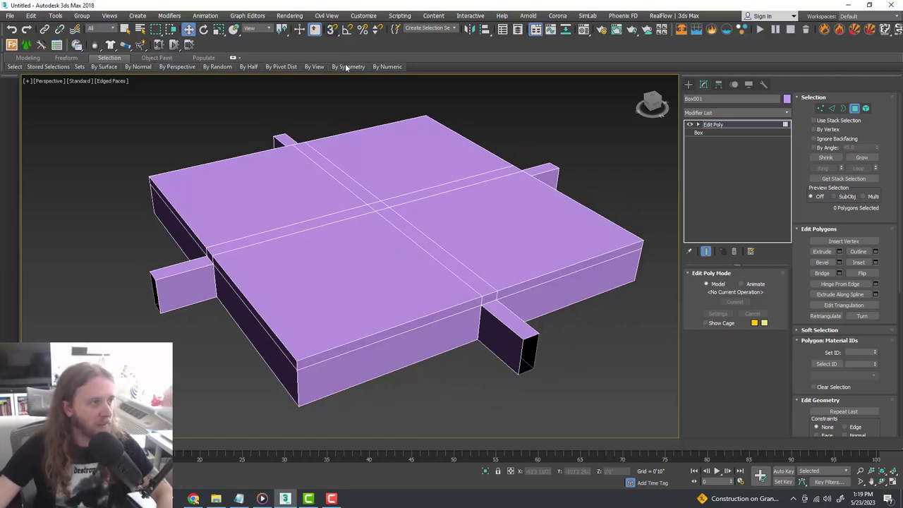
# Select all nine top polygons of the room and delete them to open up the ceiling
pyautogui.click(314, 192)
pyautogui.keyDown('ctrl'); pyautogui.click(364, 239); pyautogui.keyUp('ctrl')
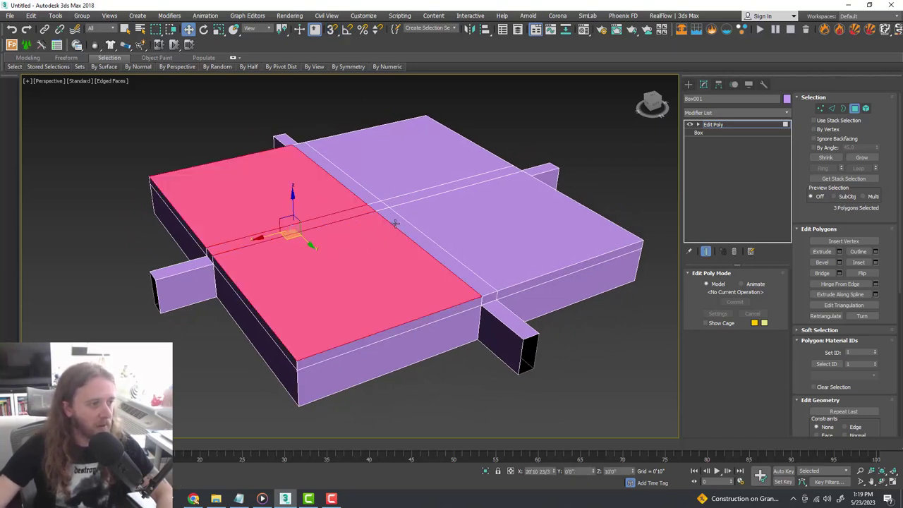
pyautogui.keyDown('ctrl'); pyautogui.click(394, 224); pyautogui.keyUp('ctrl')
pyautogui.keyDown('ctrl'); pyautogui.click(424, 210); pyautogui.keyUp('ctrl')
pyautogui.keyDown('ctrl'); pyautogui.click(406, 195); pyautogui.keyUp('ctrl')
pyautogui.keyDown('ctrl'); pyautogui.click(379, 203); pyautogui.keyUp('ctrl')
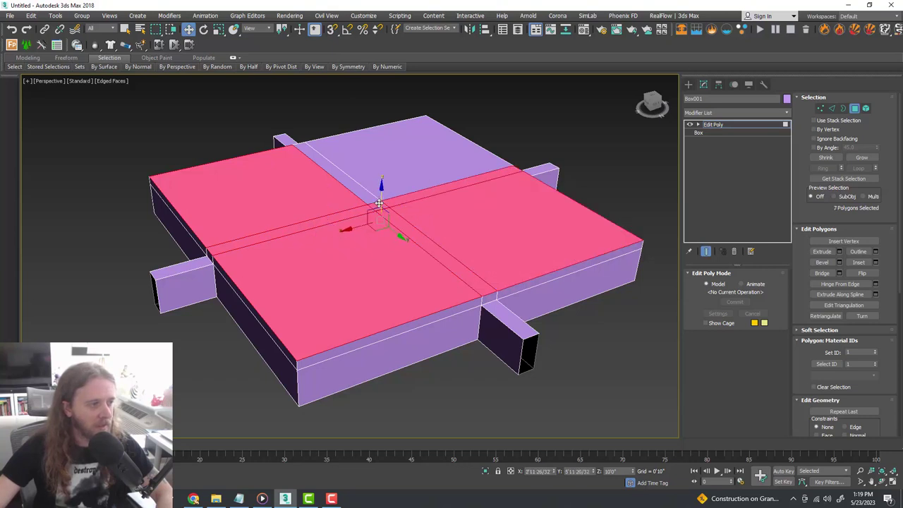
pyautogui.keyDown('ctrl'); pyautogui.click(357, 185); pyautogui.keyUp('ctrl')
pyautogui.keyDown('ctrl'); pyautogui.click(392, 183); pyautogui.keyUp('ctrl')
pyautogui.press('Delete')
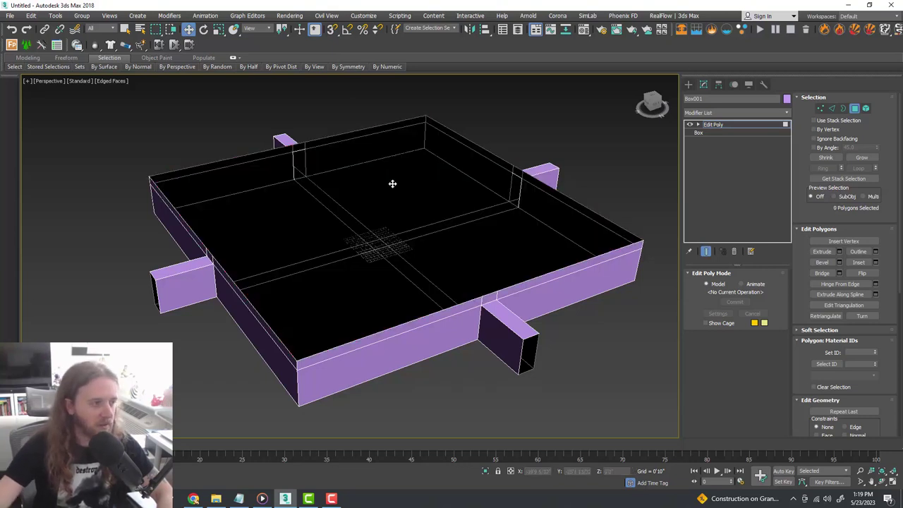
pyautogui.keyDown('alt'); pyautogui.moveTo(421, 247); pyautogui.dragTo(472, 229, button='middle'); pyautogui.keyUp('alt')
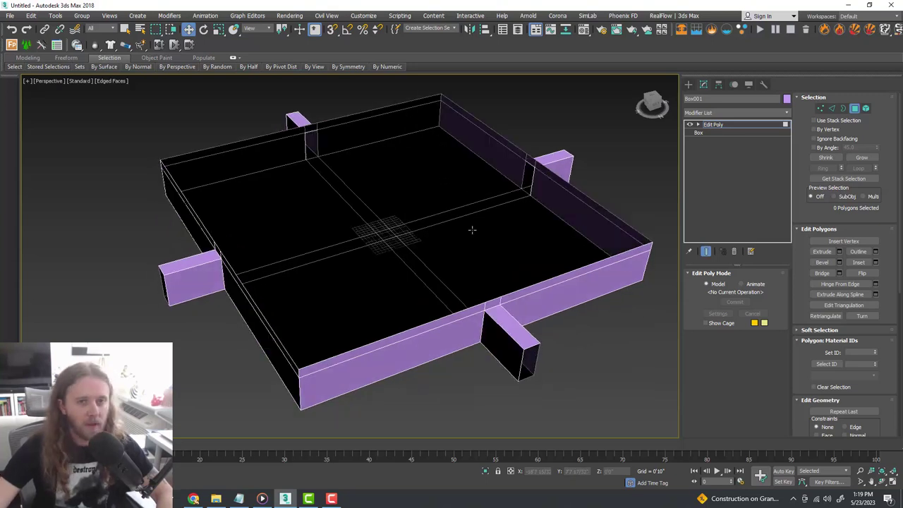
# Select all the floor polygons, including those inside the four corridors, and detach them as a separate object
pyautogui.click(418, 205)
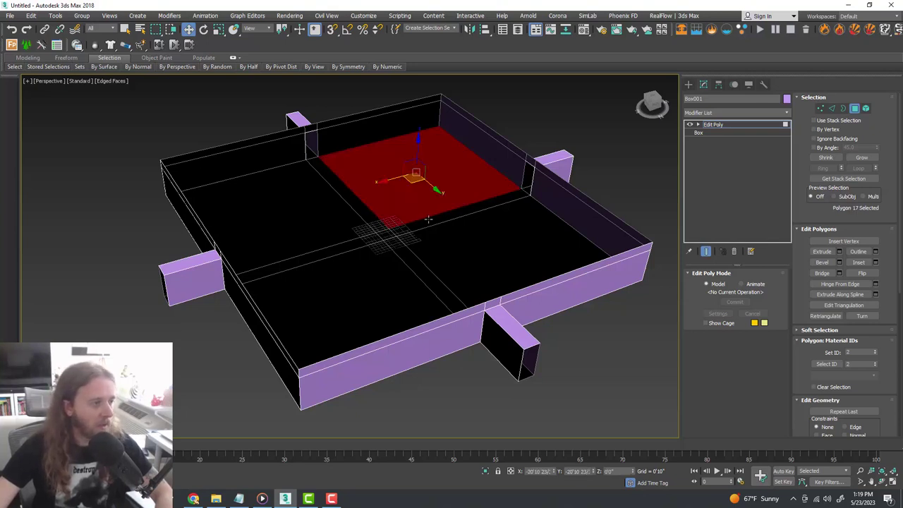
pyautogui.keyDown('ctrl'); pyautogui.click(423, 242); pyautogui.keyUp('ctrl')
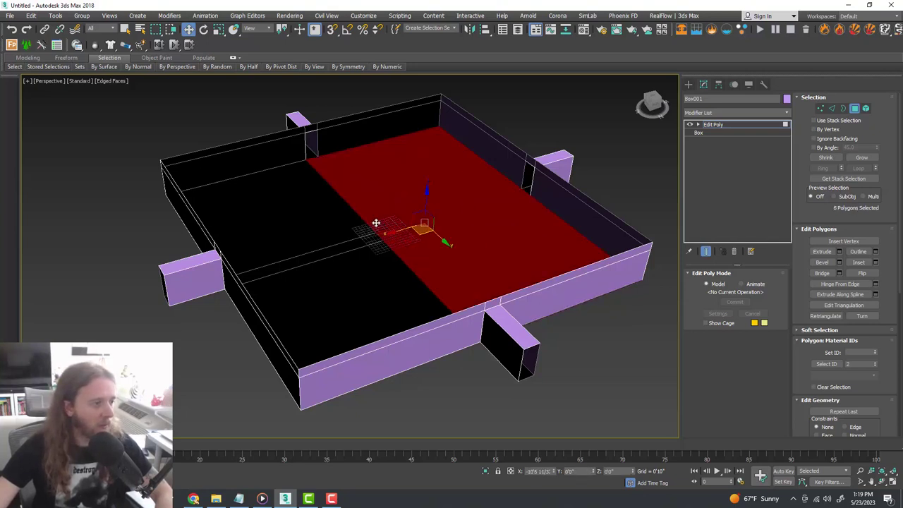
pyautogui.keyDown('ctrl'); pyautogui.click(341, 240); pyautogui.keyUp('ctrl')
pyautogui.keyDown('ctrl'); pyautogui.click(347, 248); pyautogui.keyUp('ctrl')
pyautogui.keyDown('ctrl'); pyautogui.click(310, 155); pyautogui.keyUp('ctrl')
pyautogui.keyDown('alt'); pyautogui.moveTo(433, 222); pyautogui.dragTo(493, 211, button='middle'); pyautogui.keyUp('alt')
pyautogui.keyDown('ctrl'); pyautogui.click(410, 139); pyautogui.keyUp('ctrl')
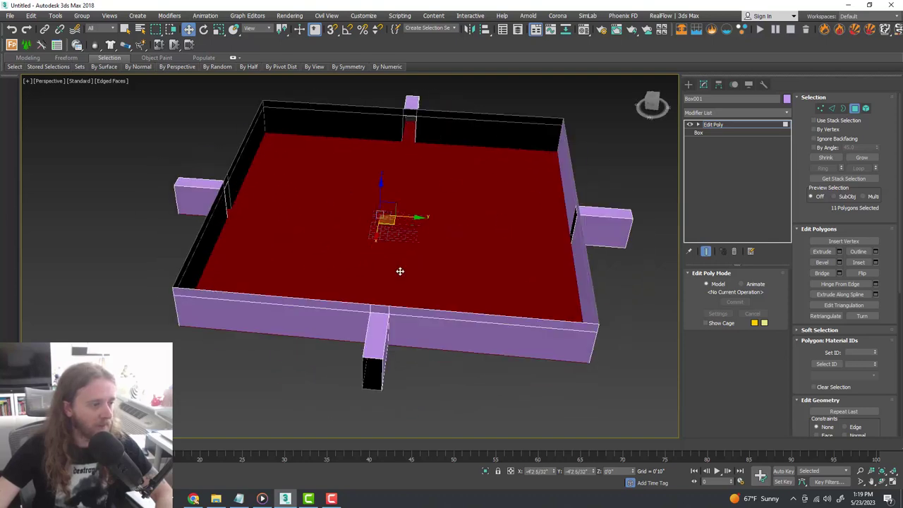
pyautogui.keyDown('ctrl'); pyautogui.click(373, 372); pyautogui.keyUp('ctrl')
pyautogui.keyDown('alt'); pyautogui.moveTo(467, 367); pyautogui.dragTo(432, 364, button='middle'); pyautogui.keyUp('alt')
pyautogui.keyDown('ctrl'); pyautogui.click(475, 359); pyautogui.keyUp('ctrl')
pyautogui.keyDown('alt'); pyautogui.moveTo(412, 305); pyautogui.dragTo(473, 333, button='middle'); pyautogui.keyUp('alt')
pyautogui.scroll(-5, 881, 353)
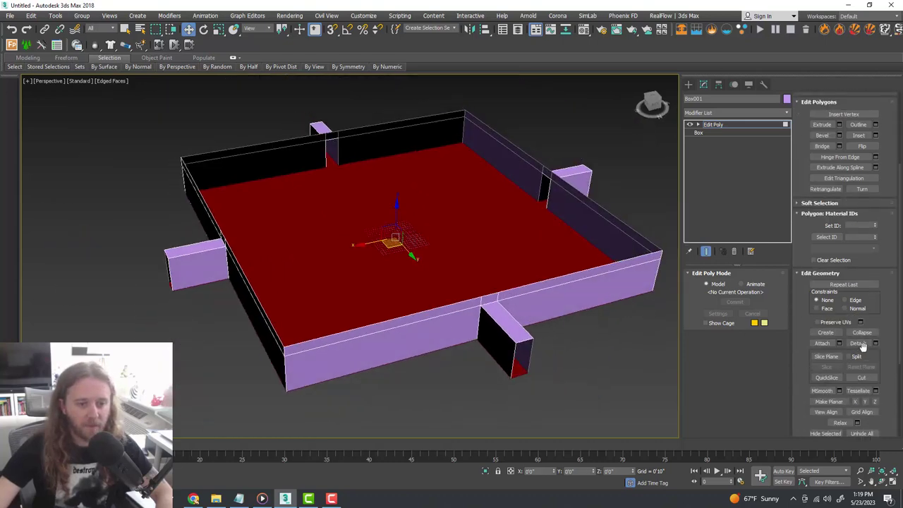
pyautogui.click(858, 344)
pyautogui.click(727, 128)
# Apply a Normal modifier to the detached floor so that its faces point into the room
pyautogui.click(496, 228)
pyautogui.scroll(3, 466, 237)
pyautogui.scroll(-3, 492, 255)
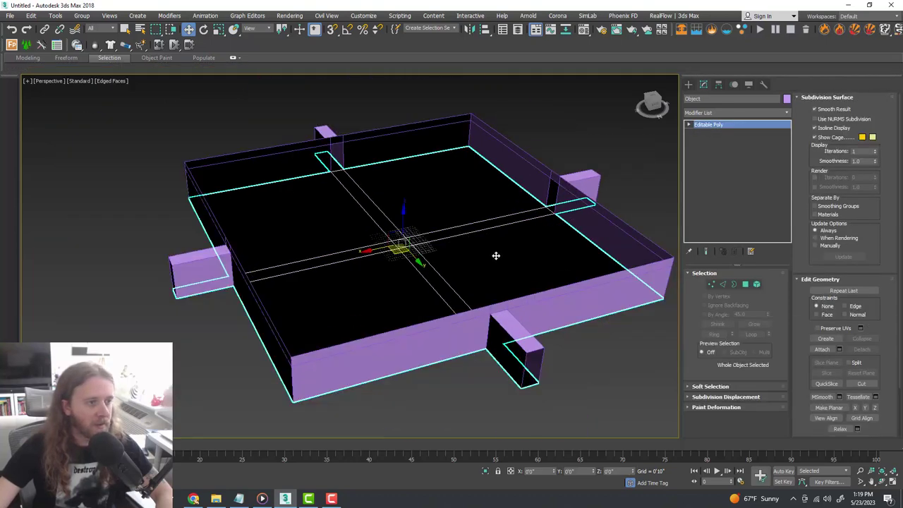
pyautogui.click(734, 113)
pyautogui.press('n')
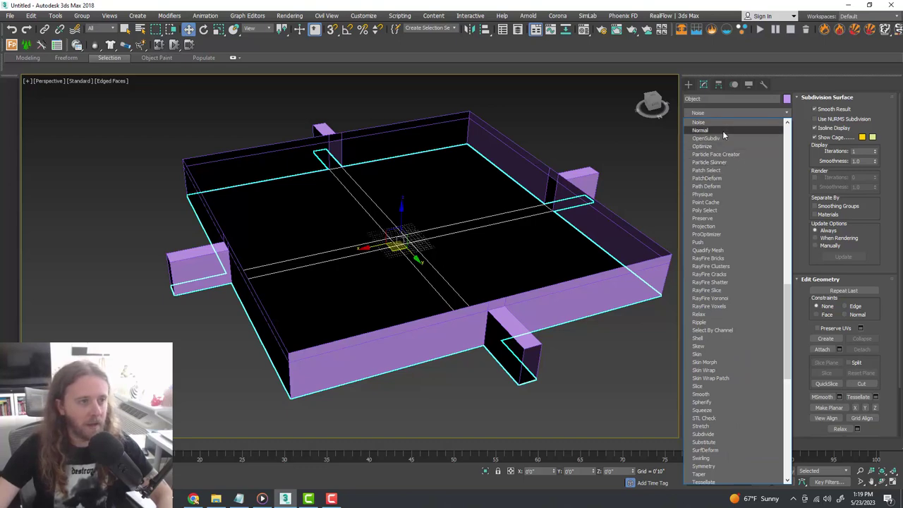
pyautogui.click(723, 131)
pyautogui.moveTo(489, 269); pyautogui.dragTo(517, 272, button='middle')
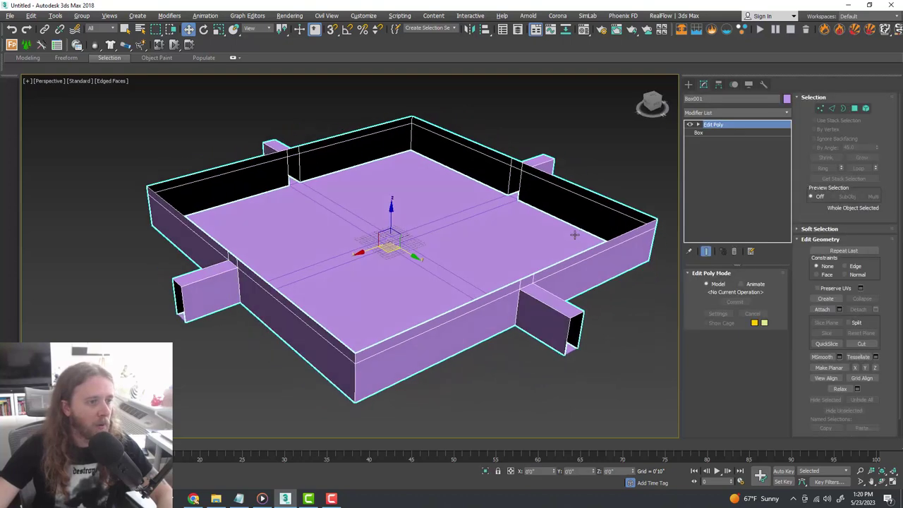
# Apply a Normal modifier to the room walls so that their faces point inward
pyautogui.keyDown('alt'); pyautogui.moveTo(537, 212); pyautogui.dragTo(561, 241, button='middle'); pyautogui.keyUp('alt')
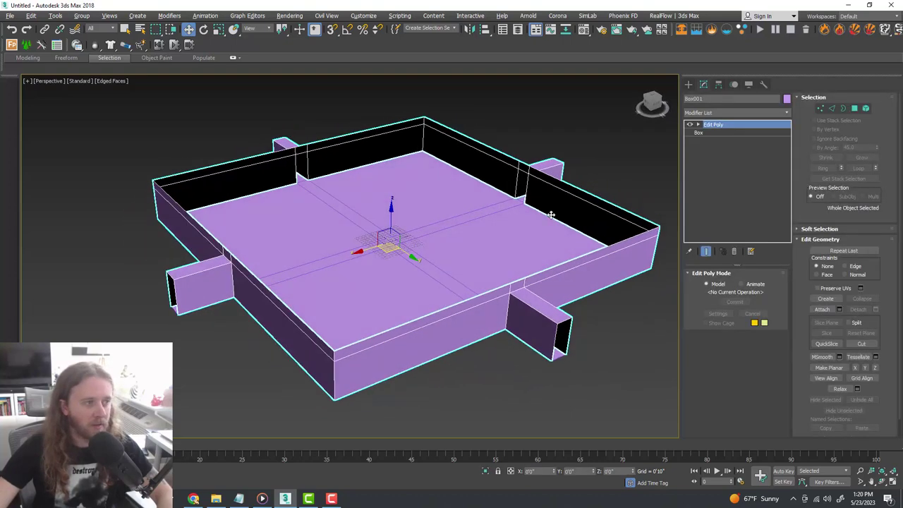
pyautogui.click(739, 113)
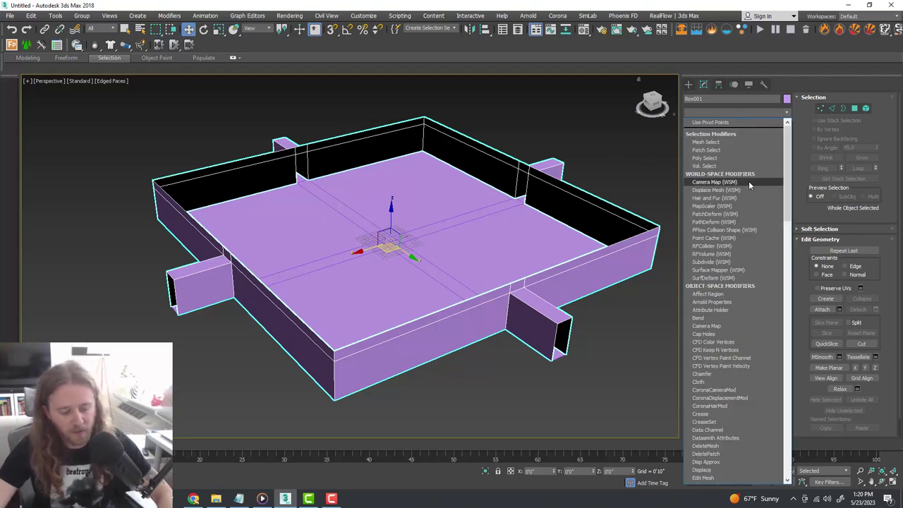
pyautogui.write('n')
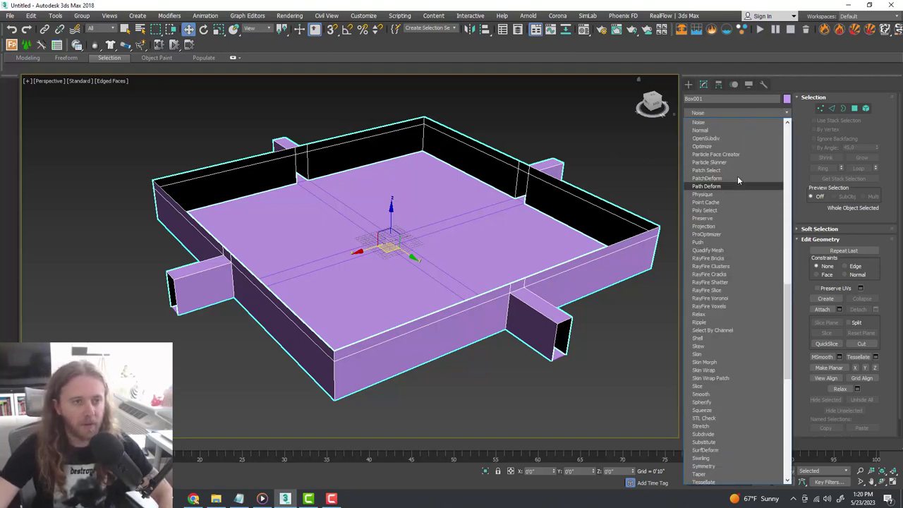
pyautogui.click(727, 131)
pyautogui.scroll(5, 399, 202)
pyautogui.keyDown('alt'); pyautogui.moveTo(400, 201); pyautogui.dragTo(390, 200, button='middle'); pyautogui.keyUp('alt')
pyautogui.scroll(5, 420, 177)
pyautogui.keyDown('alt'); pyautogui.moveTo(464, 203); pyautogui.dragTo(448, 193, button='middle'); pyautogui.keyUp('alt')
# Create an 80' by 80' plane across the open top of the room as its ceiling
pyautogui.click(556, 140)
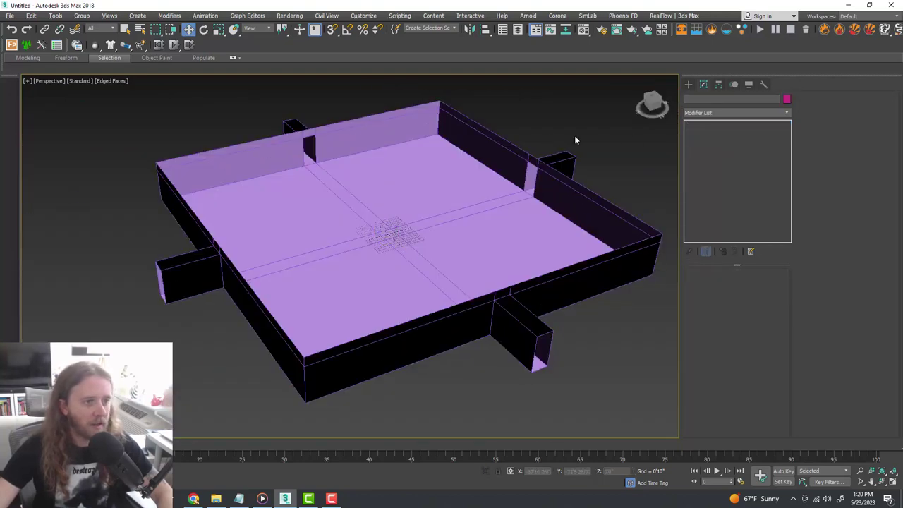
pyautogui.click(688, 85)
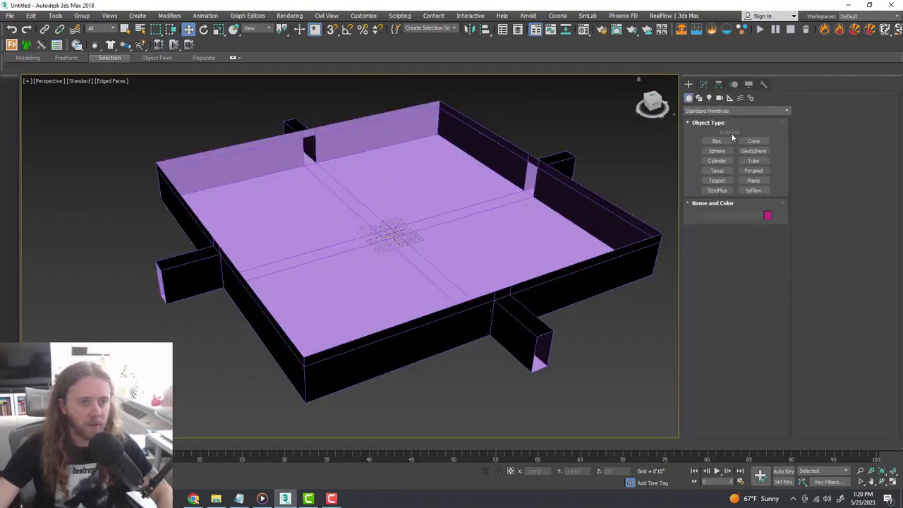
pyautogui.click(752, 182)
pyautogui.moveTo(576, 238); pyautogui.dragTo(555, 252, button='middle')
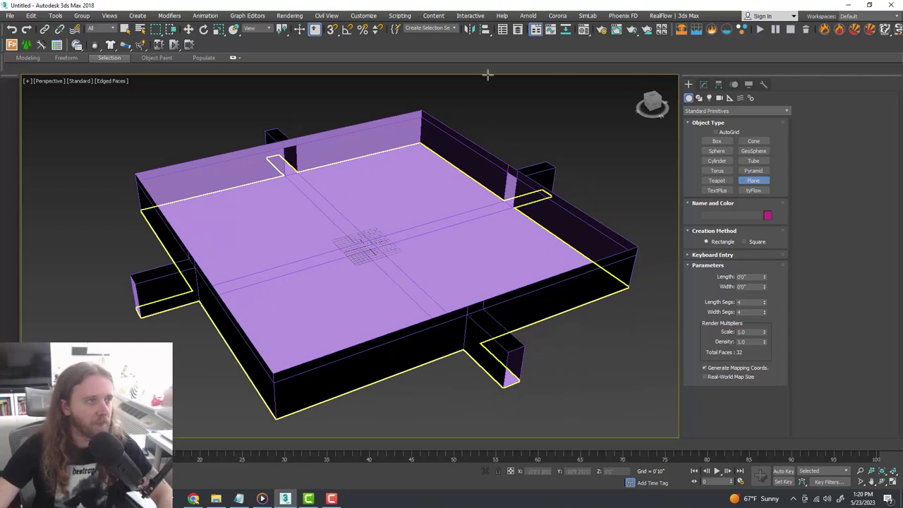
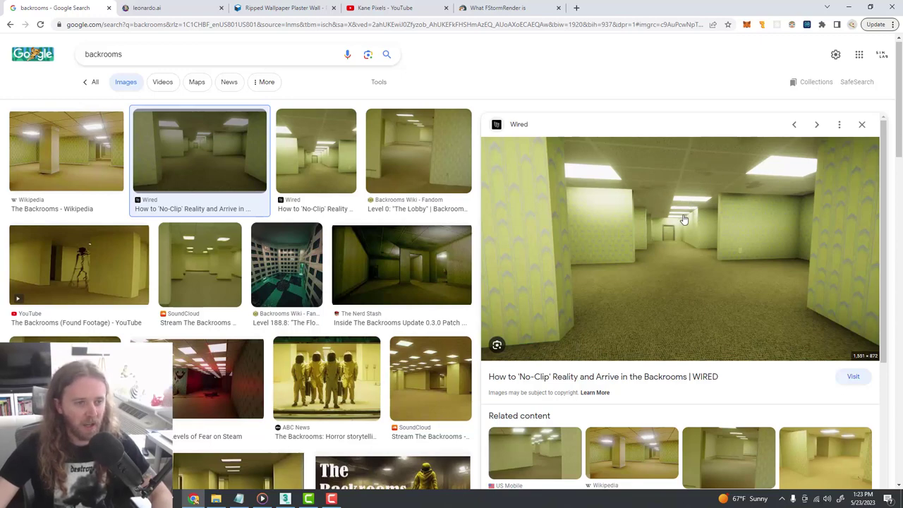
# Return to 3ds Max from the Backrooms reference images and set the ceiling plane's length and width segments to 24
pyautogui.click(849, 8)
pyautogui.moveTo(489, 283)
pyautogui.keyDown('alt'); pyautogui.mouseDown(button='middle')
pyautogui.moveTo(478, 287)
pyautogui.moveTo(484, 281)
pyautogui.mouseUp(button='middle'); pyautogui.keyUp('alt')
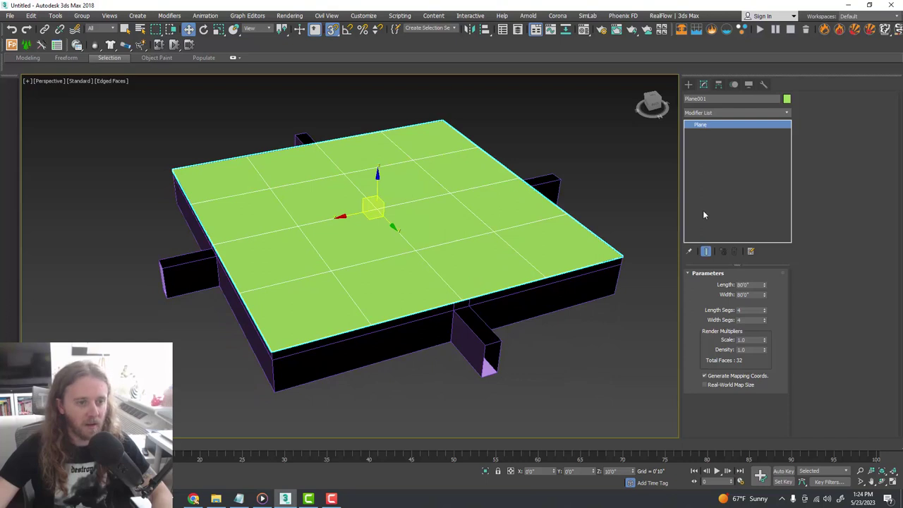
pyautogui.doubleClick(741, 310)
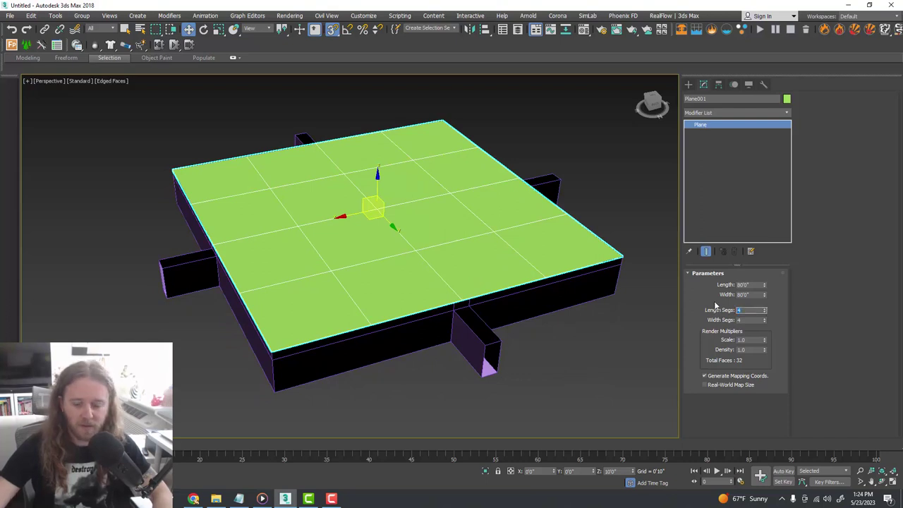
pyautogui.write('24')
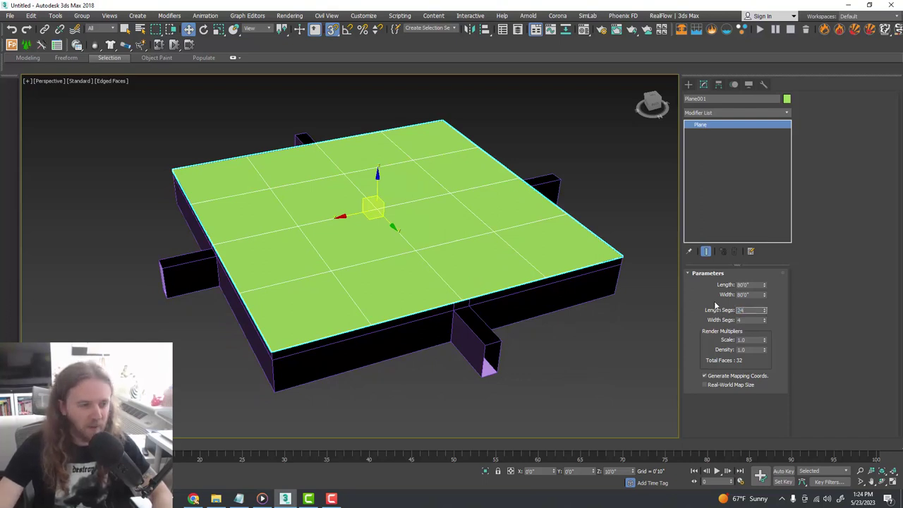
pyautogui.press('Tab')
pyautogui.write('24')
pyautogui.press('Tab')
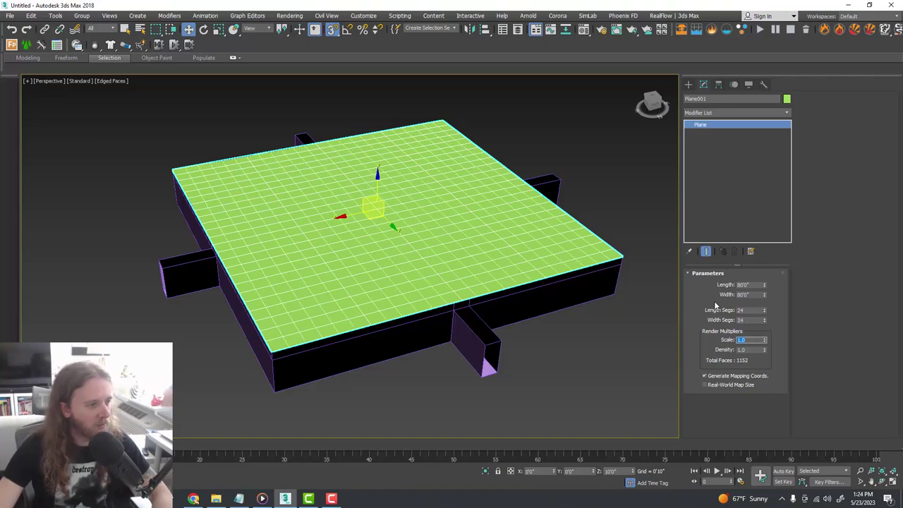
# Add an Edit Poly modifier to the ceiling plane and enter polygon editing
pyautogui.scroll(3, 450, 278)
pyautogui.moveTo(450, 279); pyautogui.dragTo(487, 280, button='middle')
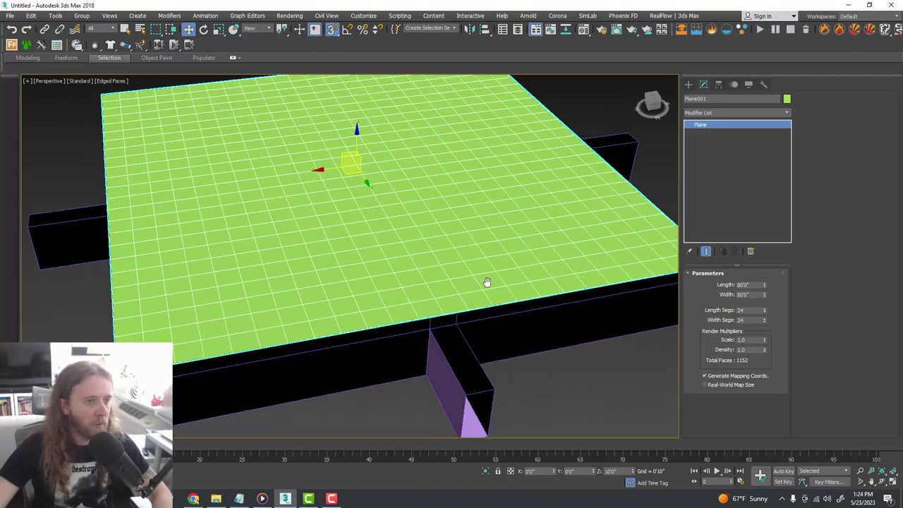
pyautogui.click(729, 113)
pyautogui.scroll(-10, 729, 134)
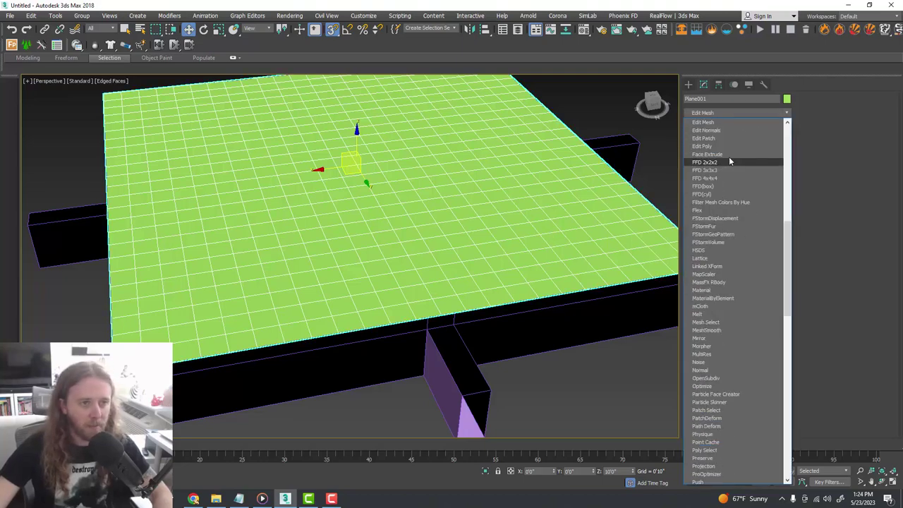
pyautogui.click(728, 146)
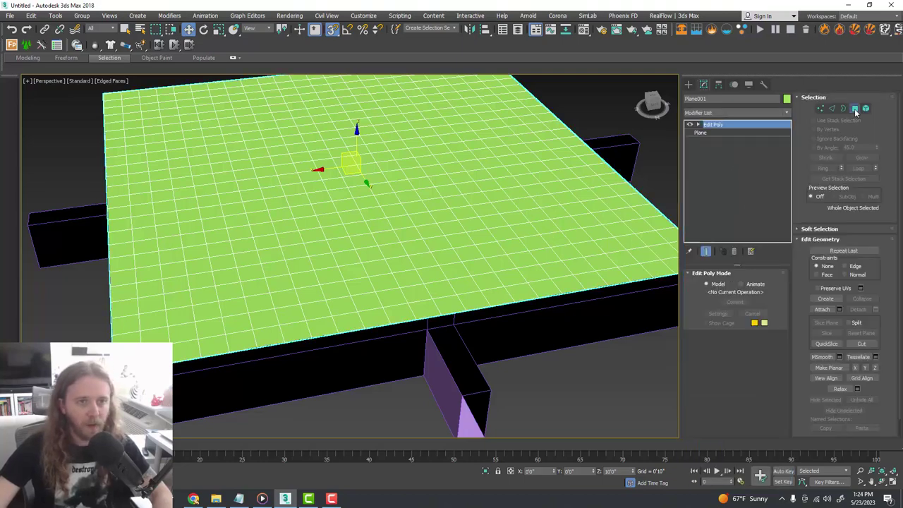
pyautogui.click(855, 109)
# Select all polygons of the ceiling plane and inset them as a group by 1"
pyautogui.scroll(5, 558, 228)
pyautogui.moveTo(233, 264); pyautogui.dragTo(284, 270, button='middle')
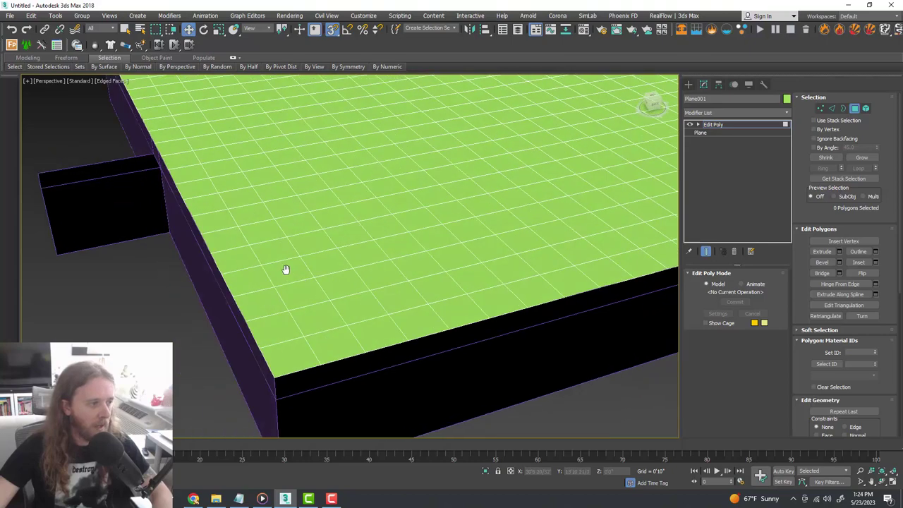
pyautogui.hotkey('ctrl', 'a')
pyautogui.scroll(2, 299, 355)
pyautogui.moveTo(299, 355); pyautogui.dragTo(319, 281, button='middle')
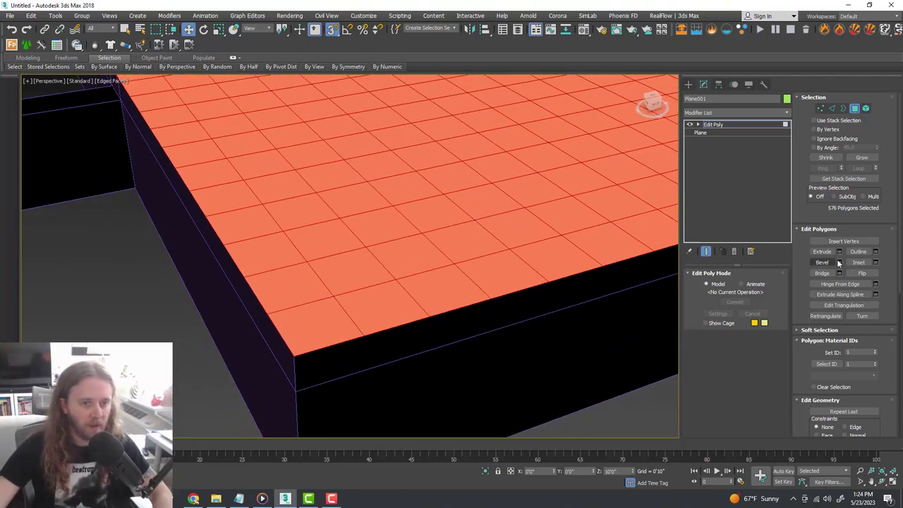
pyautogui.click(876, 264)
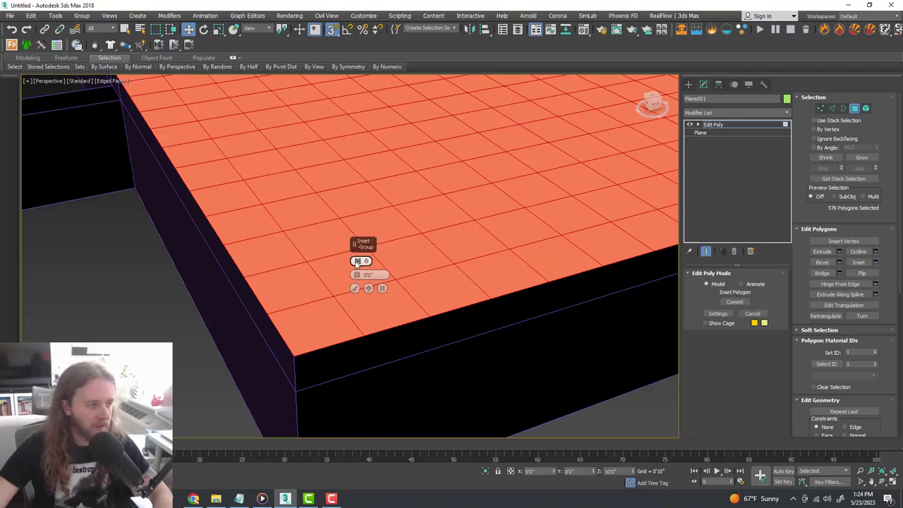
pyautogui.doubleClick(373, 275)
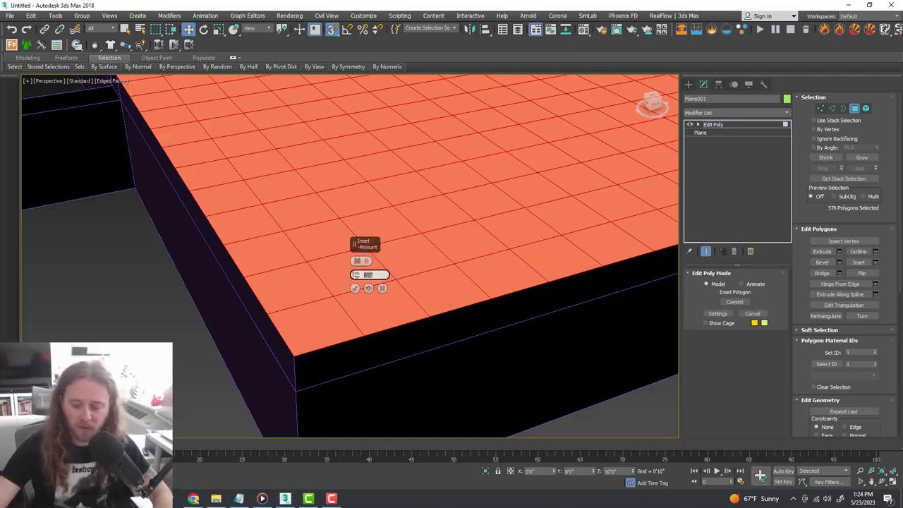
pyautogui.write('1')
pyautogui.press('Return')
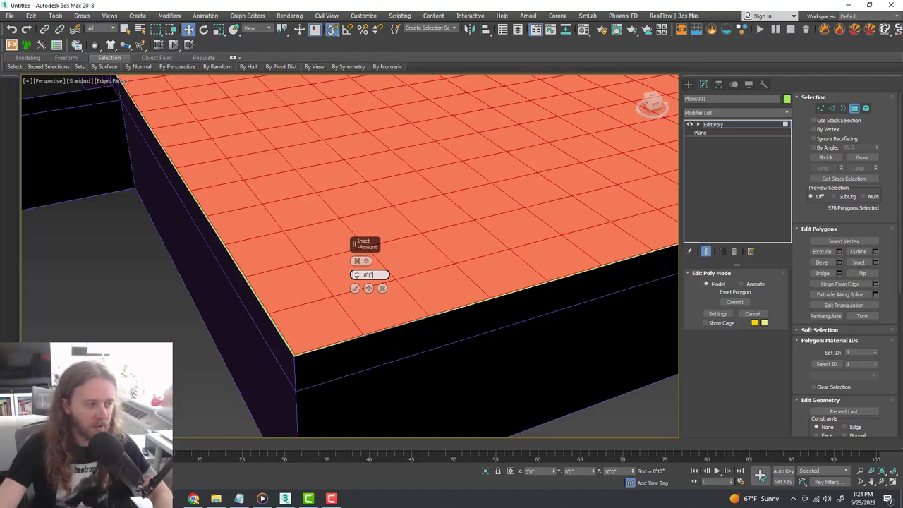
pyautogui.click(356, 289)
# Inset the selected ceiling polygons individually by polygon, with an amount of 1", to form the tile grid
pyautogui.scroll(3, 332, 297)
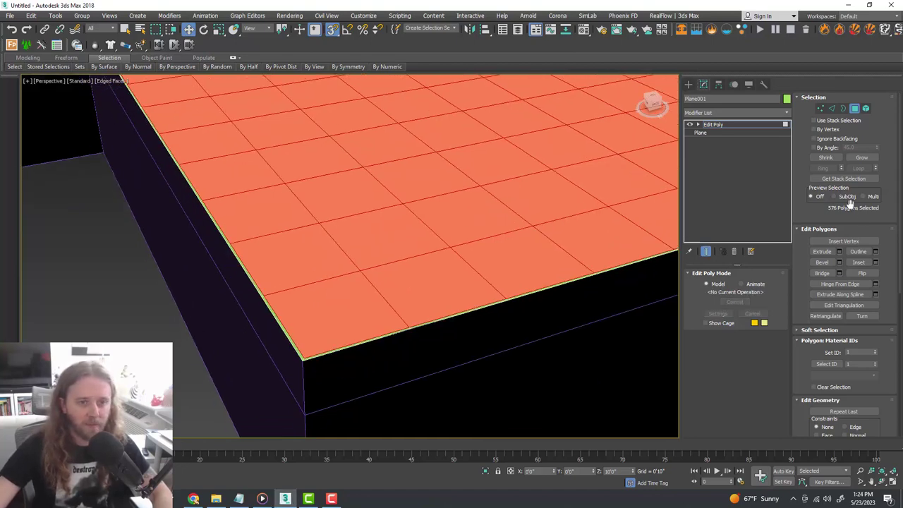
pyautogui.click(875, 262)
pyautogui.click(365, 262)
pyautogui.click(381, 276)
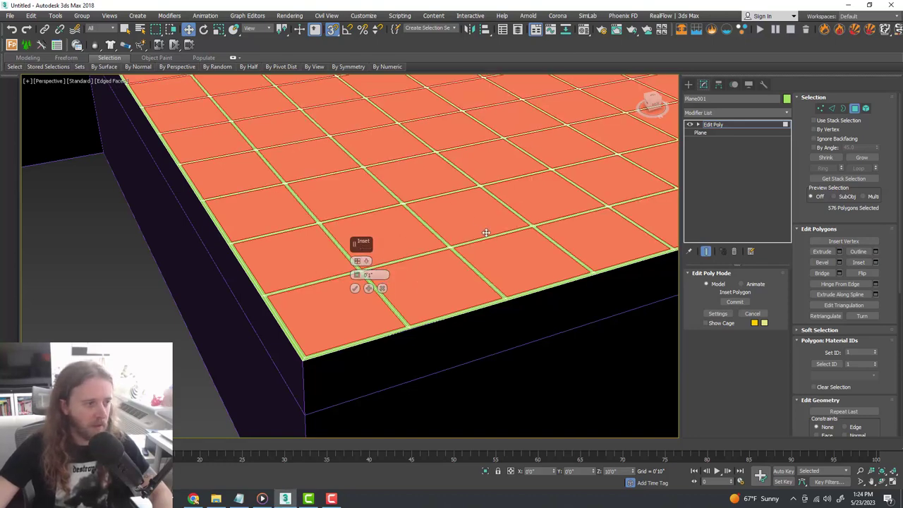
pyautogui.scroll(3, 479, 227)
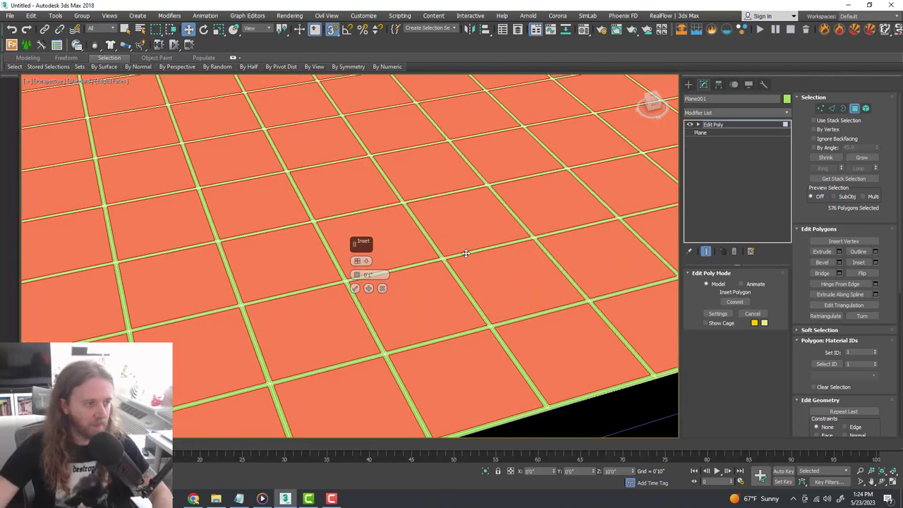
pyautogui.click(354, 289)
pyautogui.moveTo(462, 299); pyautogui.dragTo(420, 297, button='middle')
pyautogui.scroll(2, 491, 270)
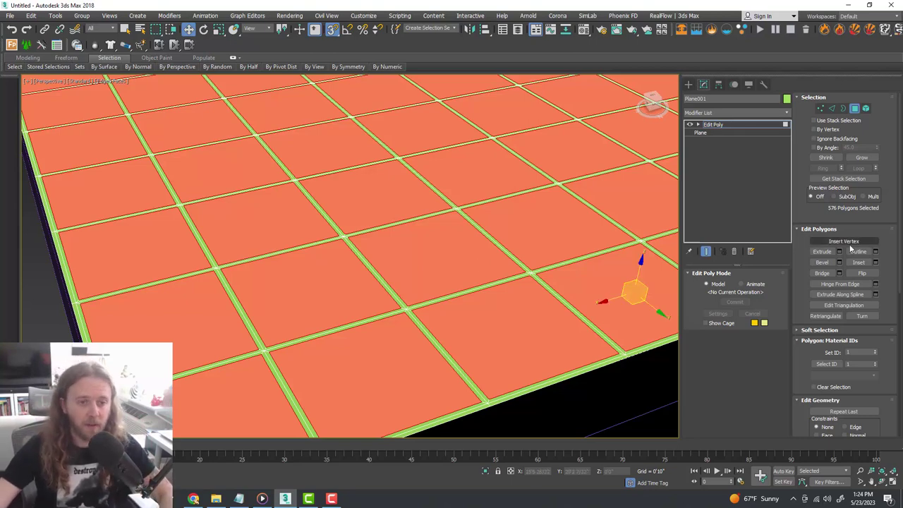
# Extrude the selected ceiling tile polygons by -0.5", exit polygon editing and deselect the ceiling plane
pyautogui.click(840, 252)
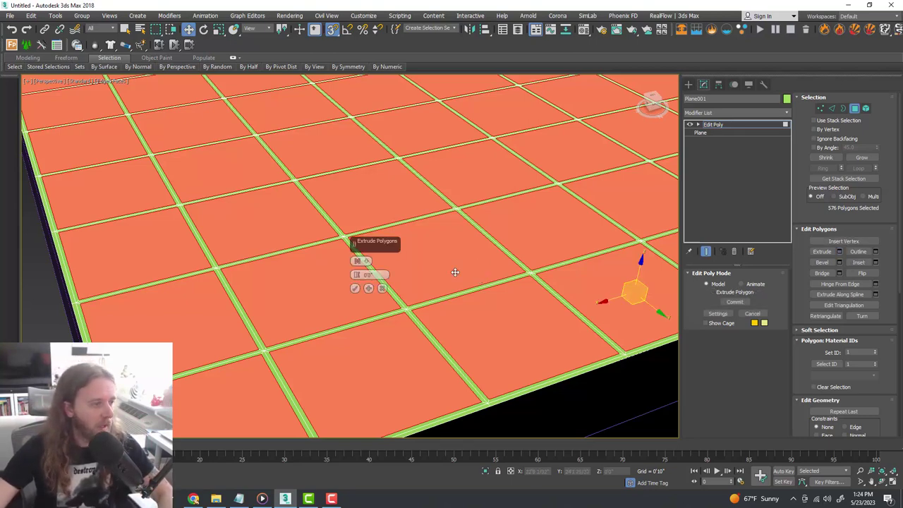
pyautogui.click(362, 261)
pyautogui.click(378, 275)
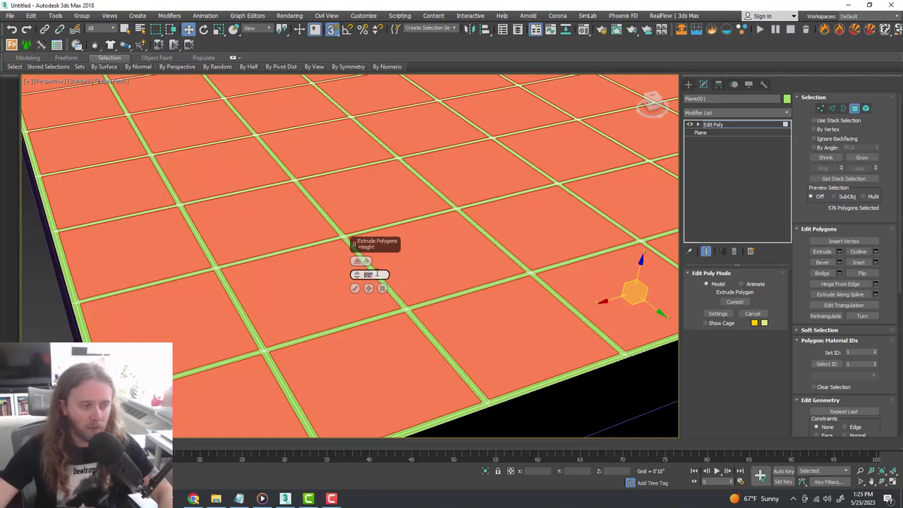
pyautogui.write('-.5')
pyautogui.press('Return')
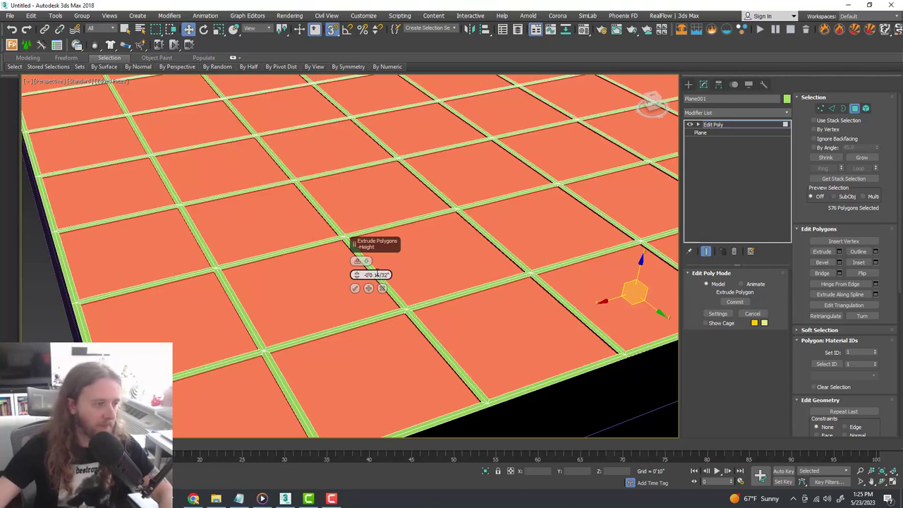
pyautogui.scroll(2, 433, 242)
pyautogui.scroll(2, 461, 255)
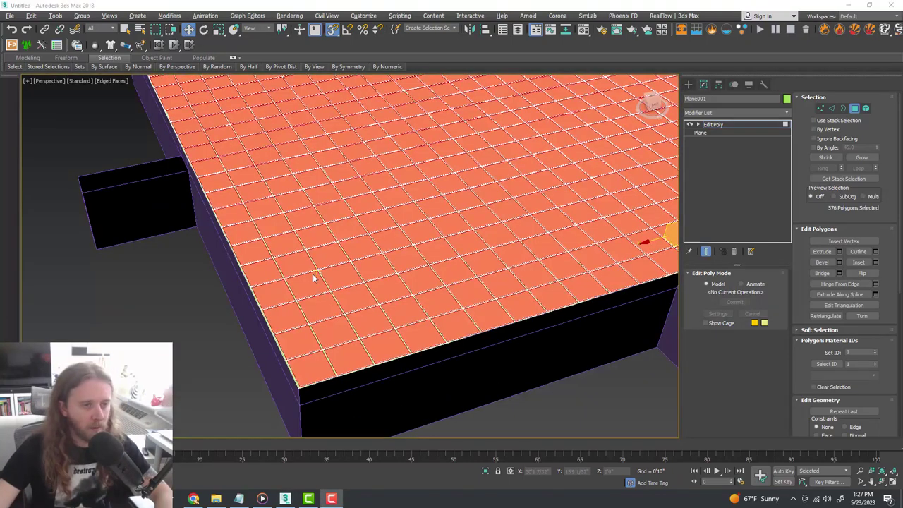
pyautogui.click(757, 125)
pyautogui.moveTo(507, 272); pyautogui.dragTo(487, 268, button='middle')
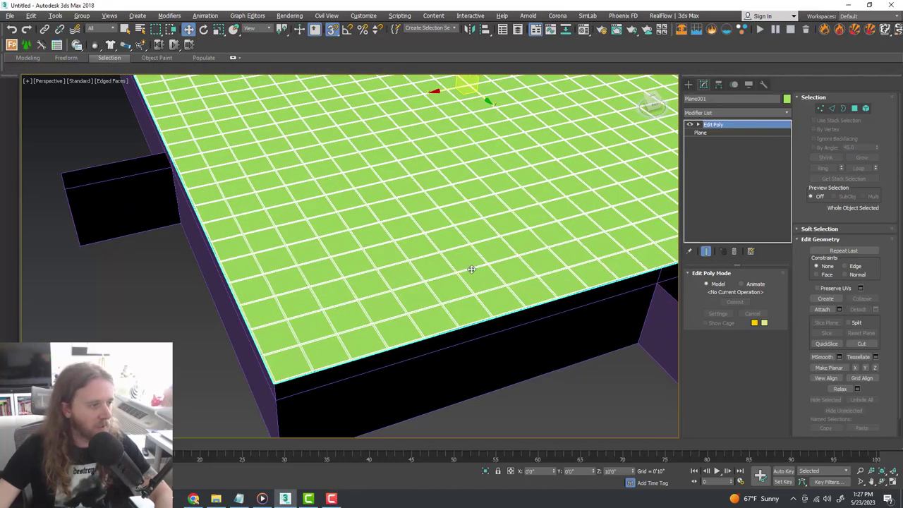
pyautogui.click(146, 300)
# Create a targeted FStormCamera in the Top view, placed in the lower half of the room and aimed at its centre
pyautogui.hotkey('alt', 'w')
pyautogui.click(291, 212)
pyautogui.hotkey('alt', 'w')
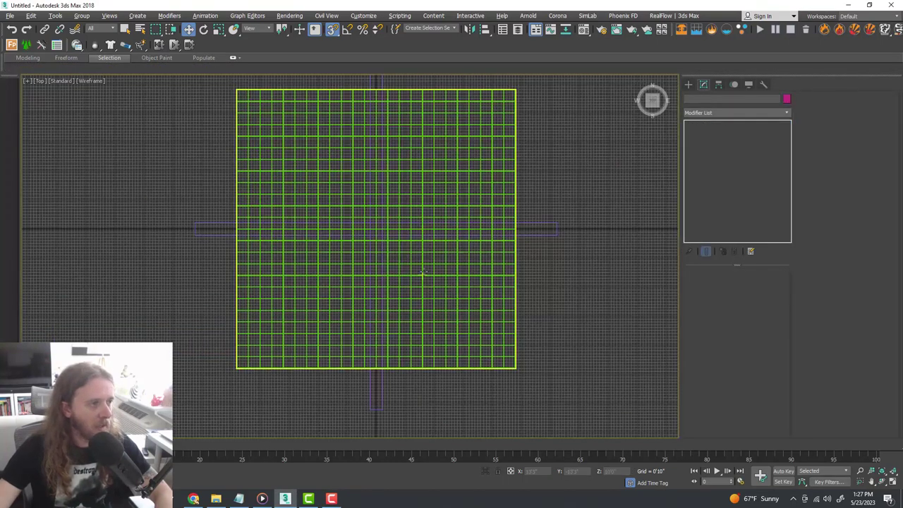
pyautogui.click(690, 85)
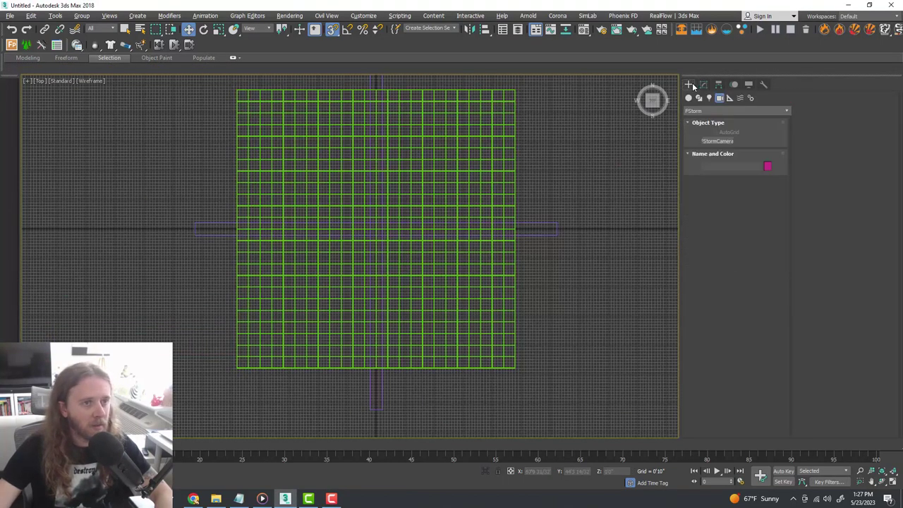
pyautogui.click(723, 111)
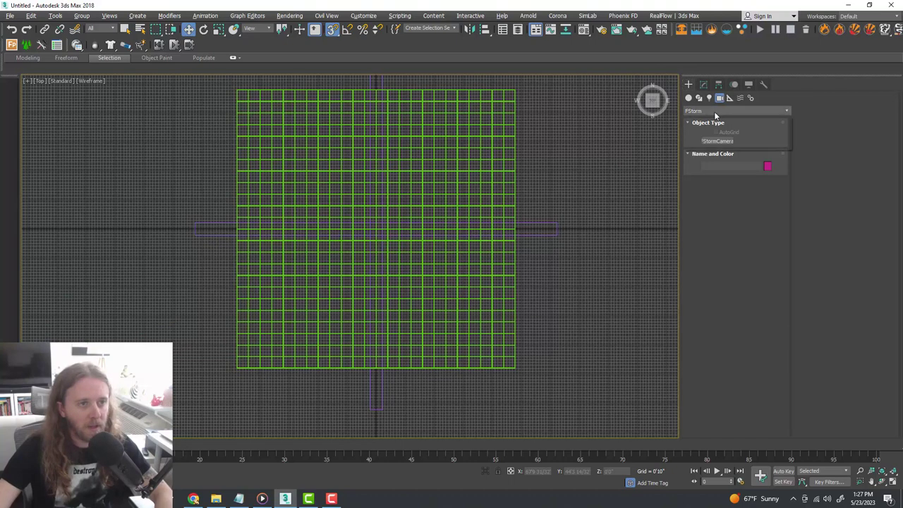
pyautogui.click(714, 127)
pyautogui.click(722, 140)
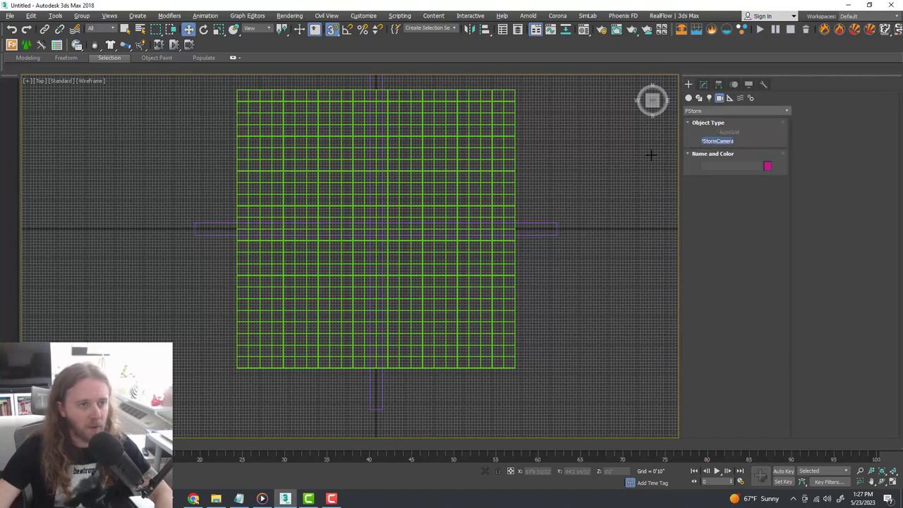
pyautogui.scroll(2, 382, 299)
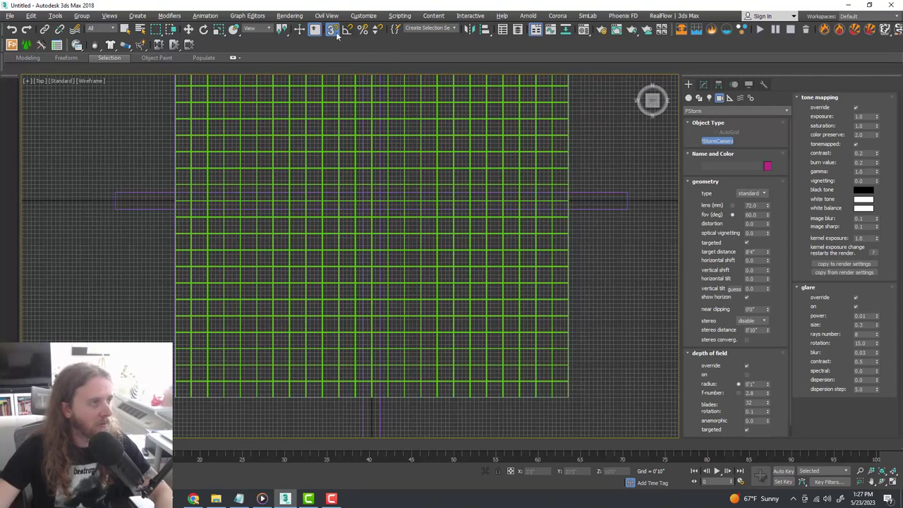
pyautogui.moveTo(375, 326); pyautogui.dragTo(379, 213)
pyautogui.rightClick(387, 221)
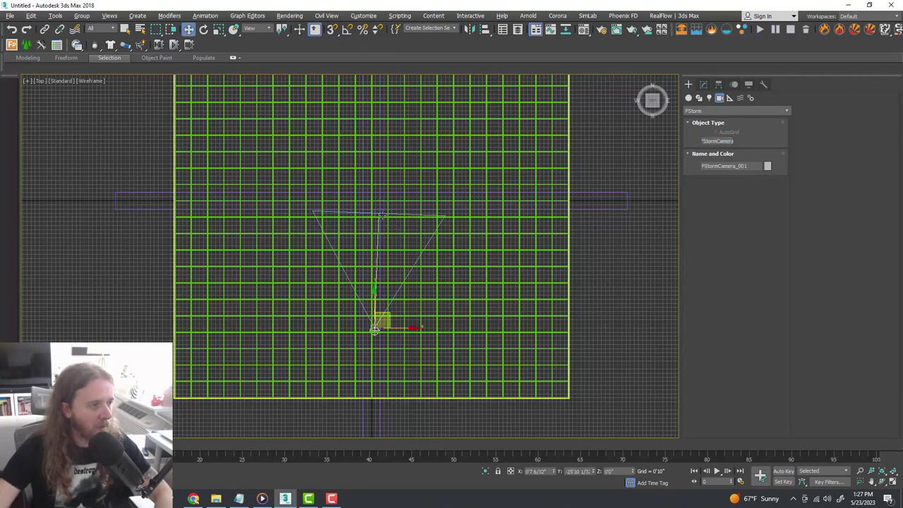
# Select the camera together with its target and set their X position to 0
pyautogui.click(381, 215)
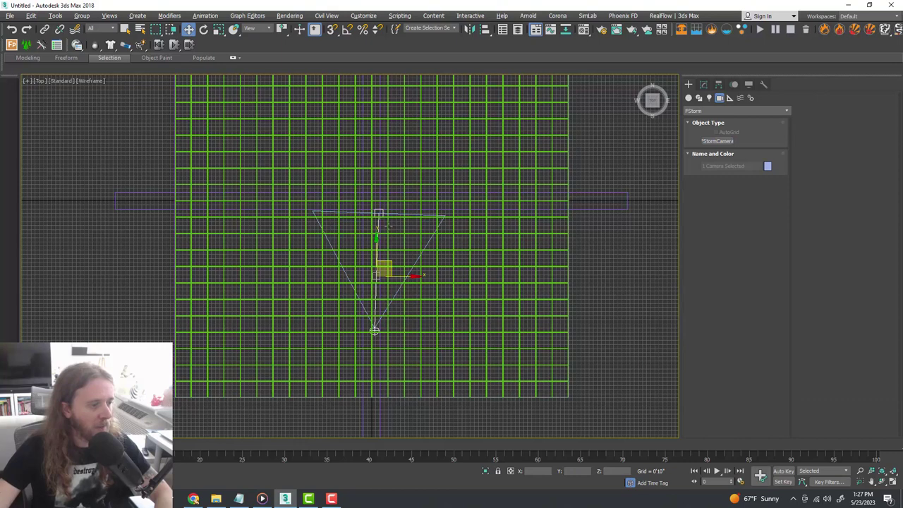
pyautogui.click(544, 471)
pyautogui.write('0')
pyautogui.press('Return')
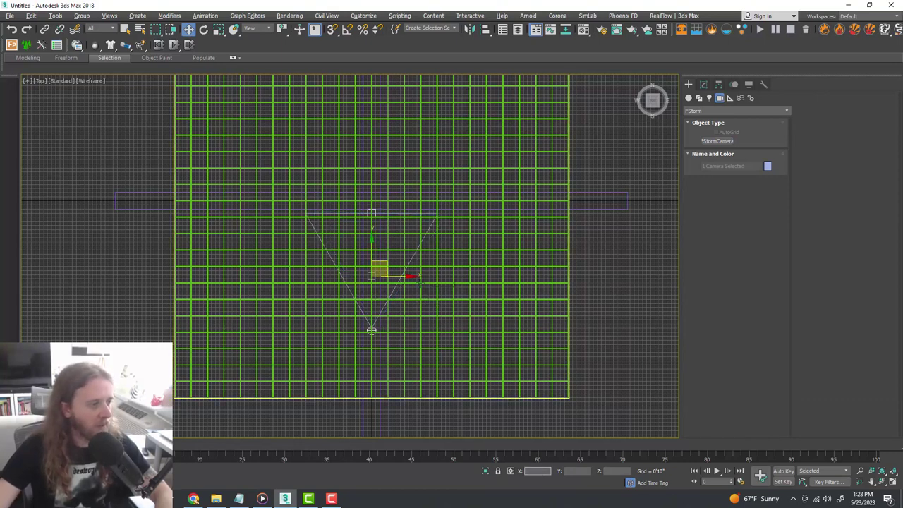
# Raise the camera and its target in the Left view to just above the room's mid-height, then deselect them
pyautogui.moveTo(420, 285); pyautogui.dragTo(427, 290, button='middle')
pyautogui.hotkey('alt', 'w')
pyautogui.middleClick(296, 326)
pyautogui.hotkey('alt', 'w')
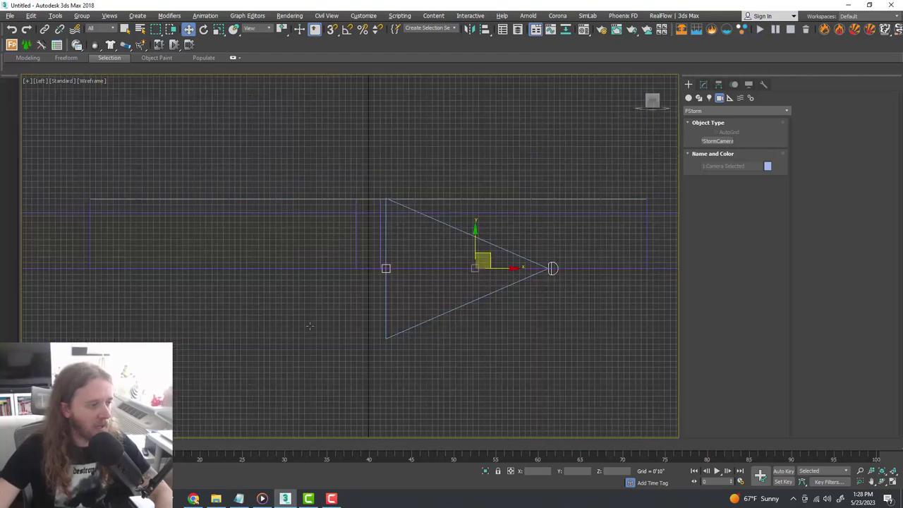
pyautogui.moveTo(459, 324); pyautogui.dragTo(437, 341, button='middle')
pyautogui.moveTo(454, 264); pyautogui.dragTo(454, 235)
pyautogui.click(511, 301)
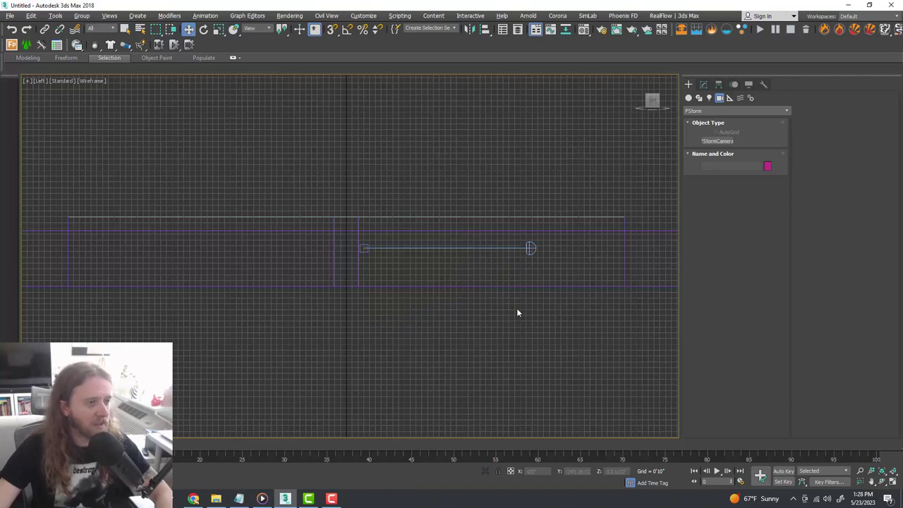
# Switch the Front viewport to the FStorm camera's view and display it maximized with Default Shading
pyautogui.hotkey('alt', 'w')
pyautogui.rightClick(519, 204)
pyautogui.hotkey('alt', 'w')
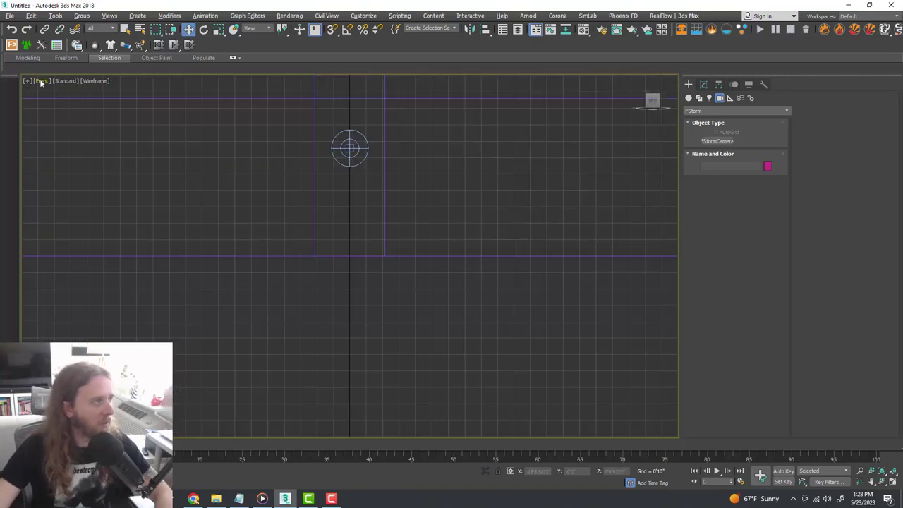
pyautogui.hotkey('alt', 'w')
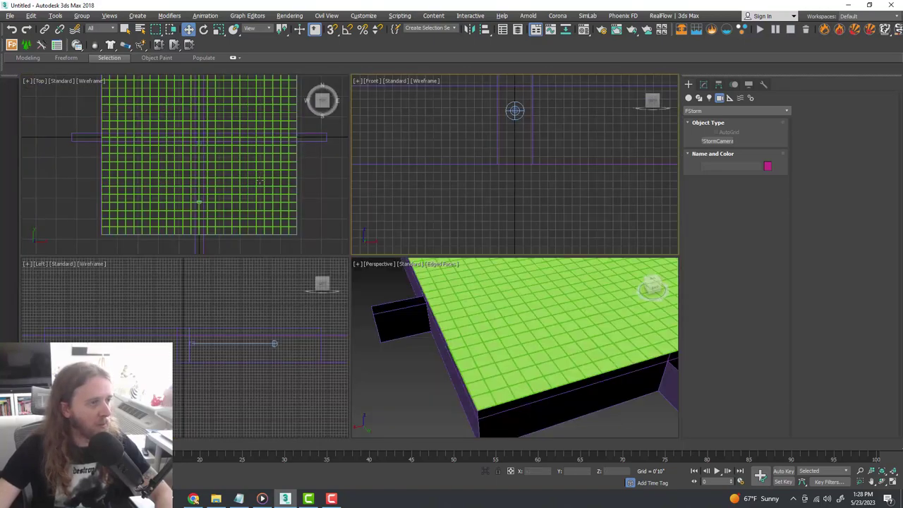
pyautogui.click(373, 82)
pyautogui.moveTo(401, 90)
pyautogui.click(522, 92)
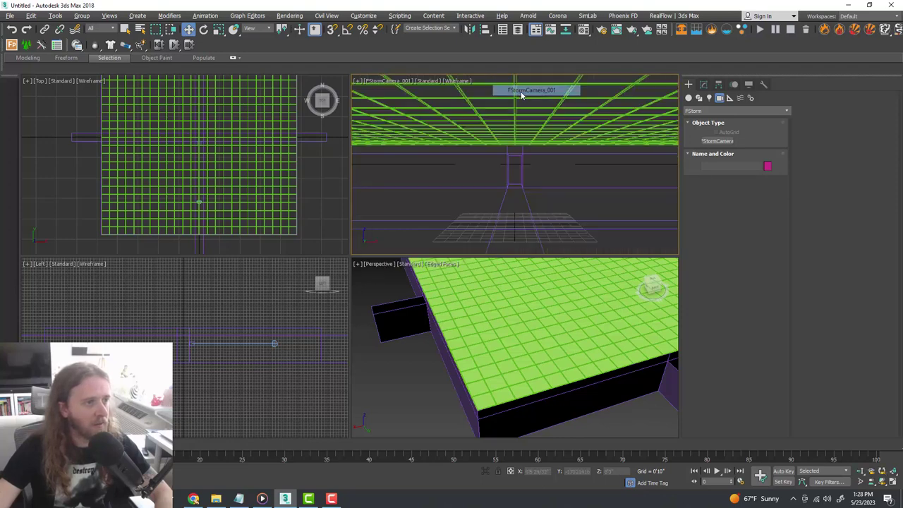
pyautogui.click(523, 95)
pyautogui.click(458, 81)
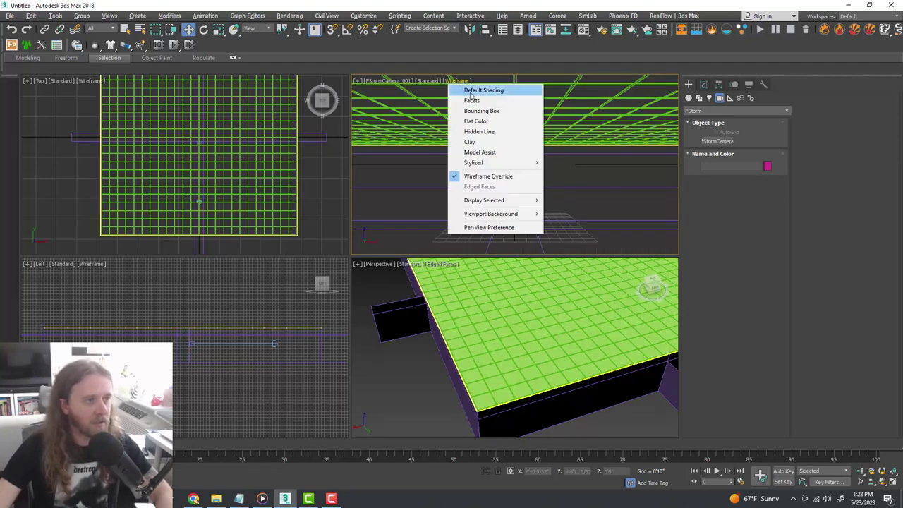
pyautogui.click(472, 93)
pyautogui.hotkey('alt', 'w')
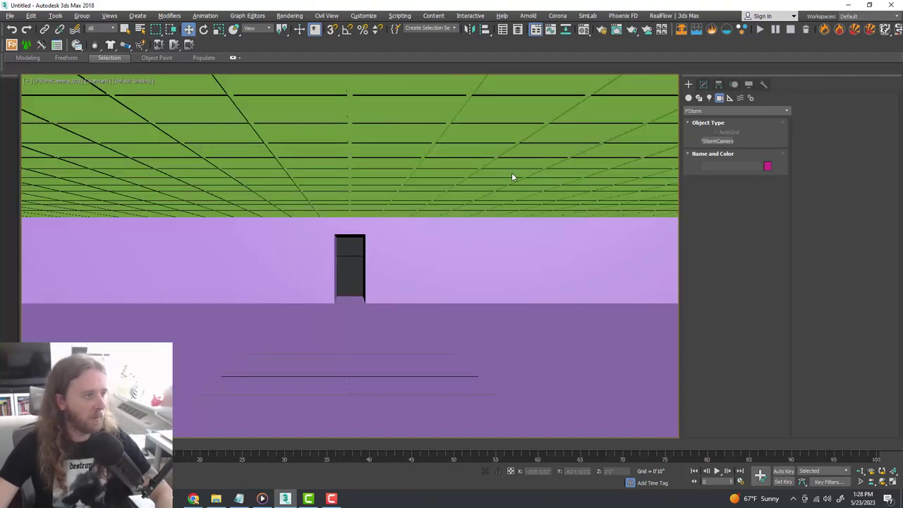
pyautogui.moveTo(391, 259); pyautogui.dragTo(345, 277, button='middle')
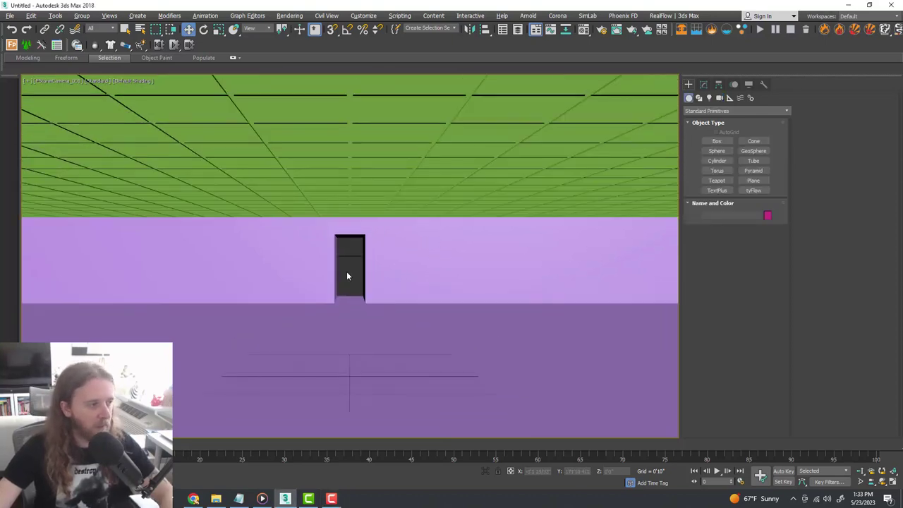
# Create a box in the Top view's upper-right room quarter, covering five by five ceiling tiles, about 16'5" square and 3'10" high
pyautogui.hotkey('alt', 'w')
pyautogui.click(287, 194)
pyautogui.hotkey('alt', 'w')
pyautogui.moveTo(455, 314); pyautogui.dragTo(483, 323, button='middle')
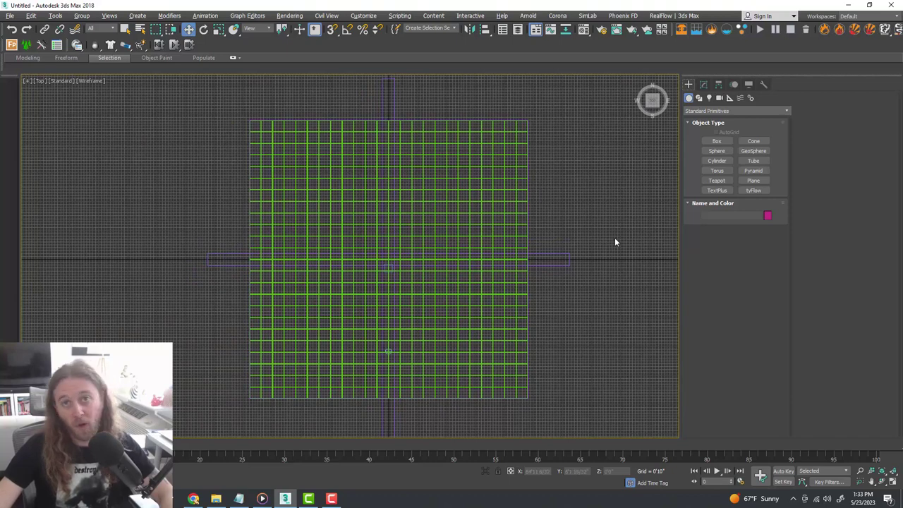
pyautogui.click(717, 141)
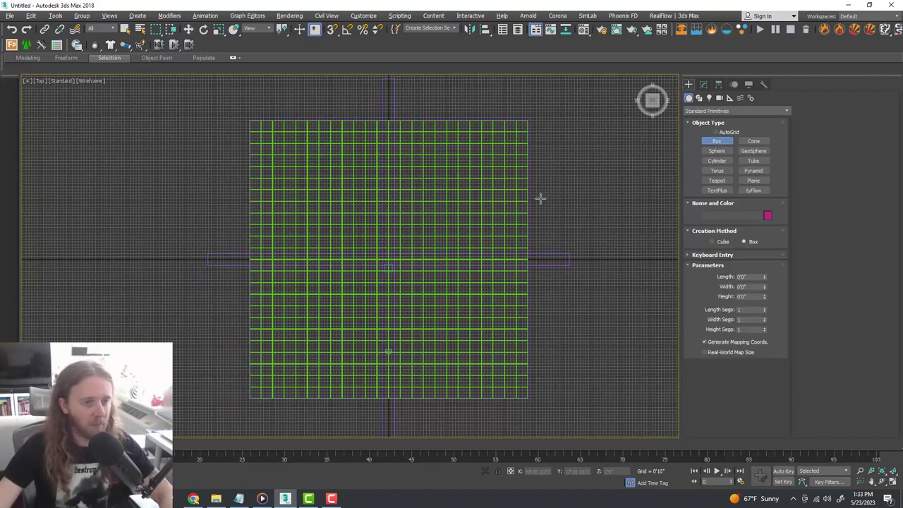
pyautogui.scroll(2, 433, 185)
pyautogui.scroll(1, 452, 198)
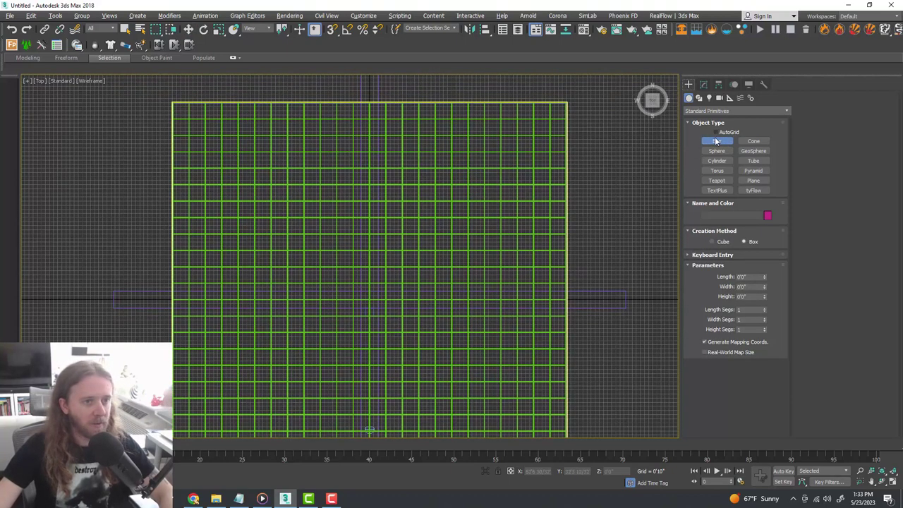
pyautogui.scroll(2, 447, 177)
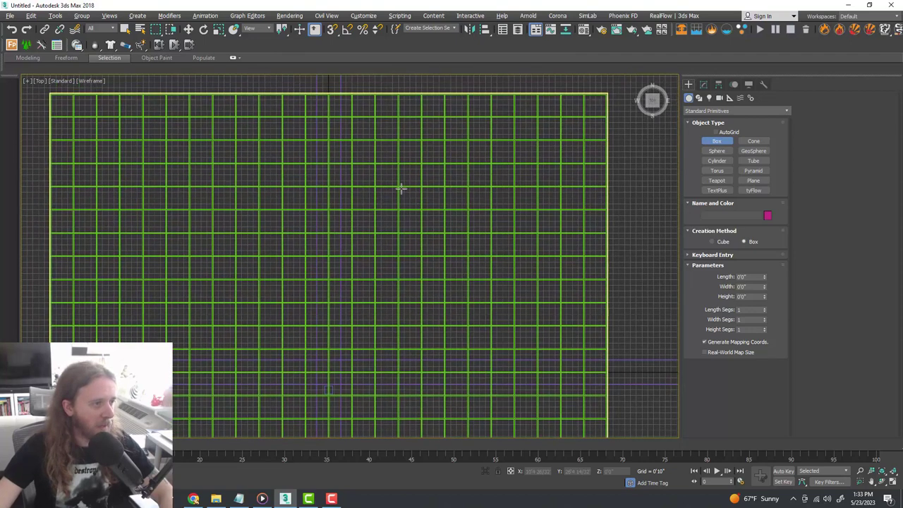
pyautogui.moveTo(399, 186); pyautogui.dragTo(514, 302)
pyautogui.click(543, 274)
# Move the box about 1" in negative Y to line it up with the ceiling tile grid
pyautogui.press('w')
pyautogui.scroll(3, 482, 202)
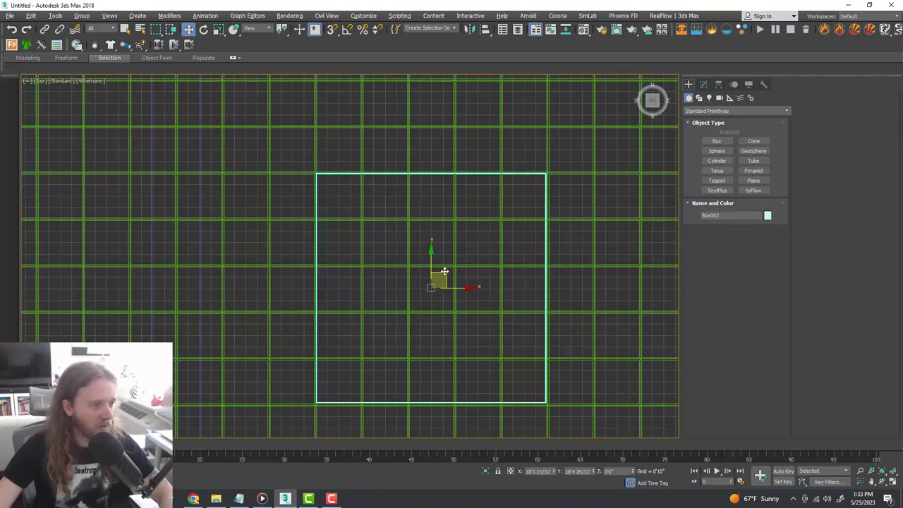
pyautogui.moveTo(432, 262); pyautogui.dragTo(434, 263)
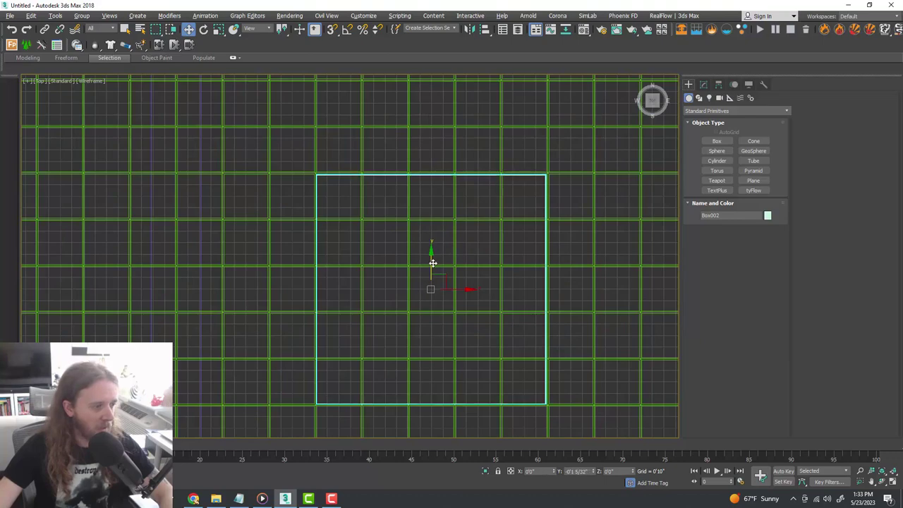
pyautogui.scroll(-6, 472, 182)
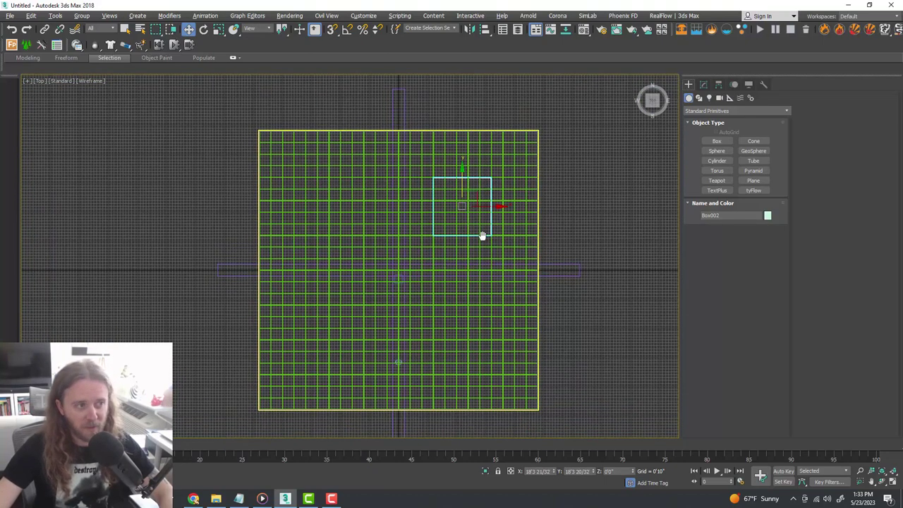
# Set the box's height to 10' while viewing it through the camera, so it reaches the ceiling
pyautogui.hotkey('alt', 'w')
pyautogui.hotkey('alt', 'w')
pyautogui.hotkey('alt', 'w')
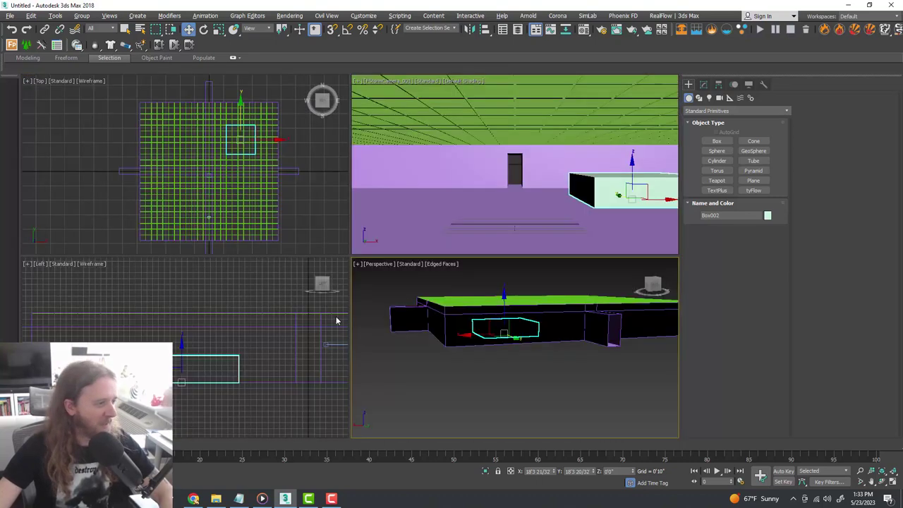
pyautogui.rightClick(548, 198)
pyautogui.hotkey('alt', 'w')
pyautogui.click(704, 84)
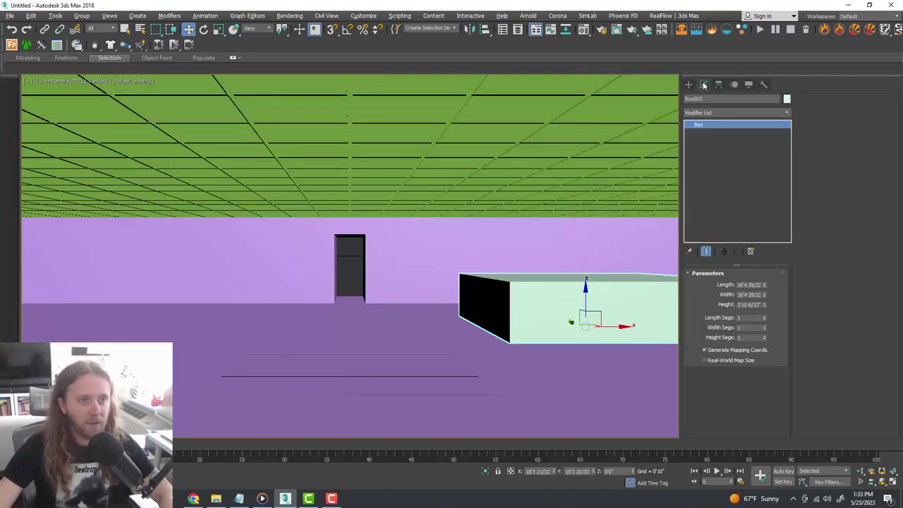
pyautogui.doubleClick(744, 305)
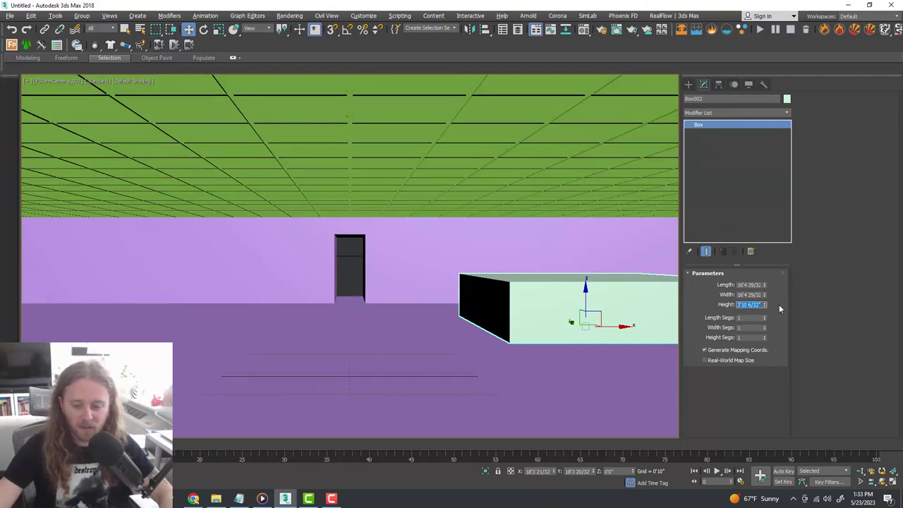
pyautogui.write('10')
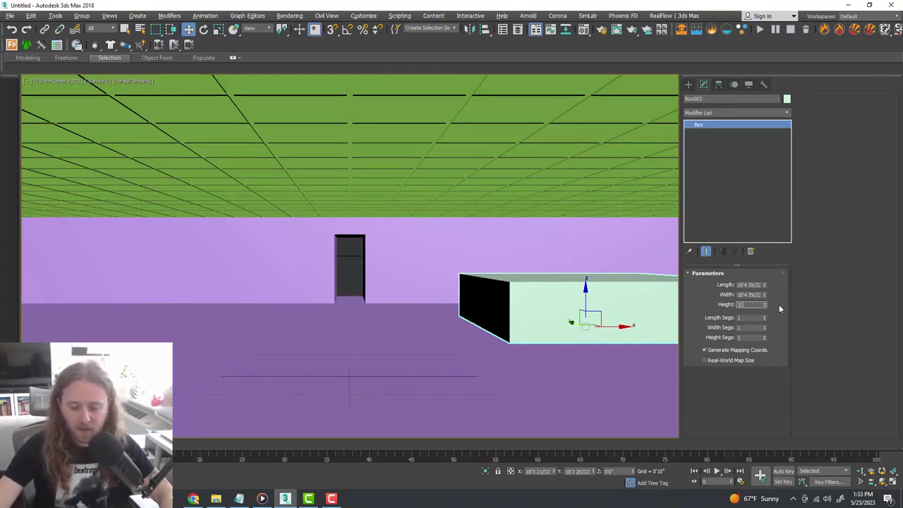
pyautogui.press('Return')
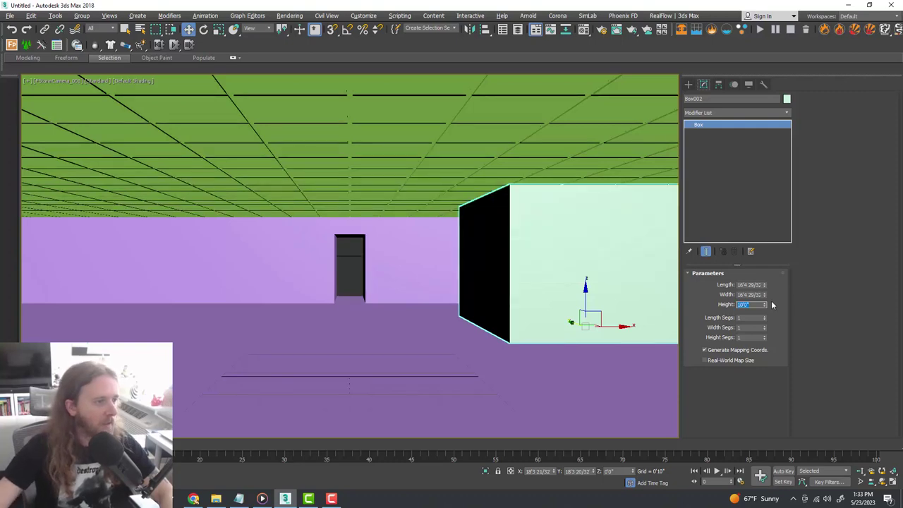
# Create a box in the Top view's upper-left room quarter, covering five by three ceiling tiles, about 16'6" wide, 9'9" long and 4'8" high
pyautogui.hotkey('alt', 'w')
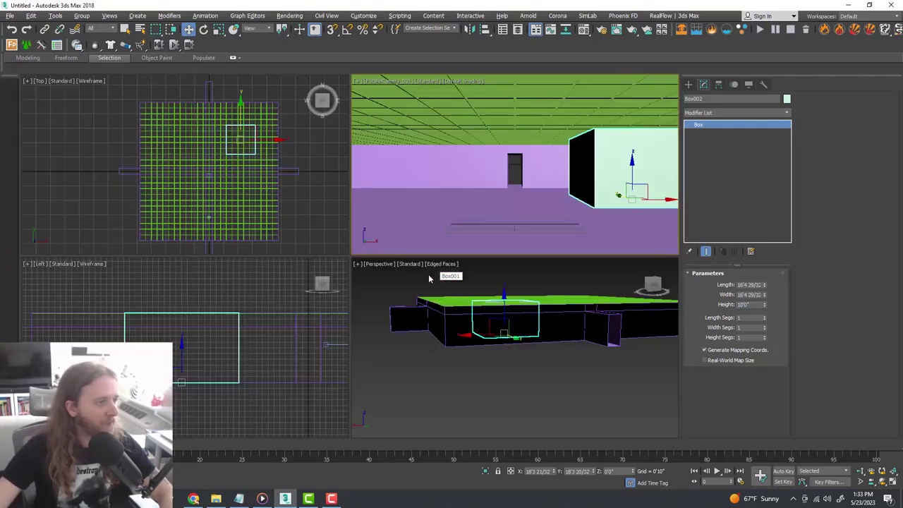
pyautogui.rightClick(286, 194)
pyautogui.hotkey('alt', 'w')
pyautogui.moveTo(600, 217); pyautogui.dragTo(606, 204, button='middle')
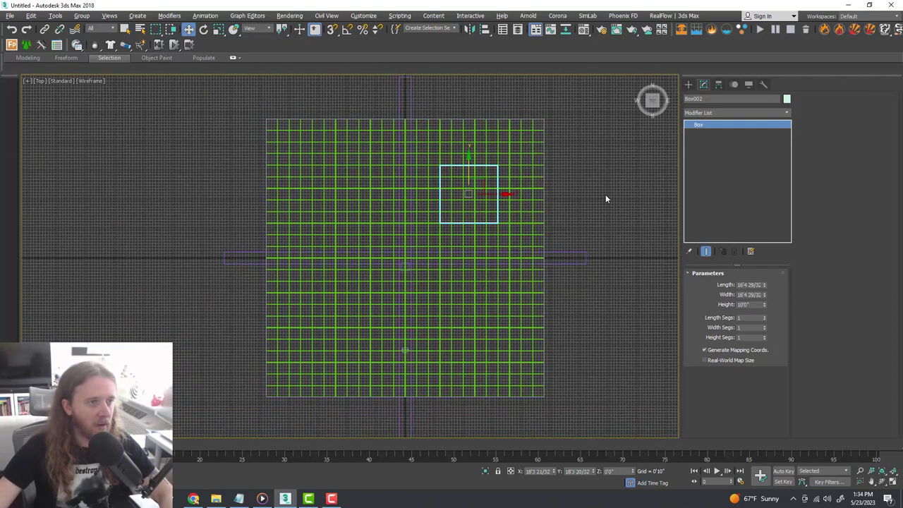
pyautogui.click(606, 195)
pyautogui.click(691, 85)
pyautogui.click(729, 140)
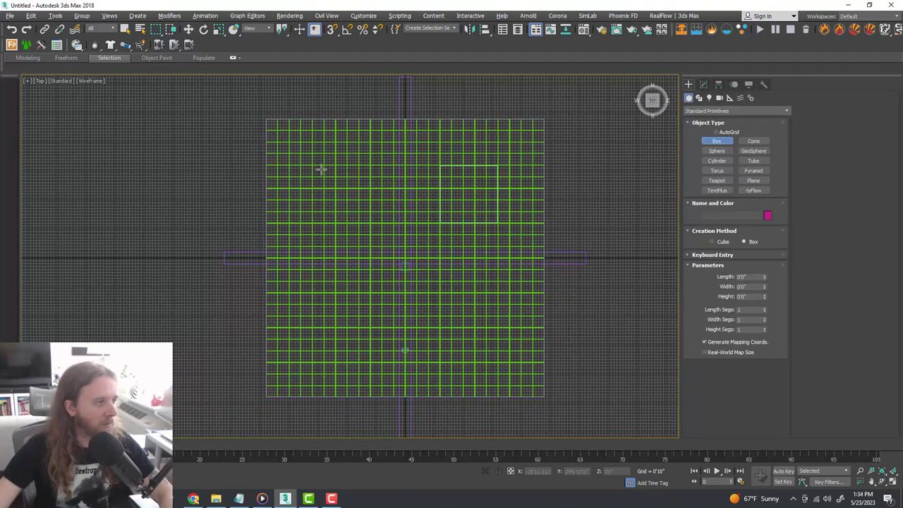
pyautogui.scroll(3, 323, 164)
pyautogui.scroll(-1, 324, 161)
pyautogui.scroll(1, 319, 152)
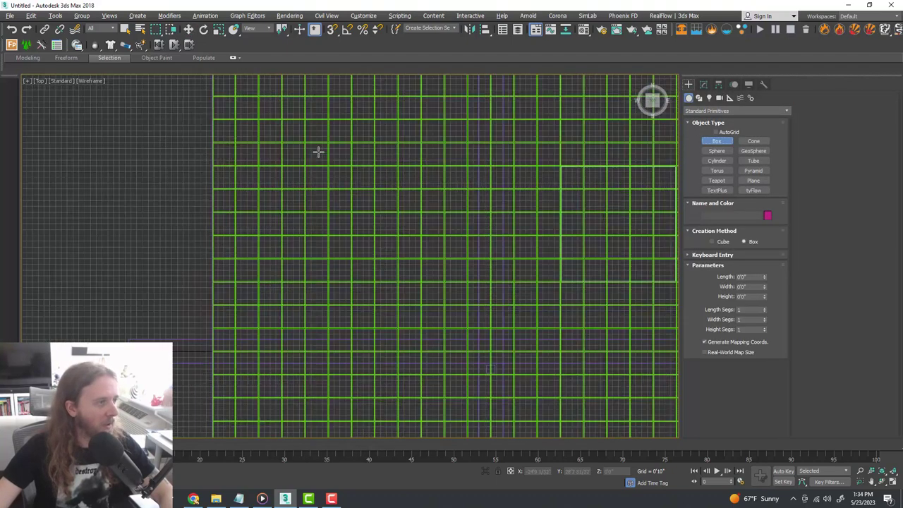
pyautogui.moveTo(306, 142); pyautogui.dragTo(422, 211)
pyautogui.click(479, 194)
pyautogui.press('w')
pyautogui.moveTo(444, 216); pyautogui.dragTo(458, 216, button='middle')
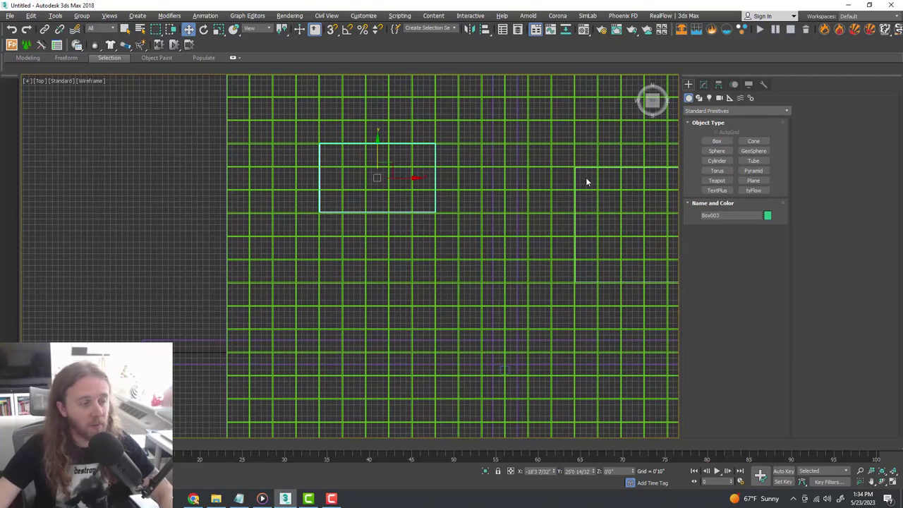
pyautogui.moveTo(614, 180); pyautogui.dragTo(596, 172, button='middle')
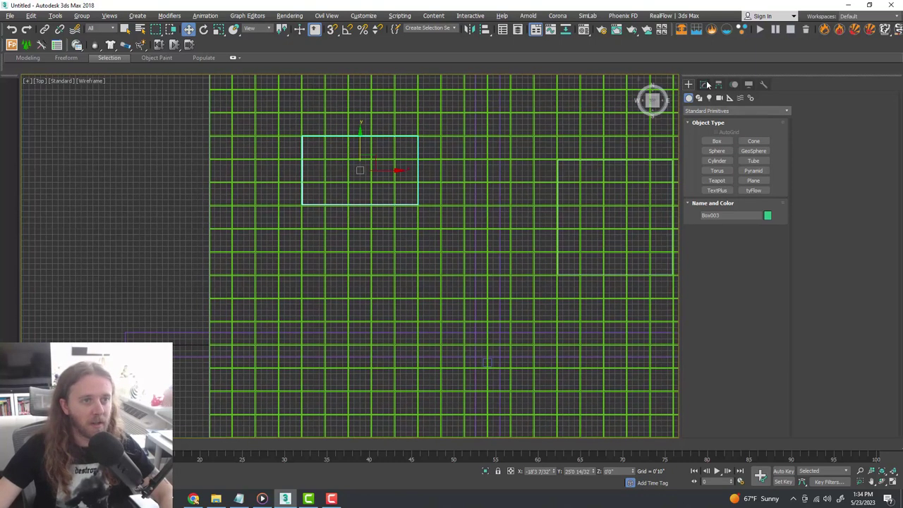
# Add an Edit Poly modifier to the new box, switch to edge level and isolate the box
pyautogui.click(704, 85)
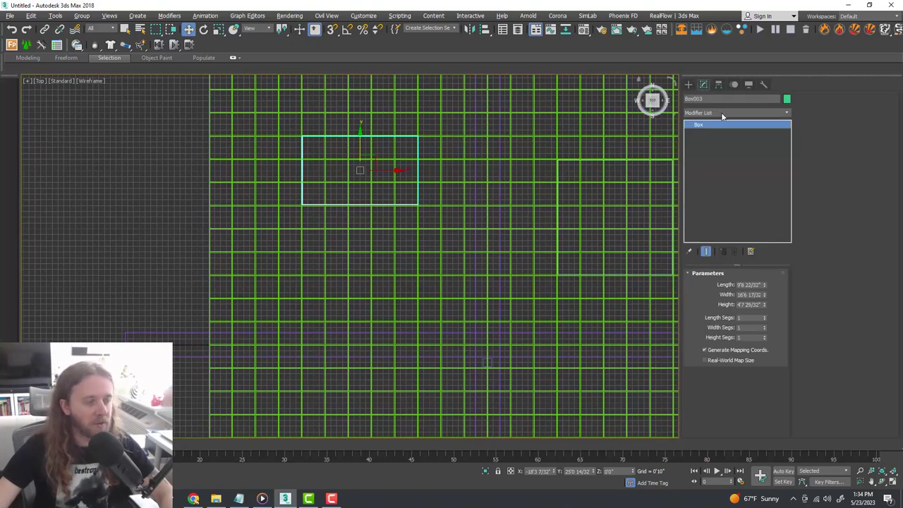
pyautogui.click(726, 113)
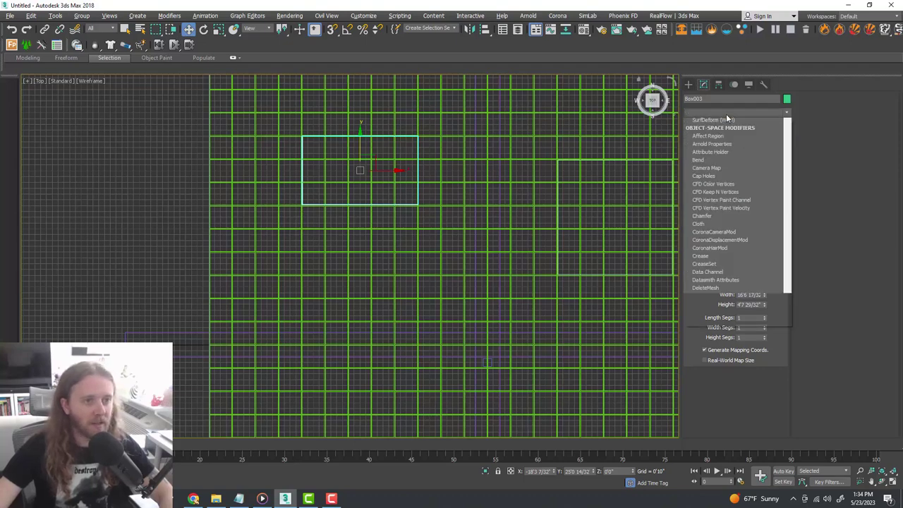
pyautogui.scroll(-10, 732, 163)
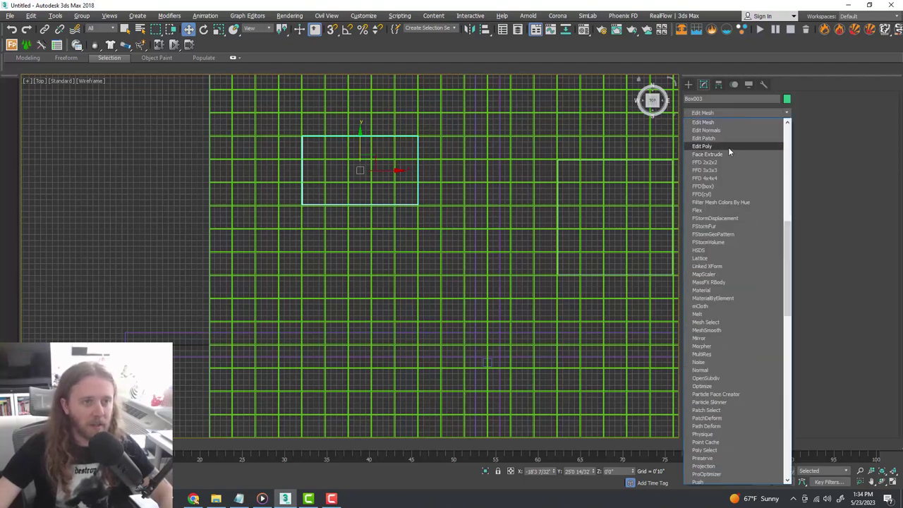
pyautogui.click(728, 146)
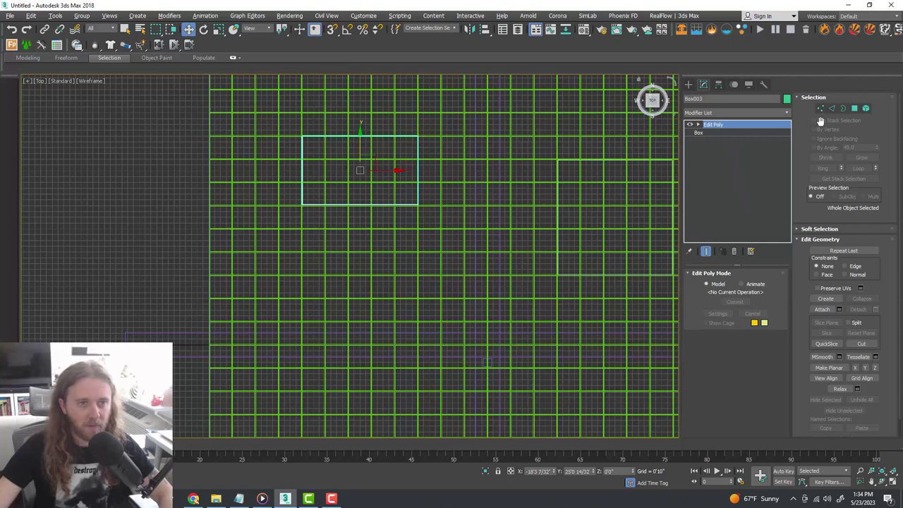
pyautogui.click(832, 108)
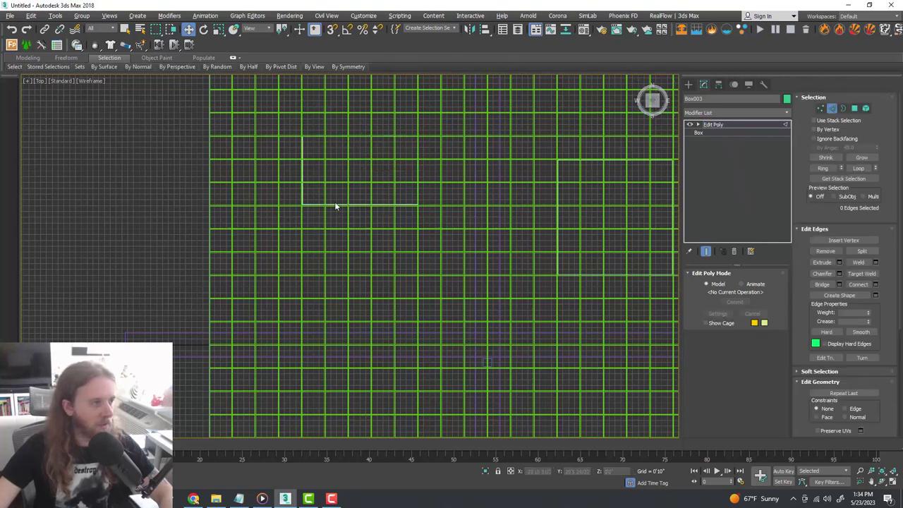
pyautogui.moveTo(335, 205); pyautogui.dragTo(344, 211, button='middle')
pyautogui.moveTo(360, 241); pyautogui.dragTo(332, 116)
pyautogui.scroll(4, 337, 158)
pyautogui.scroll(-2, 344, 166)
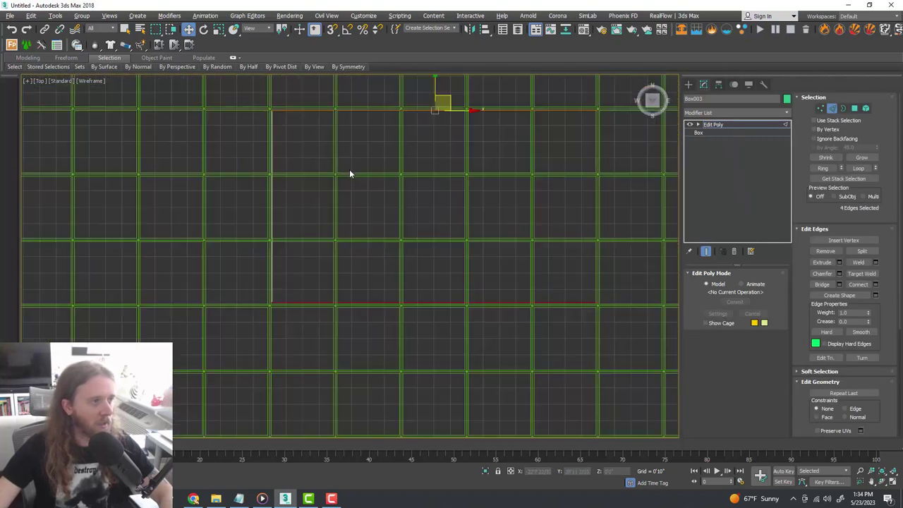
pyautogui.press('z')
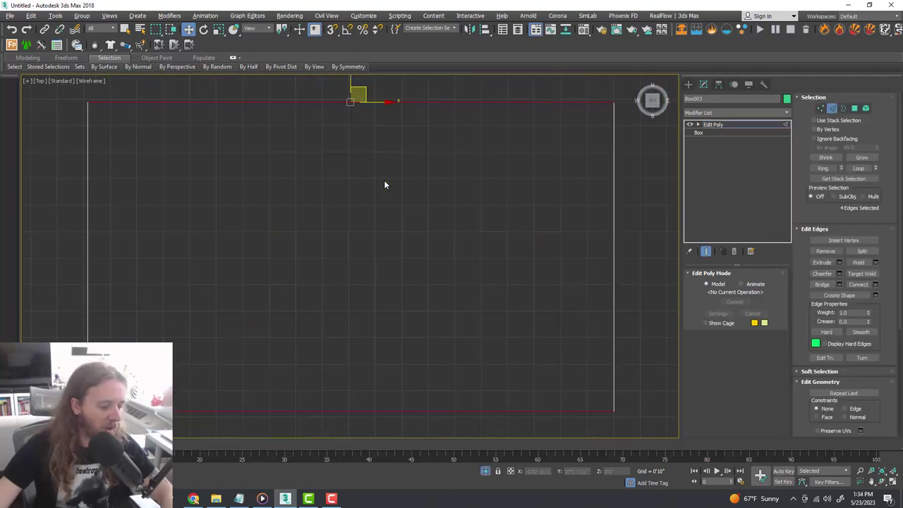
pyautogui.scroll(2, 391, 199)
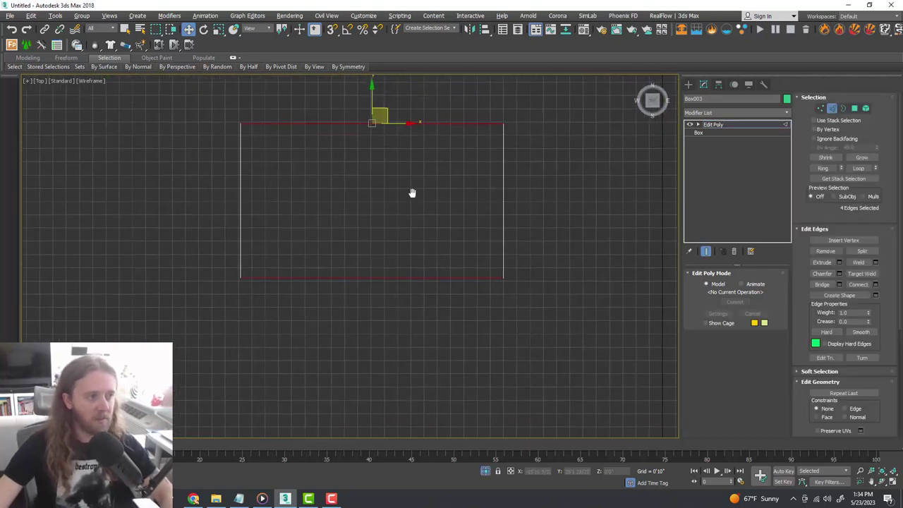
# Connect the box's four long edges with one segment, slid close to its negative X end
pyautogui.click(429, 191)
pyautogui.moveTo(449, 317); pyautogui.dragTo(382, 89)
pyautogui.moveTo(404, 191); pyautogui.dragTo(421, 197, button='middle')
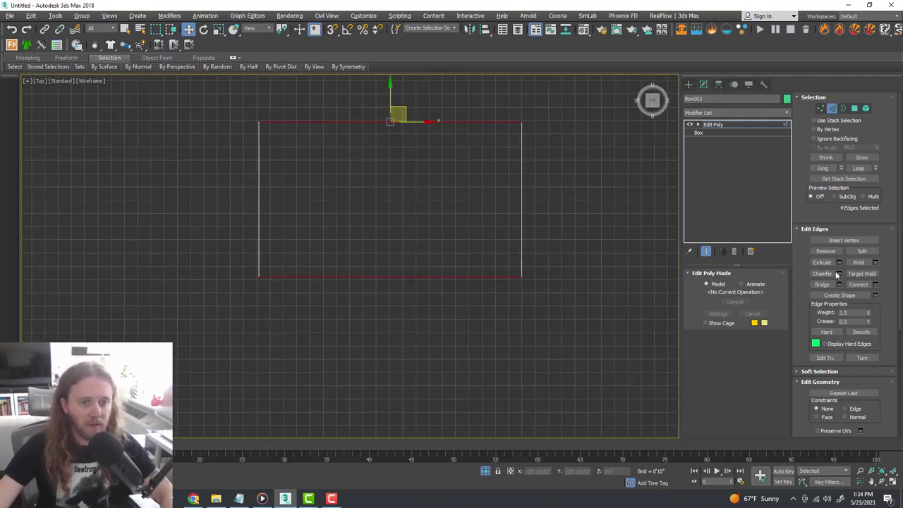
pyautogui.click(876, 285)
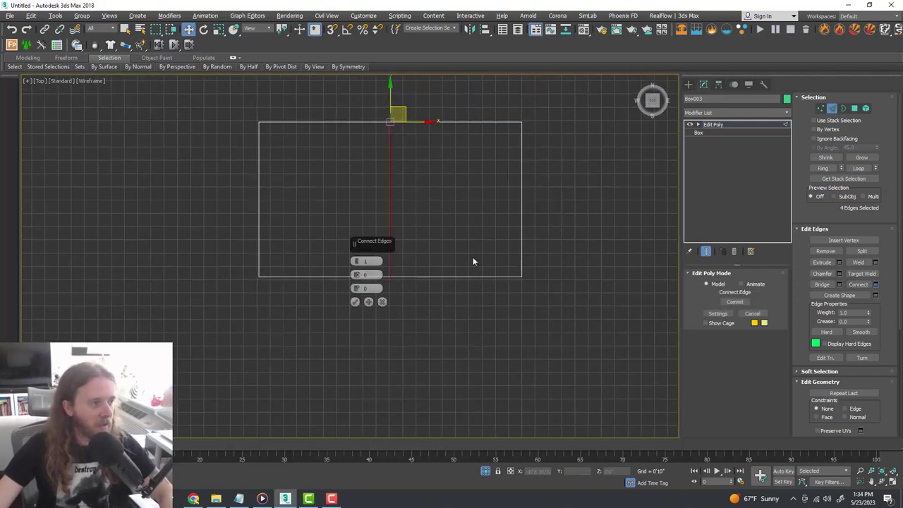
pyautogui.click(355, 289)
pyautogui.moveTo(417, 202); pyautogui.dragTo(304, 196)
# Extrude the narrow polygon beside the new edge and pull it in negative Y to form a long thin wall
pyautogui.keyDown('alt'); pyautogui.moveTo(436, 302); pyautogui.dragTo(461, 282, button='middle'); pyautogui.keyUp('alt')
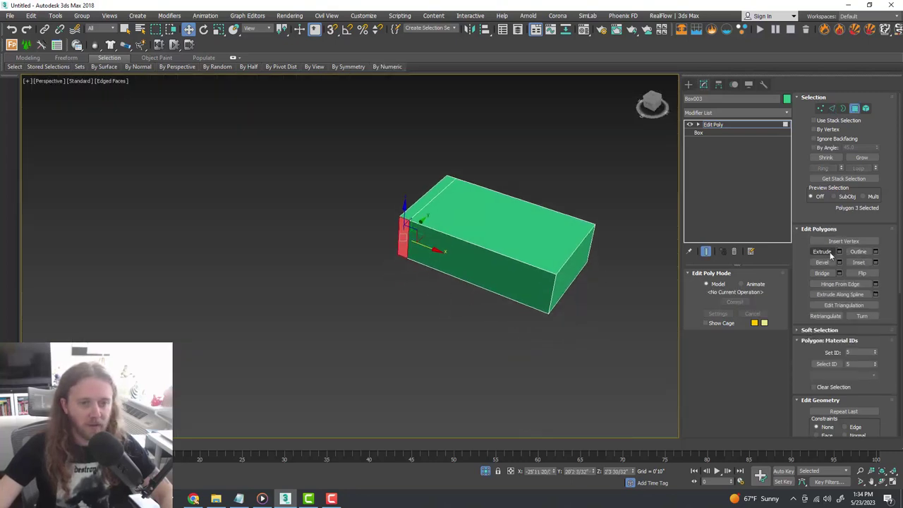
pyautogui.click(823, 252)
pyautogui.moveTo(400, 237); pyautogui.dragTo(510, 90)
pyautogui.press('w')
pyautogui.keyDown('alt'); pyautogui.moveTo(439, 218); pyautogui.dragTo(412, 236, button='middle'); pyautogui.keyUp('alt')
pyautogui.moveTo(410, 237); pyautogui.dragTo(341, 266)
pyautogui.moveTo(431, 285)
pyautogui.keyDown('alt'); pyautogui.mouseDown(button='middle')
pyautogui.moveTo(440, 300)
pyautogui.moveTo(435, 287)
pyautogui.moveTo(409, 289)
pyautogui.moveTo(431, 282)
pyautogui.mouseUp(button='middle'); pyautogui.keyUp('alt')
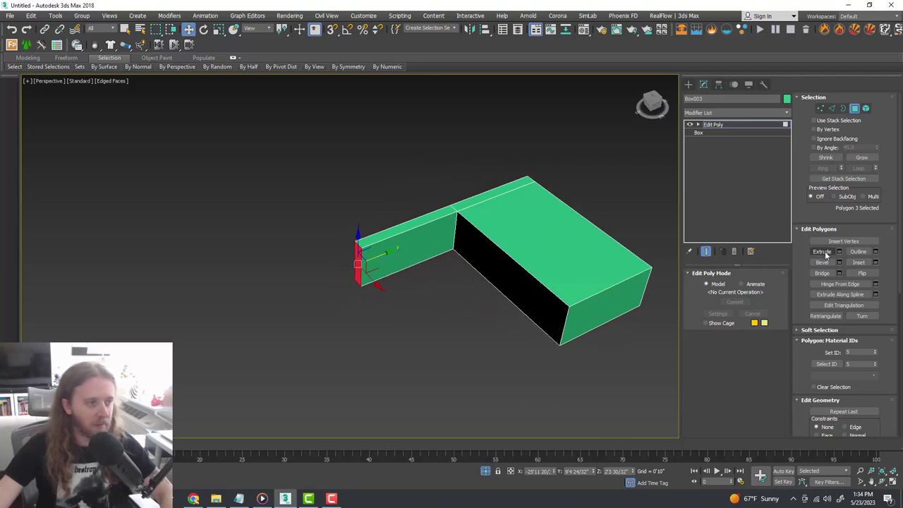
# Extrude a short section from the thin wall's end, extrude once more and pull that end further in negative Y
pyautogui.click(823, 252)
pyautogui.moveTo(358, 261); pyautogui.dragTo(388, 217)
pyautogui.moveTo(367, 283); pyautogui.dragTo(400, 270, button='middle')
pyautogui.moveTo(390, 243); pyautogui.dragTo(408, 210)
pyautogui.press('w')
pyautogui.moveTo(382, 241); pyautogui.dragTo(324, 261)
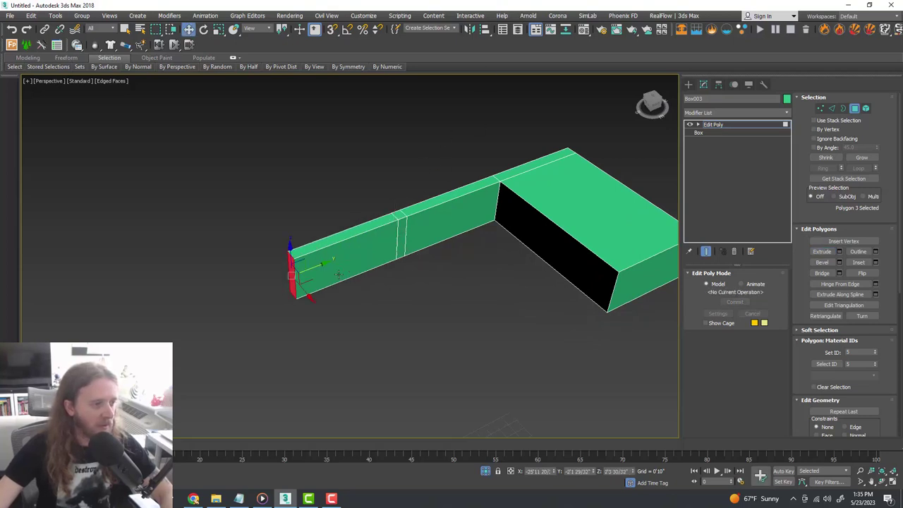
# Extrude another section from the wall's end and move its end face about 1'4" in negative Y
pyautogui.moveTo(324, 261); pyautogui.dragTo(368, 244, button='middle')
pyautogui.click(839, 251)
pyautogui.click(355, 288)
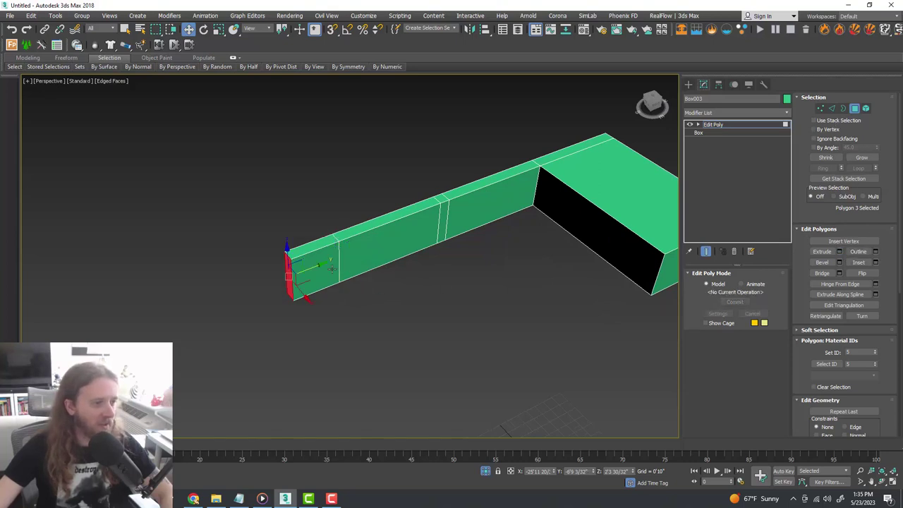
pyautogui.moveTo(309, 270); pyautogui.dragTo(295, 276)
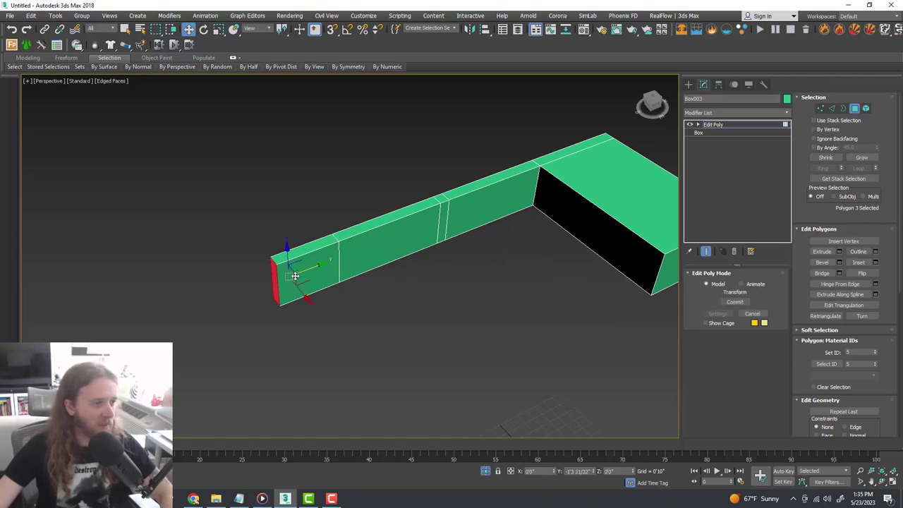
# Extrude the inner side polygons of the short middle section and the end section, and pull both out in positive X as wing walls
pyautogui.click(316, 264)
pyautogui.keyDown('ctrl'); pyautogui.click(444, 223); pyautogui.keyUp('ctrl')
pyautogui.keyDown('alt'); pyautogui.moveTo(476, 242); pyautogui.dragTo(551, 318, button='middle'); pyautogui.keyUp('alt')
pyautogui.click(839, 252)
pyautogui.click(354, 291)
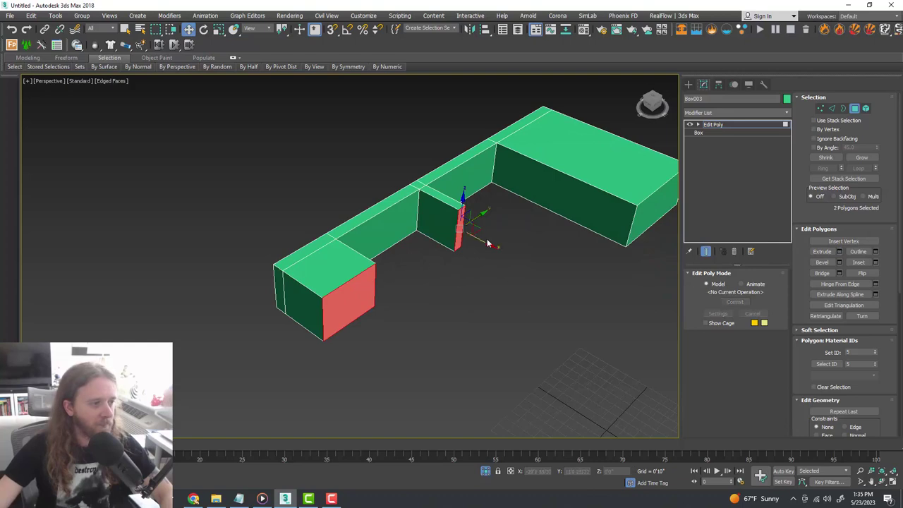
pyautogui.moveTo(484, 243); pyautogui.dragTo(566, 280)
pyautogui.moveTo(567, 280); pyautogui.dragTo(518, 268, button='middle')
# Select all the wall block's top vertices in the Left view and set their Z position to 10'
pyautogui.press('4')
pyautogui.press('l')
pyautogui.scroll(-2, 459, 350)
pyautogui.moveTo(501, 349); pyautogui.dragTo(460, 345, button='middle')
pyautogui.click(821, 108)
pyautogui.moveTo(562, 288); pyautogui.dragTo(173, 260)
pyautogui.scroll(2, 491, 319)
pyautogui.moveTo(516, 322); pyautogui.dragTo(503, 295, button='middle')
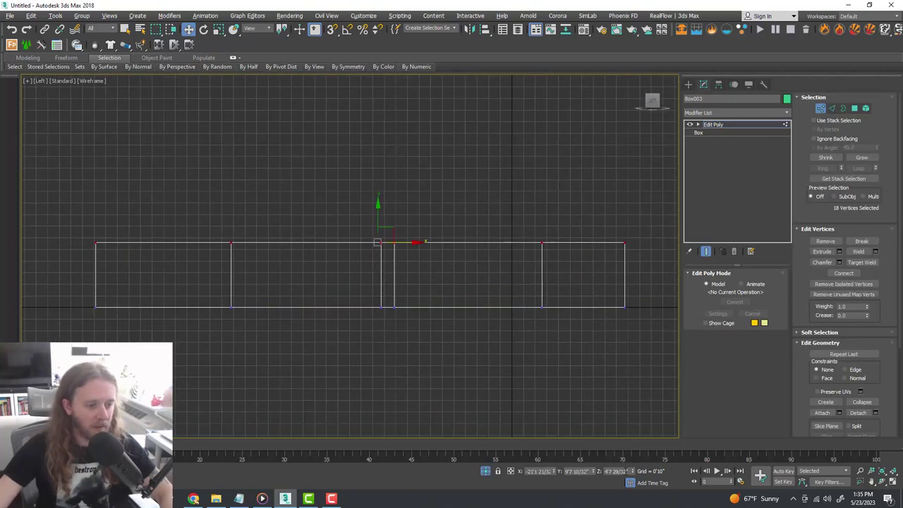
pyautogui.write("10'")
pyautogui.press('Return')
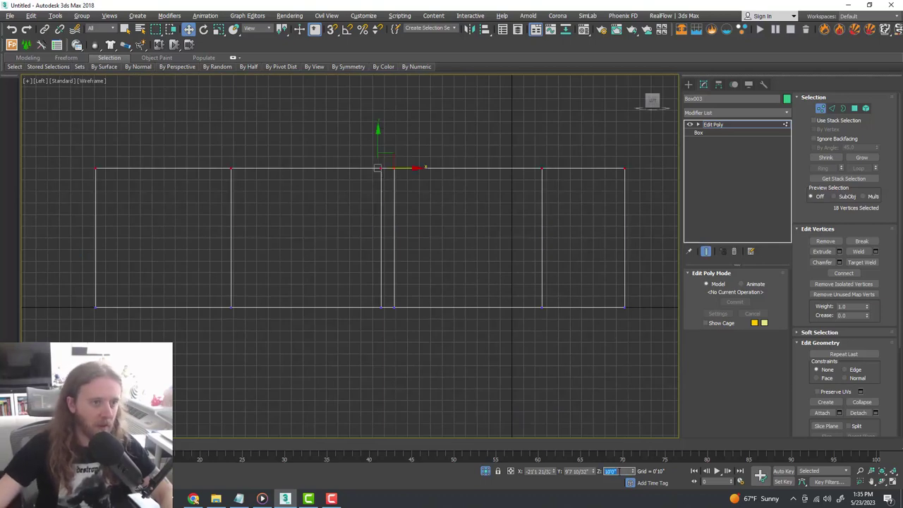
# Leave vertex editing, deselect the wall block and end isolation in the maximized camera view to bring back the whole room
pyautogui.click(720, 126)
pyautogui.click(587, 138)
pyautogui.hotkey('alt', 'w')
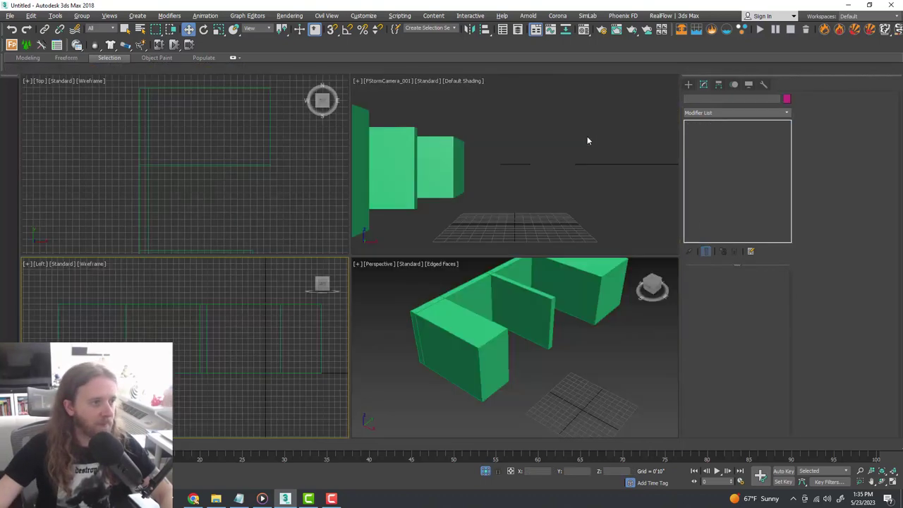
pyautogui.click(587, 137)
pyautogui.hotkey('alt', 'w')
pyautogui.rightClick(475, 168)
pyautogui.click(417, 171)
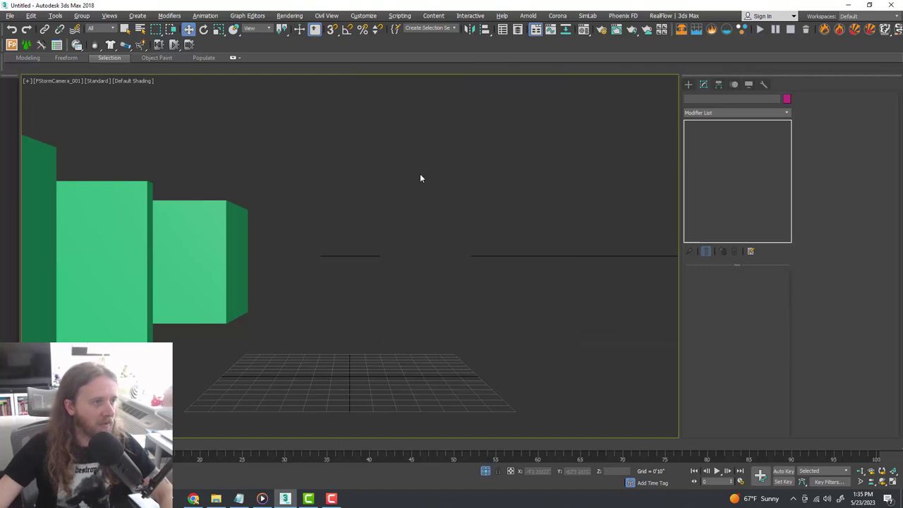
pyautogui.rightClick(442, 186)
pyautogui.click(457, 119)
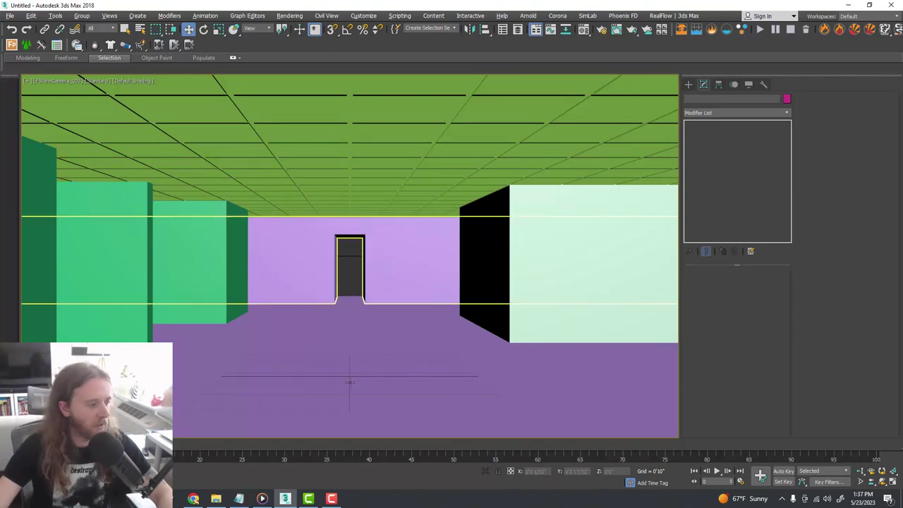
# Switch to Media Player, play a few seconds of the Backrooms_01 clip and examine how its walls meet the floor
pyautogui.click(261, 499)
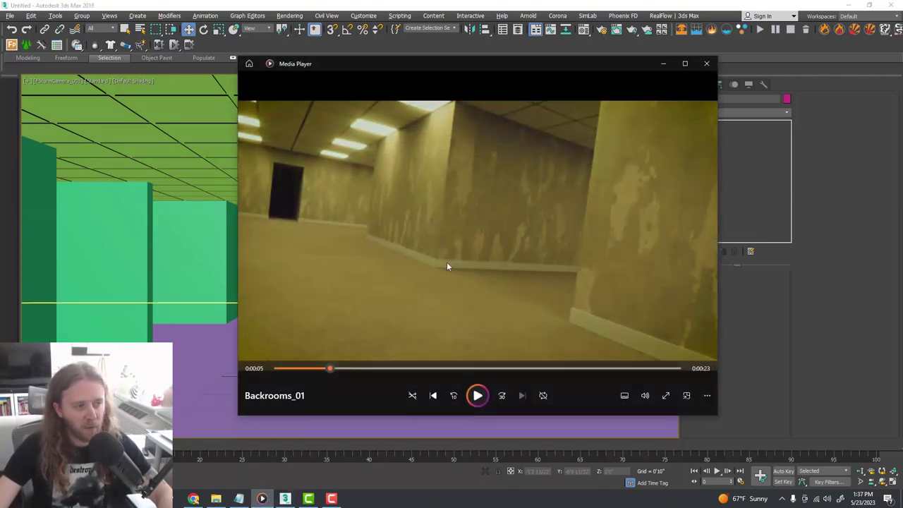
pyautogui.click(475, 395)
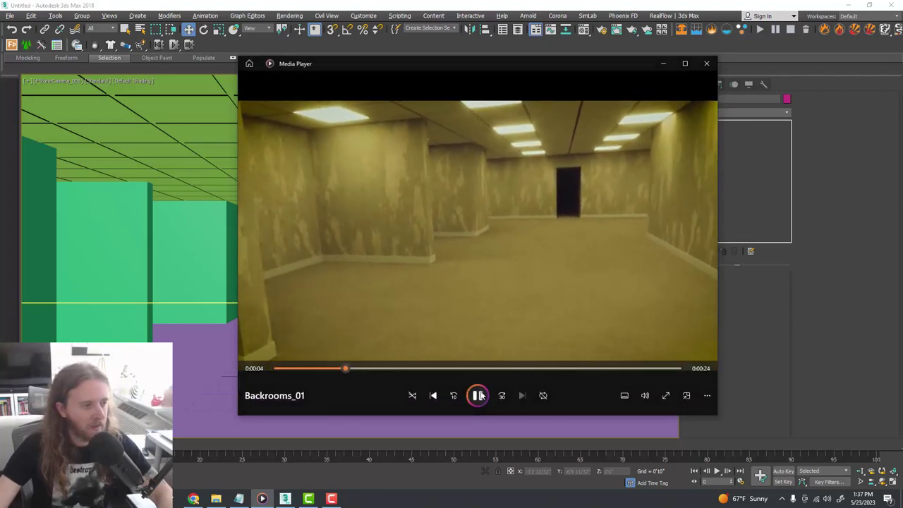
pyautogui.click(479, 395)
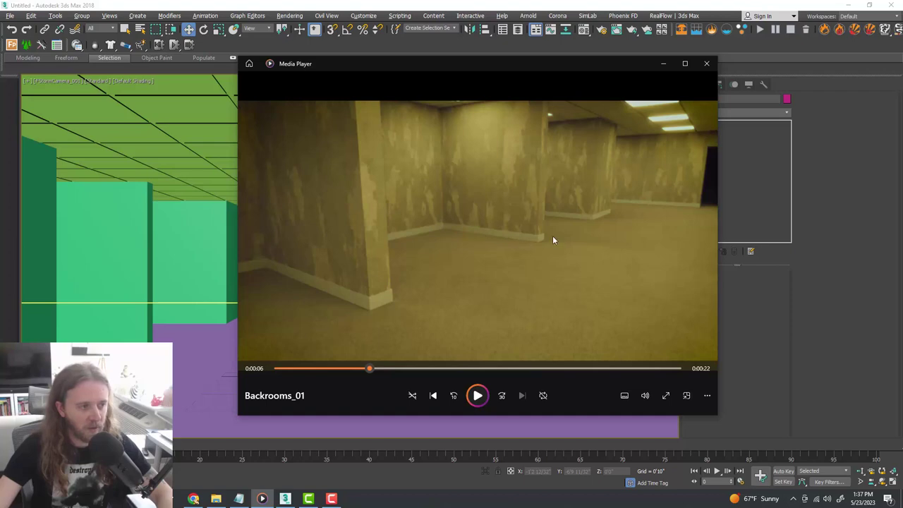
pyautogui.click(664, 65)
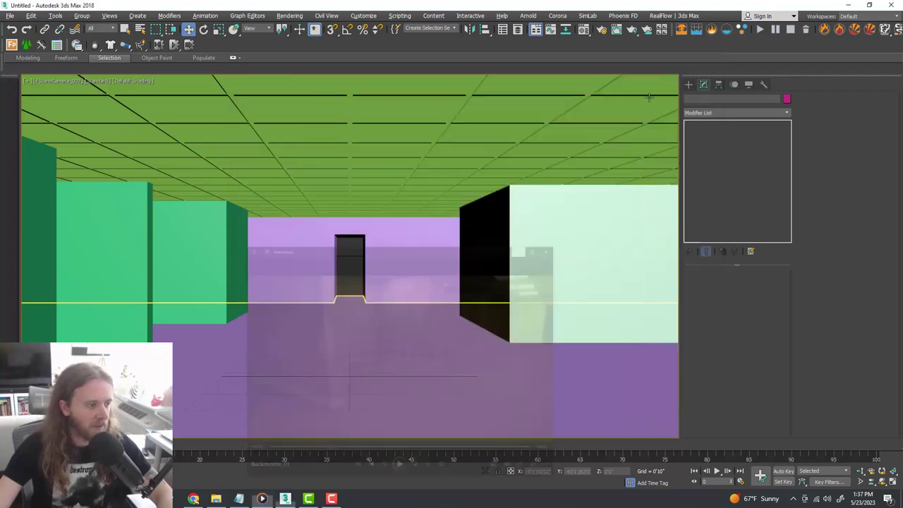
# Switch to Chrome and compare the WIRED and Wikipedia images among the backrooms image results
pyautogui.click(194, 498)
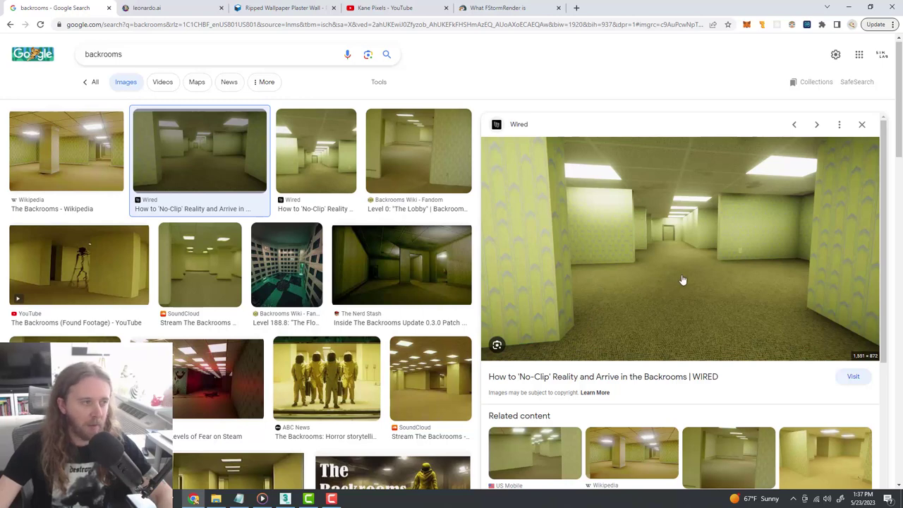
pyautogui.press('Left')
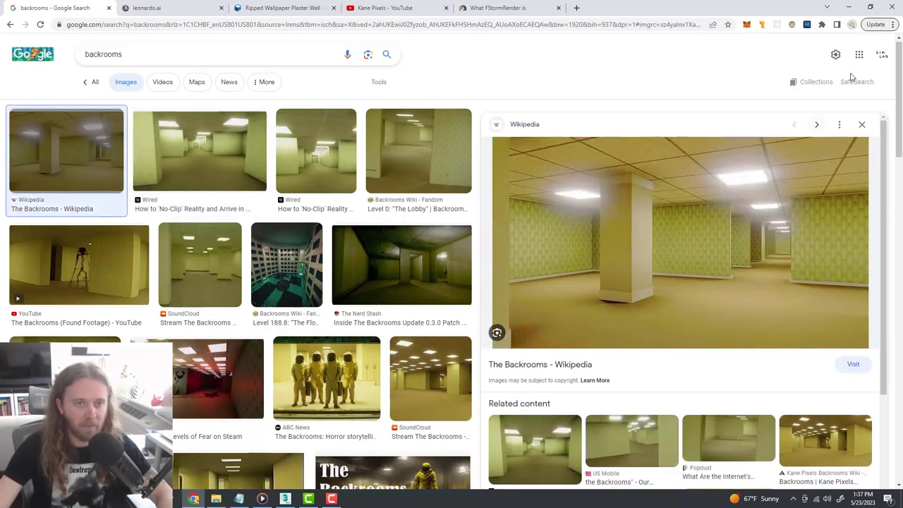
pyautogui.click(850, 8)
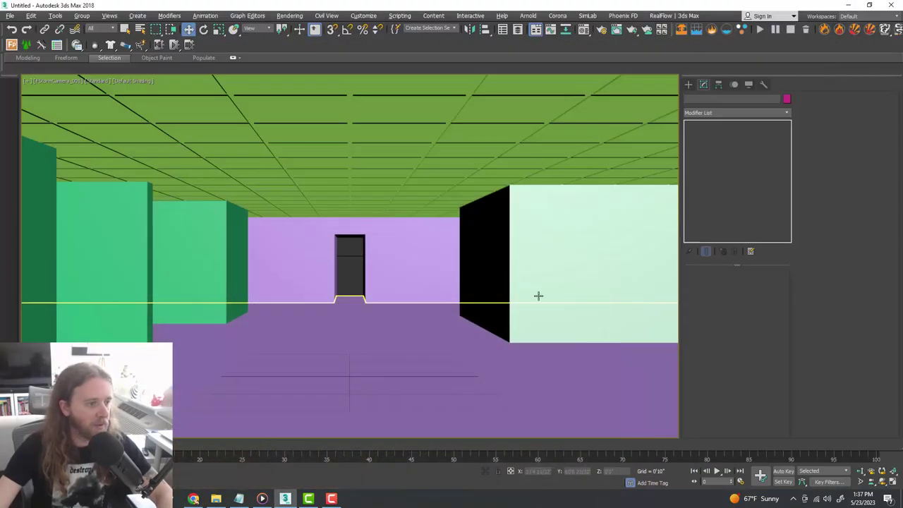
# Select the room's outer wall box, isolate it and frame it in the maximized Perspective view
pyautogui.click(385, 258)
pyautogui.hotkey('alt', 'w')
pyautogui.hotkey('alt', 'w')
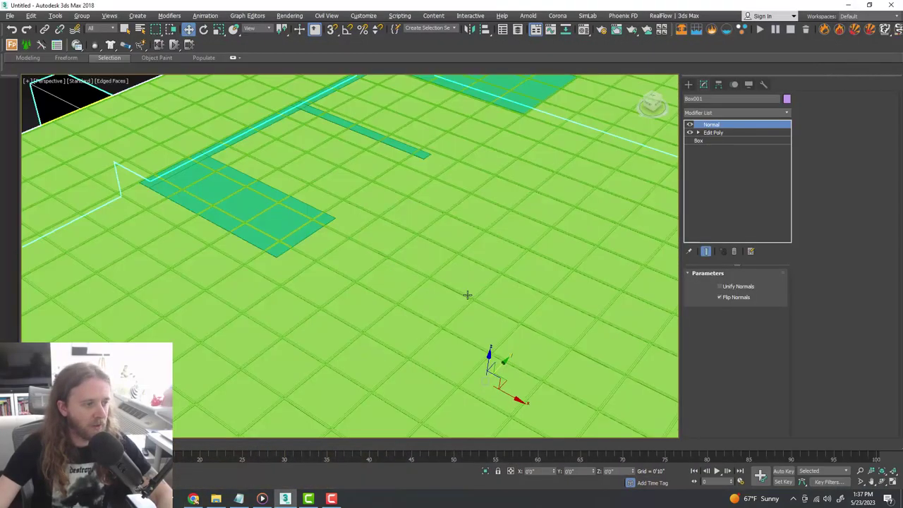
pyautogui.press('z')
pyautogui.scroll(4, 379, 288)
pyautogui.keyDown('alt'); pyautogui.moveTo(421, 295); pyautogui.dragTo(413, 287, button='middle'); pyautogui.keyUp('alt')
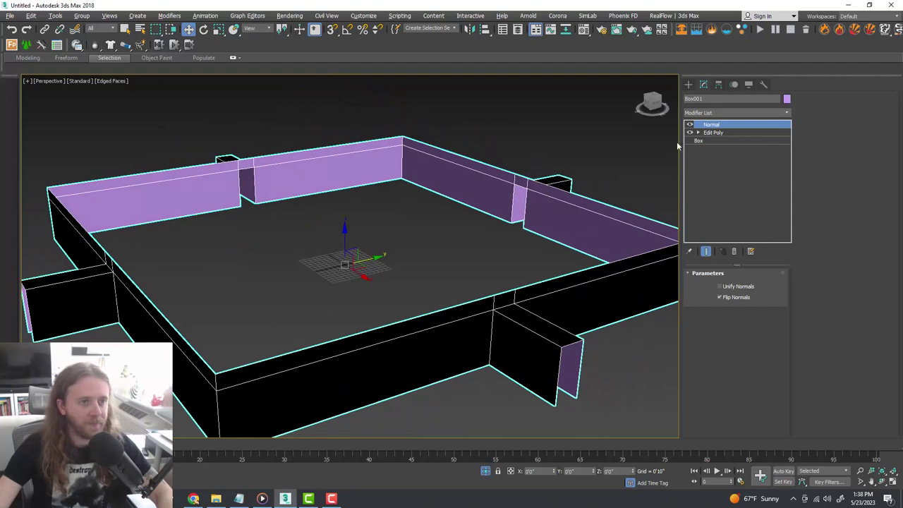
# Add a new Edit Poly modifier above the Normal modifier on the wall box and enter edge editing
pyautogui.click(720, 114)
pyautogui.press('e')
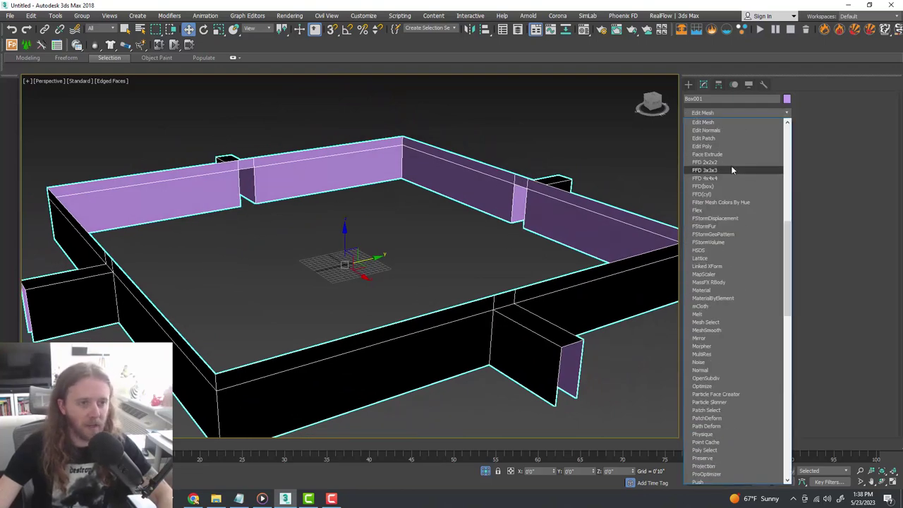
pyautogui.click(731, 146)
pyautogui.click(834, 109)
# Select the vertical edges below the door-height line in the Left view and connect them with 1 segment
pyautogui.moveTo(604, 312); pyautogui.dragTo(604, 300, button='middle')
pyautogui.hotkey('alt', 'w')
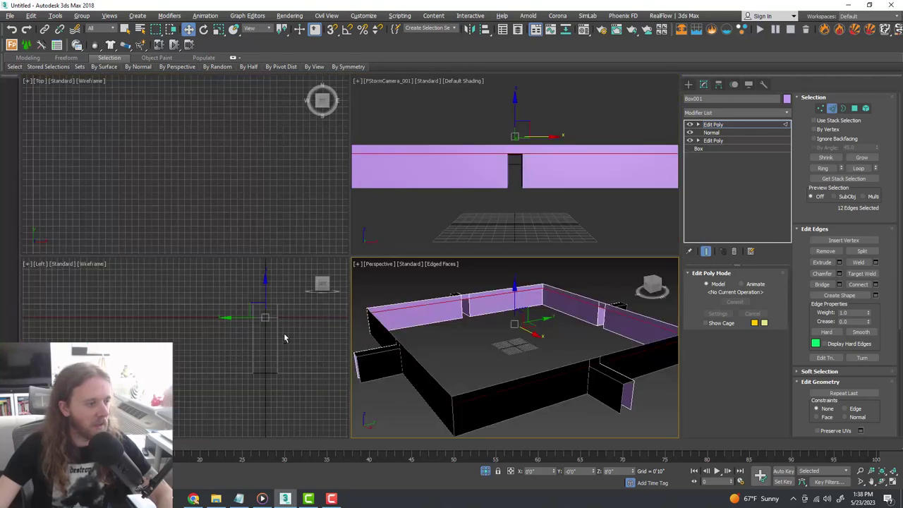
pyautogui.hotkey('alt', 'w')
pyautogui.press('z')
pyautogui.moveTo(566, 312); pyautogui.dragTo(135, 306)
pyautogui.scroll(4, 345, 325)
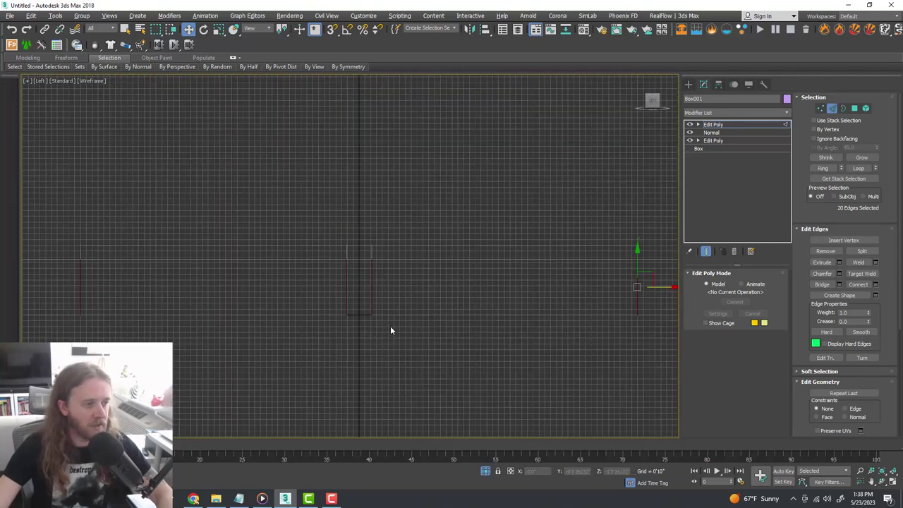
pyautogui.scroll(2, 392, 326)
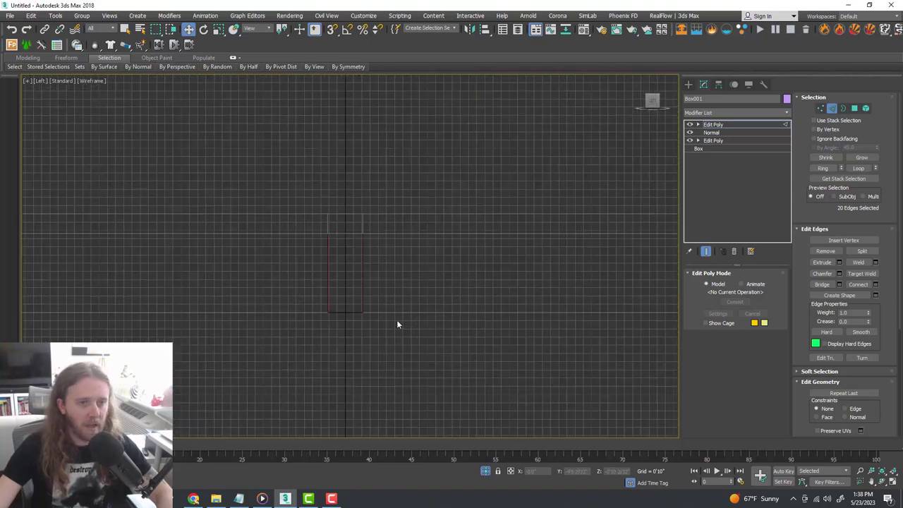
pyautogui.click(876, 285)
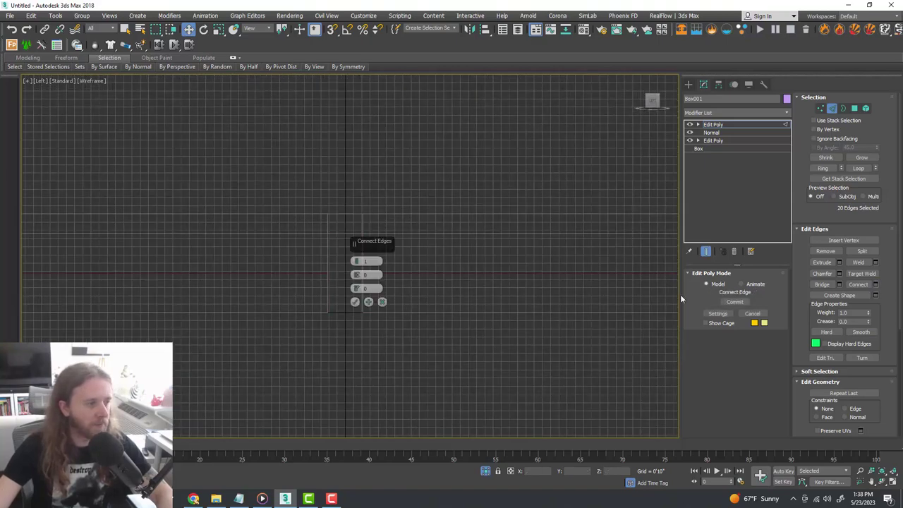
pyautogui.click(355, 303)
pyautogui.scroll(-4, 459, 278)
pyautogui.moveTo(531, 300); pyautogui.dragTo(518, 300, button='middle')
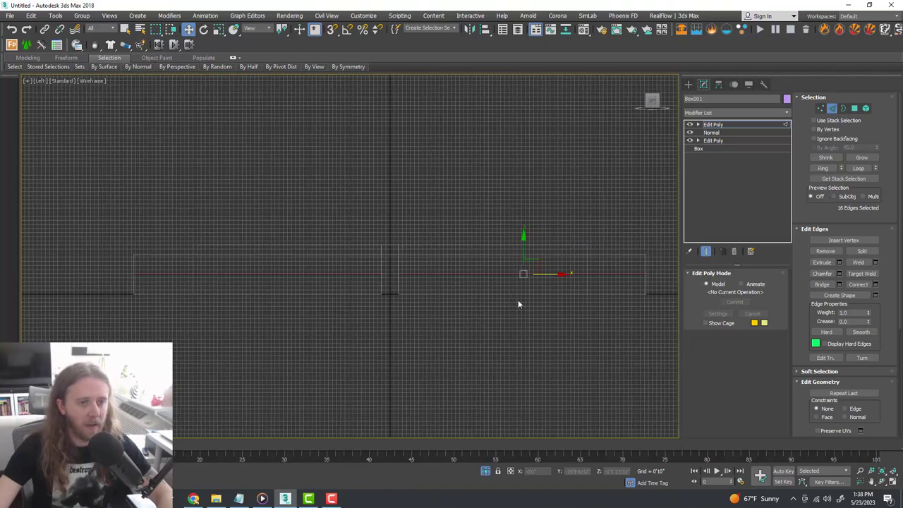
# Select all vertices of the new horizontal edge line around the walls and set their Z position to 1'
pyautogui.press('1')
pyautogui.moveTo(319, 272); pyautogui.dragTo(113, 269)
pyautogui.scroll(5, 380, 293)
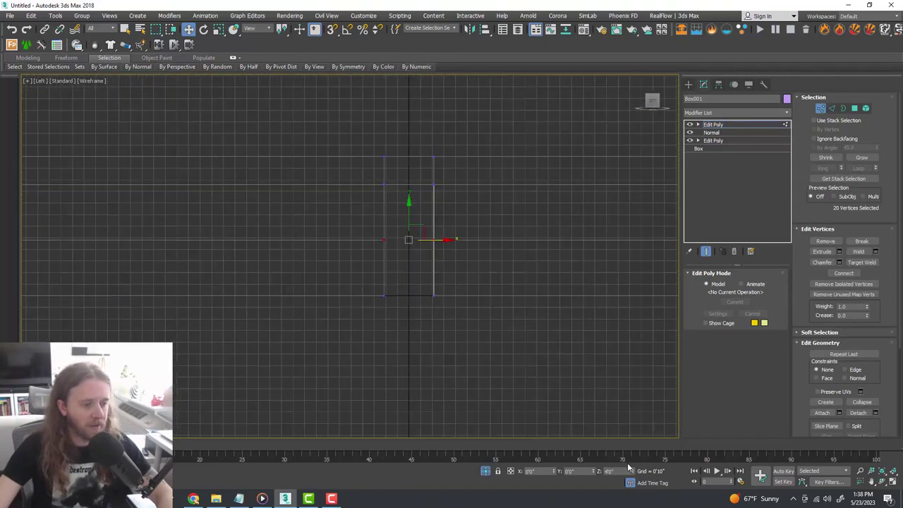
pyautogui.write('1')
pyautogui.press('Return')
pyautogui.middleClick(502, 391)
pyautogui.hotkey('alt', 'w')
pyautogui.middleClick(498, 389)
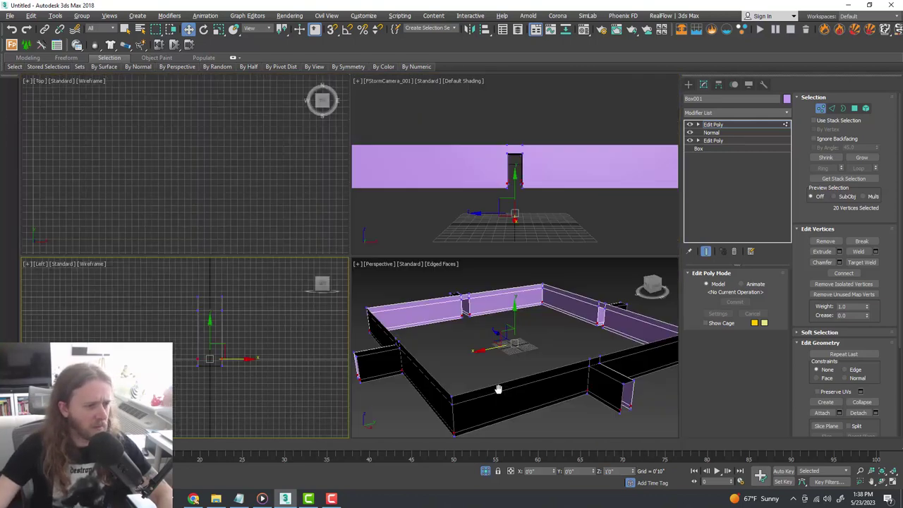
# Inspect the line's height at the doorway in Perspective and lower the selected vertices to Z 0'6"
pyautogui.hotkey('alt', 'w')
pyautogui.scroll(5, 264, 174)
pyautogui.keyDown('alt'); pyautogui.moveTo(263, 170); pyautogui.dragTo(457, 318, button='middle'); pyautogui.keyUp('alt')
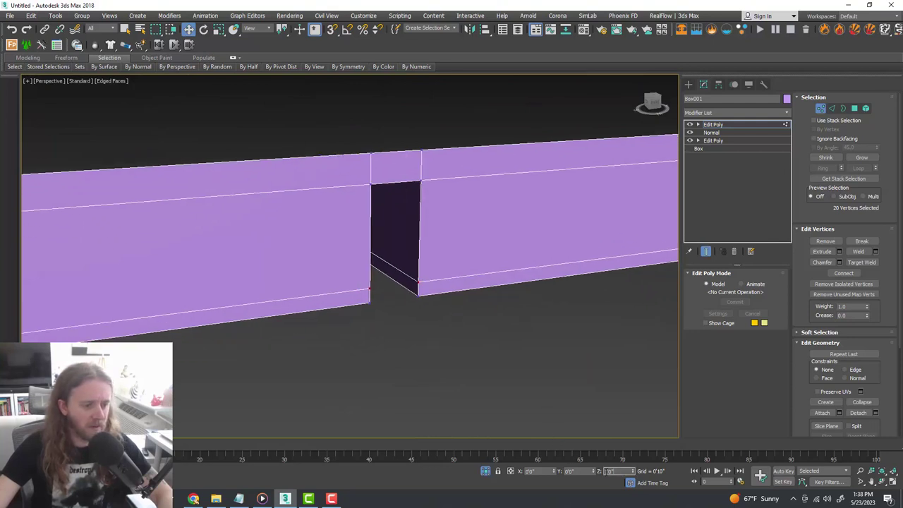
pyautogui.write('.5')
pyautogui.press('Return')
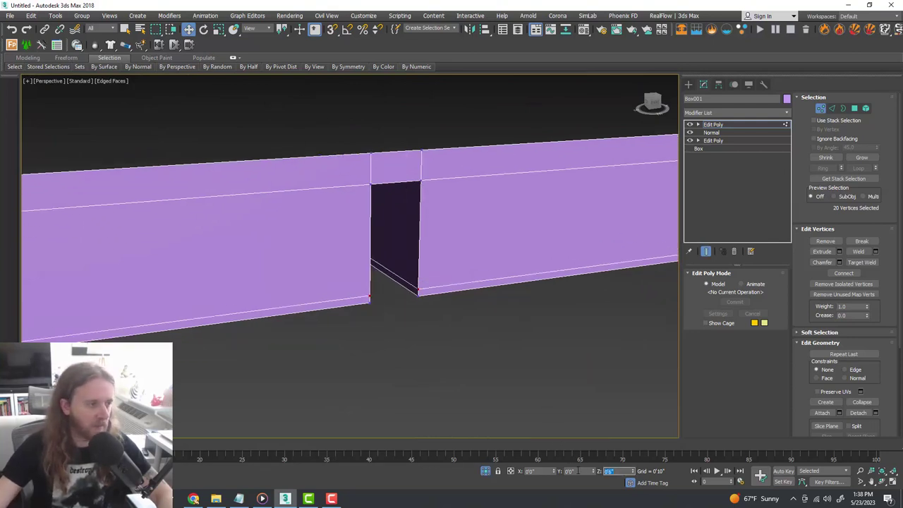
pyautogui.scroll(-3, 351, 267)
pyautogui.moveTo(400, 302); pyautogui.dragTo(386, 291, button='middle')
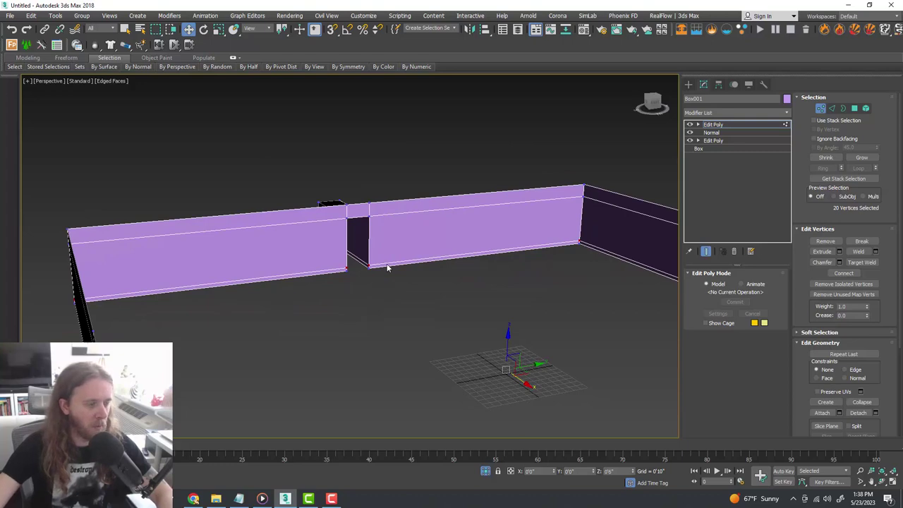
# Select only the narrow band of polygons along the base of the walls in the Left view
pyautogui.scroll(-3, 388, 273)
pyautogui.press('4')
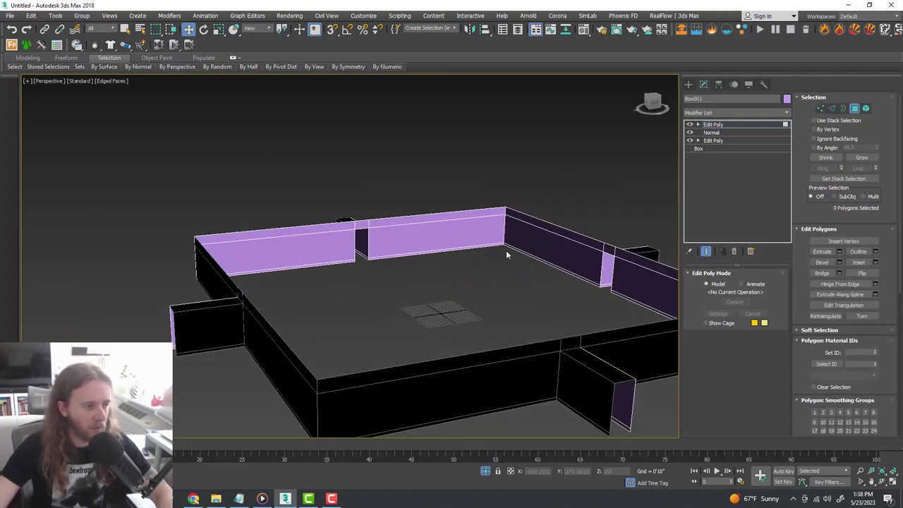
pyautogui.moveTo(504, 293); pyautogui.dragTo(496, 270, button='middle')
pyautogui.hotkey('alt', 'w')
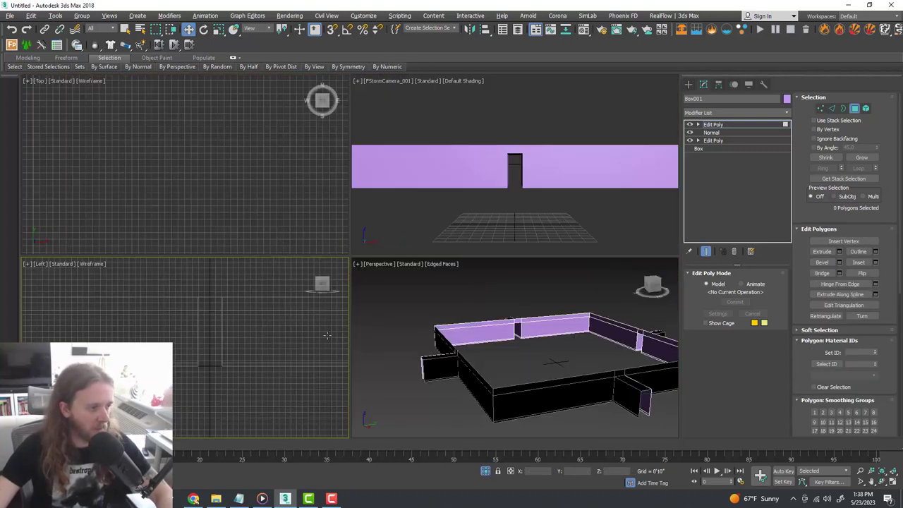
pyautogui.hotkey('alt', 'w')
pyautogui.scroll(-2, 369, 298)
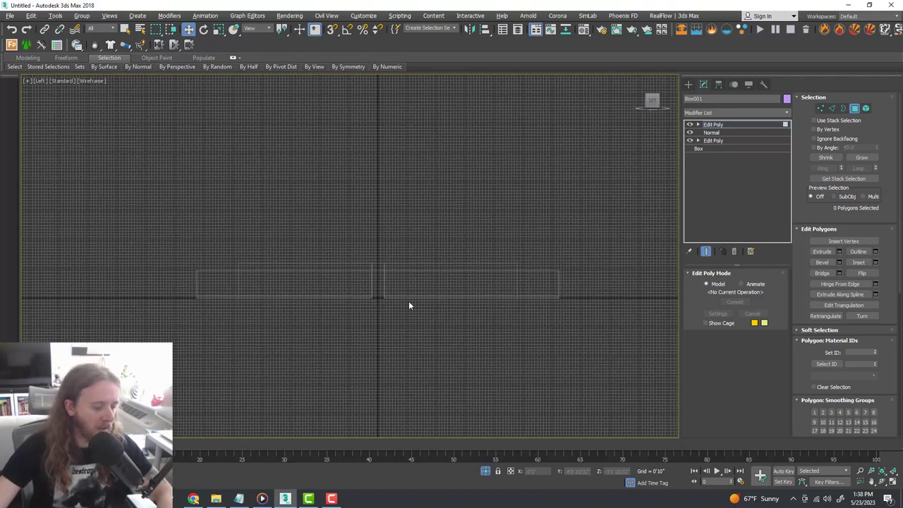
pyautogui.hotkey('ctrl', 'a')
pyautogui.keyDown('alt'); pyautogui.moveTo(595, 290); pyautogui.dragTo(132, 233); pyautogui.keyUp('alt')
pyautogui.scroll(6, 386, 302)
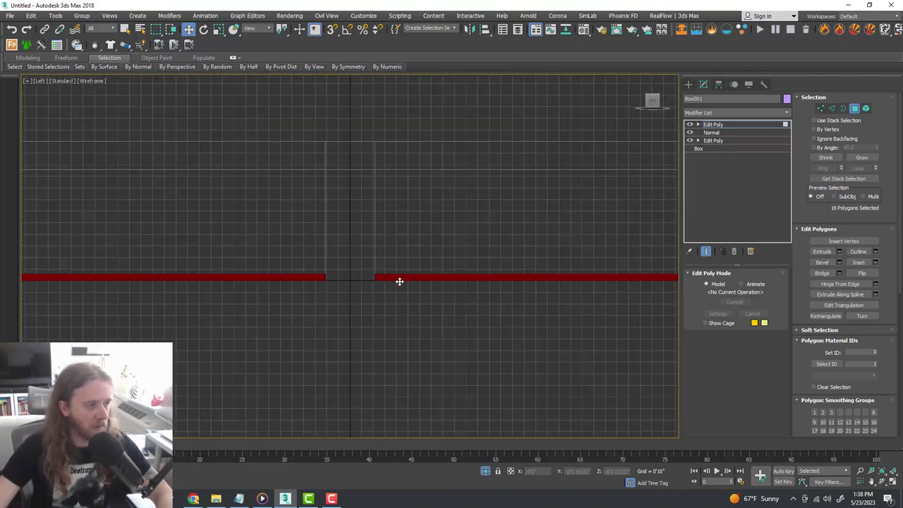
# Preview an extrusion of the baseboard polygons by Local Normals with a height of 0'0 16/32"
pyautogui.hotkey('alt', 'w')
pyautogui.hotkey('alt', 'w')
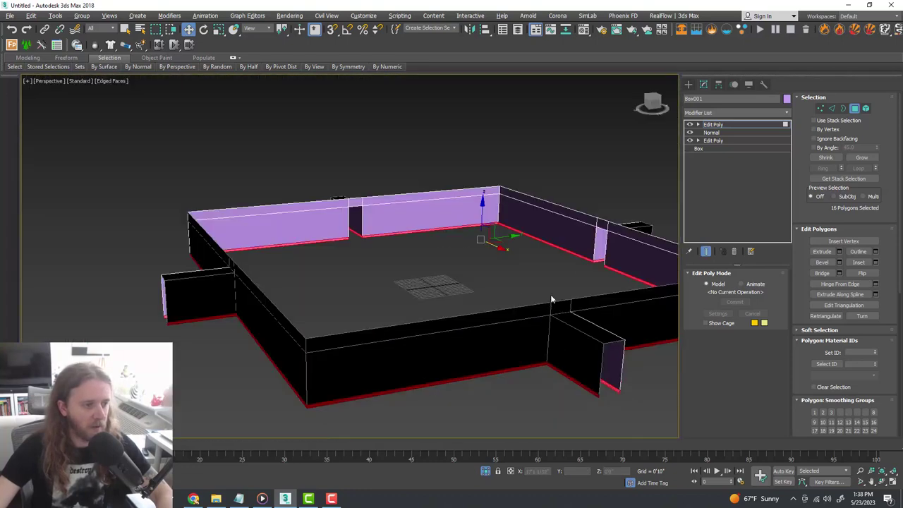
pyautogui.scroll(7, 600, 262)
pyautogui.scroll(-1, 534, 280)
pyautogui.moveTo(588, 280); pyautogui.dragTo(557, 287, button='middle')
pyautogui.scroll(-3, 556, 287)
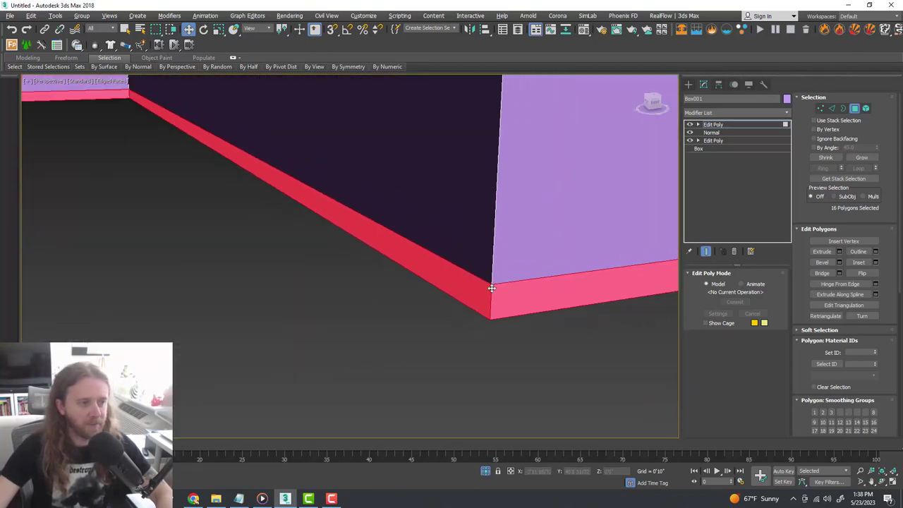
pyautogui.click(839, 251)
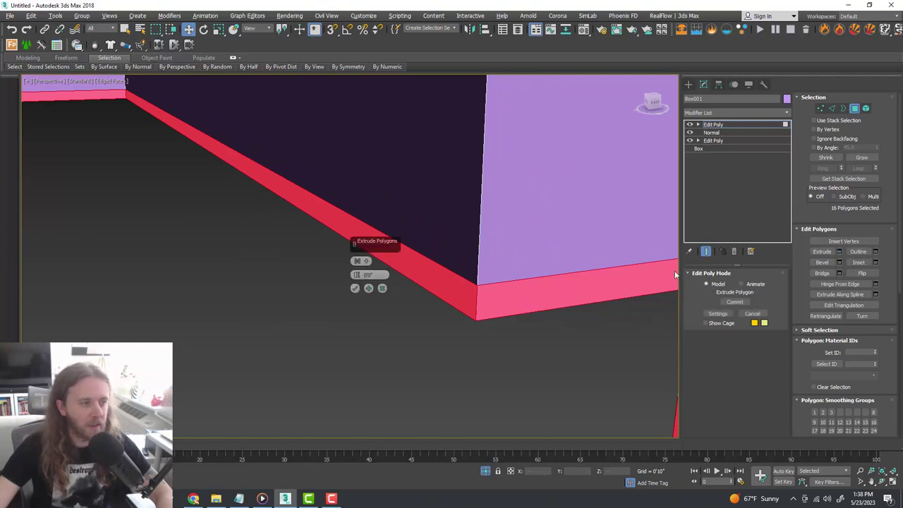
pyautogui.click(366, 262)
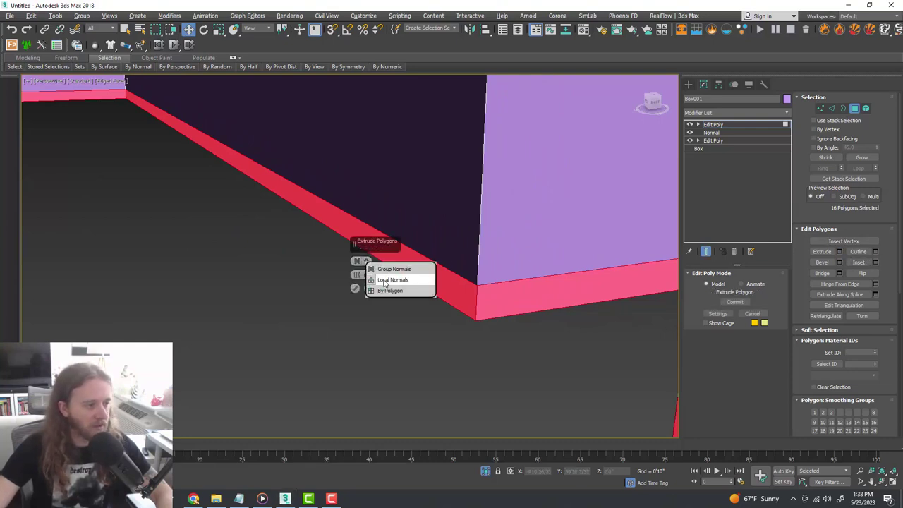
pyautogui.click(384, 281)
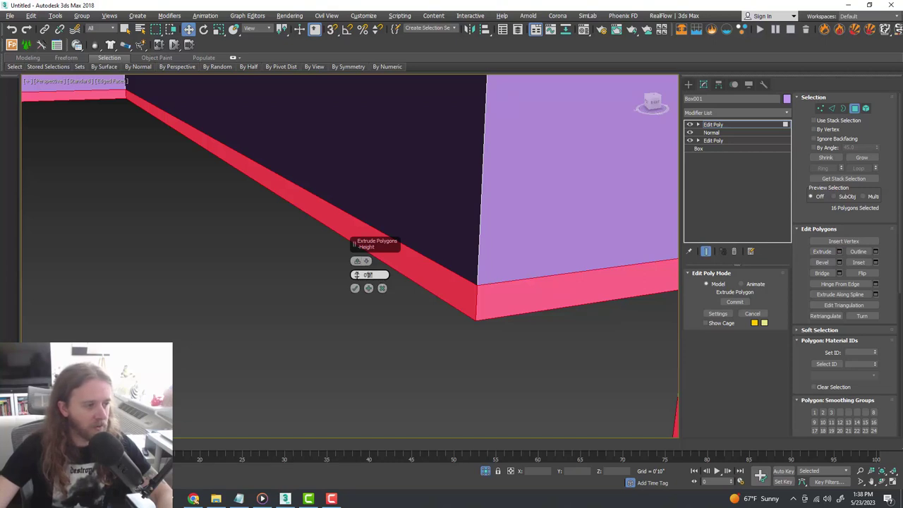
pyautogui.write('-.5')
pyautogui.press('Return')
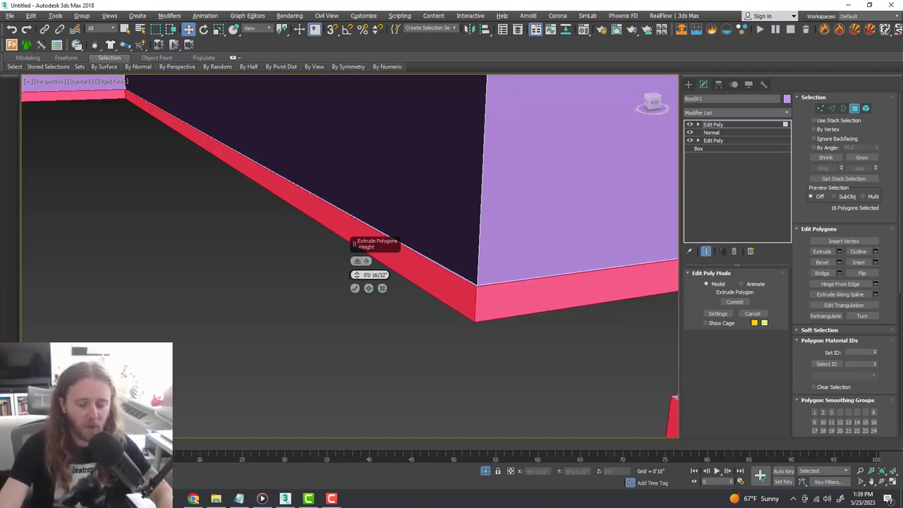
# Set the baseboard extrusion height to 0'1" and apply it
pyautogui.press('Tab')
pyautogui.write('1')
pyautogui.press('Return')
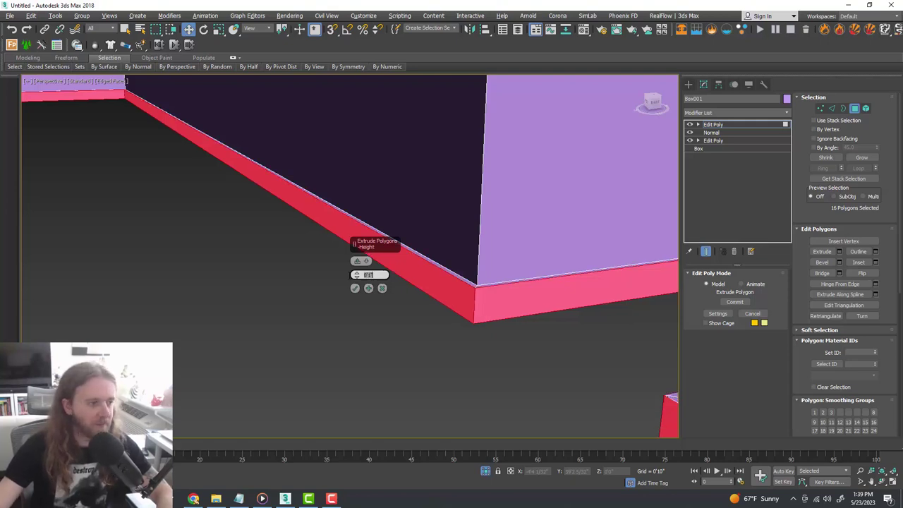
pyautogui.click(355, 288)
pyautogui.keyDown('alt'); pyautogui.moveTo(357, 294); pyautogui.dragTo(539, 367, button='middle'); pyautogui.keyUp('alt')
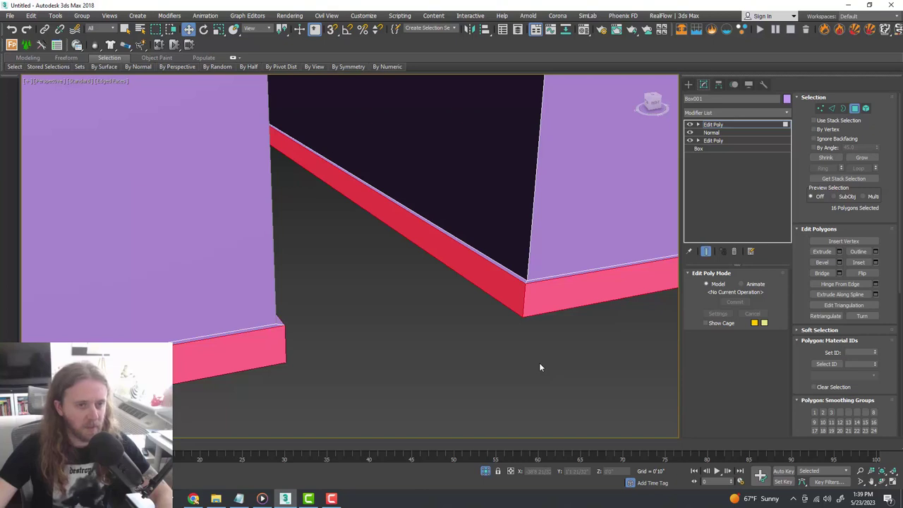
pyautogui.moveTo(539, 367); pyautogui.dragTo(537, 378, button='middle')
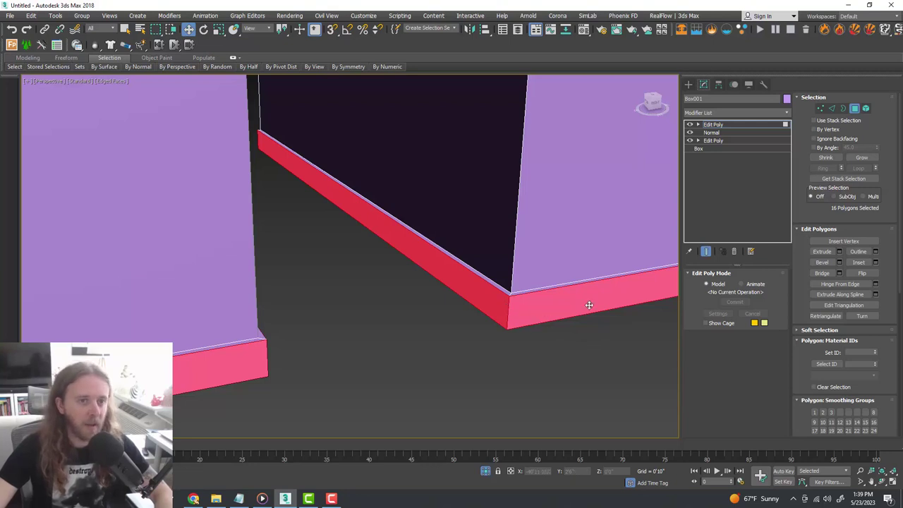
# Grow the selection to include the baseboard's top faces and set its material ID to 2
pyautogui.click(863, 158)
pyautogui.scroll(4, 509, 295)
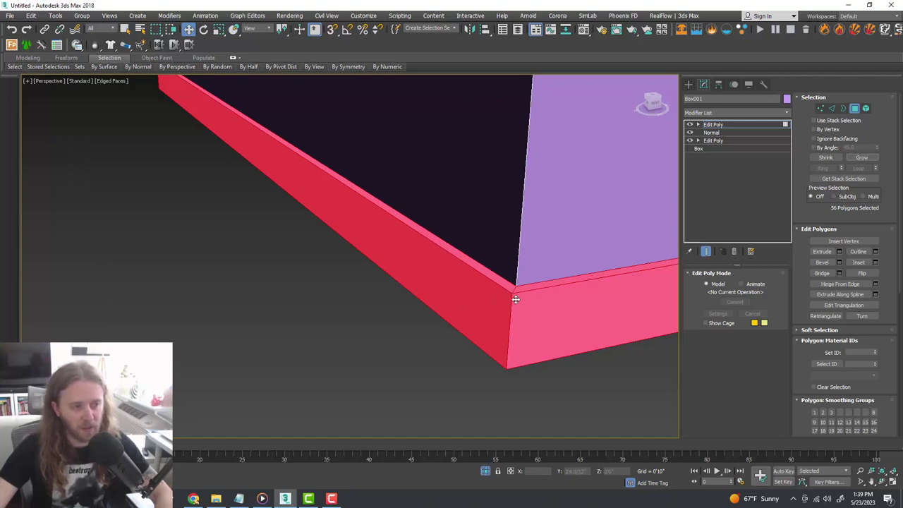
pyautogui.scroll(-6, 516, 300)
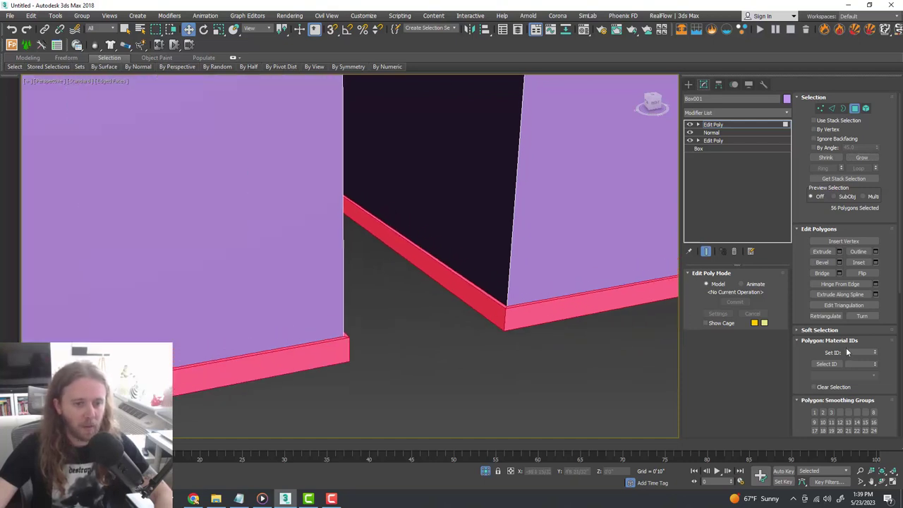
pyautogui.click(854, 352)
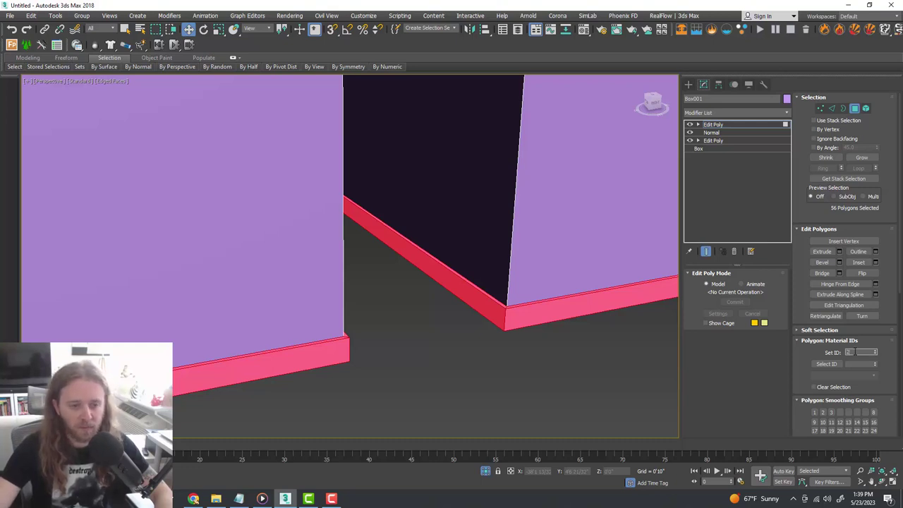
pyautogui.moveTo(607, 350); pyautogui.dragTo(570, 351, button='middle')
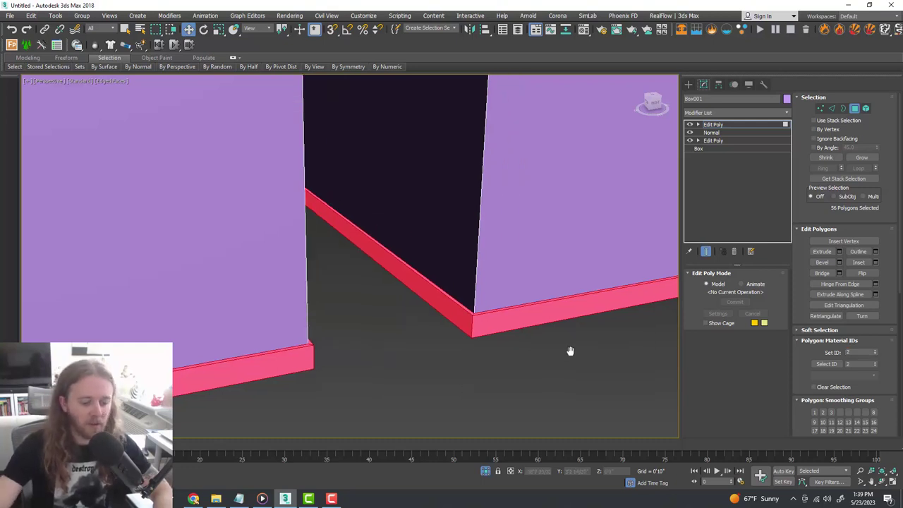
# Invert the selection to the remaining wall polygons, set their material ID to 1 and check one wall polygon
pyautogui.hotkey('ctrl', 'i')
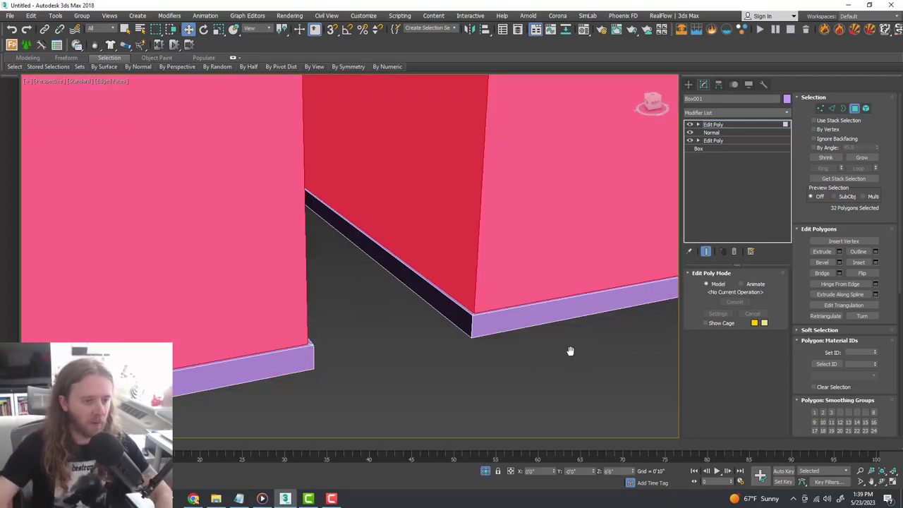
pyautogui.scroll(-5, 482, 362)
pyautogui.scroll(6, 447, 349)
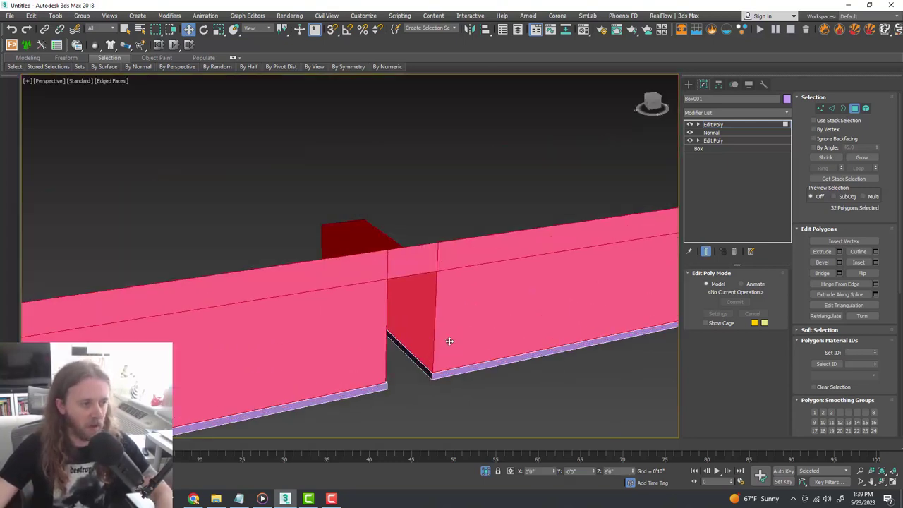
pyautogui.moveTo(451, 352); pyautogui.dragTo(475, 332, button='middle')
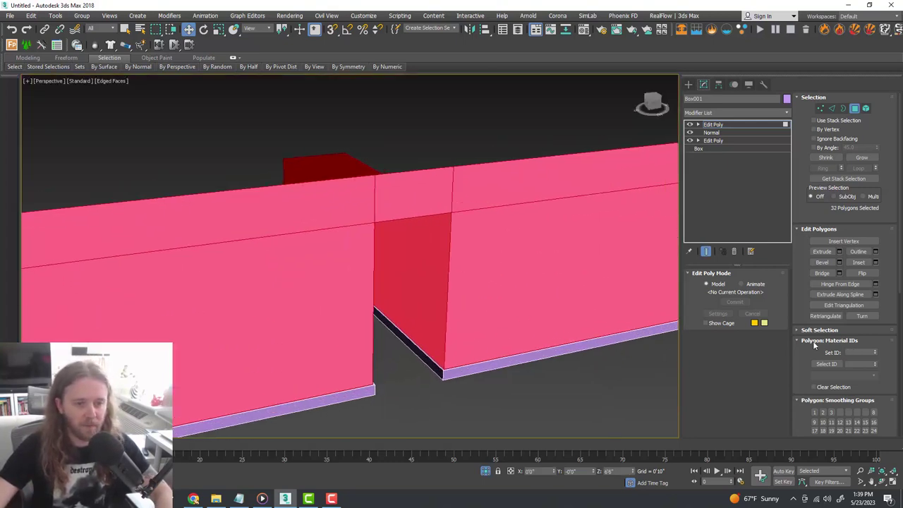
pyautogui.click(855, 352)
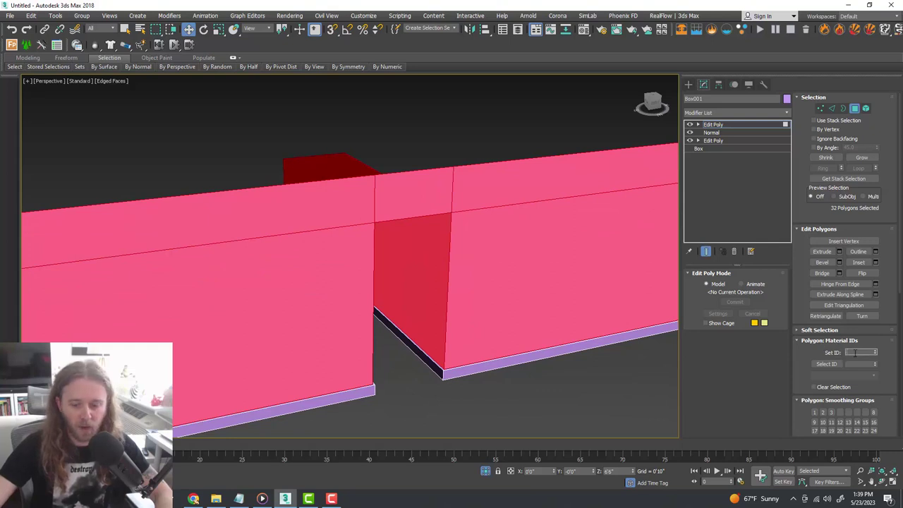
pyautogui.click(622, 367)
pyautogui.click(472, 318)
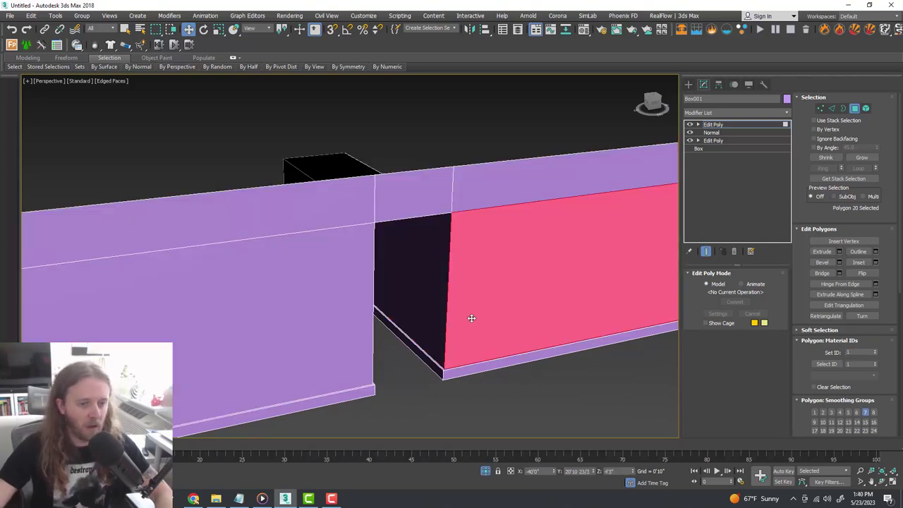
# Clear the wall selection, unhide the hidden ceiling and block objects, and select the box and the wall blocks
pyautogui.click(477, 370)
pyautogui.scroll(3, 464, 369)
pyautogui.scroll(-5, 503, 386)
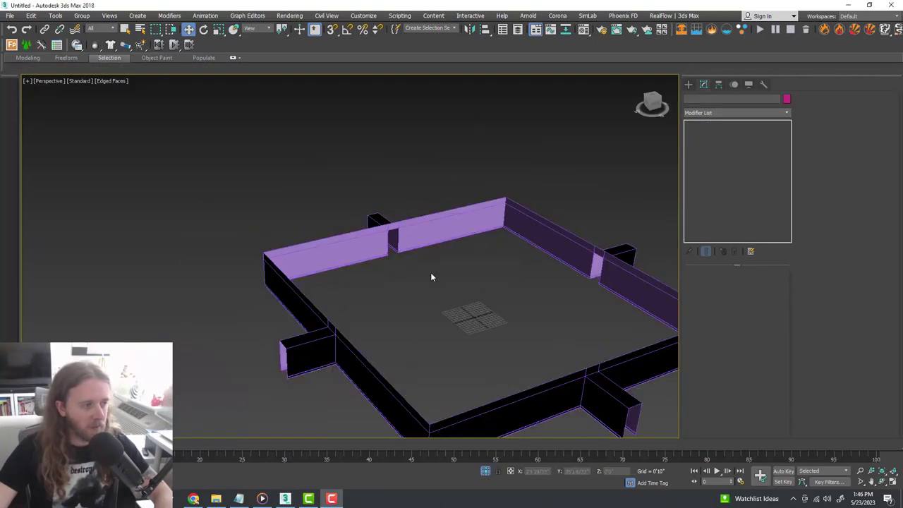
pyautogui.rightClick(430, 272)
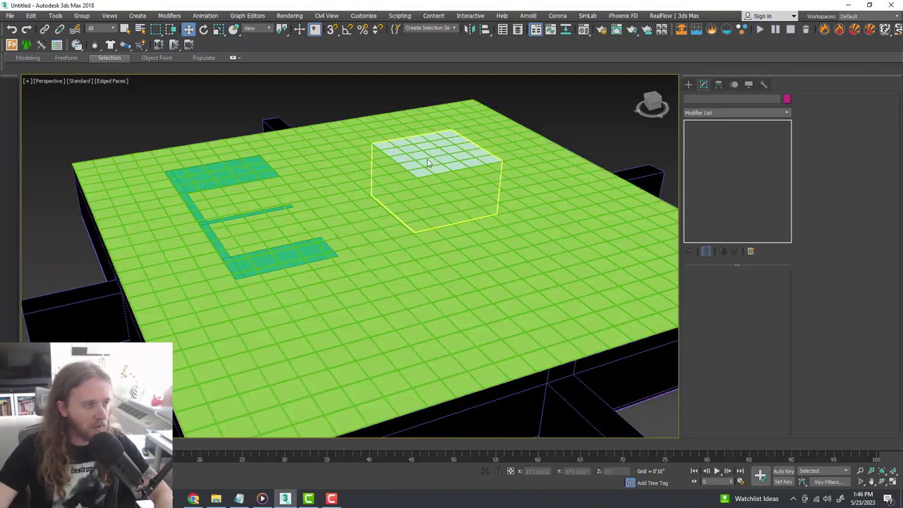
pyautogui.click(427, 163)
pyautogui.keyDown('ctrl'); pyautogui.click(244, 178); pyautogui.keyUp('ctrl')
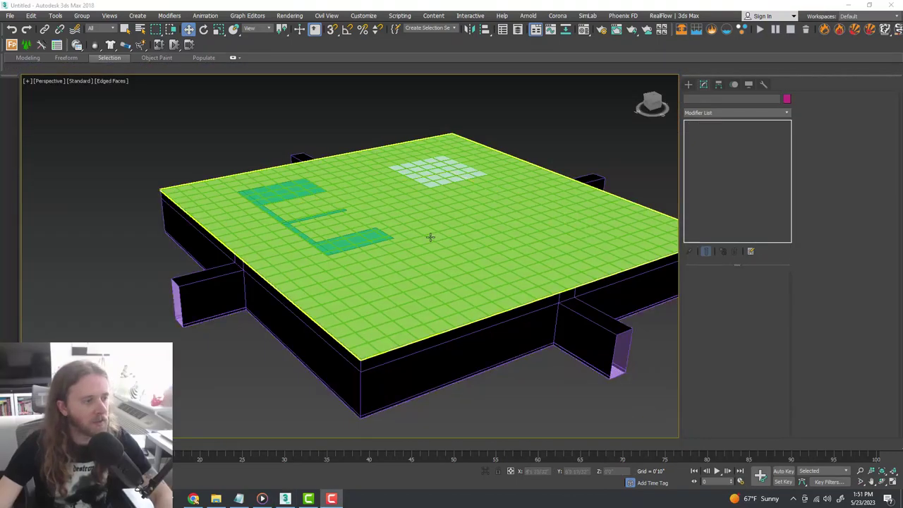
# Select the ceiling plane, edit it at polygon level and grow the tile selection to include the adjoining side faces
pyautogui.scroll(2, 430, 238)
pyautogui.click(462, 251)
pyautogui.moveTo(538, 313); pyautogui.dragTo(521, 281, button='middle')
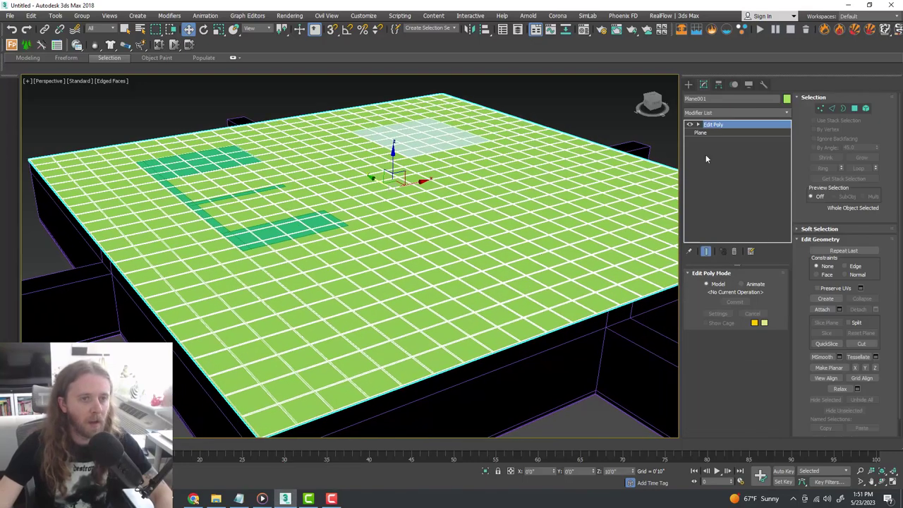
pyautogui.click(854, 108)
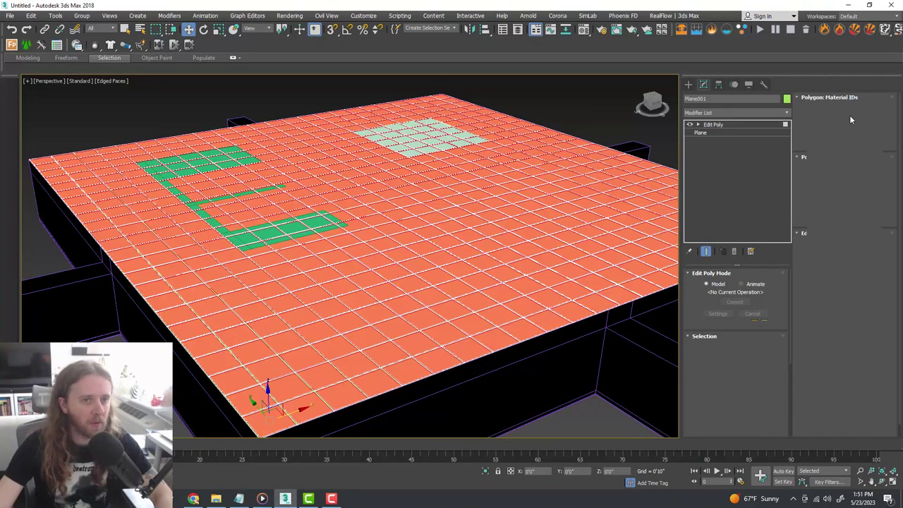
pyautogui.scroll(5, 423, 257)
pyautogui.scroll(3, 469, 219)
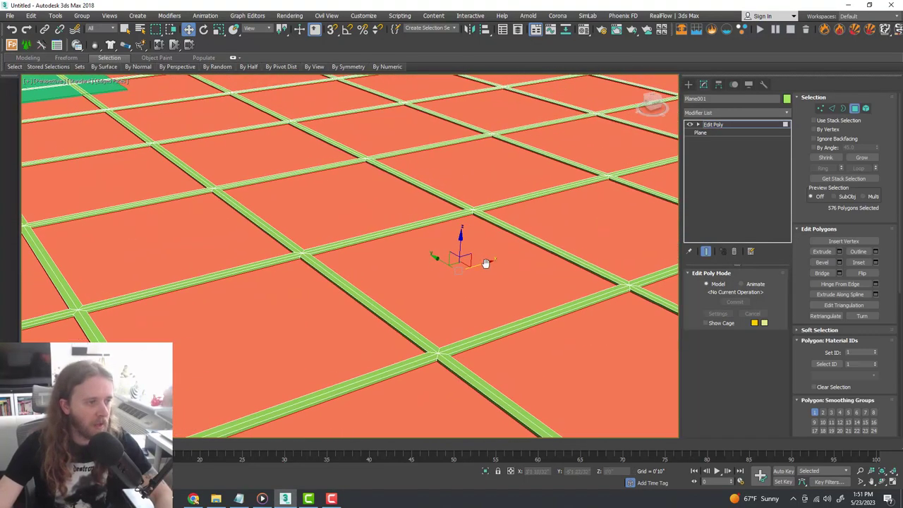
pyautogui.scroll(2, 468, 215)
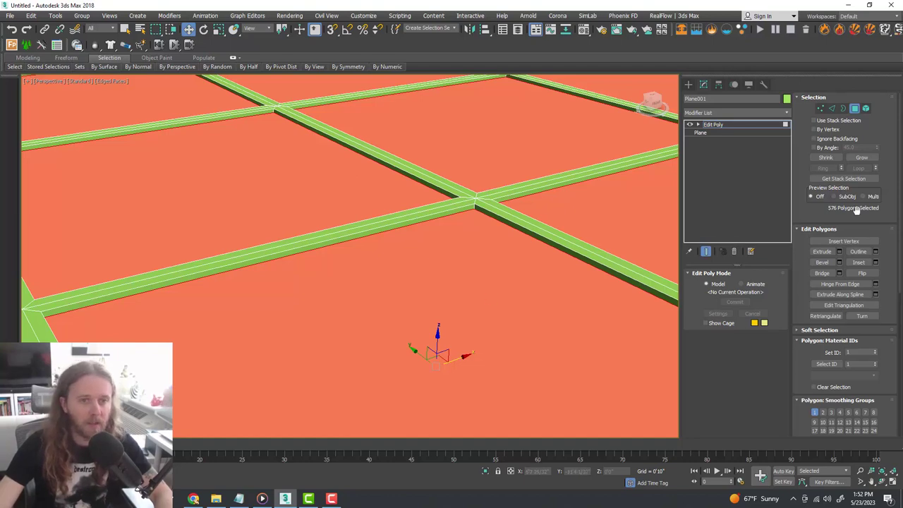
pyautogui.click(862, 157)
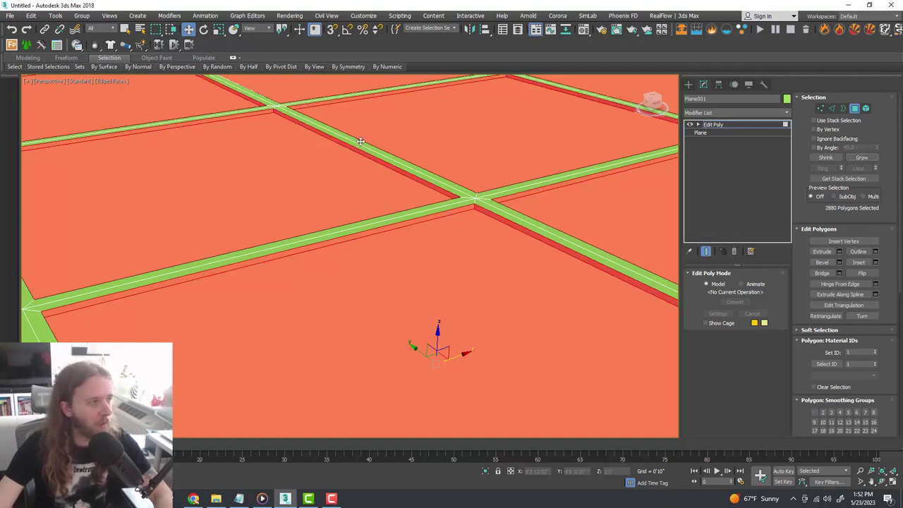
pyautogui.moveTo(478, 287); pyautogui.dragTo(511, 284, button='middle')
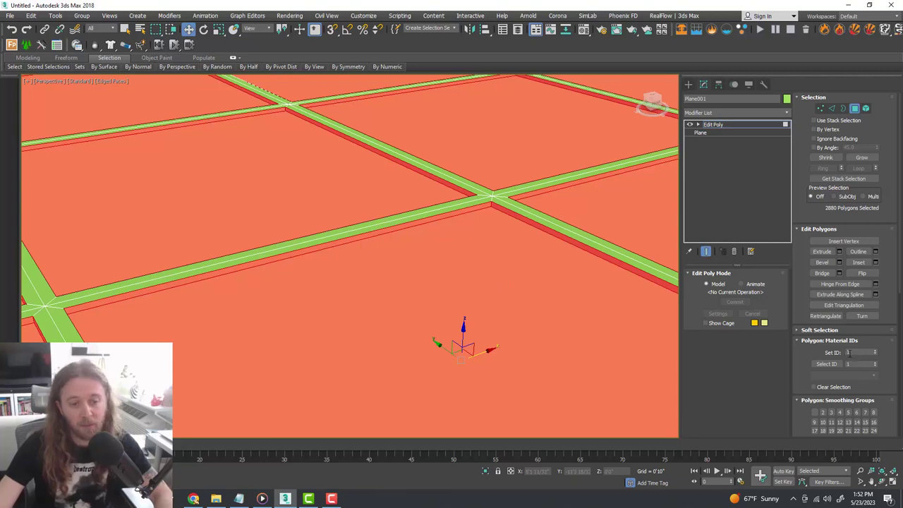
pyautogui.moveTo(510, 318); pyautogui.dragTo(516, 318, button='middle')
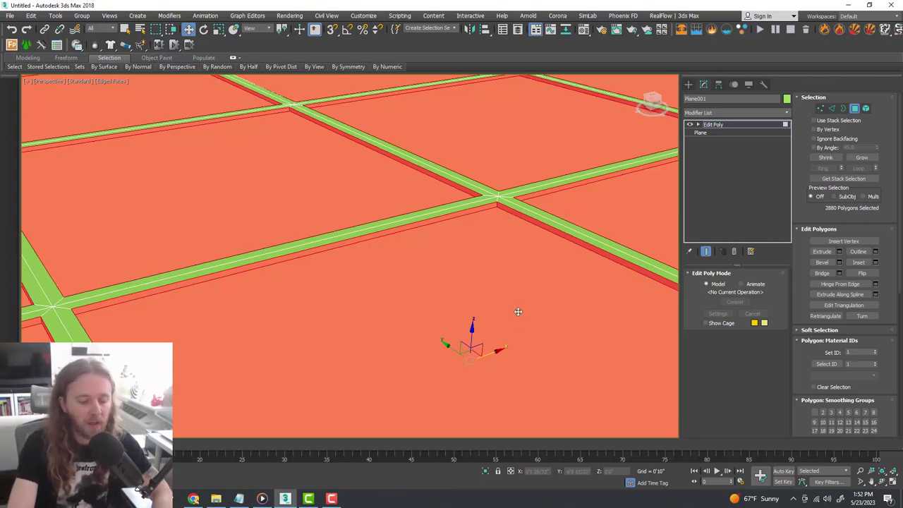
# Invert the polygon selection to the ceiling's grid strips and assign them their own material ID
pyautogui.hotkey('ctrl', 'i')
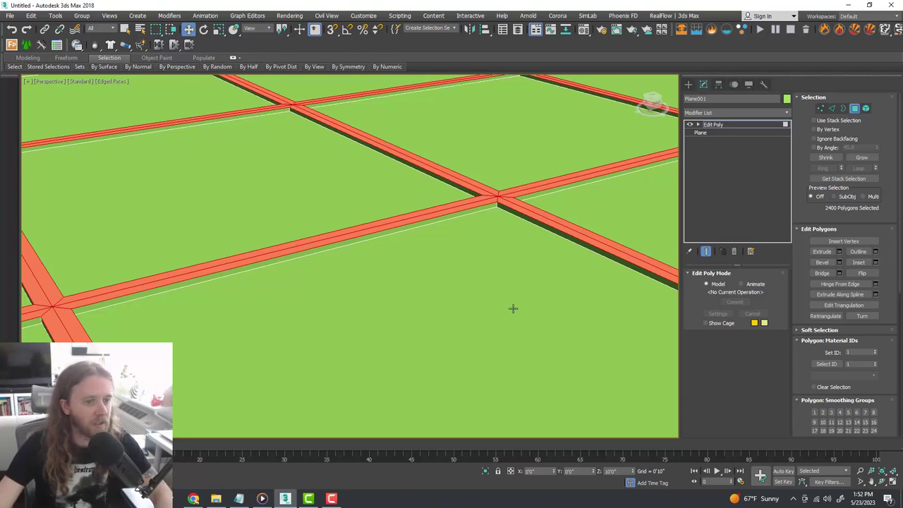
pyautogui.scroll(-2, 514, 309)
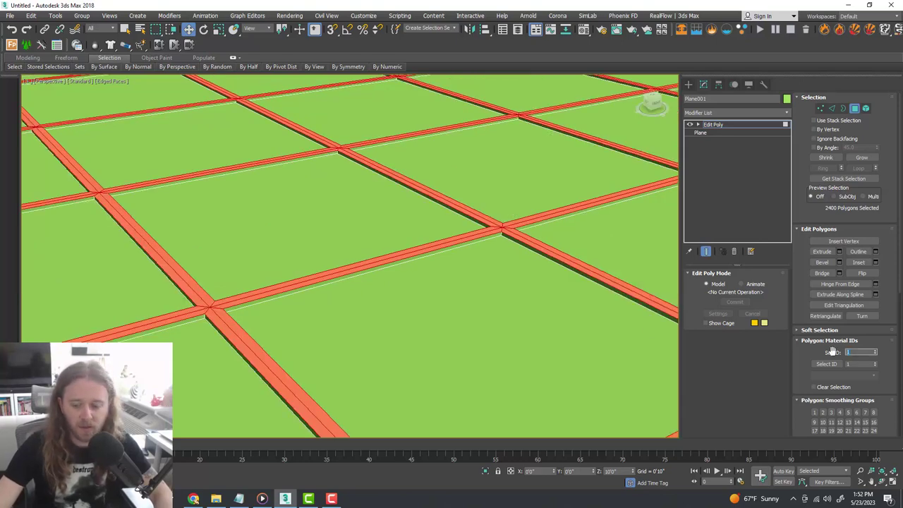
pyautogui.scroll(-3, 494, 299)
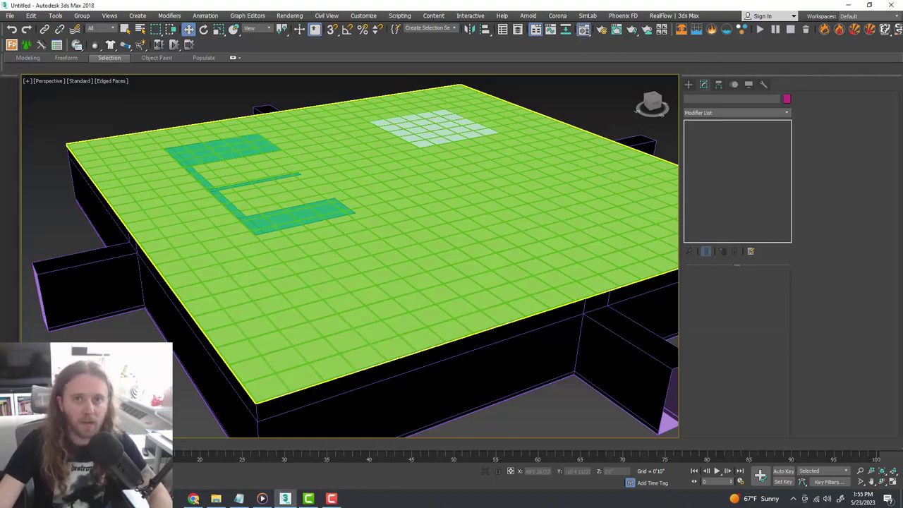
# Convert the scene's lights, materials, cameras, environment and proxies to FStorm so the material slots become FStorm materials
pyautogui.press('m')
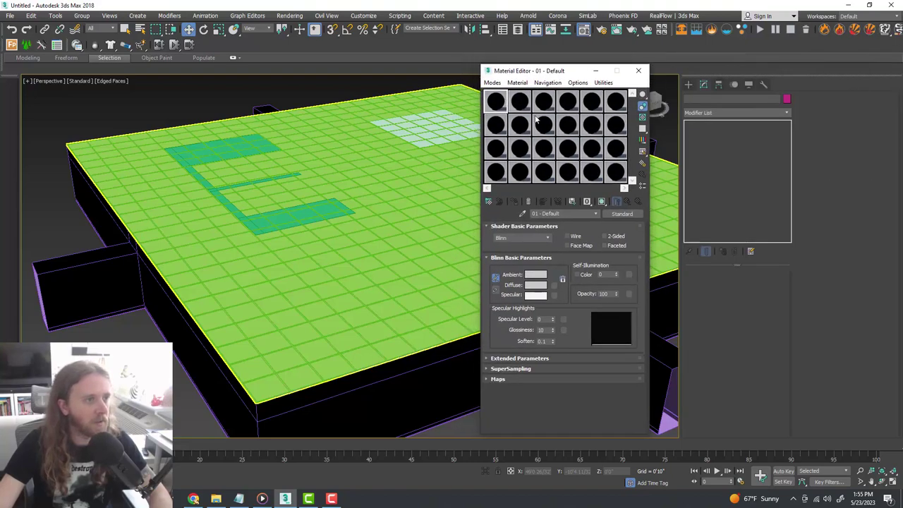
pyautogui.click(600, 31)
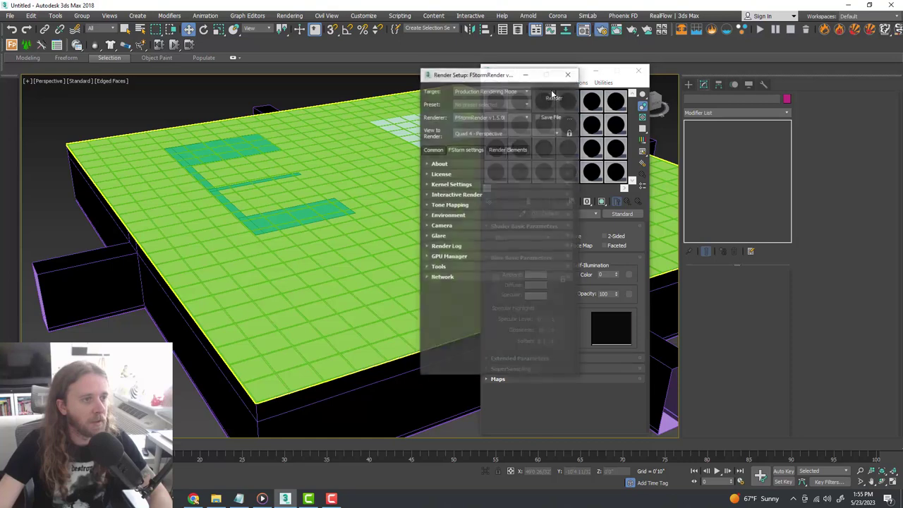
pyautogui.moveTo(496, 78); pyautogui.dragTo(392, 79)
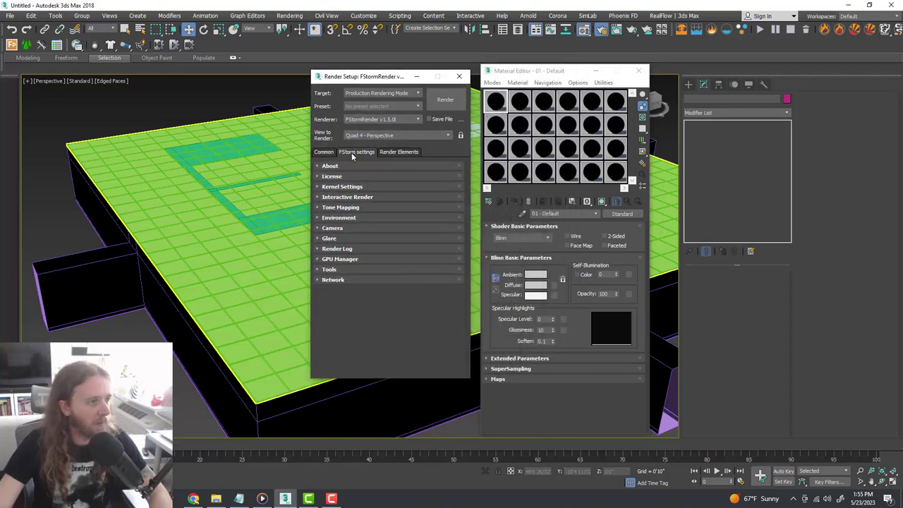
pyautogui.click(329, 269)
pyautogui.click(361, 308)
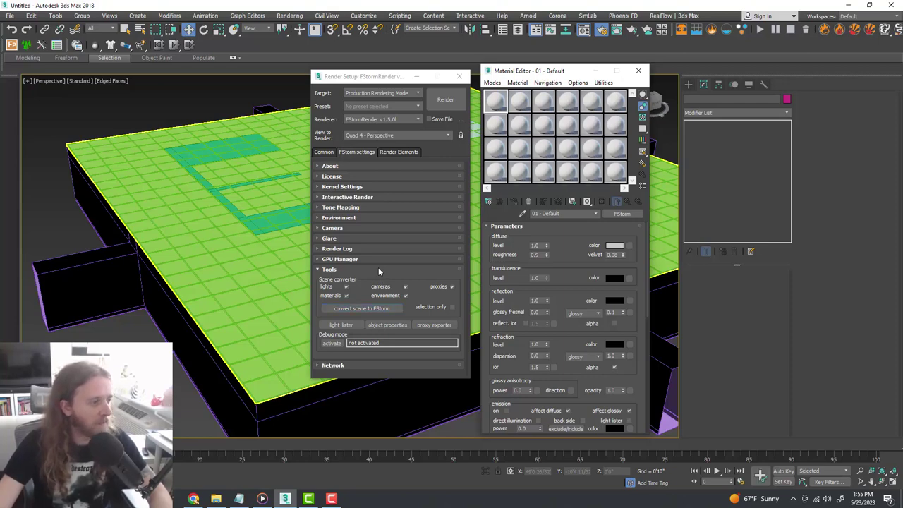
pyautogui.click(378, 269)
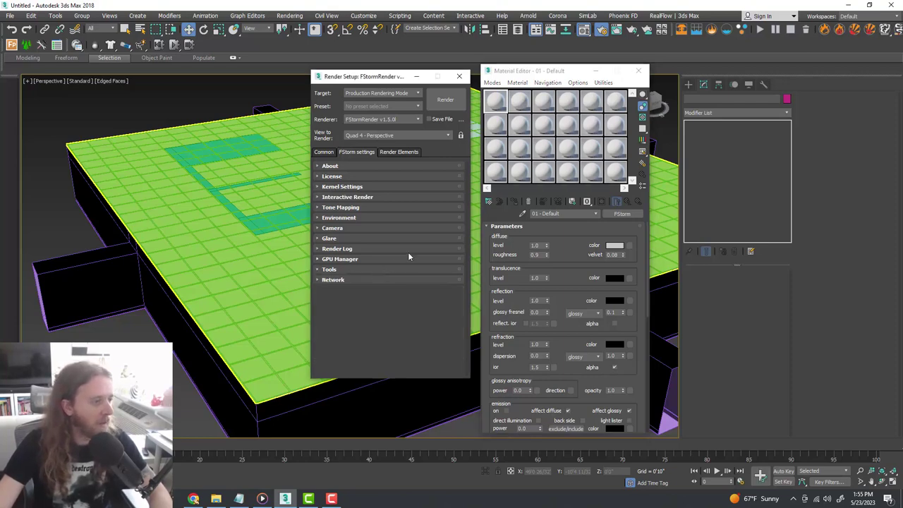
pyautogui.click(459, 77)
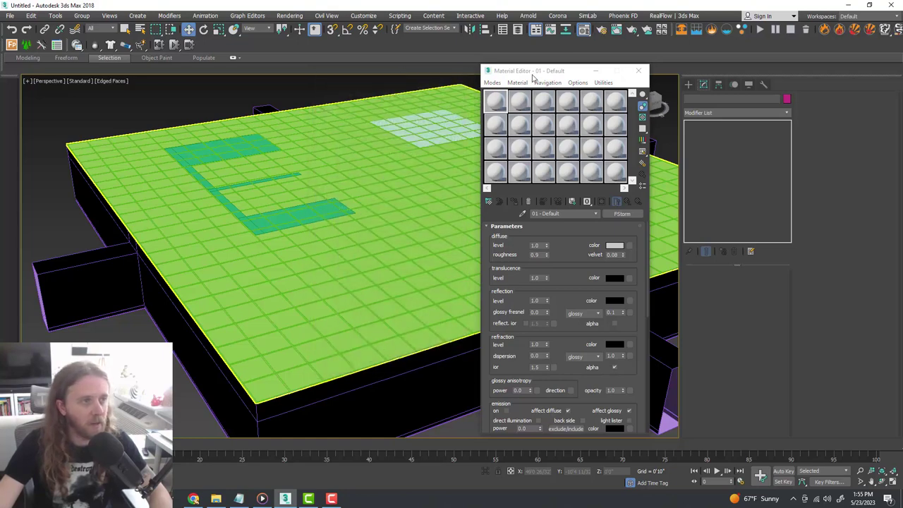
# Change the first material to Multi/Sub-Object, keeping the old material as a sub-material
pyautogui.moveTo(534, 75); pyautogui.dragTo(568, 73)
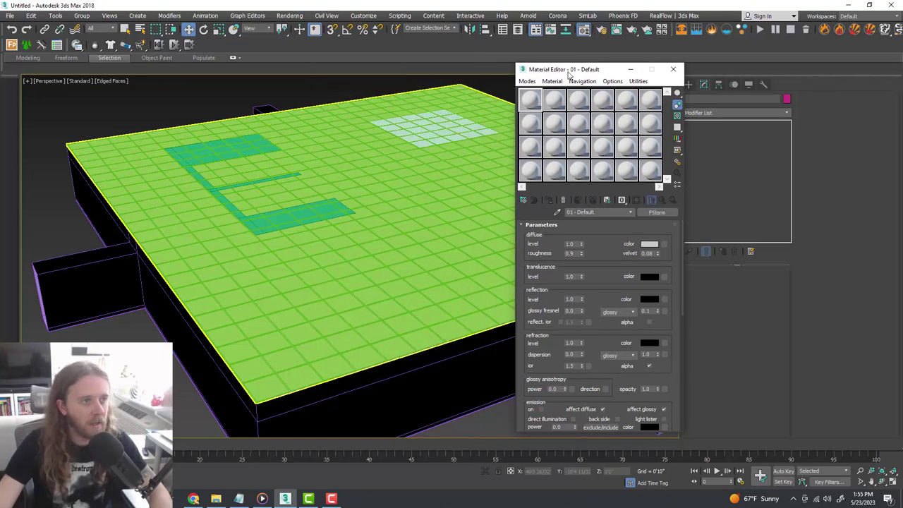
pyautogui.click(650, 213)
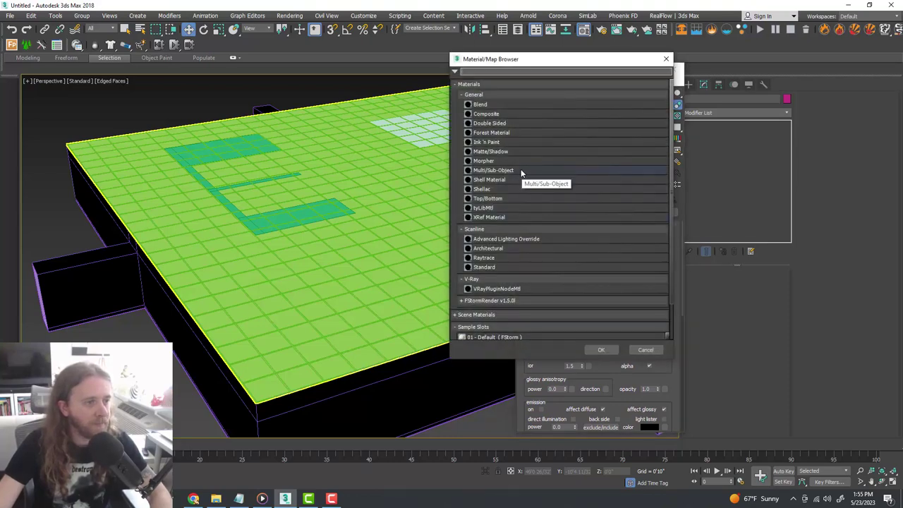
pyautogui.doubleClick(494, 170)
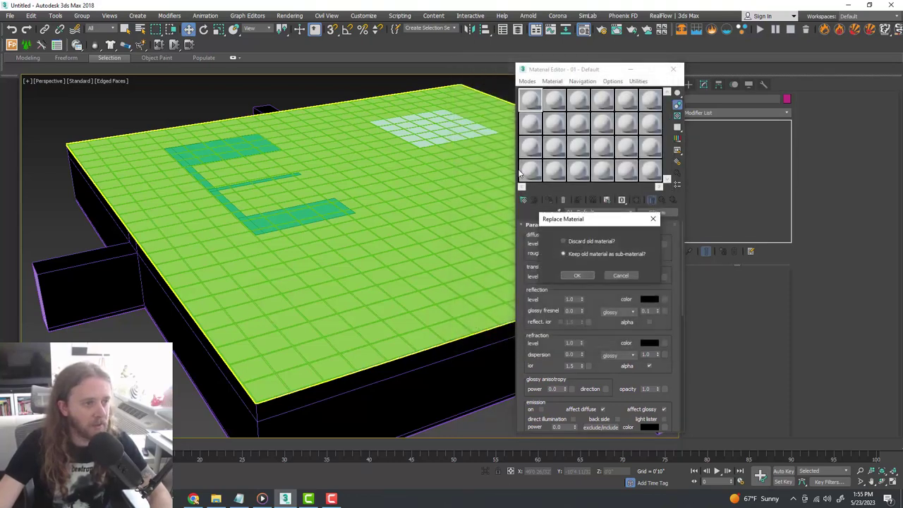
pyautogui.click(577, 275)
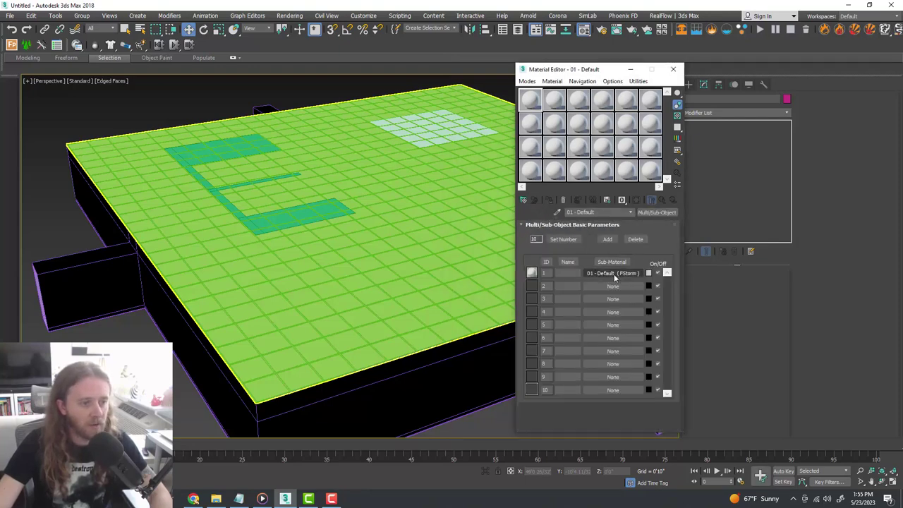
# Rename the sub-material with ID 1 as CeilingTile
pyautogui.click(608, 273)
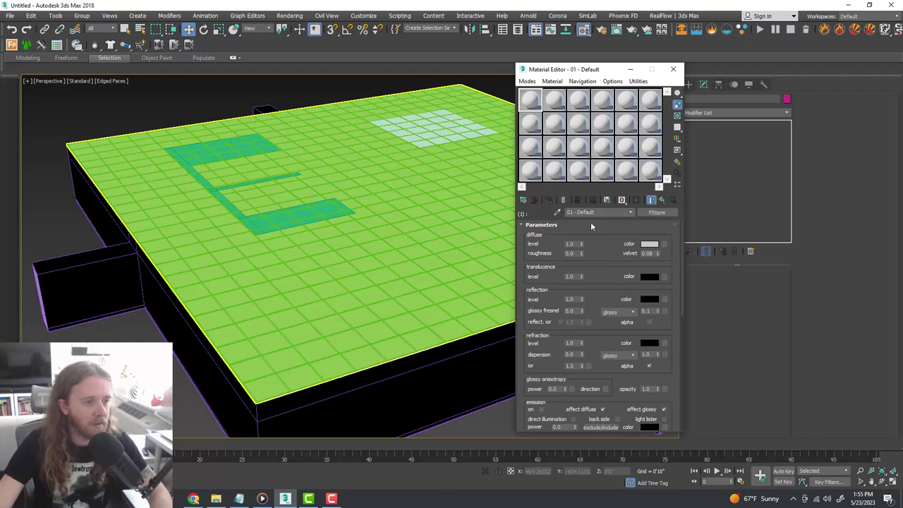
pyautogui.write('Ceiling')
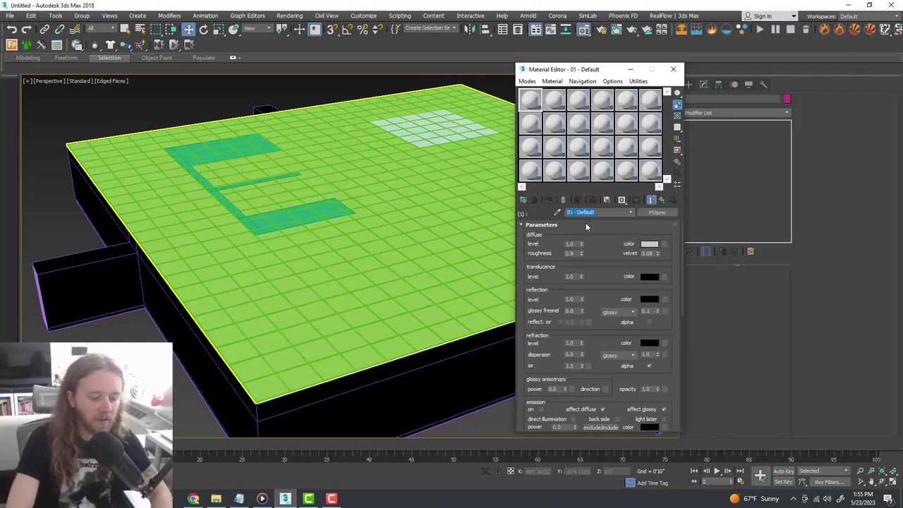
pyautogui.write('Tile')
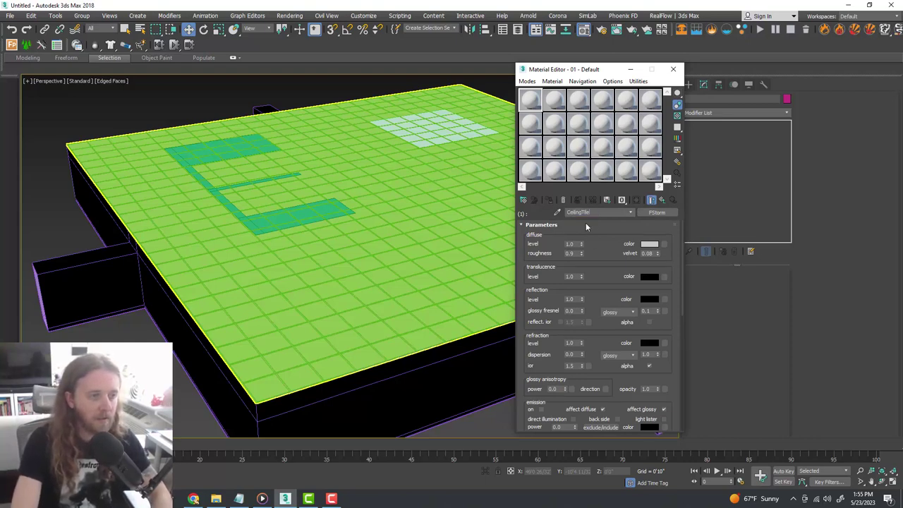
# Set the CeilingTile diffuse color to magenta, RGB 154, 30, 109
pyautogui.click(649, 244)
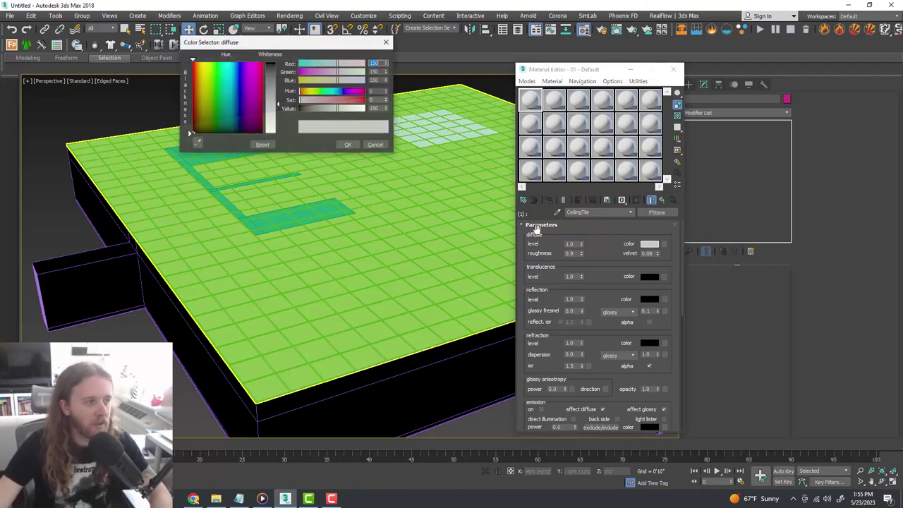
pyautogui.click(254, 99)
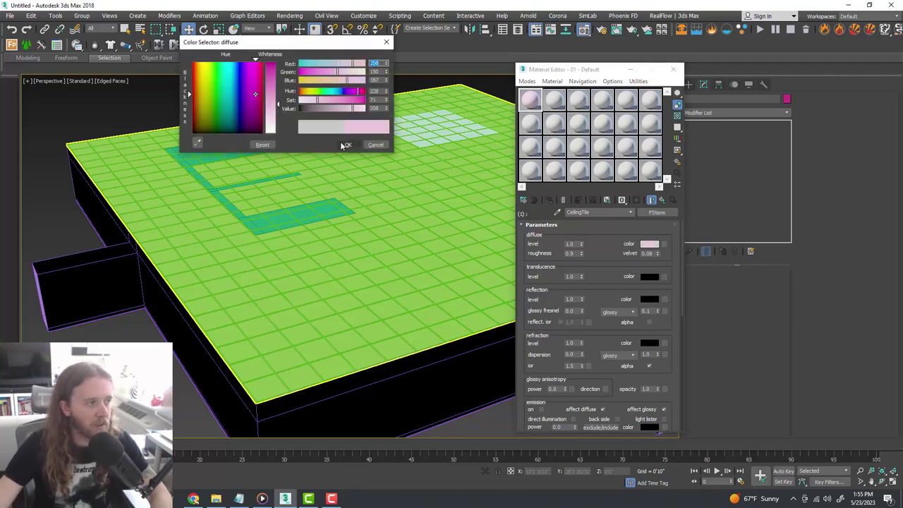
pyautogui.click(348, 145)
pyautogui.click(650, 244)
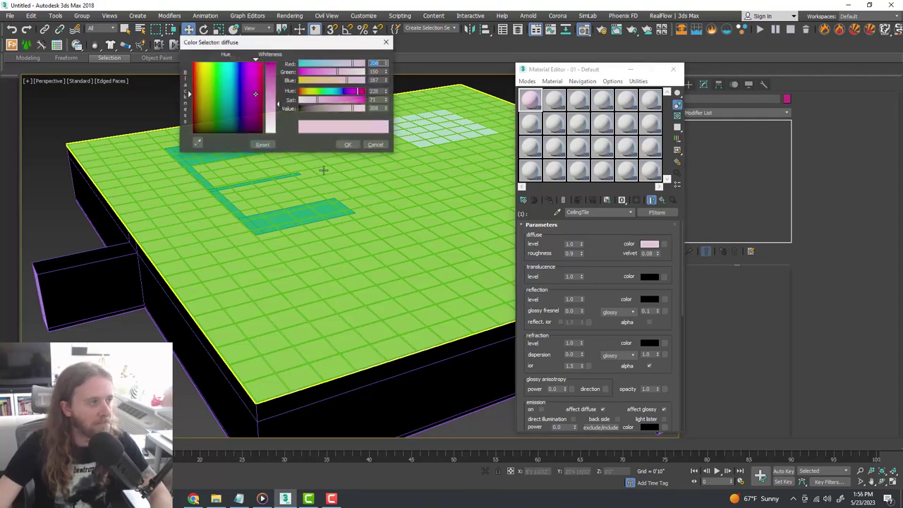
pyautogui.click(272, 70)
pyautogui.click(348, 145)
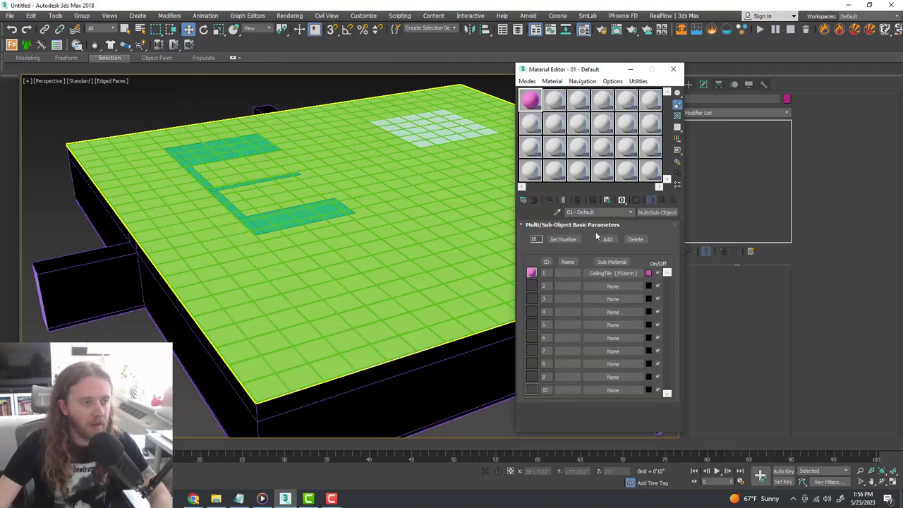
# Duplicate the CeilingTile sub-material into the ID 2 slot as a Copy
pyautogui.click(603, 286)
pyautogui.click(645, 351)
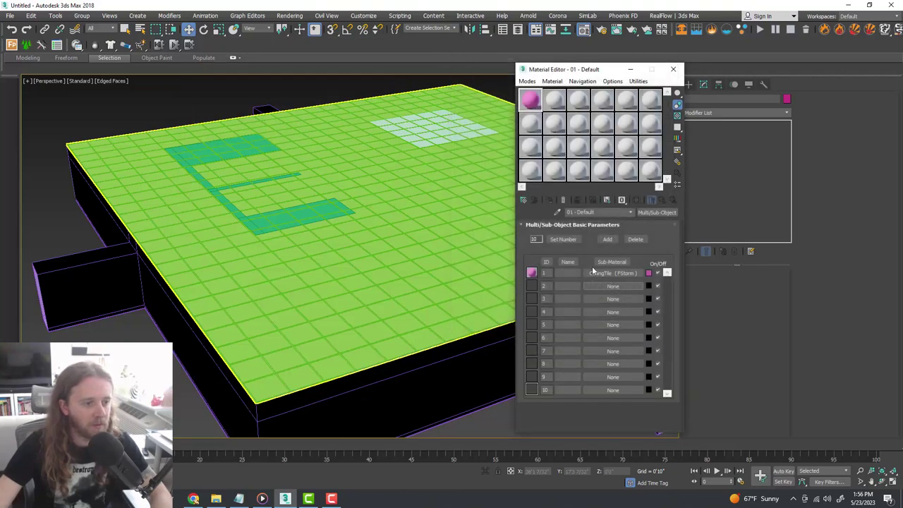
pyautogui.moveTo(613, 273); pyautogui.dragTo(607, 286)
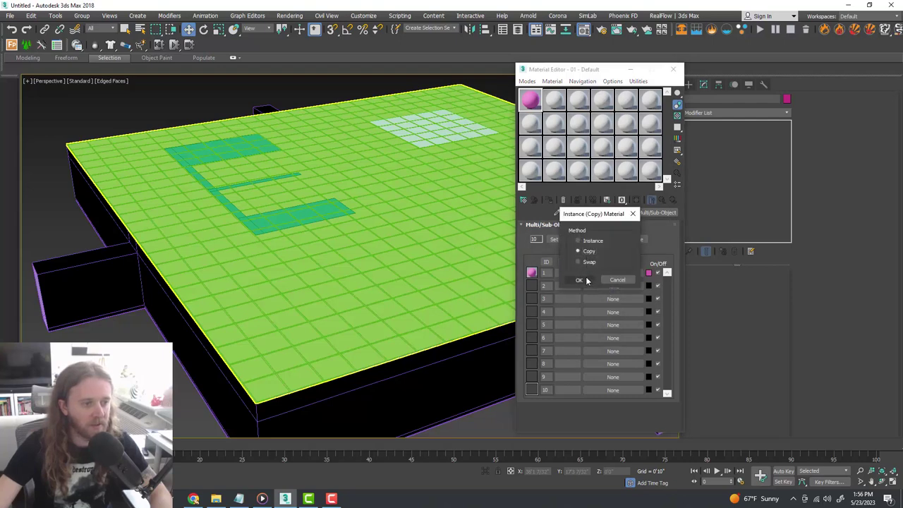
pyautogui.click(580, 281)
# Rename the sub-material with ID 2 as Grid and set its diffuse color to neutral gray, about RGB 34, 34, 34
pyautogui.click(612, 286)
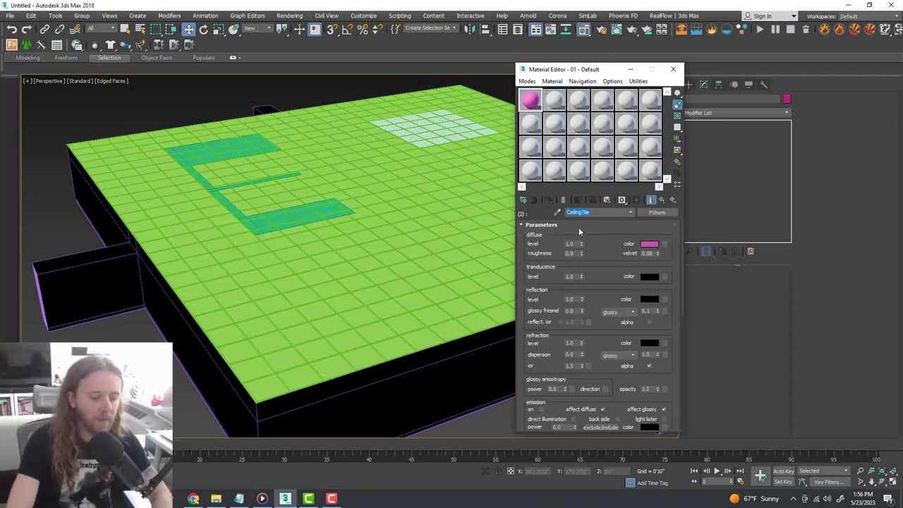
pyautogui.write('Grid')
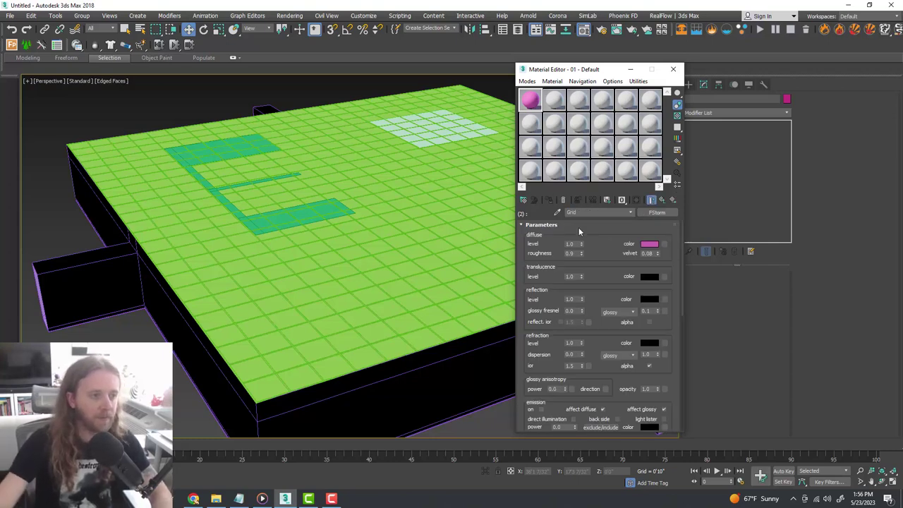
pyautogui.click(649, 244)
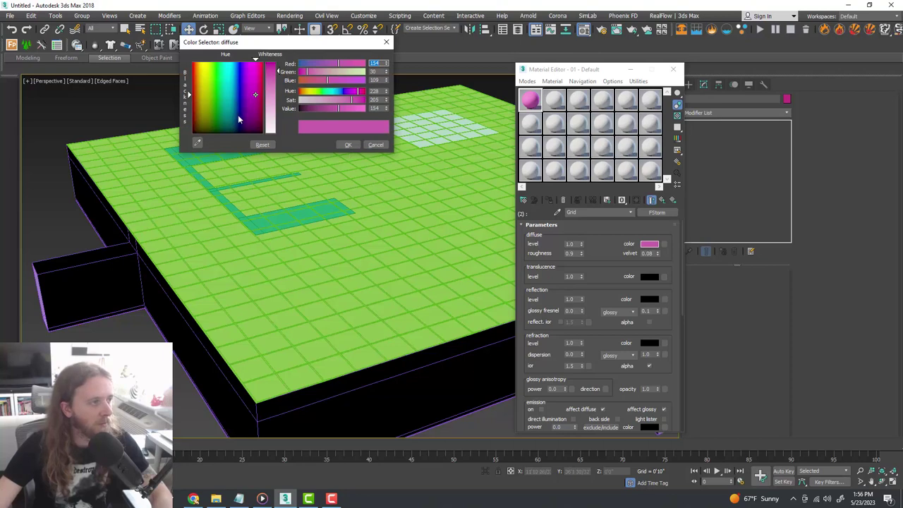
pyautogui.click(274, 73)
pyautogui.moveTo(275, 73); pyautogui.dragTo(276, 73)
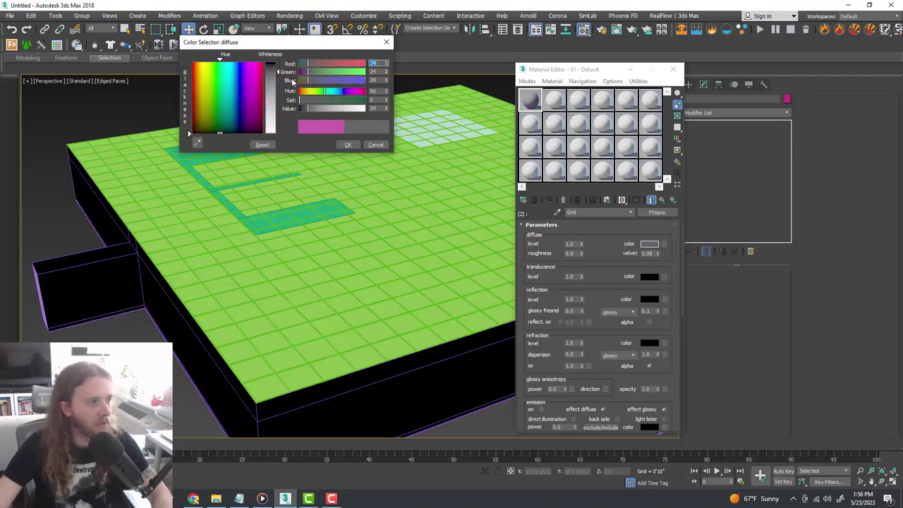
pyautogui.click(348, 144)
pyautogui.click(631, 211)
pyautogui.click(579, 220)
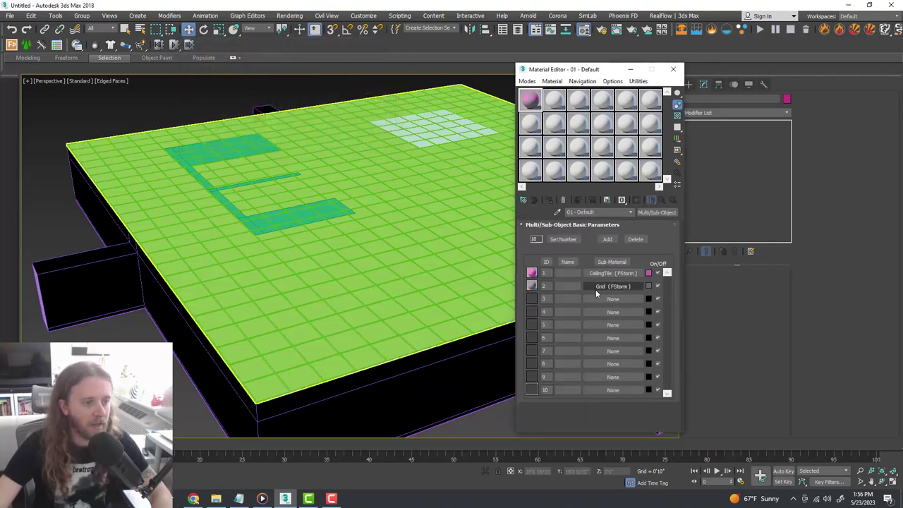
# Duplicate the Grid sub-material into the ID 3 slot as a Copy and rename it Lights
pyautogui.moveTo(602, 285); pyautogui.dragTo(604, 300)
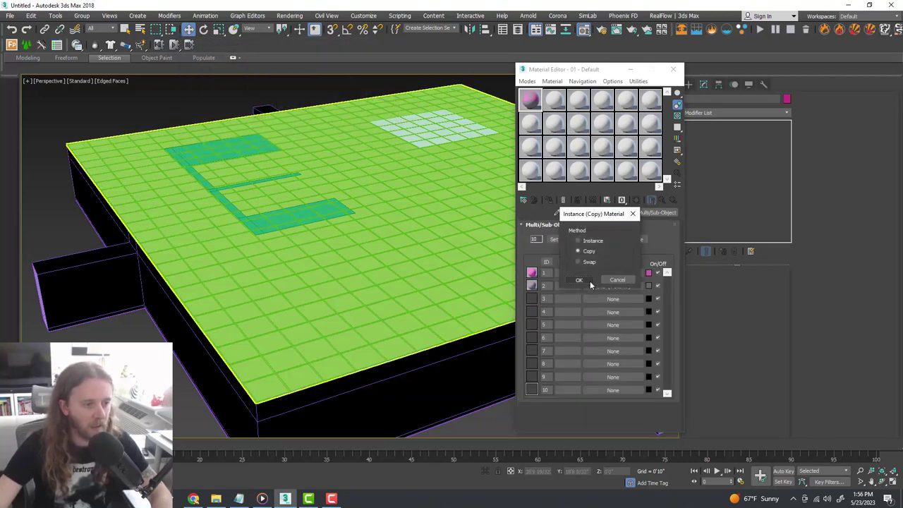
pyautogui.click(584, 282)
pyautogui.click(607, 299)
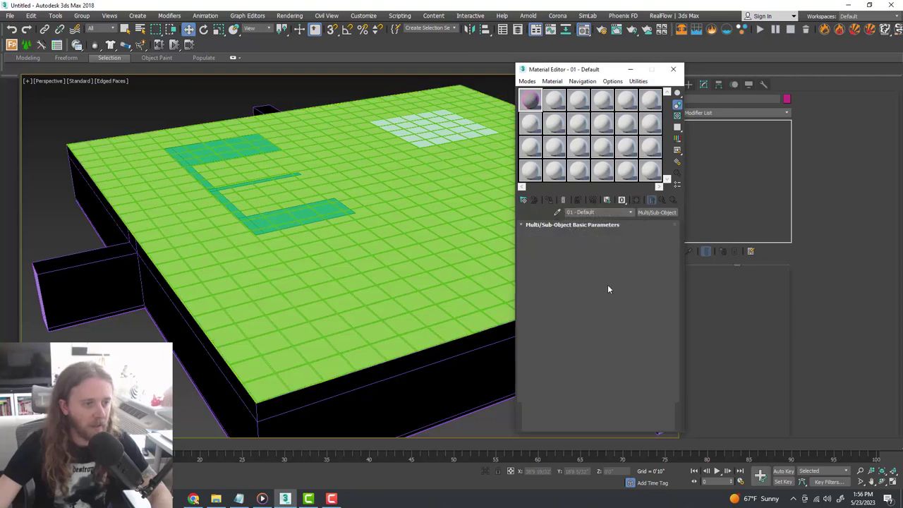
pyautogui.write('Lights')
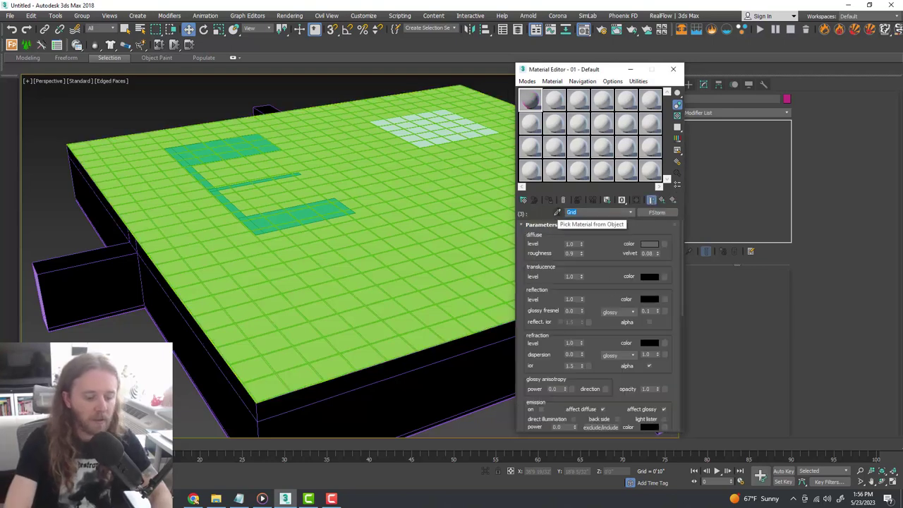
# Turn on emission for the Lights sub-material and set the emission color to yellow, RGB 215, 197, 0
pyautogui.scroll(-2, 604, 255)
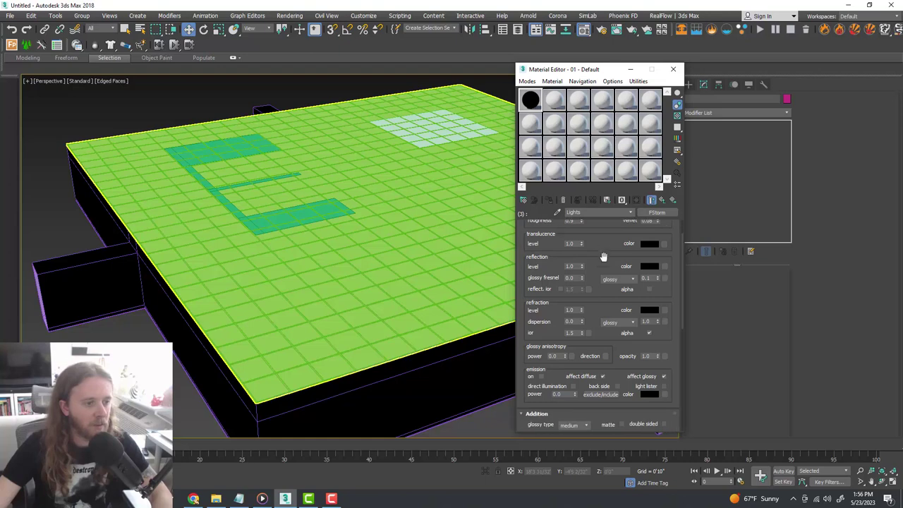
pyautogui.click(542, 377)
pyautogui.scroll(-1, 551, 374)
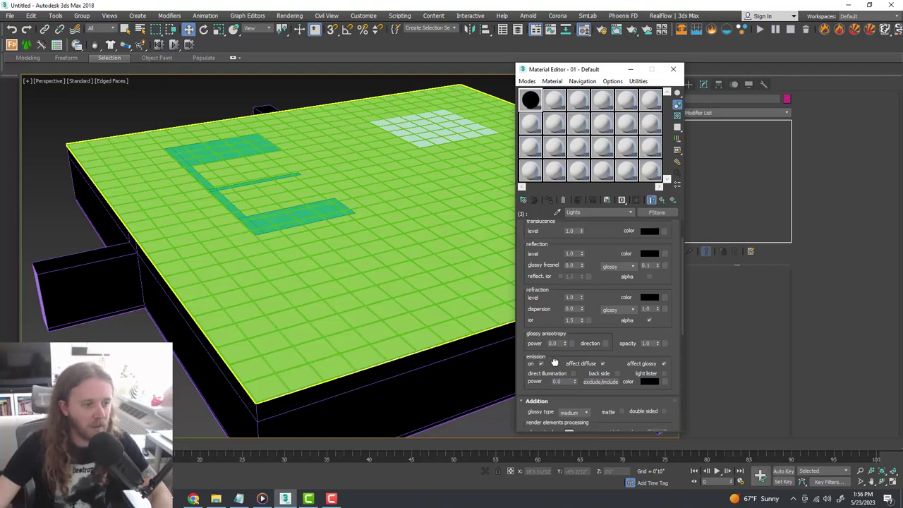
pyautogui.click(643, 376)
pyautogui.click(202, 72)
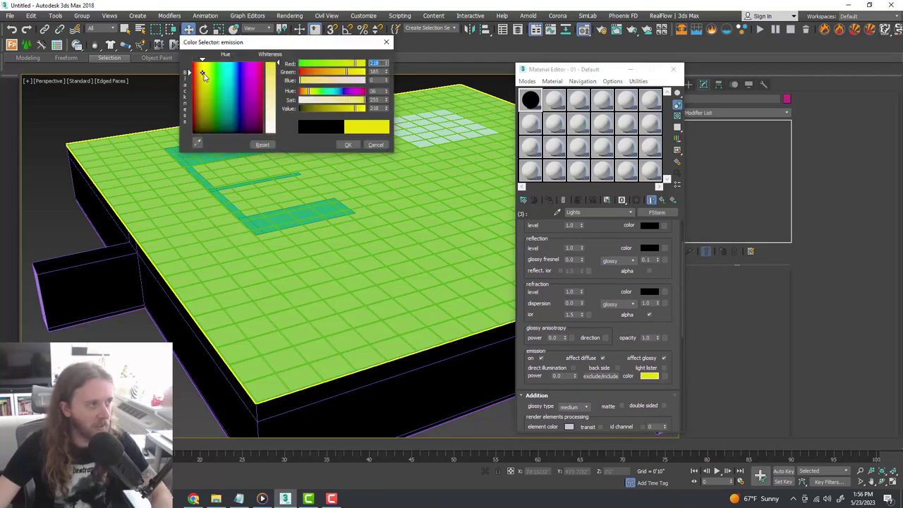
pyautogui.click(203, 74)
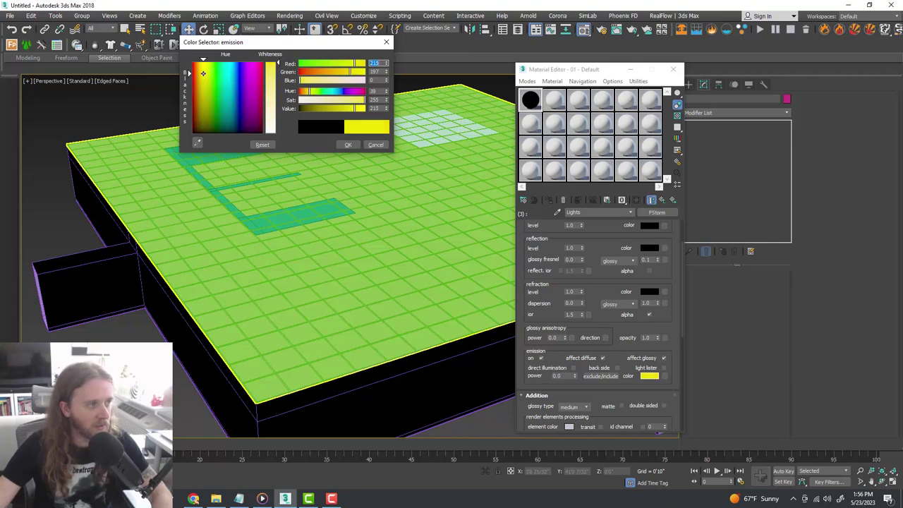
pyautogui.click(349, 144)
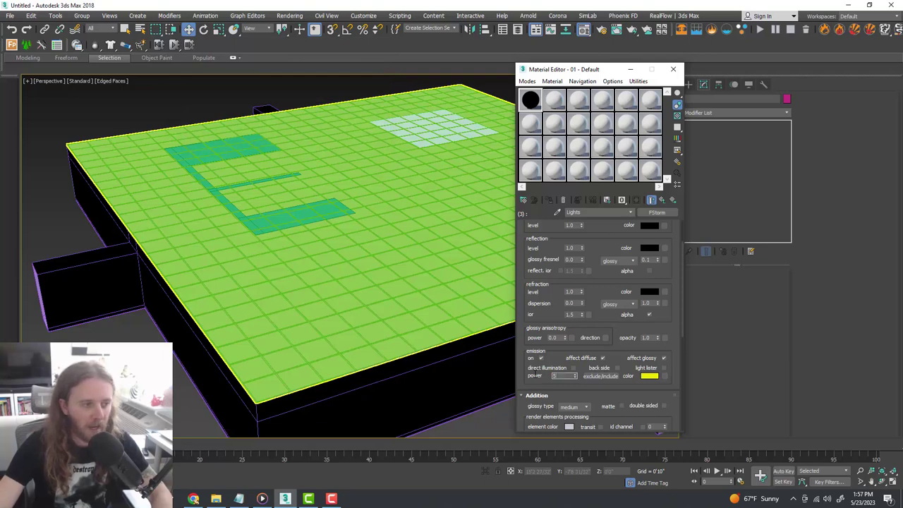
# Set the Lights emission power to 5, enable direct illumination, and return to the parent material
pyautogui.write('5')
pyautogui.press('Return')
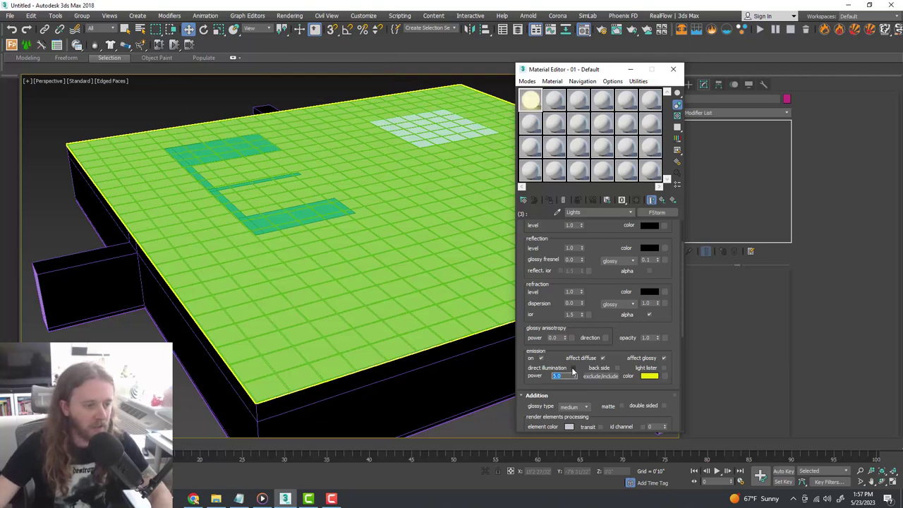
pyautogui.scroll(1, 603, 257)
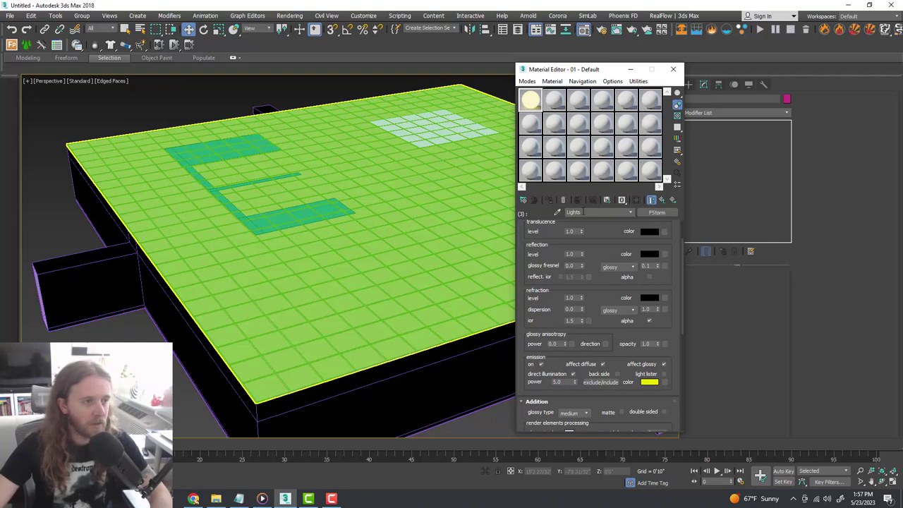
pyautogui.scroll(3, 605, 240)
pyautogui.click(631, 212)
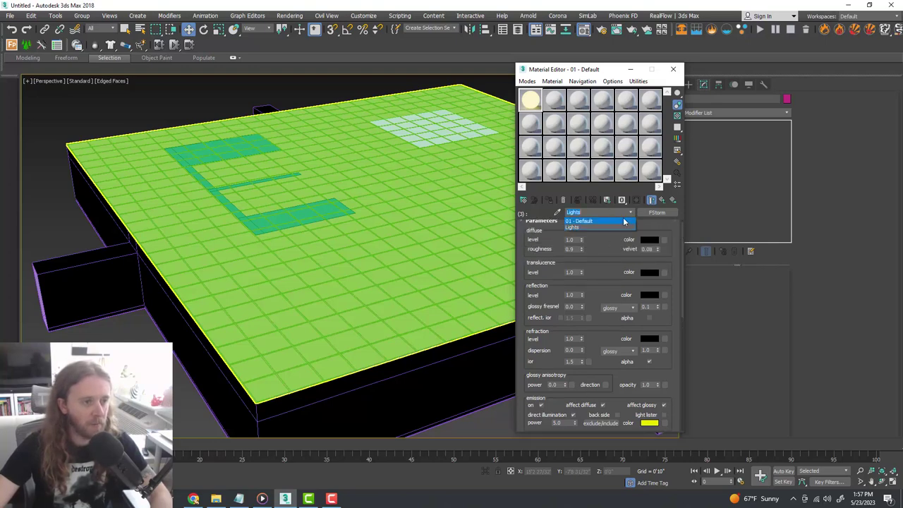
pyautogui.click(591, 221)
# Reduce the Multi/Sub-Object material to 3 sub-materials and rename it Ceiling
pyautogui.click(561, 239)
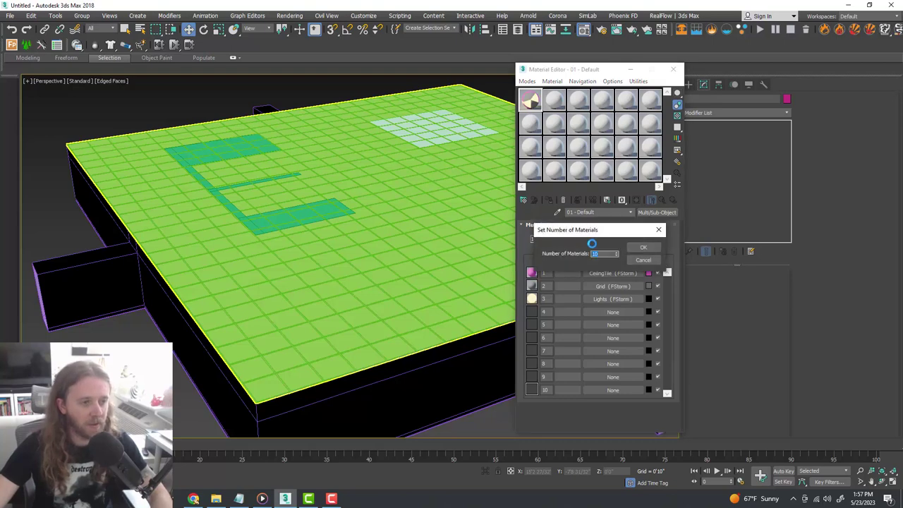
pyautogui.write('5')
pyautogui.click(642, 249)
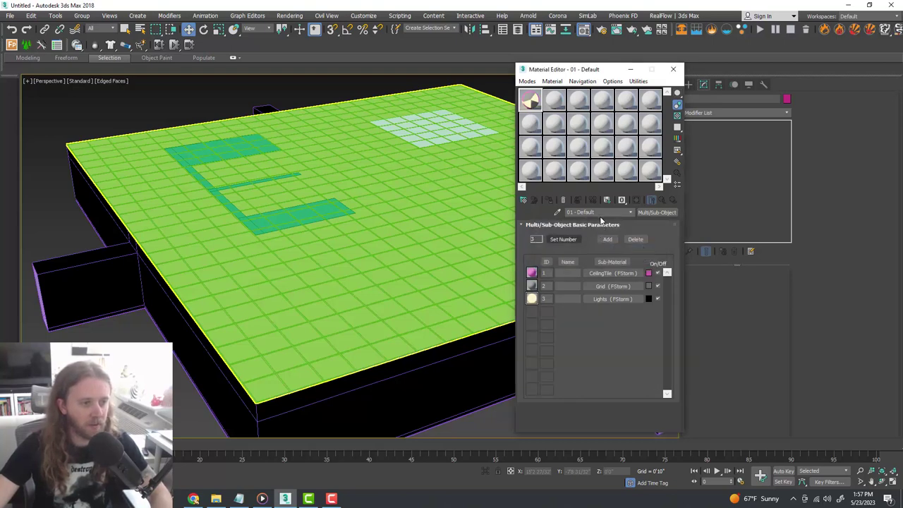
pyautogui.click(604, 212)
pyautogui.write('Ce')
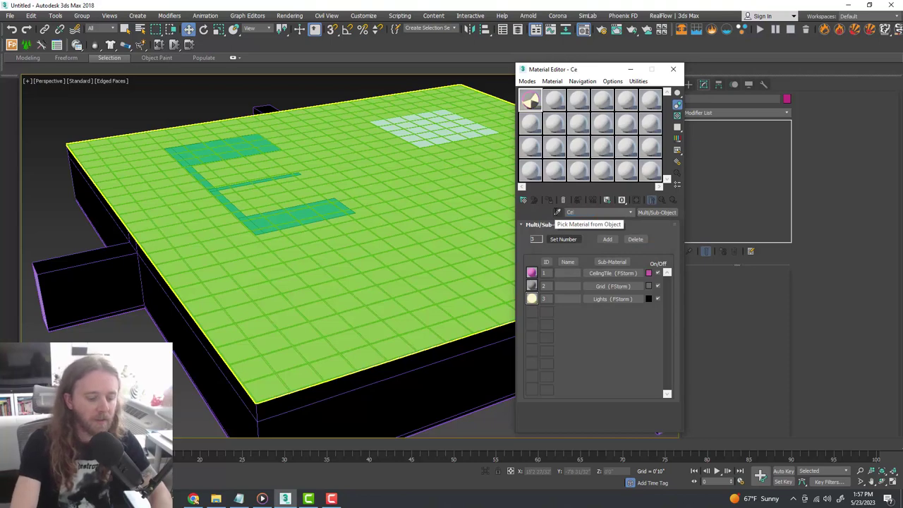
pyautogui.write('iling')
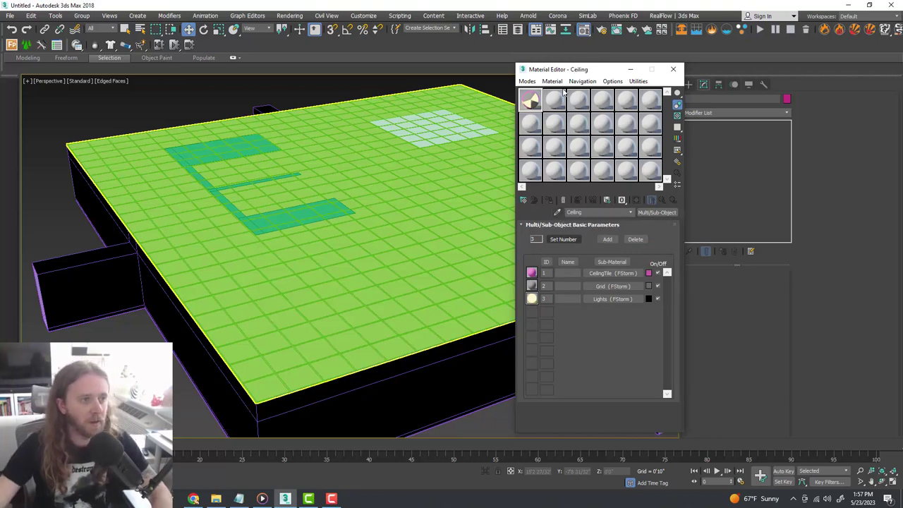
# Assign the Ceiling material to the ceiling grid plane
pyautogui.moveTo(566, 71); pyautogui.dragTo(699, 67)
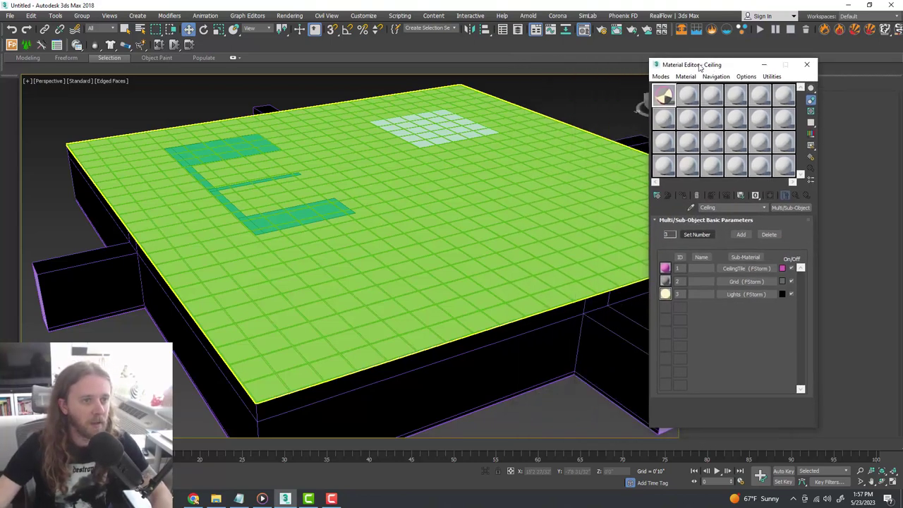
pyautogui.click(548, 194)
pyautogui.scroll(4, 484, 179)
pyautogui.scroll(-2, 484, 179)
pyautogui.moveTo(540, 201); pyautogui.dragTo(548, 204, button='middle')
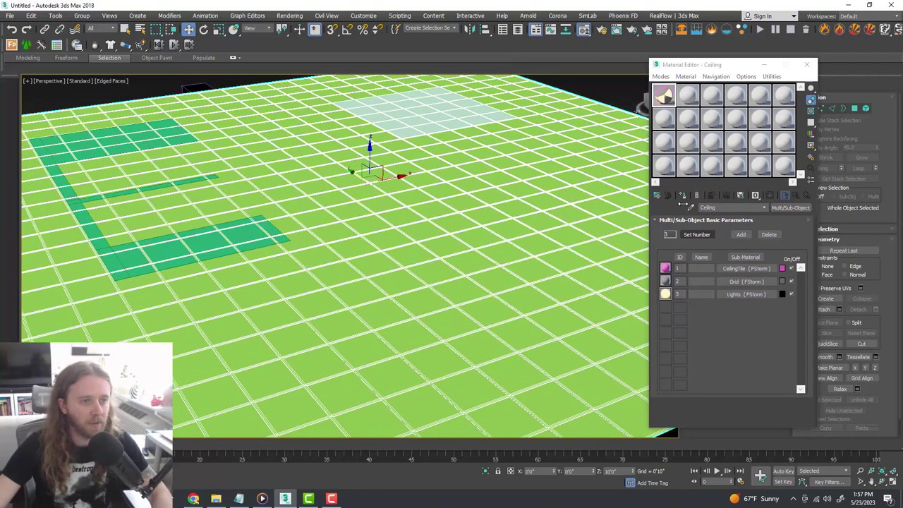
pyautogui.click(683, 197)
pyautogui.scroll(-3, 452, 209)
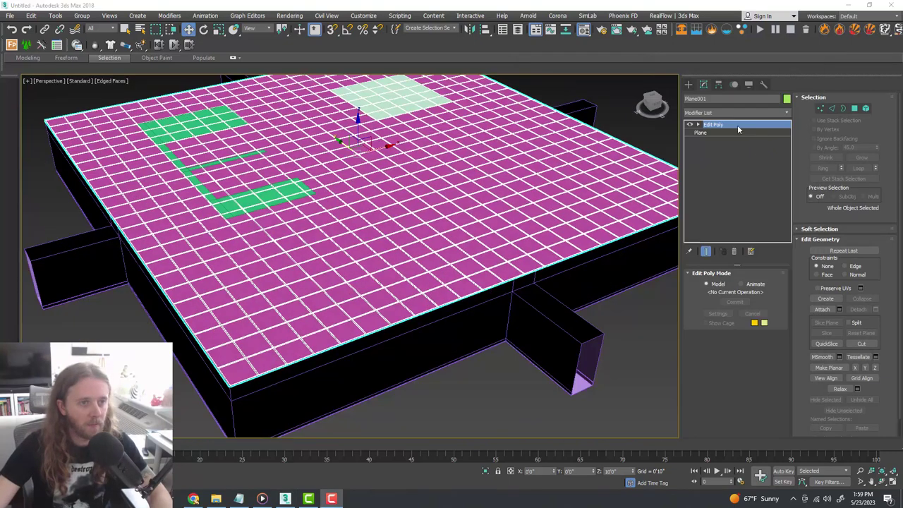
# Select every third tile polygon in both directions across the whole ceiling plane as light panels
pyautogui.click(853, 109)
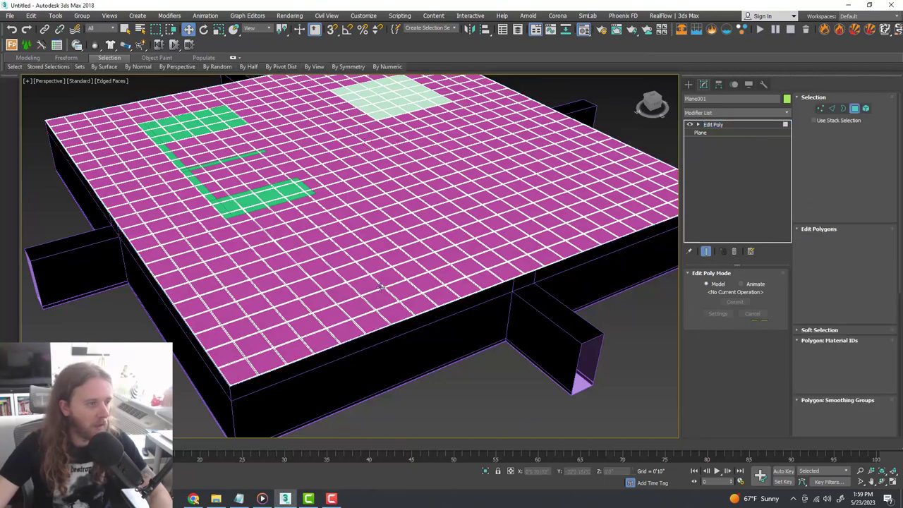
pyautogui.click(269, 321)
pyautogui.scroll(3, 269, 321)
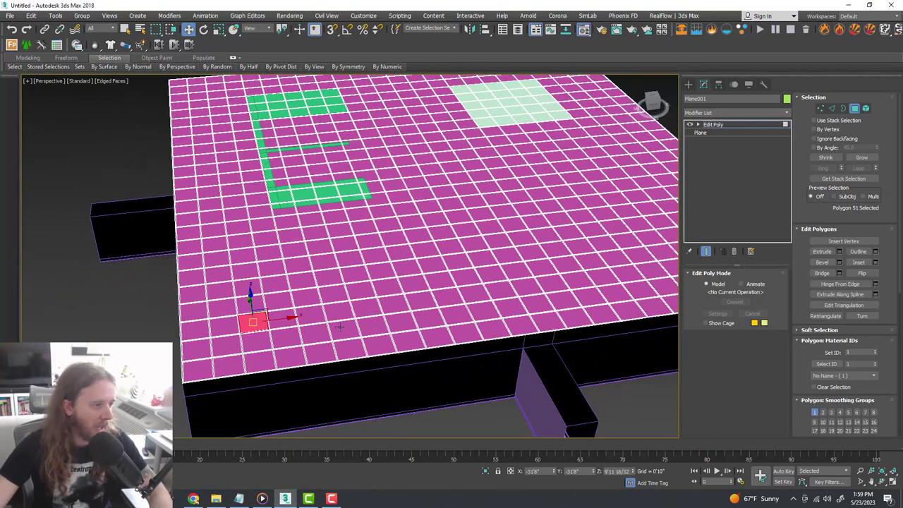
pyautogui.keyDown('ctrl'); pyautogui.click(341, 313); pyautogui.keyUp('ctrl')
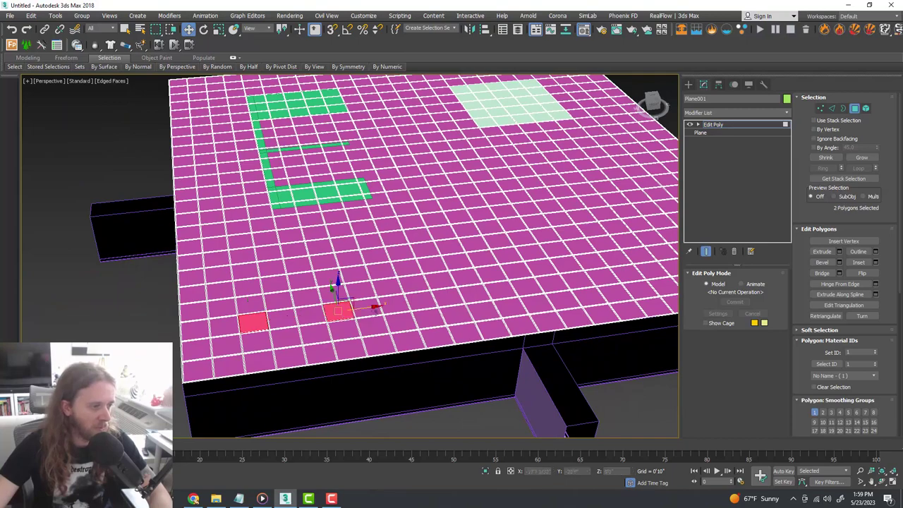
pyautogui.keyDown('ctrl'); pyautogui.click(422, 302); pyautogui.keyUp('ctrl')
pyautogui.keyDown('ctrl'); pyautogui.click(506, 292); pyautogui.keyUp('ctrl')
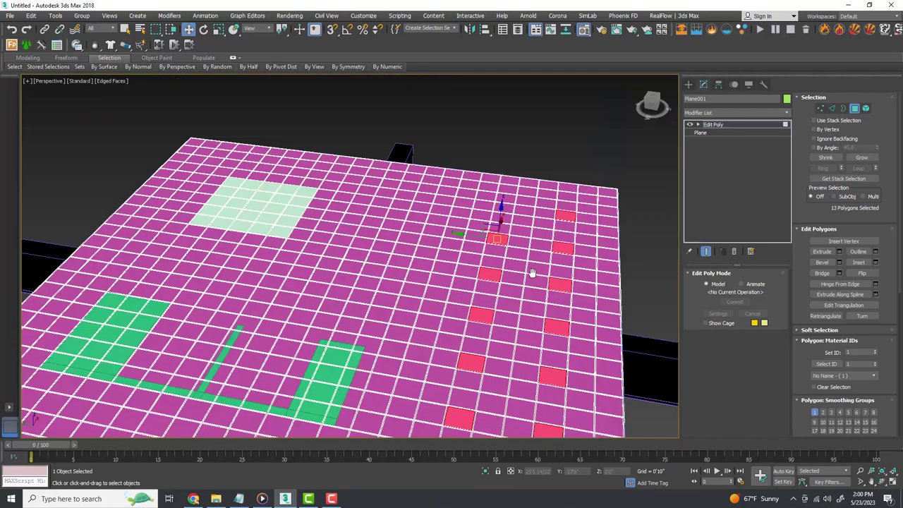
pyautogui.scroll(6, 350, 123)
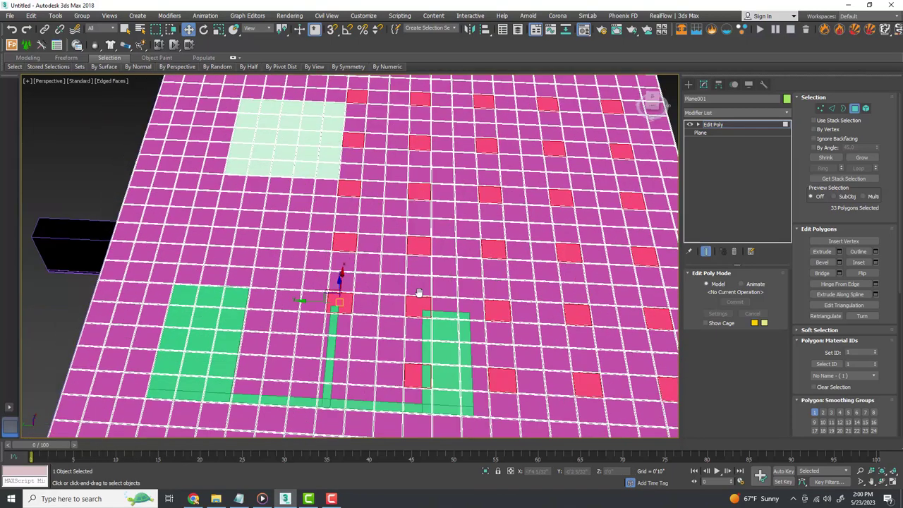
pyautogui.press('q')
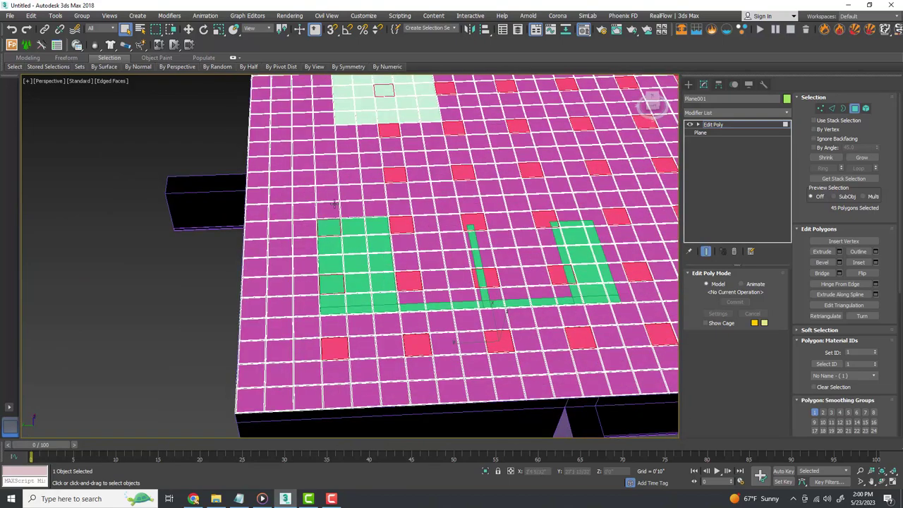
pyautogui.keyDown('ctrl'); pyautogui.click(328, 176); pyautogui.keyUp('ctrl')
pyautogui.keyDown('ctrl'); pyautogui.click(325, 132); pyautogui.keyUp('ctrl')
pyautogui.keyDown('ctrl'); pyautogui.click(324, 93); pyautogui.keyUp('ctrl')
pyautogui.scroll(-4, 339, 141)
pyautogui.keyDown('ctrl'); pyautogui.click(351, 160); pyautogui.keyUp('ctrl')
pyautogui.keyDown('alt'); pyautogui.moveTo(385, 293); pyautogui.dragTo(304, 261, button='middle'); pyautogui.keyUp('alt')
pyautogui.scroll(5, 412, 266)
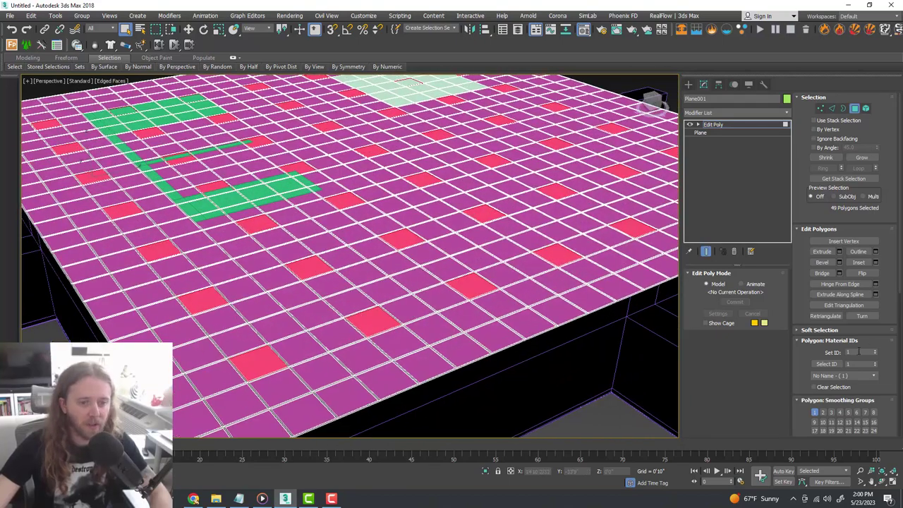
# Assign material ID 3 to the selected light panel polygons and leave polygon editing
pyautogui.click(853, 352)
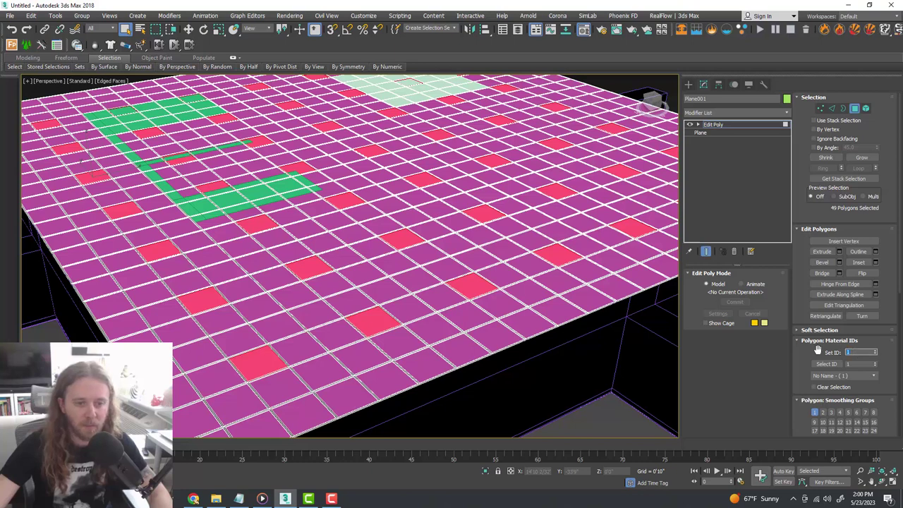
pyautogui.write('3')
pyautogui.press('Return')
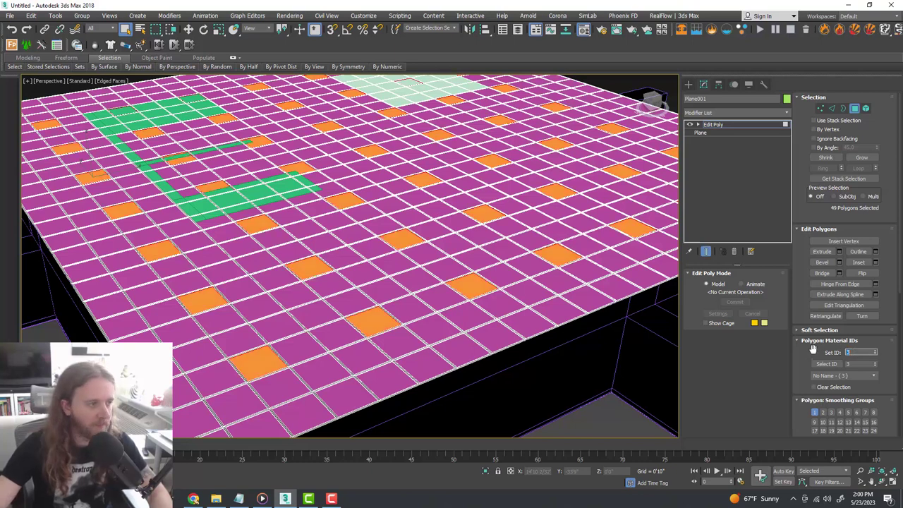
pyautogui.click(765, 124)
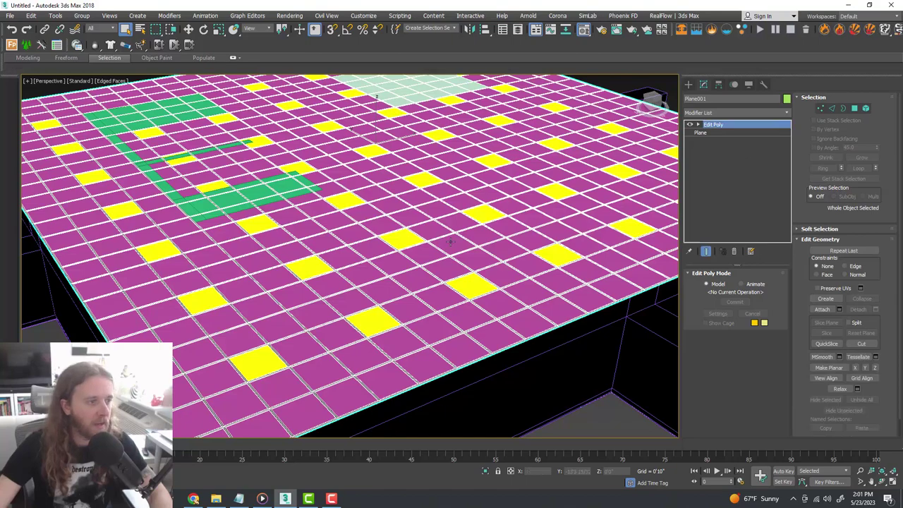
pyautogui.scroll(8, 485, 216)
pyautogui.scroll(-7, 487, 227)
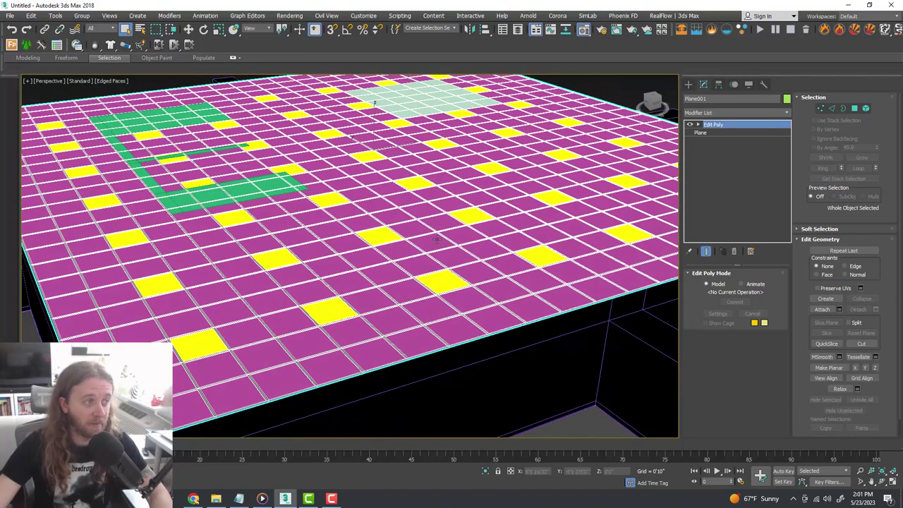
pyautogui.moveTo(414, 206); pyautogui.dragTo(458, 257, button='middle')
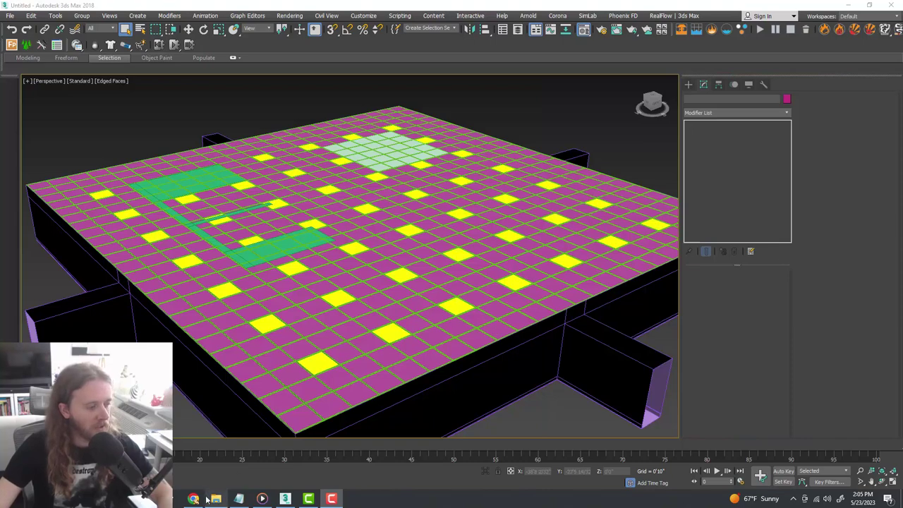
# Switch to Chrome to review the ceiling tile texture on OpenGameArt, and return to 3ds Max
pyautogui.click(200, 500)
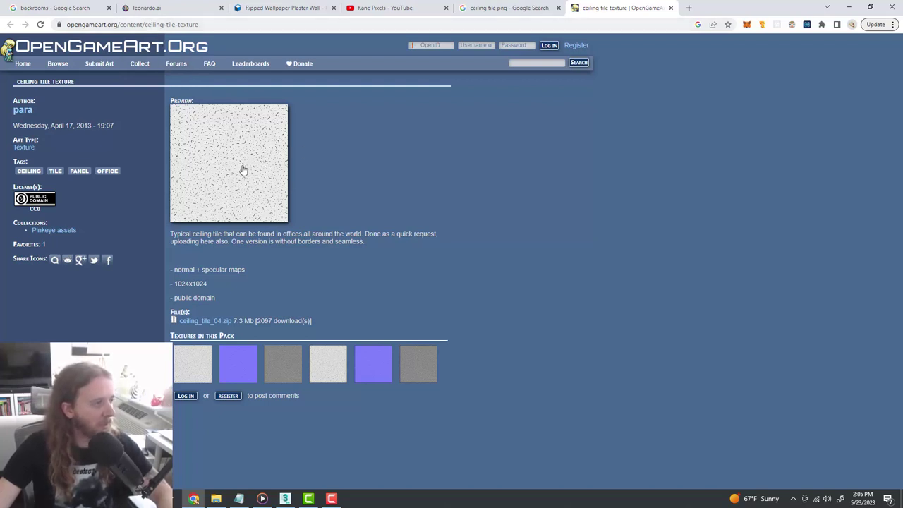
pyautogui.click(849, 6)
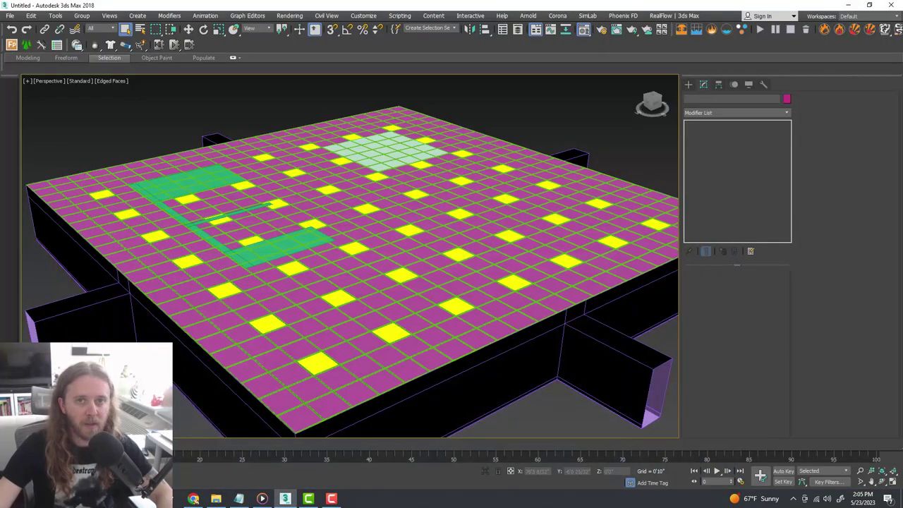
# Open the CeilingTile sub-material of the Ceiling material at its map slots
pyautogui.press('m')
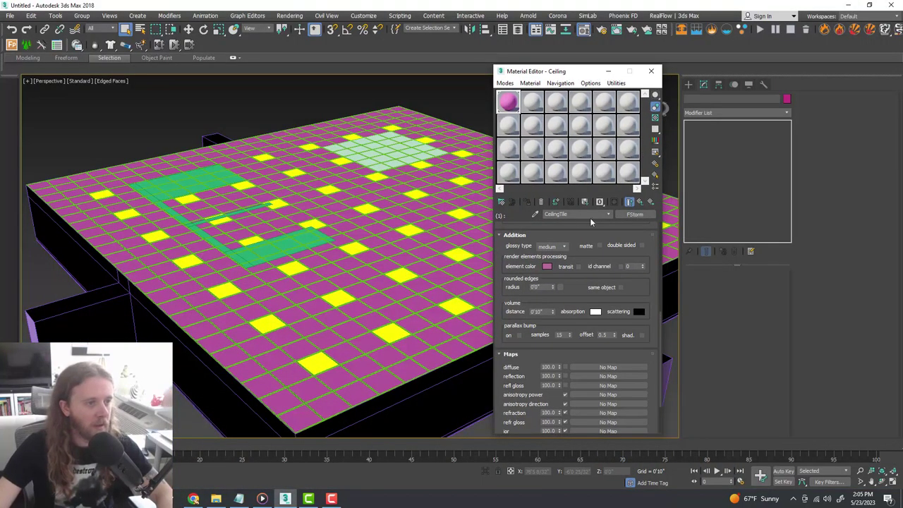
pyautogui.click(609, 215)
pyautogui.click(556, 220)
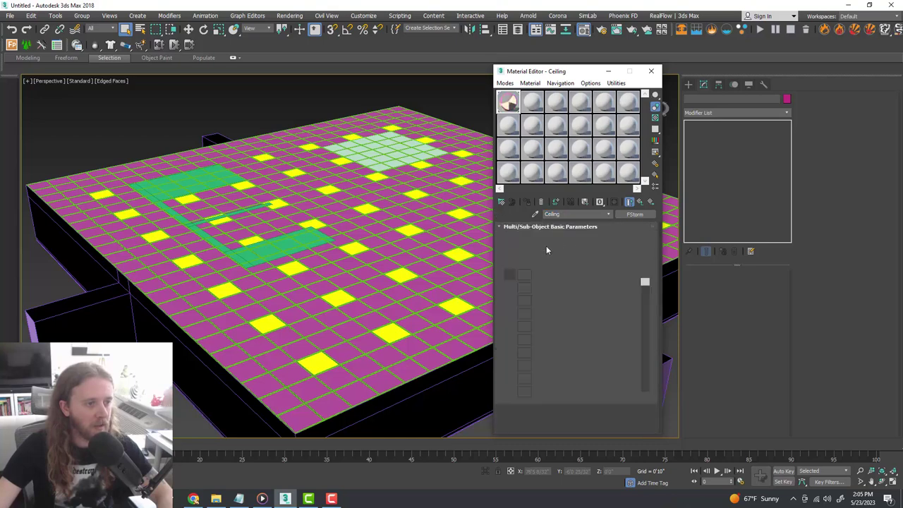
pyautogui.click(587, 276)
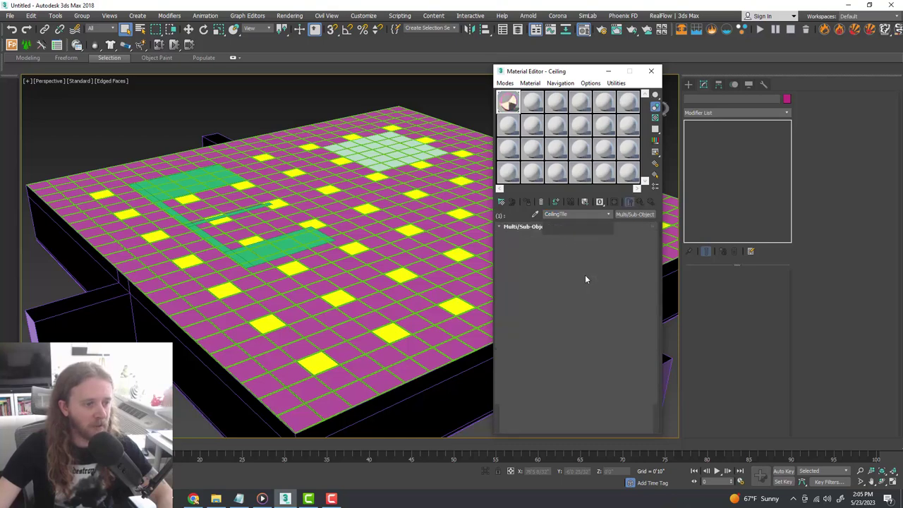
pyautogui.scroll(-10, 585, 282)
pyautogui.scroll(-3, 558, 317)
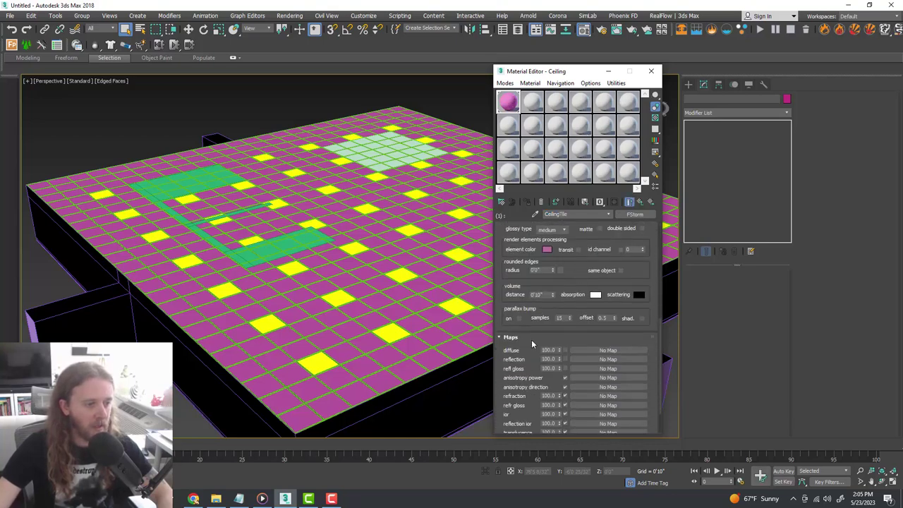
pyautogui.click(591, 350)
pyautogui.click(517, 97)
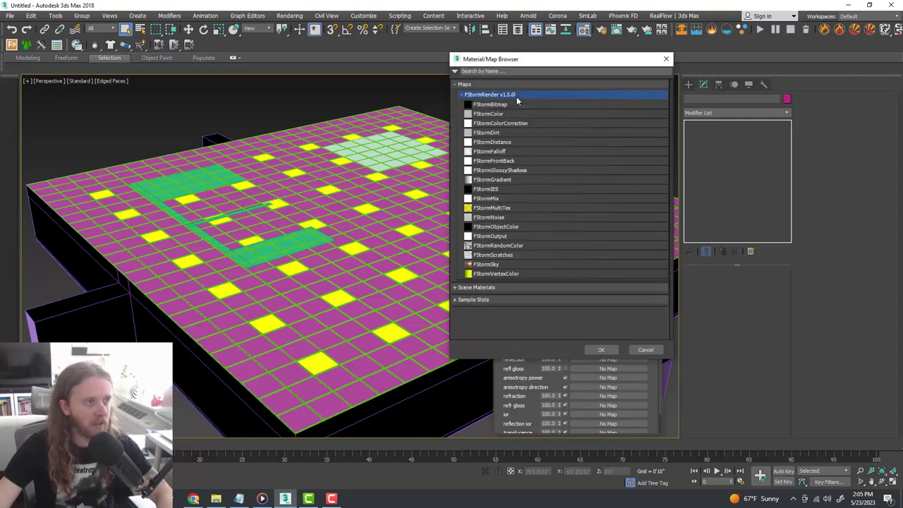
pyautogui.press('Escape')
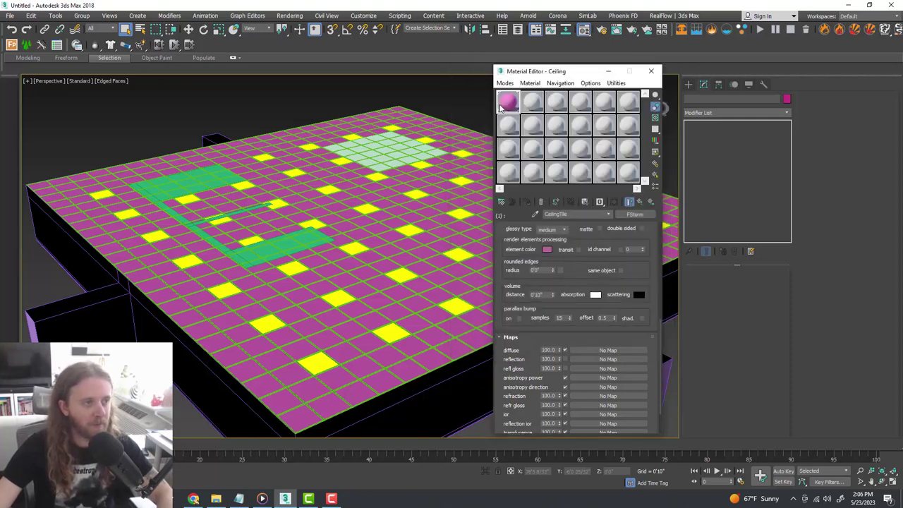
# Load ceiling_tile_04.png into the CeilingTile diffuse bitmap, show it in the viewport, and close the Material Editor
pyautogui.click(603, 320)
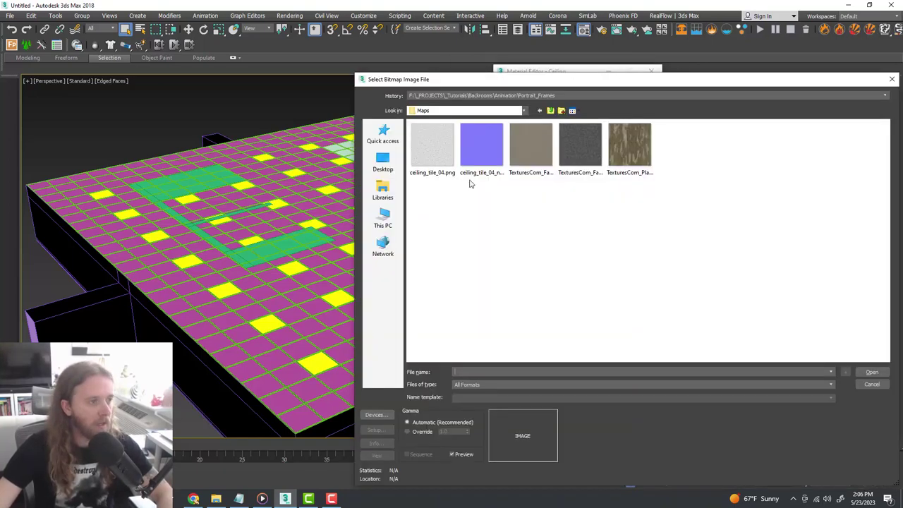
pyautogui.click(444, 156)
pyautogui.click(872, 372)
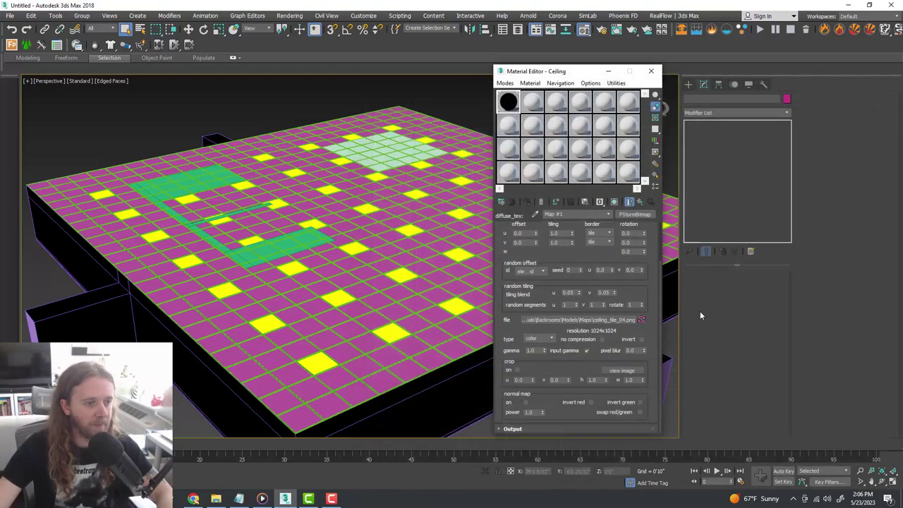
pyautogui.click(617, 204)
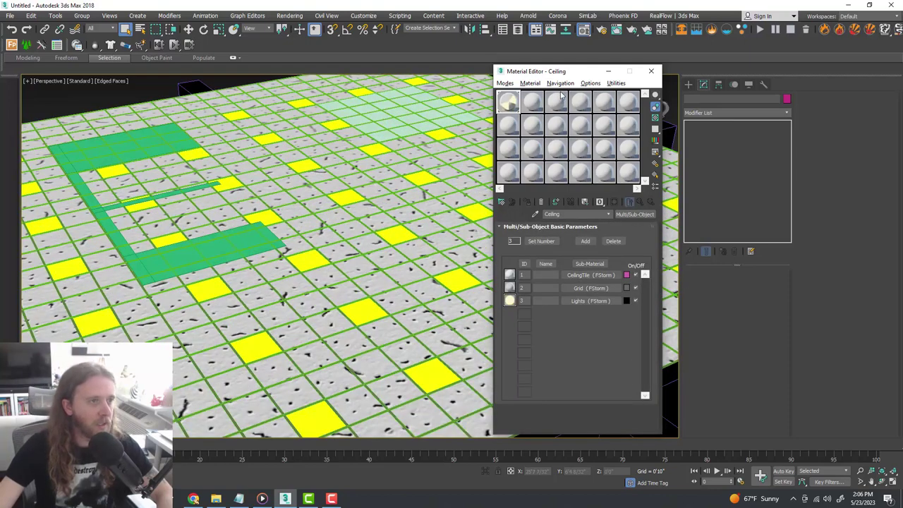
pyautogui.moveTo(557, 73); pyautogui.dragTo(604, 78)
pyautogui.click(658, 72)
# Add a UVW Map modifier to the ceiling plane
pyautogui.click(503, 229)
pyautogui.keyDown('alt'); pyautogui.moveTo(554, 270); pyautogui.dragTo(527, 266, button='middle'); pyautogui.keyUp('alt')
pyautogui.click(785, 115)
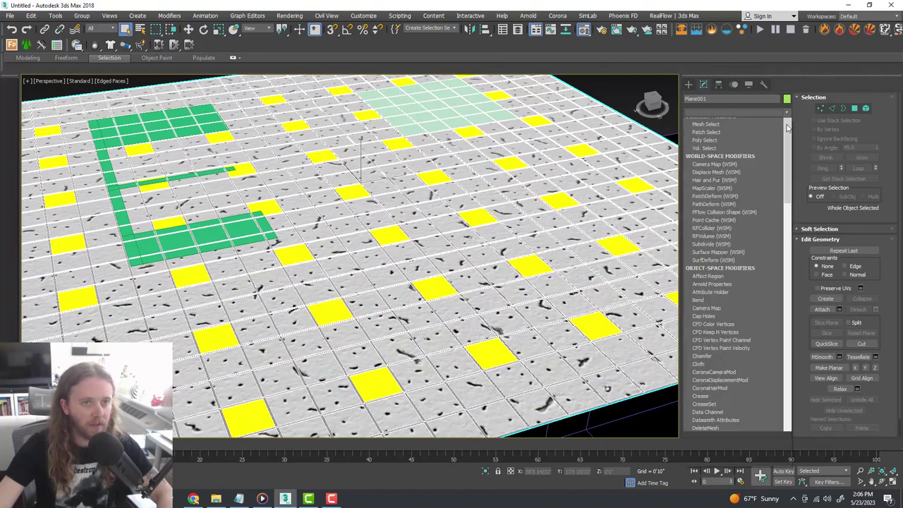
pyautogui.moveTo(789, 152); pyautogui.dragTo(790, 384)
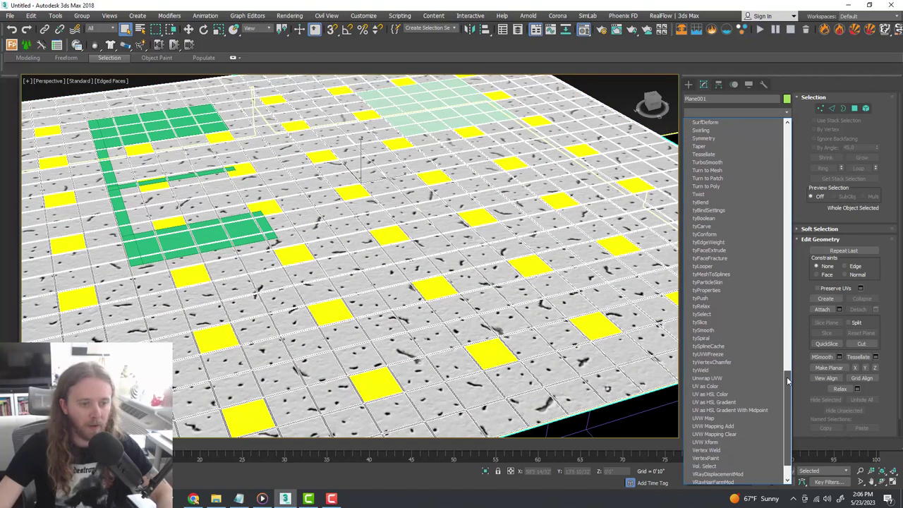
pyautogui.click(748, 418)
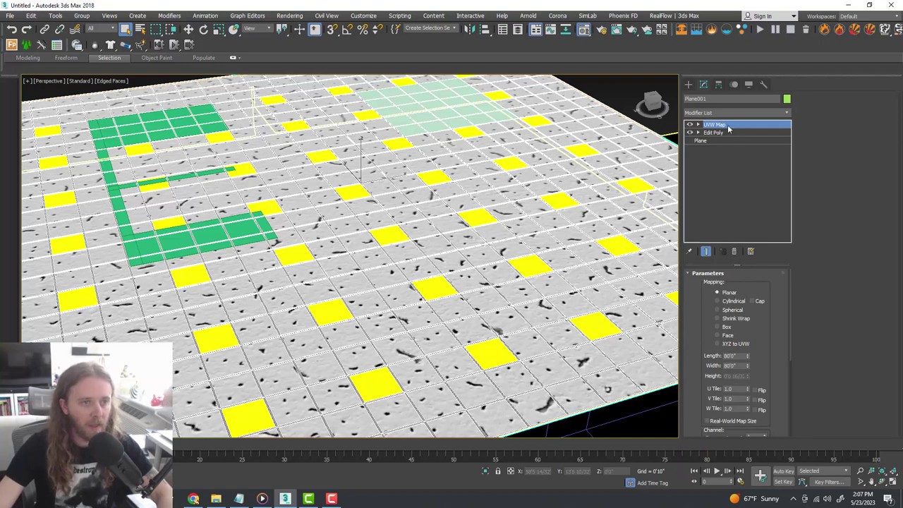
# Scale down the UVW Map gizmo on the ceiling plane until the texture's speckles suit the size of the ceiling tiles
pyautogui.press('w')
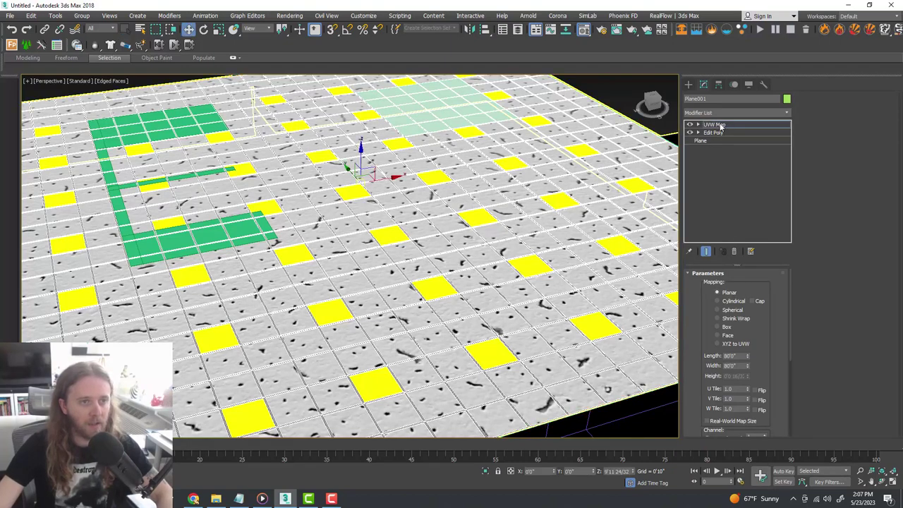
pyautogui.scroll(-3, 532, 191)
pyautogui.keyDown('alt'); pyautogui.moveTo(466, 152); pyautogui.dragTo(453, 173, button='middle'); pyautogui.keyUp('alt')
pyautogui.press('r')
pyautogui.moveTo(402, 189); pyautogui.dragTo(402, 371)
pyautogui.scroll(5, 407, 190)
pyautogui.moveTo(406, 194); pyautogui.dragTo(402, 267)
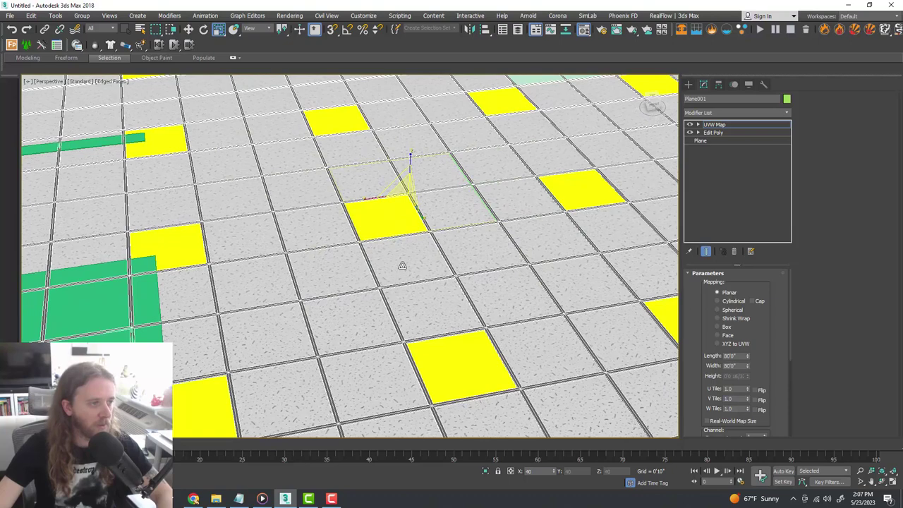
pyautogui.scroll(6, 403, 198)
pyautogui.moveTo(406, 238); pyautogui.dragTo(408, 287)
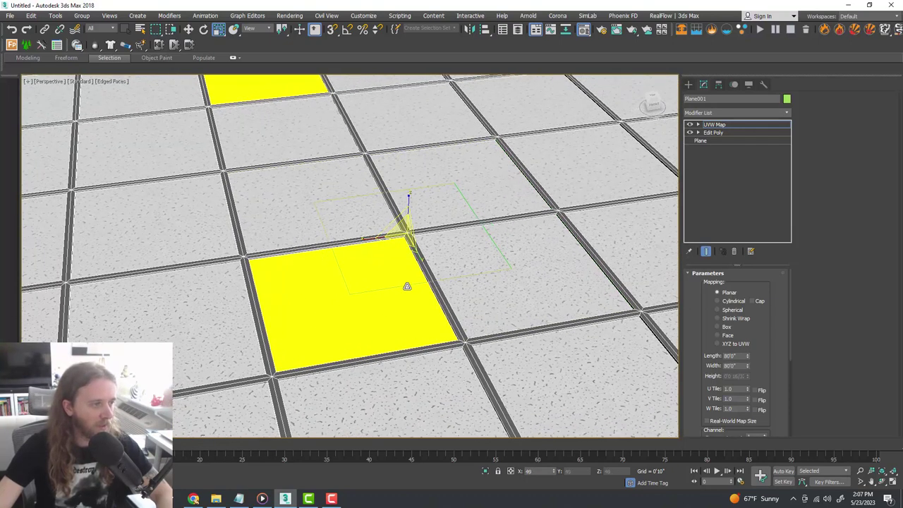
# Shift the UVW Map gizmo across the ceiling to check the texture placement, and leave gizmo editing
pyautogui.press('w')
pyautogui.moveTo(420, 225); pyautogui.dragTo(321, 193)
pyautogui.keyDown('alt'); pyautogui.moveTo(387, 200); pyautogui.dragTo(445, 232, button='middle'); pyautogui.keyUp('alt')
pyautogui.scroll(-3, 413, 209)
pyautogui.scroll(3, 416, 211)
pyautogui.click(727, 124)
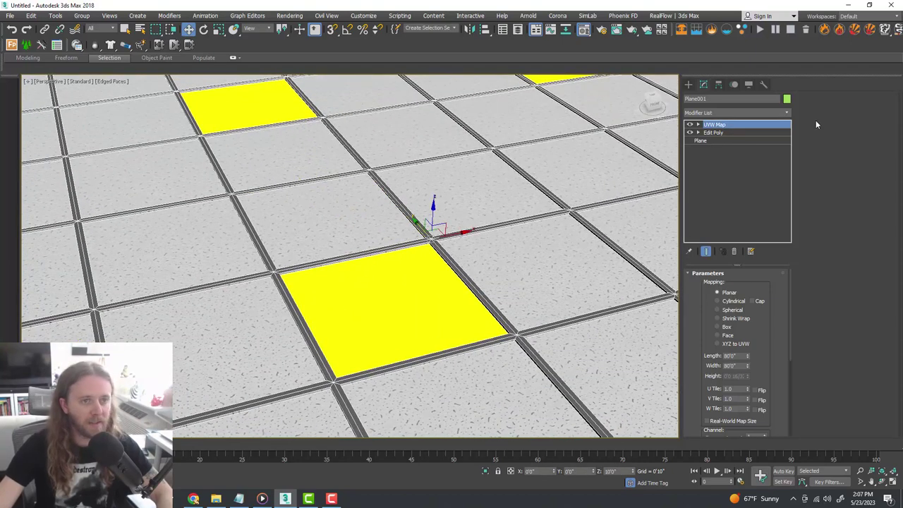
# After checking the ceiling texture page in Chrome, enable the CeilingTile bump map and load ceiling_tile_04_normal.png into it as an FStormBitmap
pyautogui.press('m')
pyautogui.click(591, 266)
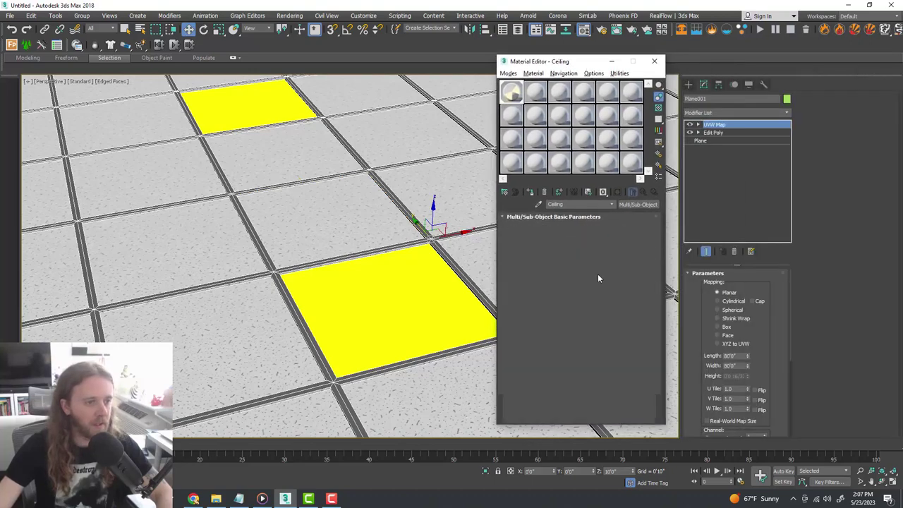
pyautogui.scroll(-5, 590, 297)
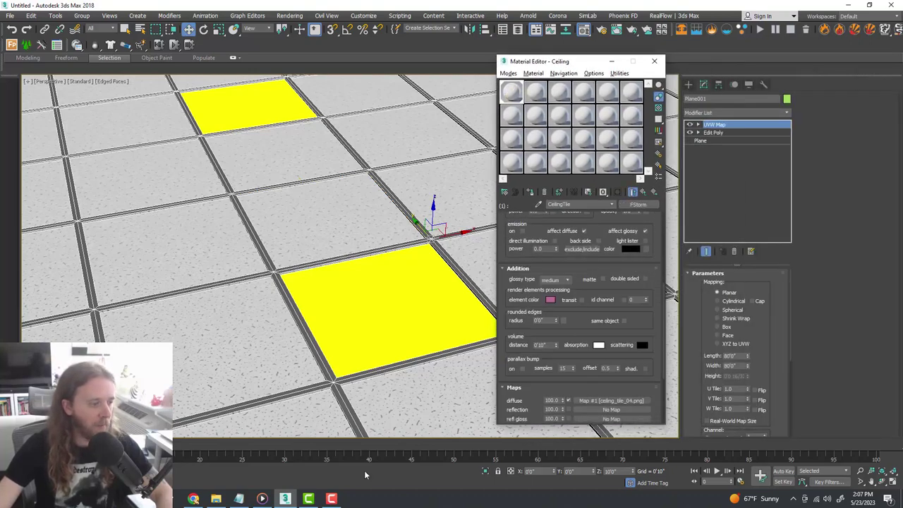
pyautogui.click(193, 499)
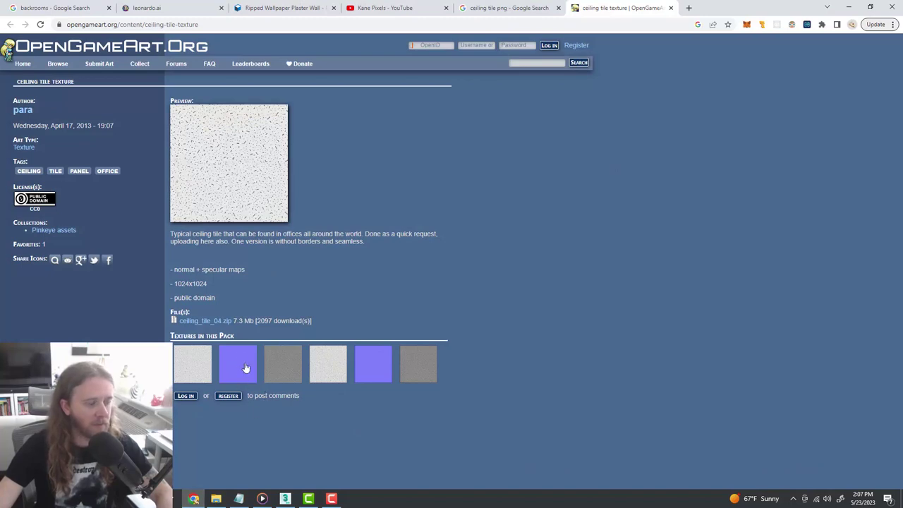
pyautogui.click(849, 6)
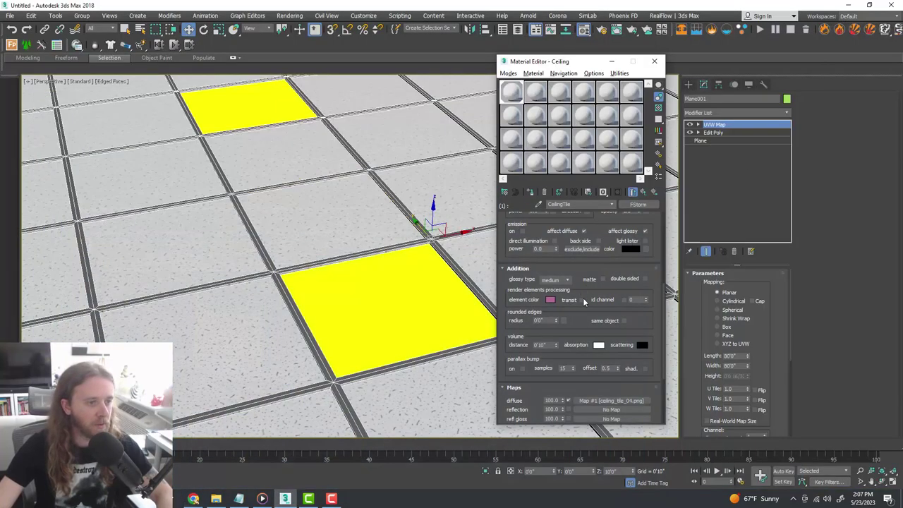
pyautogui.scroll(-3, 583, 321)
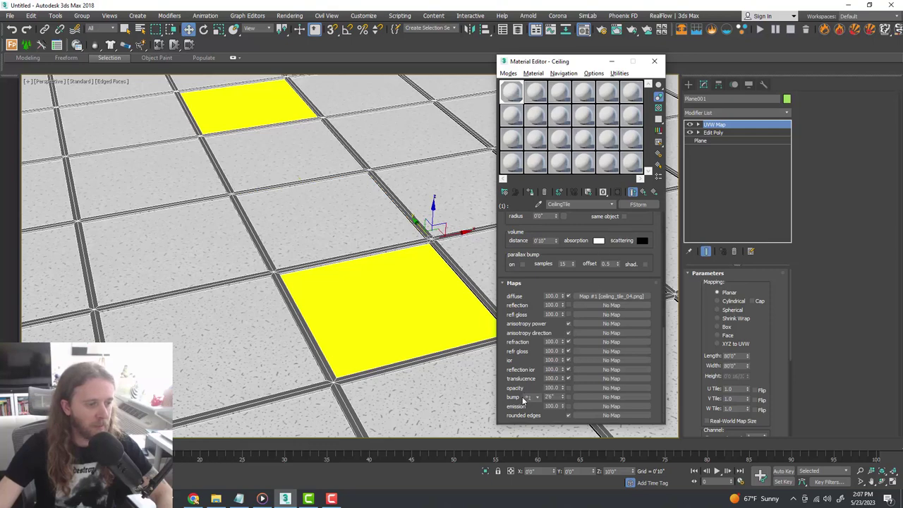
pyautogui.click(569, 397)
pyautogui.click(590, 396)
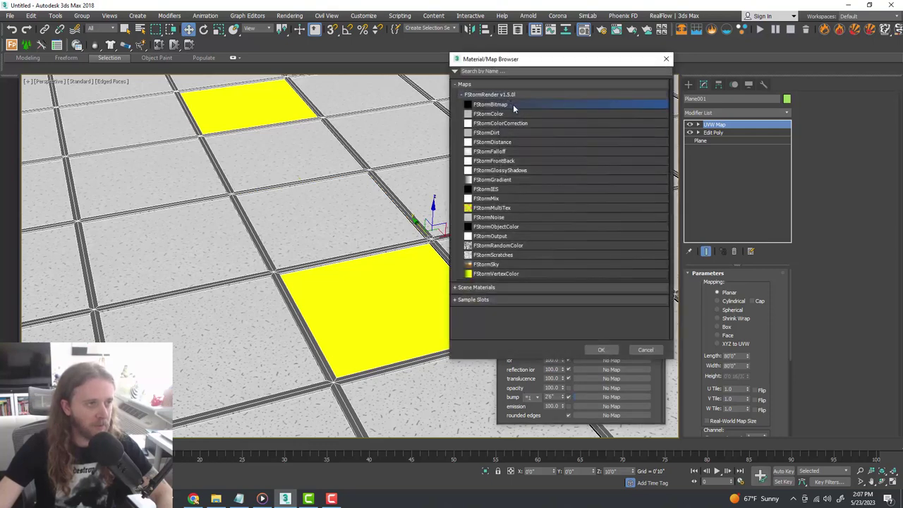
pyautogui.doubleClick(513, 106)
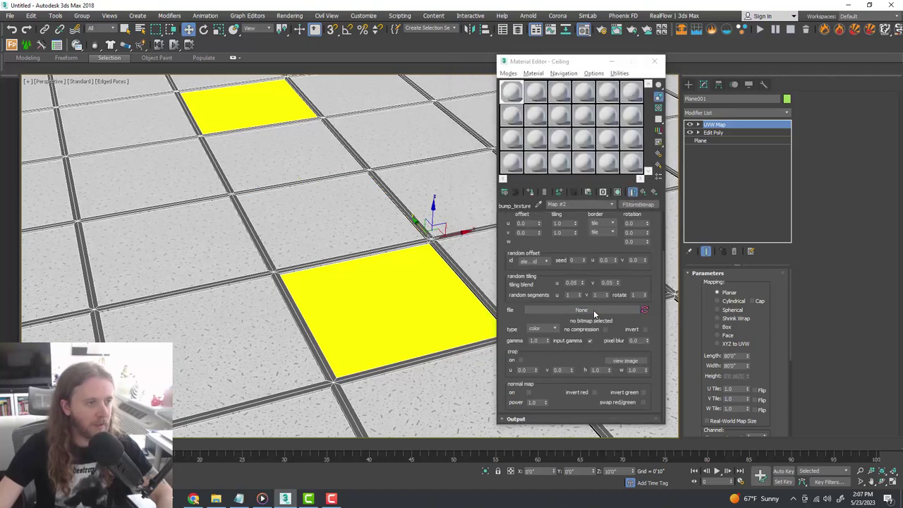
pyautogui.click(595, 313)
pyautogui.click(482, 150)
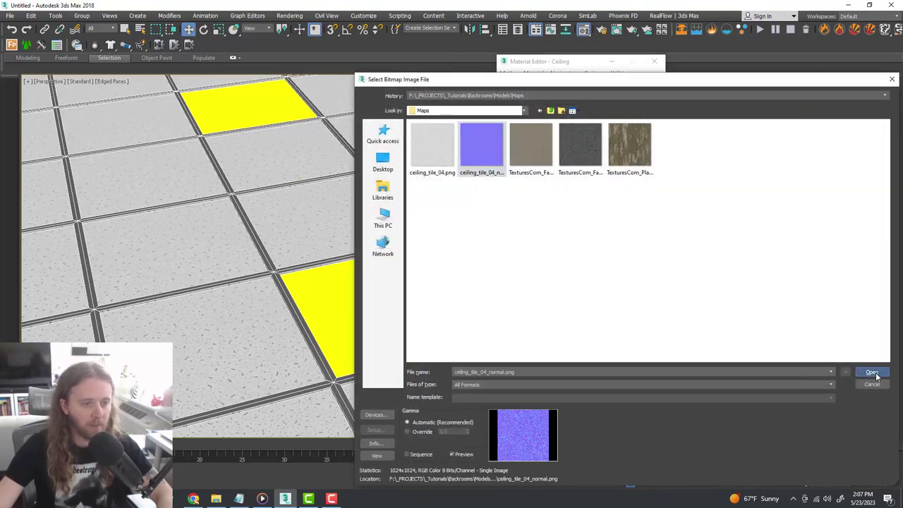
pyautogui.click(873, 373)
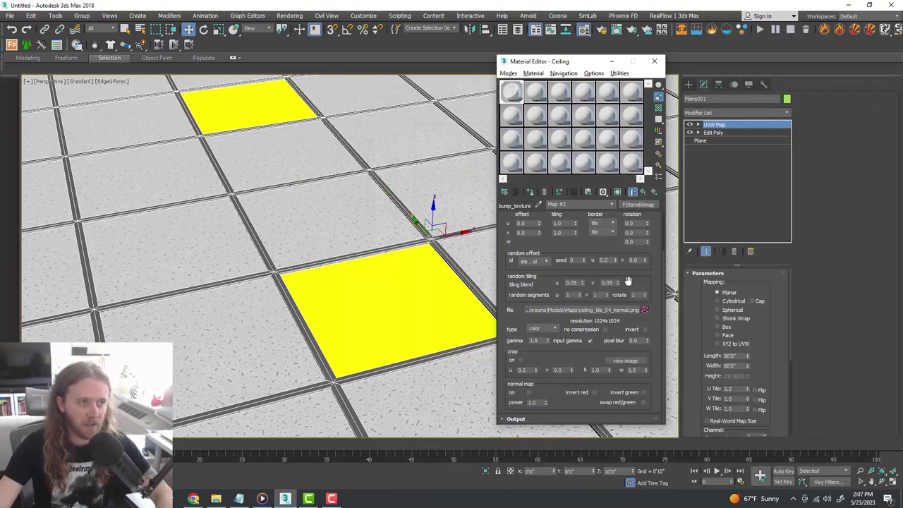
# Set the CeilingTile bump amount to 0'1" and close the Material Editor
pyautogui.scroll(2, 627, 261)
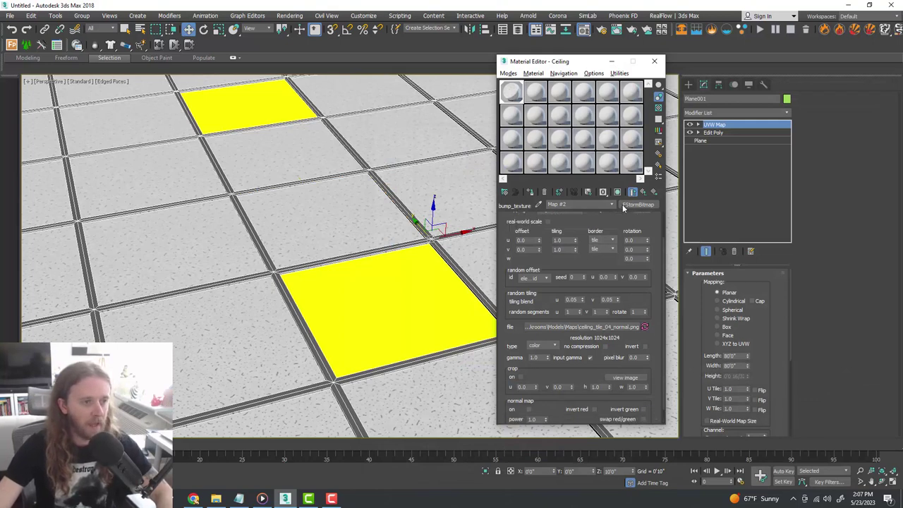
pyautogui.click(611, 204)
pyautogui.click(602, 214)
pyautogui.scroll(-5, 595, 296)
pyautogui.scroll(-3, 584, 313)
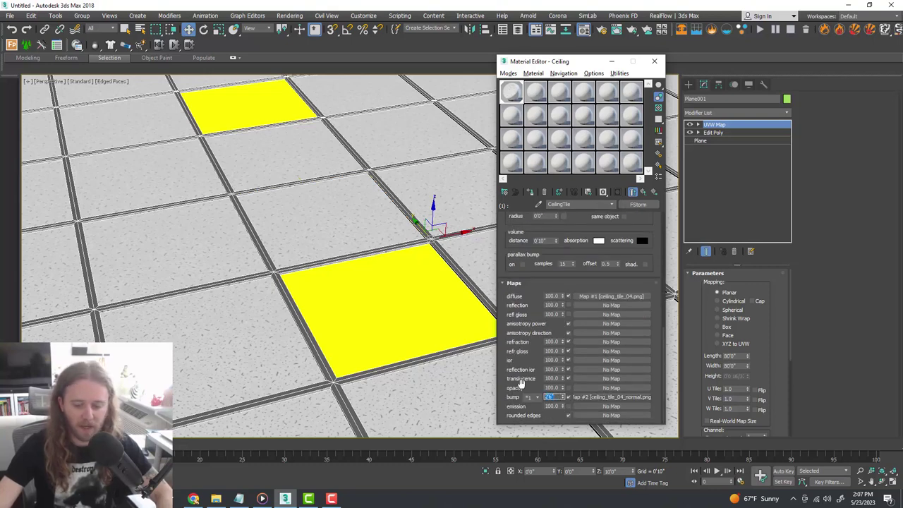
pyautogui.press('Return')
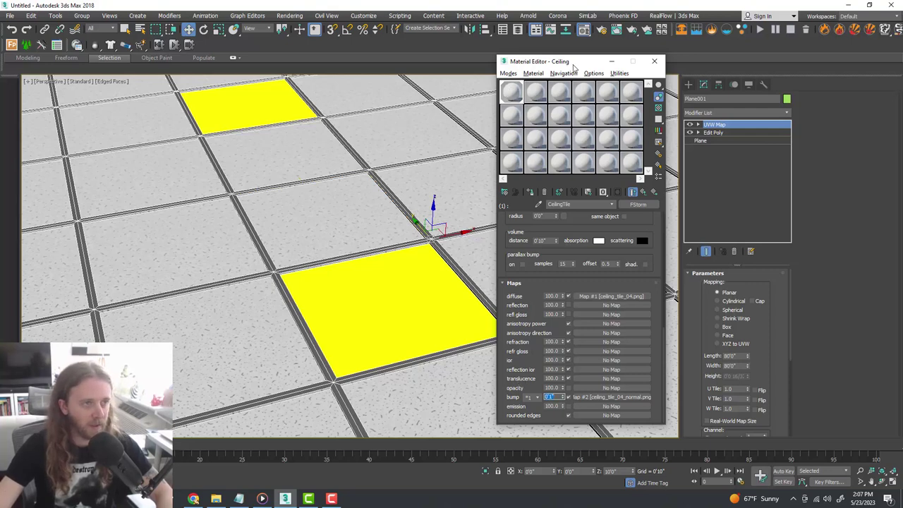
pyautogui.click(611, 193)
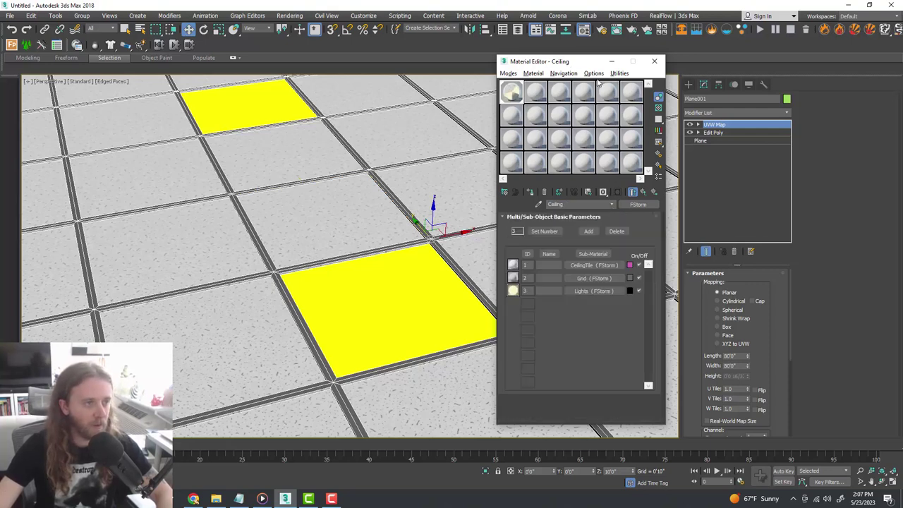
pyautogui.click(654, 61)
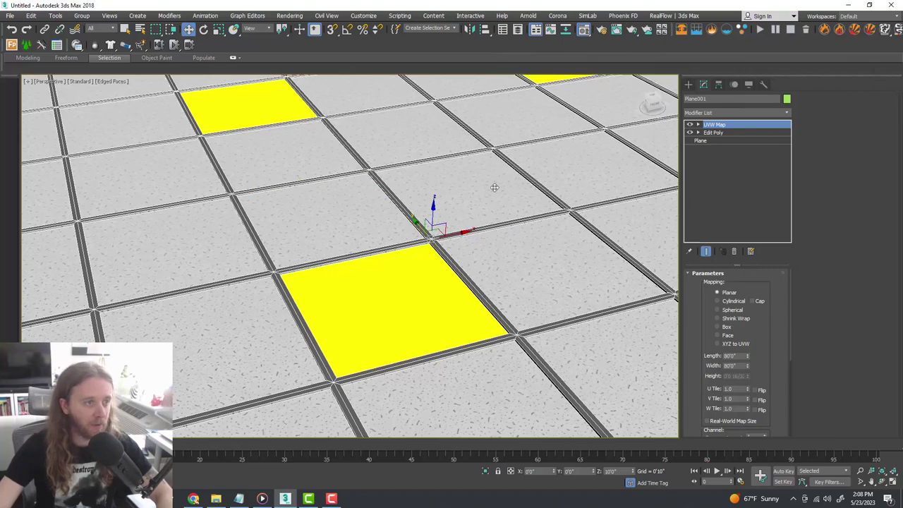
# Select the floor object through the camera view and isolate it in a maximized Perspective view
pyautogui.press('c')
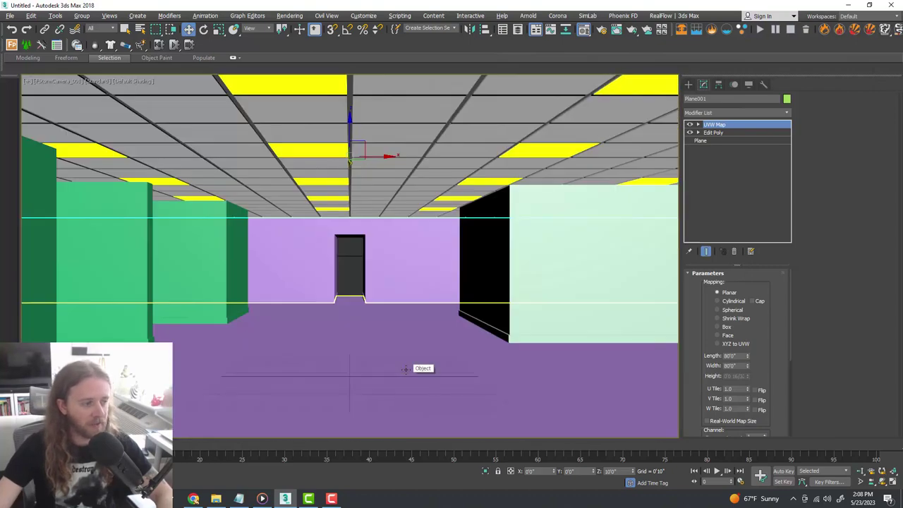
pyautogui.click(406, 369)
pyautogui.hotkey('alt', 'w')
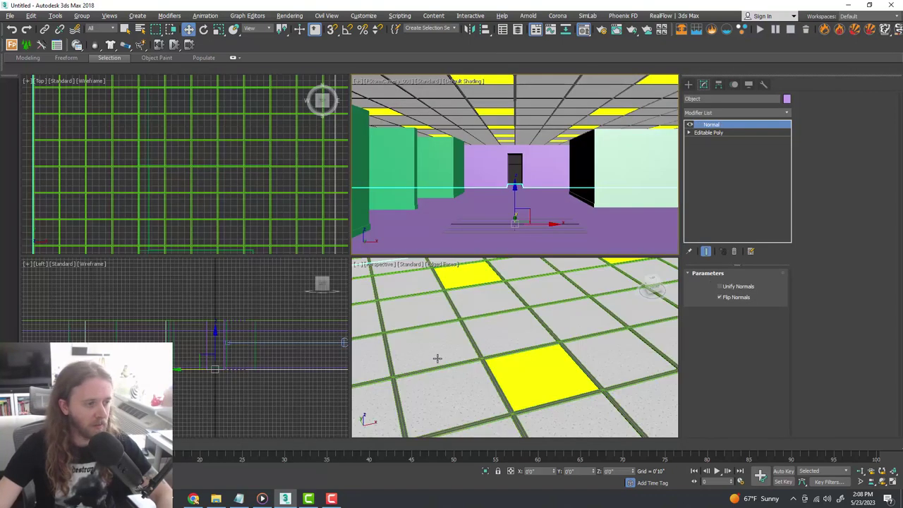
pyautogui.rightClick(474, 350)
pyautogui.hotkey('alt', 'w')
pyautogui.scroll(-10, 450, 322)
pyautogui.scroll(-4, 451, 333)
pyautogui.moveTo(452, 333); pyautogui.dragTo(486, 304, button='middle')
pyautogui.hotkey('alt', 'q')
pyautogui.scroll(4, 350, 268)
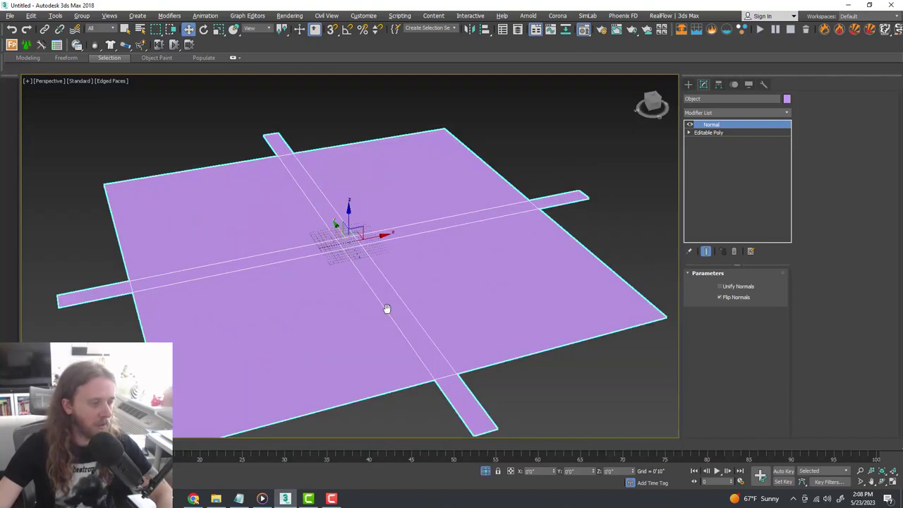
pyautogui.scroll(-1, 385, 311)
pyautogui.scroll(3, 381, 271)
pyautogui.scroll(-3, 402, 283)
pyautogui.scroll(1, 417, 296)
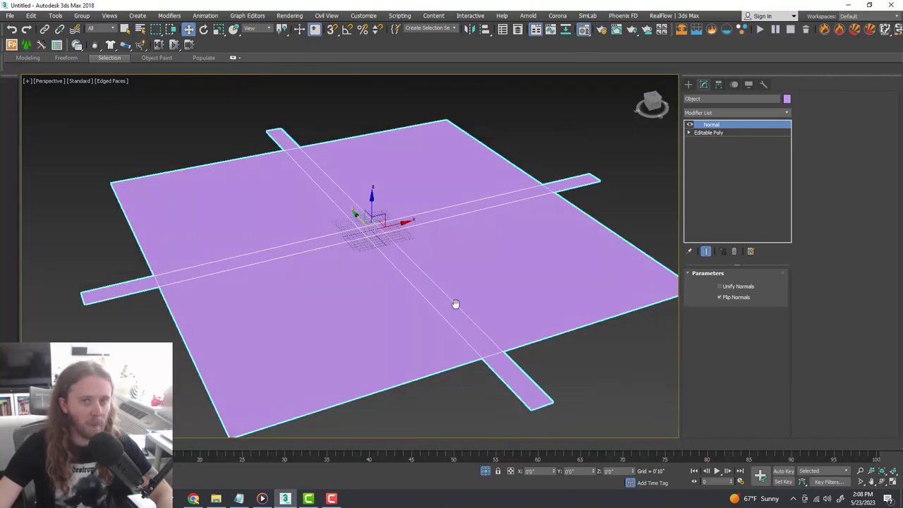
pyautogui.moveTo(459, 305); pyautogui.dragTo(439, 303, button='middle')
# Open the Material Editor and select the second sample slot for the floor material
pyautogui.press('m')
pyautogui.moveTo(631, 103); pyautogui.dragTo(526, 80)
pyautogui.click(510, 112)
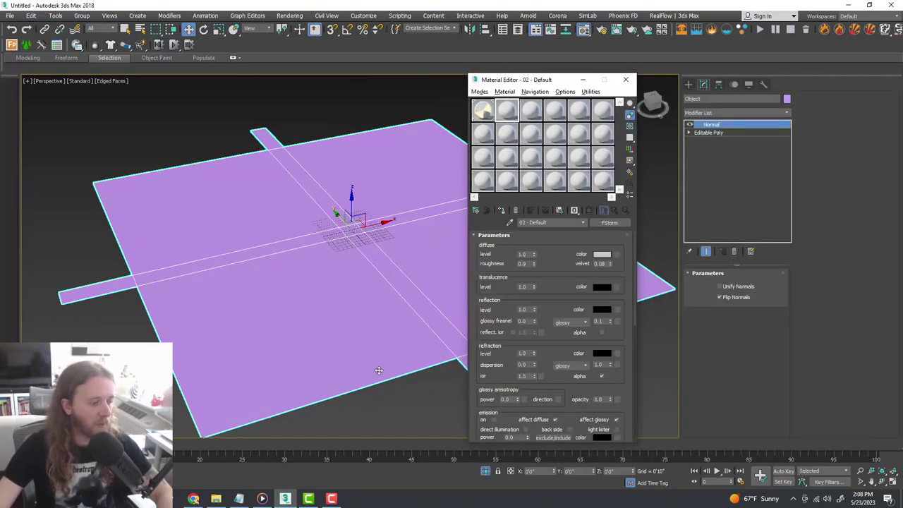
# Switch to Chrome, review the ripped wallpaper texture and the wallpaper search results on textures.com, and return to 3ds Max
pyautogui.click(194, 499)
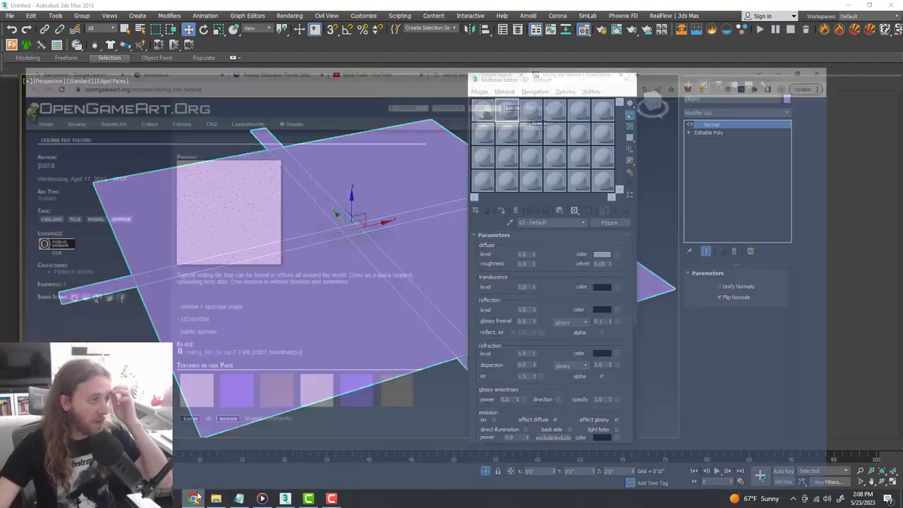
pyautogui.click(296, 8)
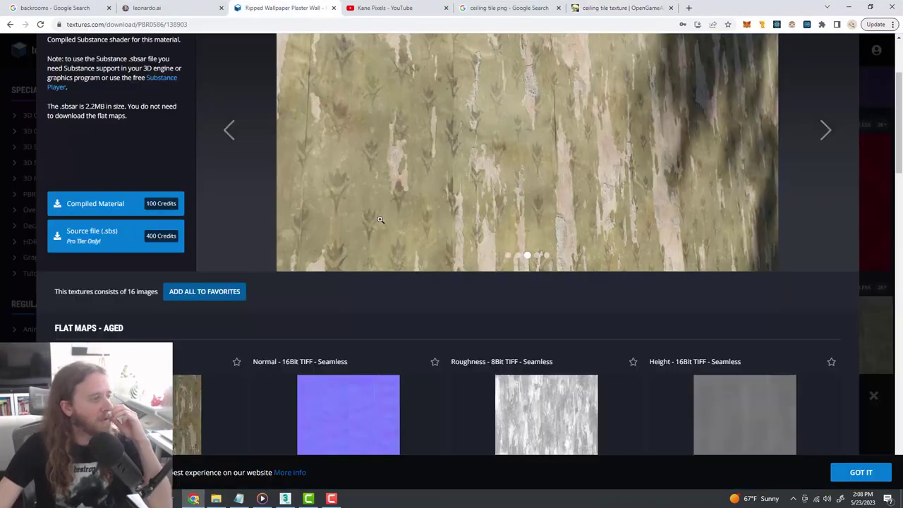
pyautogui.scroll(3, 380, 220)
pyautogui.click(297, 59)
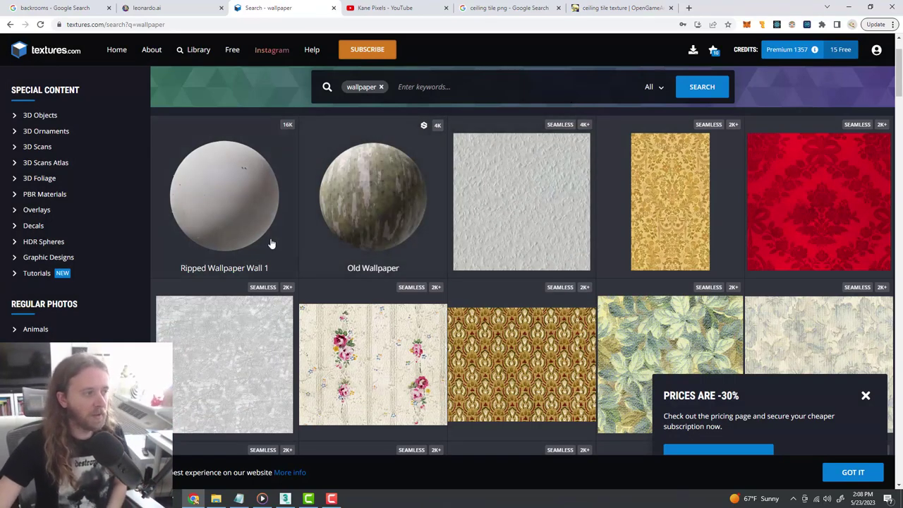
pyautogui.click(849, 7)
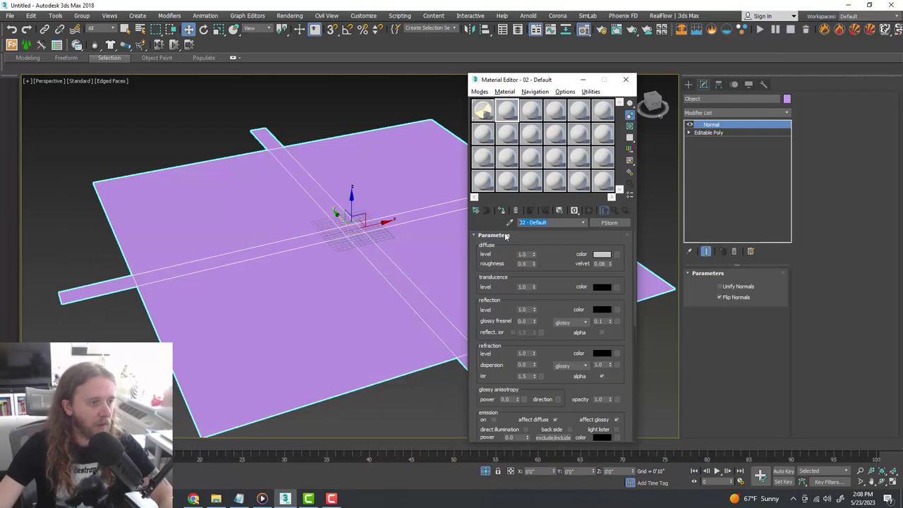
# Rename the selected material as Floor and bring up its map slots
pyautogui.write('Floor')
pyautogui.scroll(-5, 547, 289)
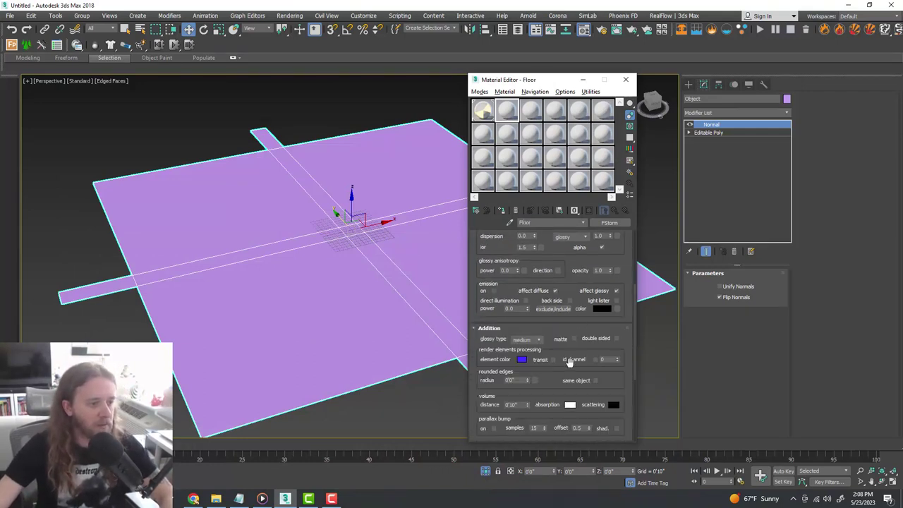
pyautogui.scroll(-5, 563, 361)
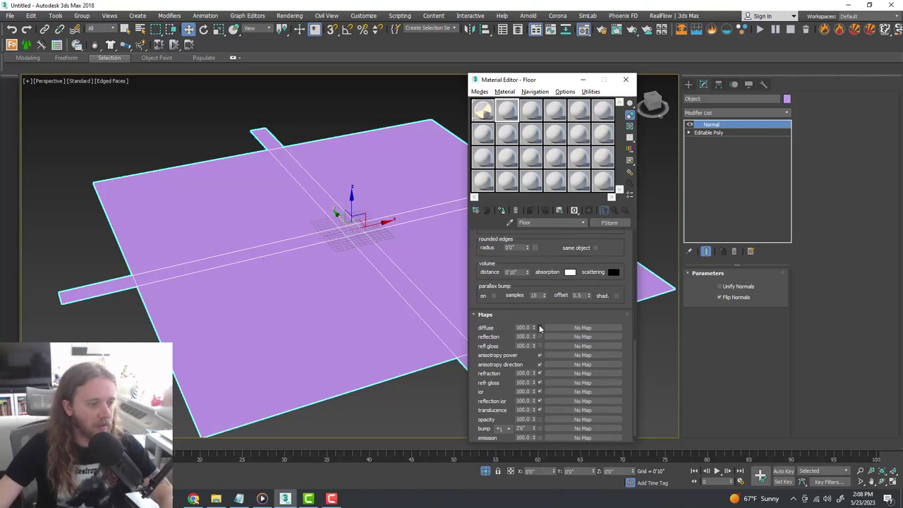
# Load TexturesCom_Fabric_Carpet_4K_albedo.tif as an FStormBitmap in the Floor material's diffuse map slot and return to the parent material
pyautogui.click(583, 328)
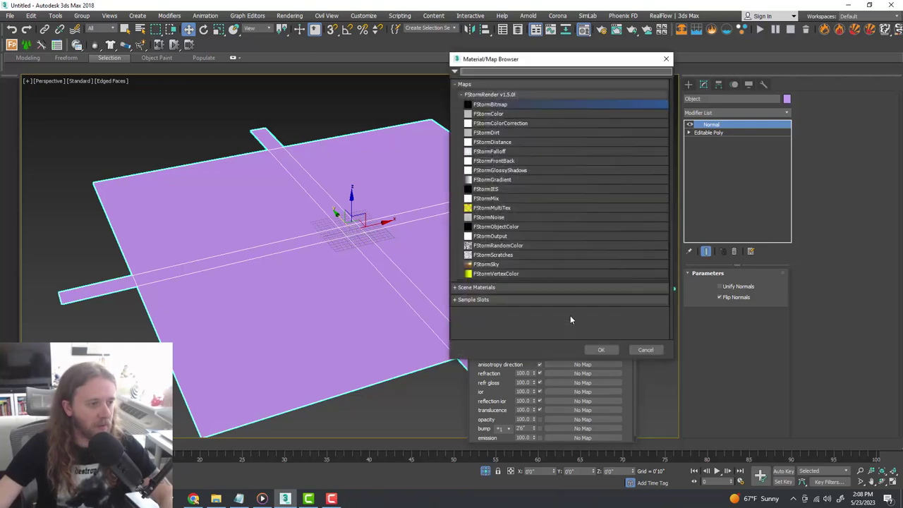
pyautogui.doubleClick(498, 104)
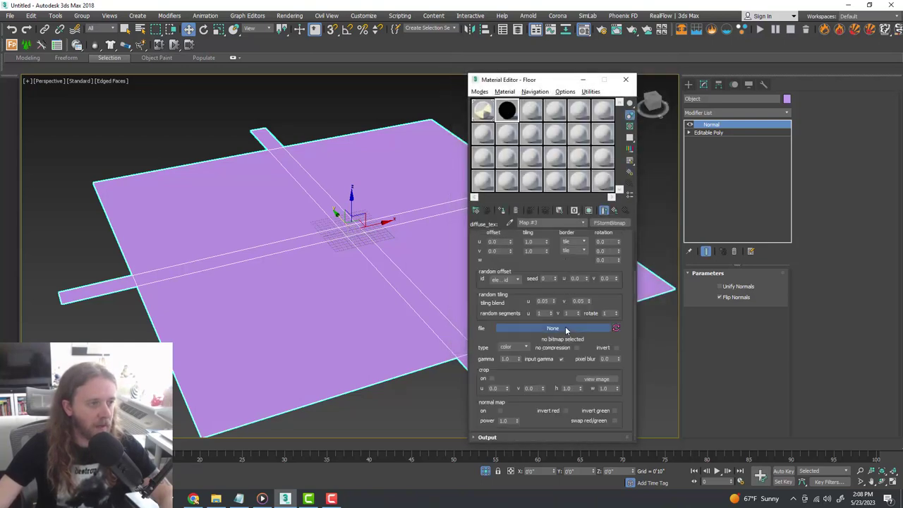
pyautogui.click(566, 329)
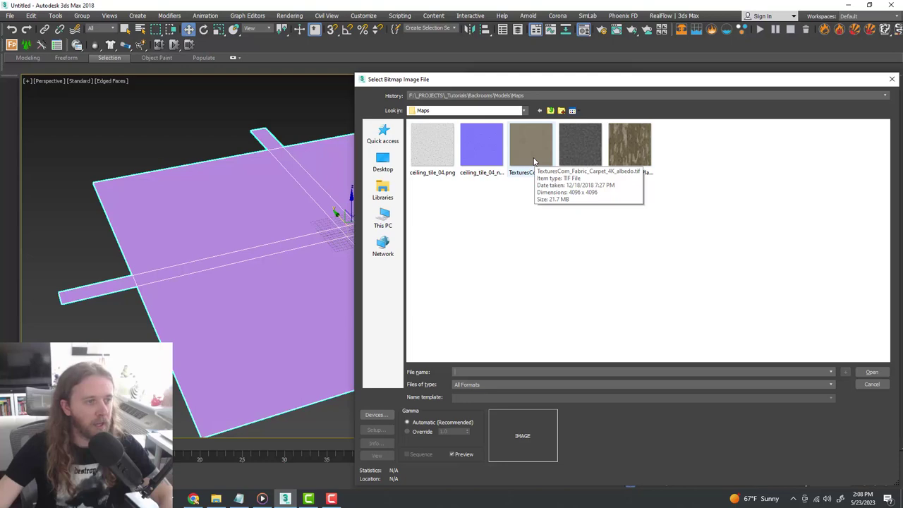
pyautogui.click(534, 148)
pyautogui.click(872, 372)
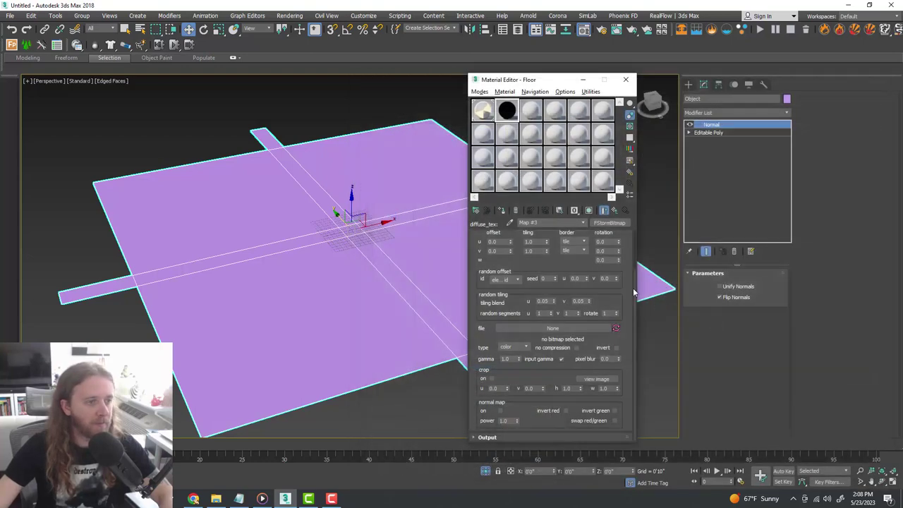
pyautogui.click(584, 223)
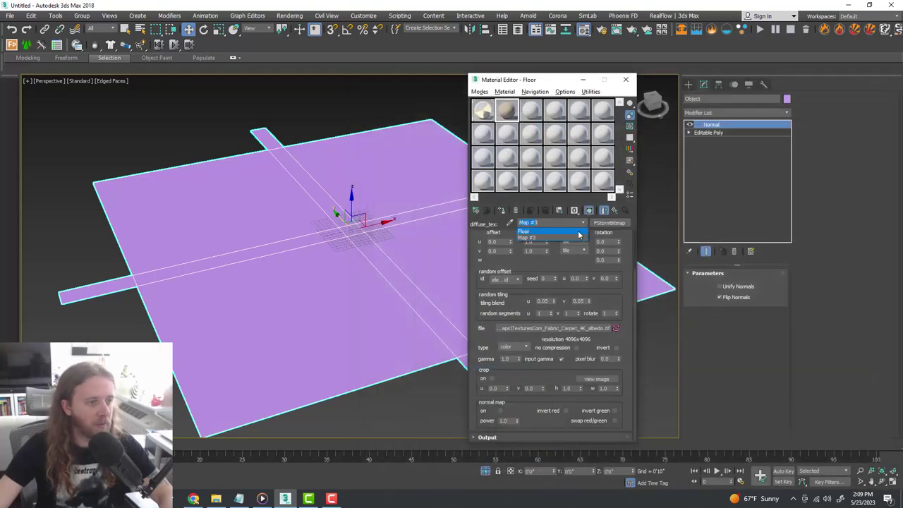
pyautogui.click(579, 233)
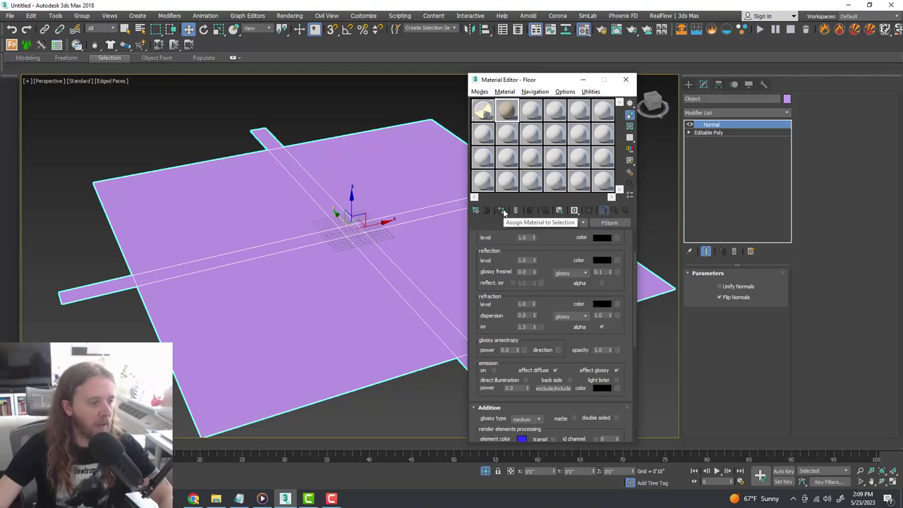
# Assign the Floor material to the selected floor object, clear the Material Editor out of the way and inspect the carpet texture up close
pyautogui.click(503, 211)
pyautogui.scroll(4, 348, 276)
pyautogui.moveTo(361, 264); pyautogui.dragTo(363, 294, button='middle')
pyautogui.scroll(-2, 363, 295)
pyautogui.scroll(3, 357, 231)
pyautogui.scroll(-2, 374, 255)
pyautogui.scroll(1, 396, 270)
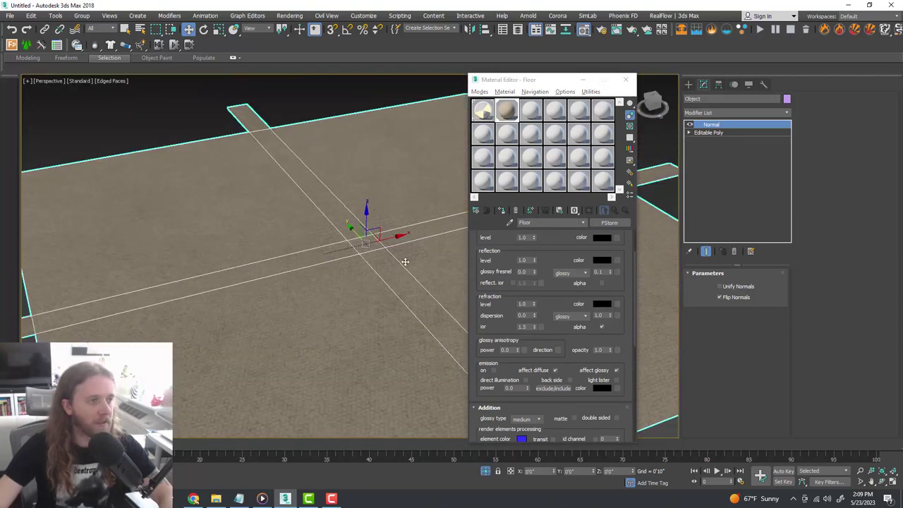
pyautogui.moveTo(528, 83); pyautogui.dragTo(902, 127)
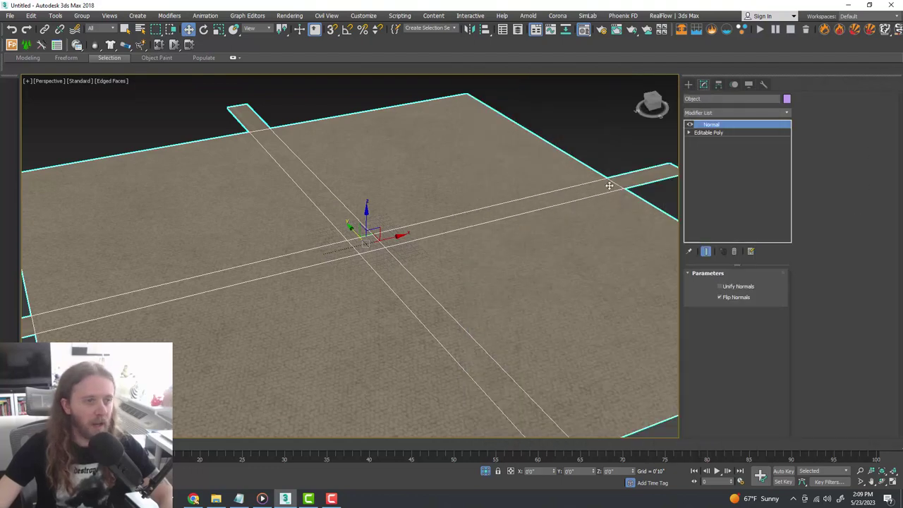
pyautogui.scroll(-4, 421, 221)
pyautogui.scroll(4, 416, 227)
pyautogui.scroll(2, 439, 238)
pyautogui.scroll(-1, 447, 239)
pyautogui.keyDown('alt'); pyautogui.moveTo(448, 238); pyautogui.dragTo(475, 258, button='middle'); pyautogui.keyUp('alt')
pyautogui.scroll(3, 381, 221)
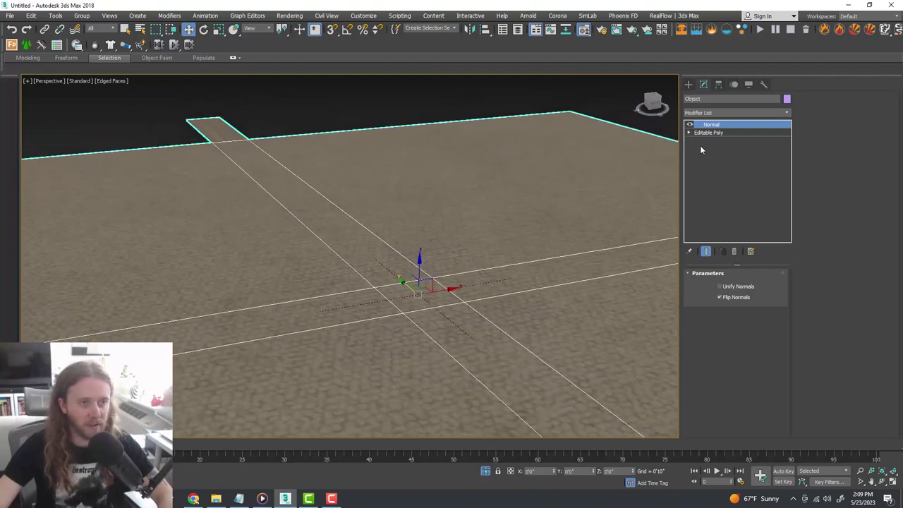
# Rename the selected floor object as Floor
pyautogui.click(772, 114)
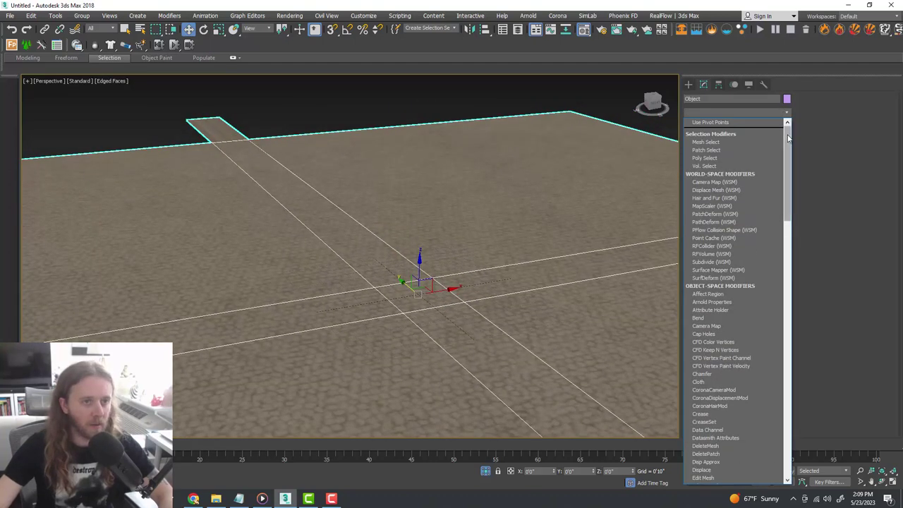
pyautogui.click(805, 135)
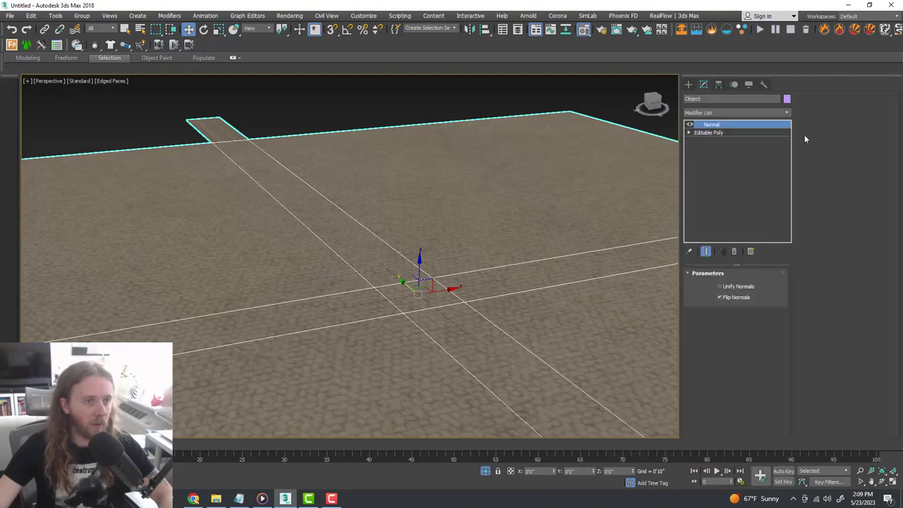
pyautogui.click(714, 99)
pyautogui.write('Floor')
pyautogui.press('Return')
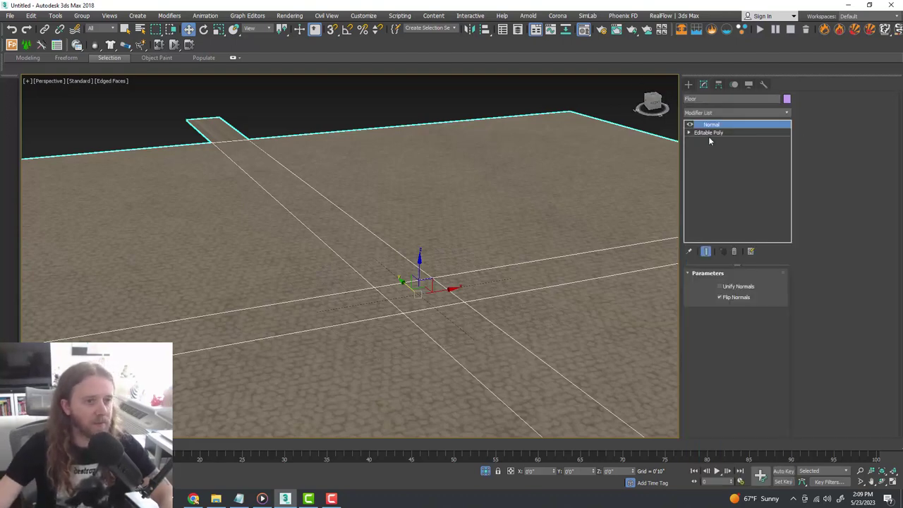
# Add a UVW Map modifier to the floor above its Normal modifier
pyautogui.click(772, 115)
pyautogui.moveTo(787, 197); pyautogui.dragTo(784, 334)
pyautogui.scroll(-7, 766, 366)
pyautogui.scroll(-3, 766, 370)
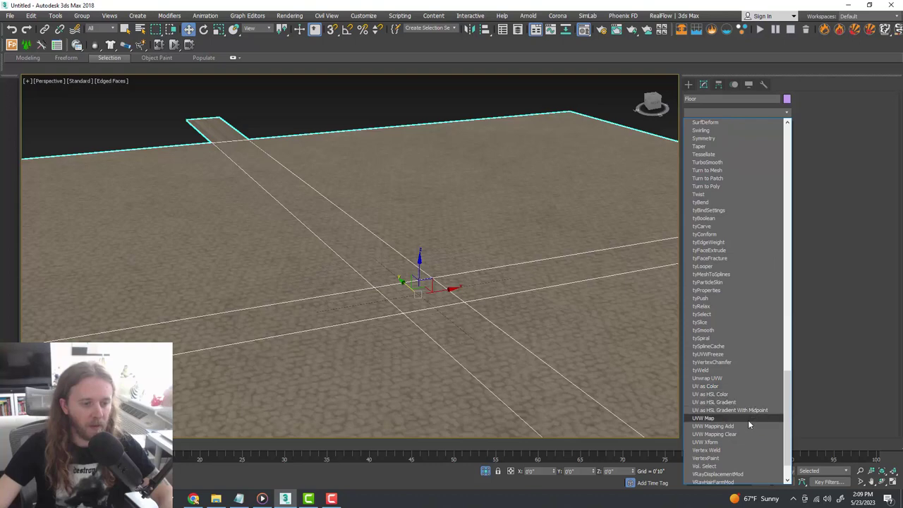
pyautogui.click(748, 419)
# Uniformly scale down the floor's planar UVW Map gizmo so the carpet texture repeats at a much finer size
pyautogui.click(730, 126)
pyautogui.scroll(-3, 502, 171)
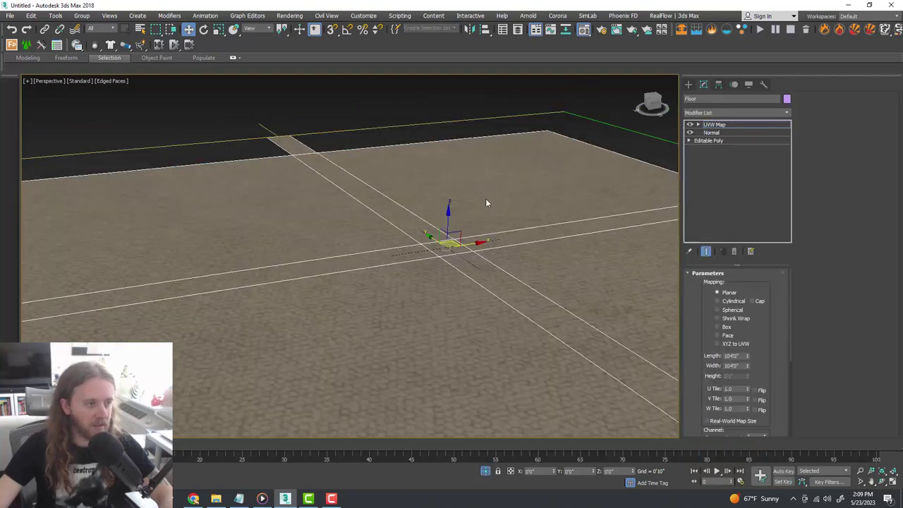
pyautogui.press('r')
pyautogui.scroll(-3, 448, 244)
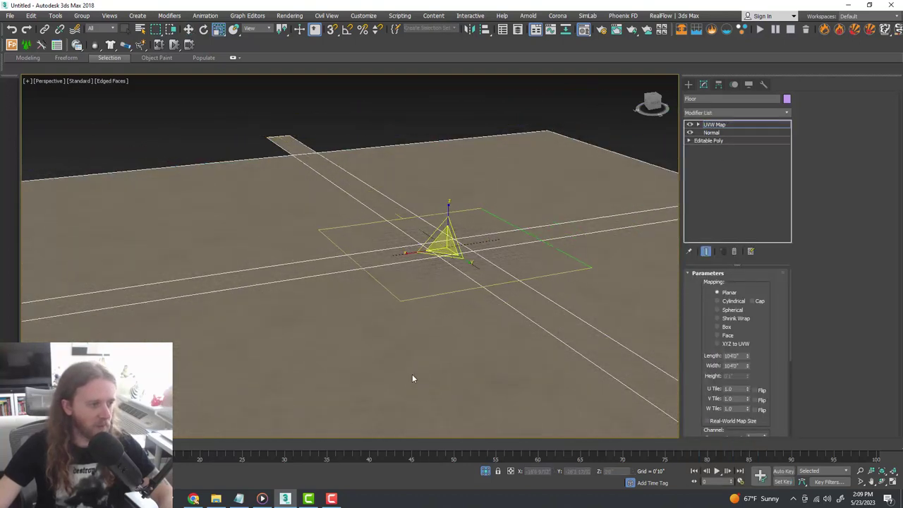
pyautogui.scroll(2, 431, 254)
pyautogui.scroll(2, 430, 255)
pyautogui.keyDown('alt'); pyautogui.moveTo(460, 236); pyautogui.dragTo(470, 253, button='middle'); pyautogui.keyUp('alt')
pyautogui.scroll(2, 471, 247)
pyautogui.scroll(-2, 482, 281)
pyautogui.keyDown('alt'); pyautogui.moveTo(483, 284); pyautogui.dragTo(525, 259, button='middle'); pyautogui.keyUp('alt')
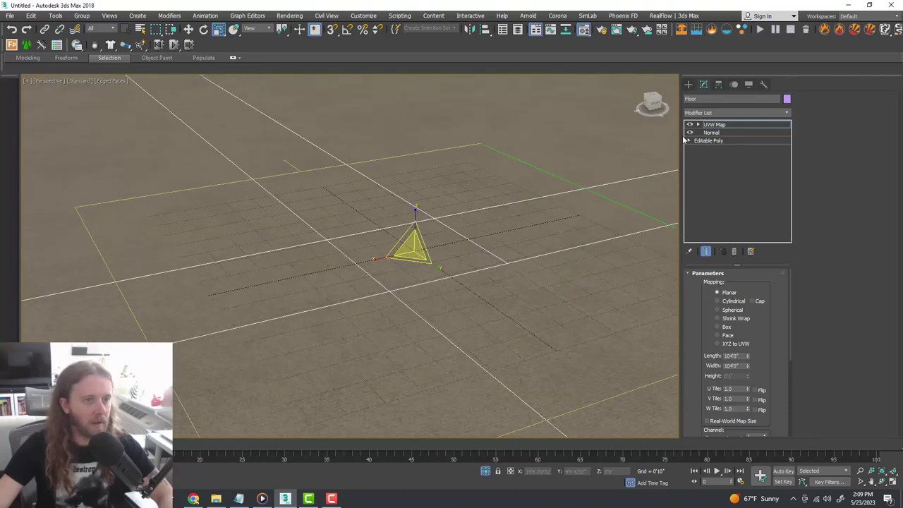
# Leave the gizmo level and add an FStormDisplacement modifier above the floor's UVW Map
pyautogui.click(725, 126)
pyautogui.click(788, 115)
pyautogui.moveTo(788, 130); pyautogui.dragTo(790, 206)
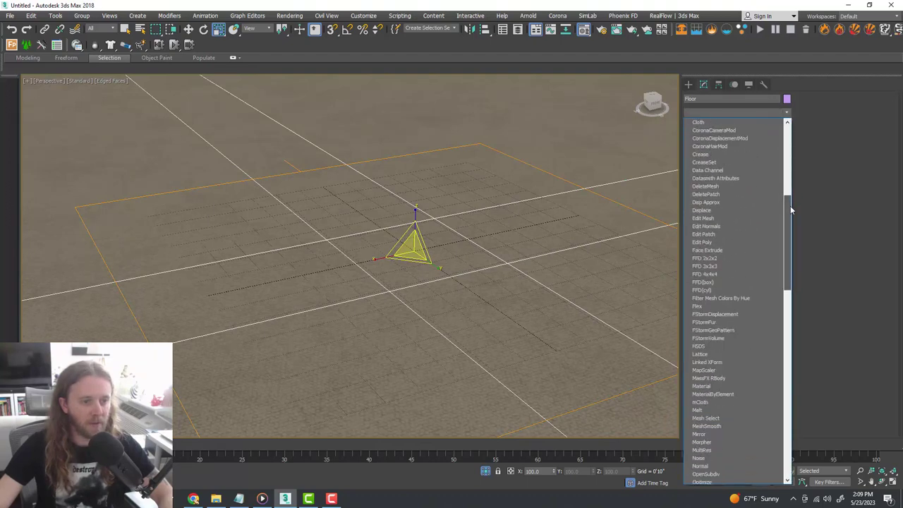
pyautogui.click(738, 315)
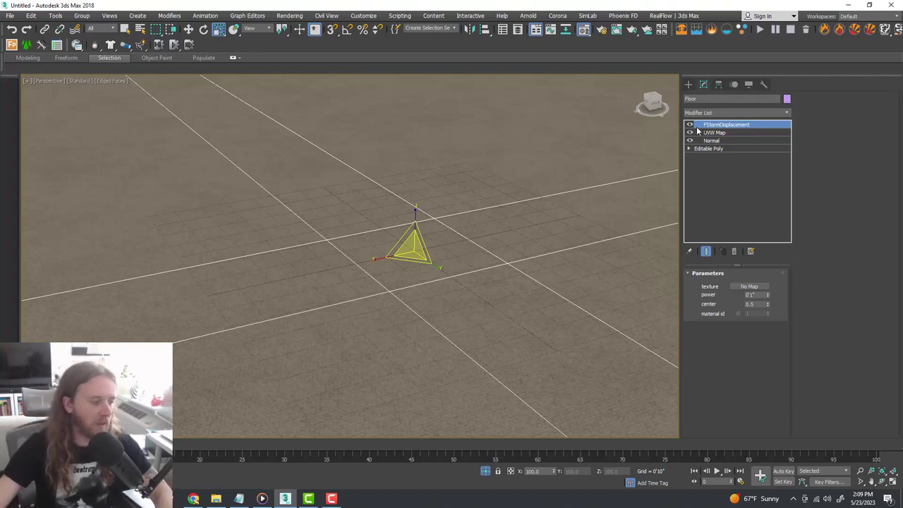
# Switch to Media Player, examine the carpet relief in the Backrooms_01 video around 0:00:06, and return to the floor in 3ds Max
pyautogui.click(262, 499)
pyautogui.moveTo(327, 369); pyautogui.dragTo(294, 368)
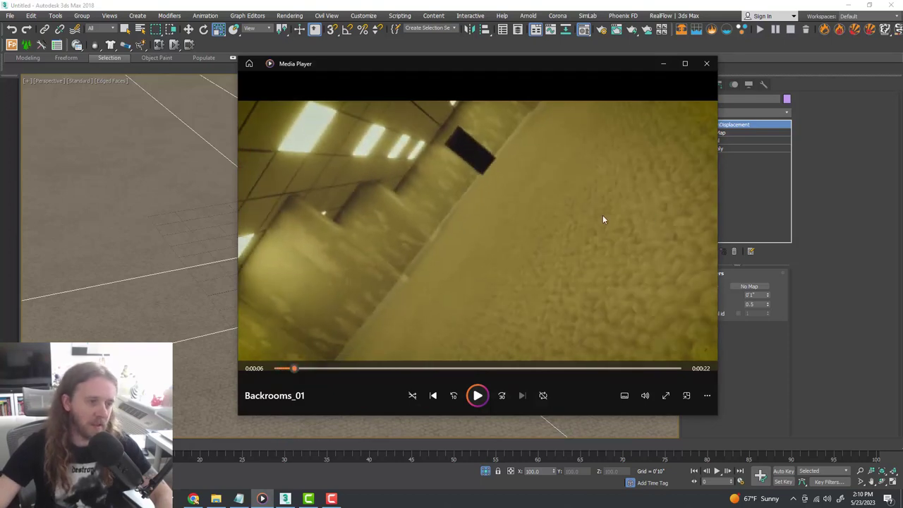
pyautogui.click(663, 65)
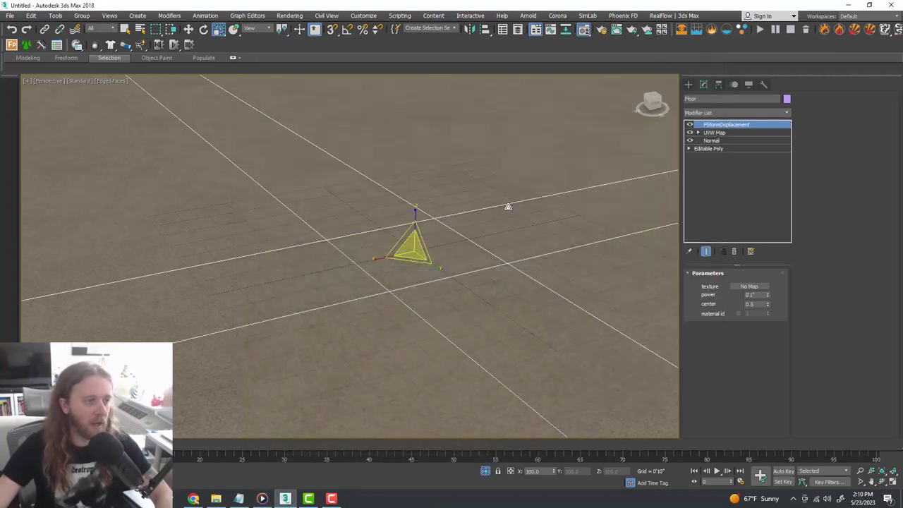
pyautogui.scroll(3, 434, 243)
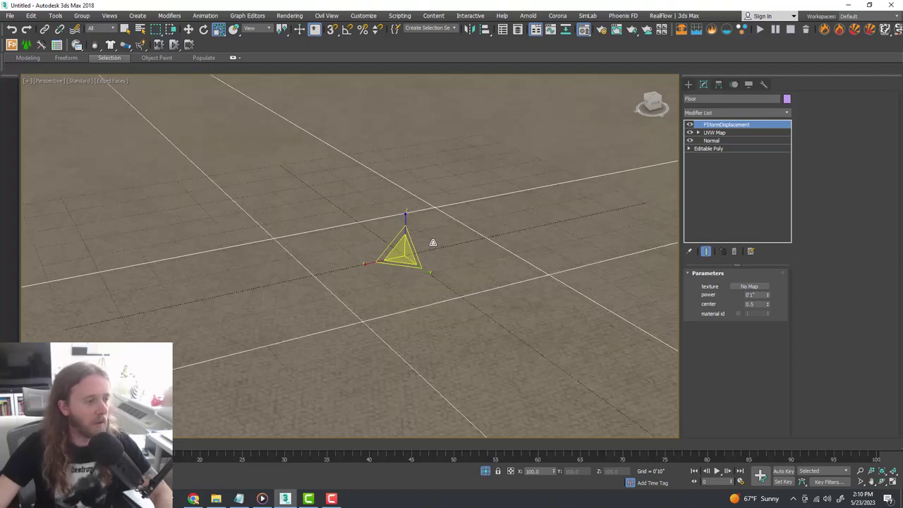
pyautogui.scroll(-1, 496, 248)
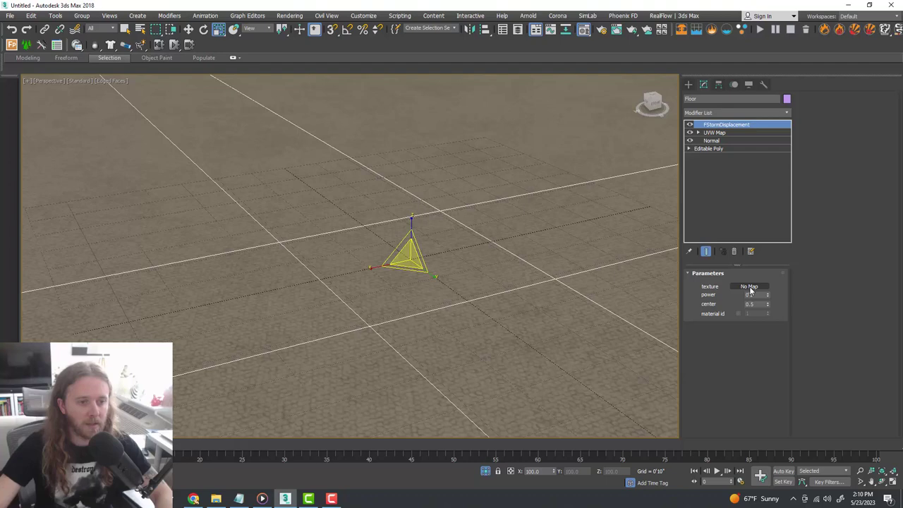
# Assign an FStormBitmap map as the texture of the floor's FStormDisplacement modifier
pyautogui.click(750, 287)
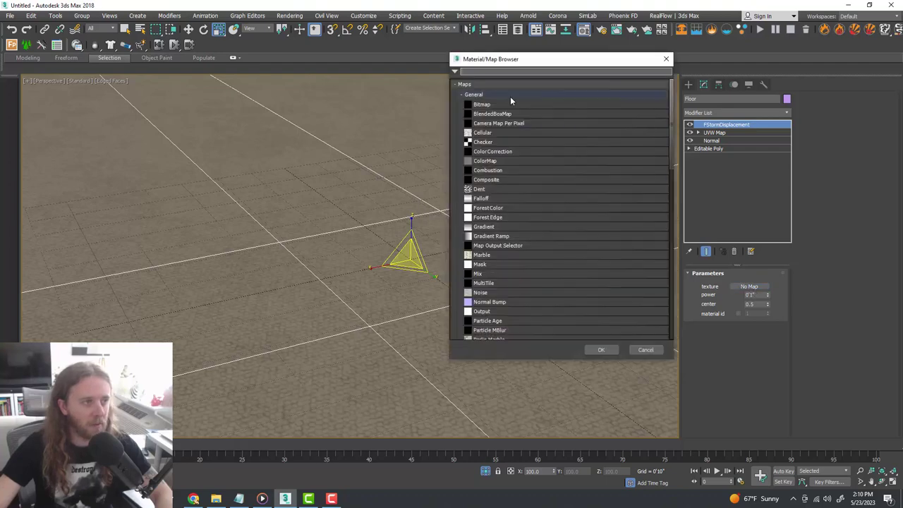
pyautogui.click(511, 96)
pyautogui.click(510, 96)
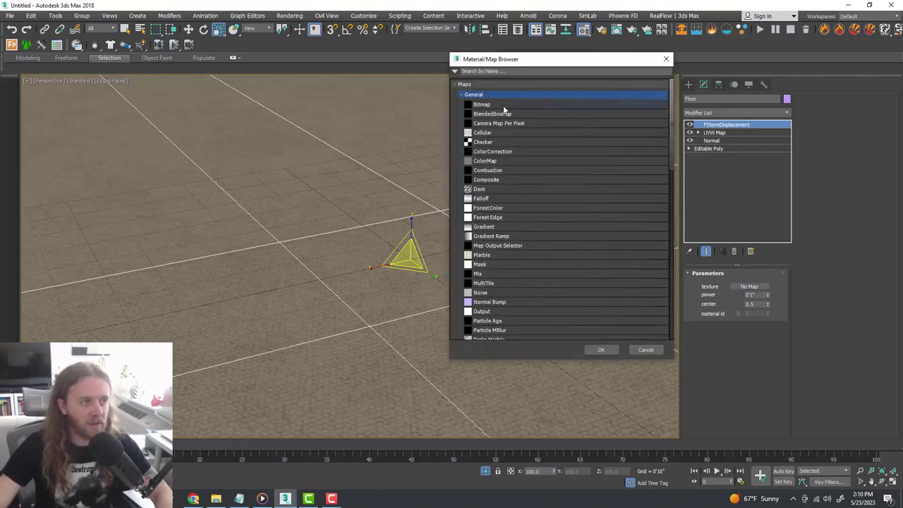
pyautogui.click(498, 95)
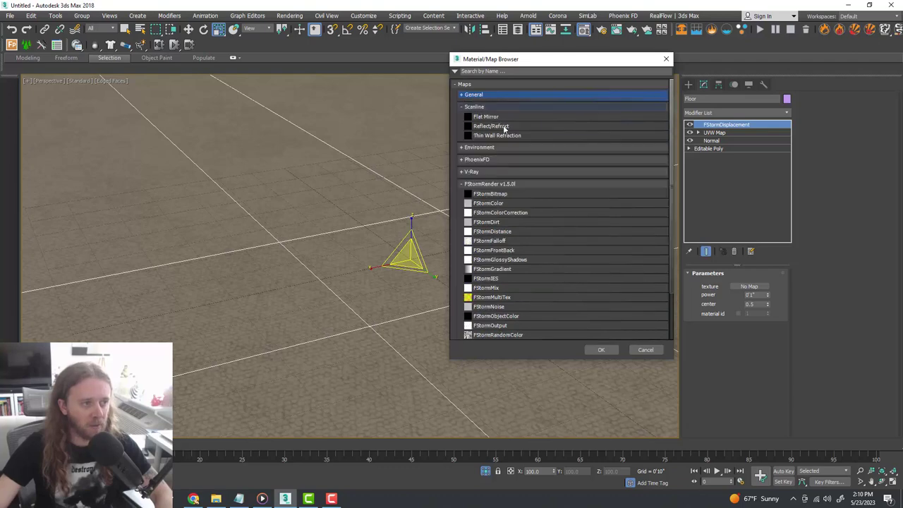
pyautogui.doubleClick(508, 195)
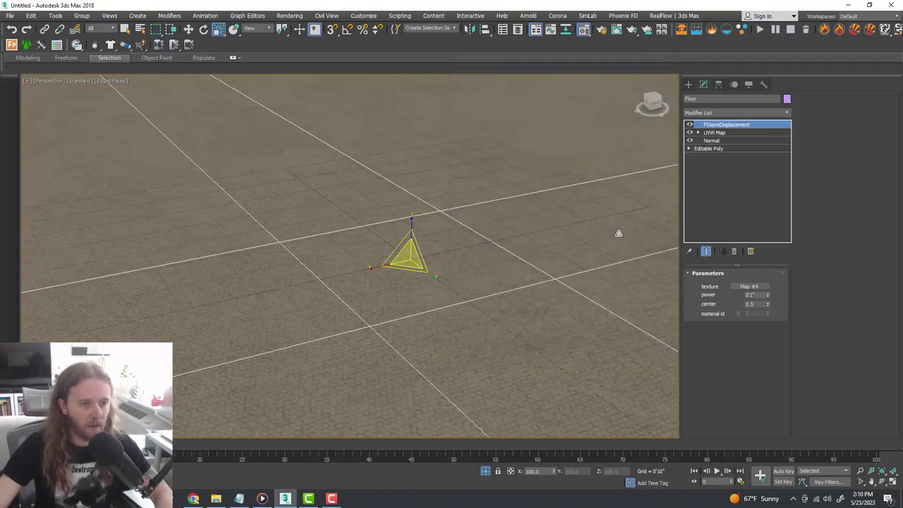
# Open the Material Editor and place the displacement texture as an instance in the first sample slot of the fourth row
pyautogui.press('m')
pyautogui.moveTo(690, 64); pyautogui.dragTo(535, 65)
pyautogui.click(747, 288)
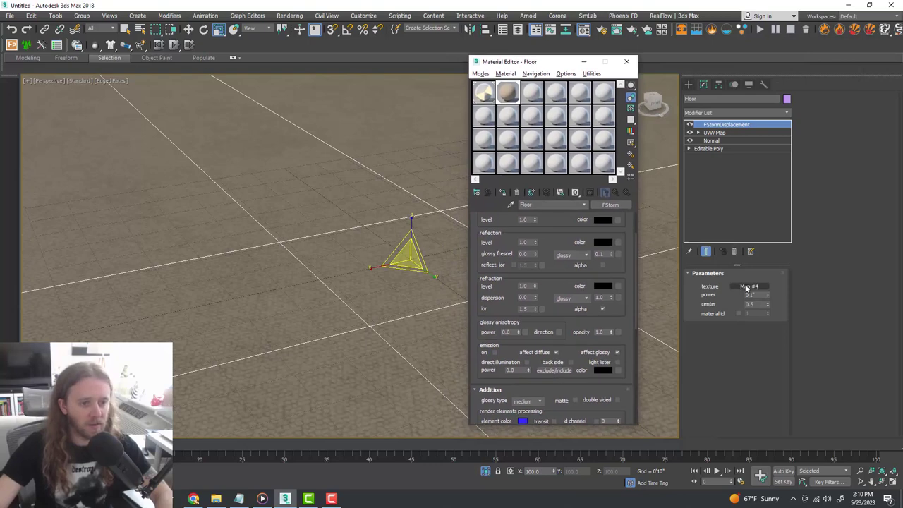
pyautogui.moveTo(755, 286); pyautogui.dragTo(484, 166)
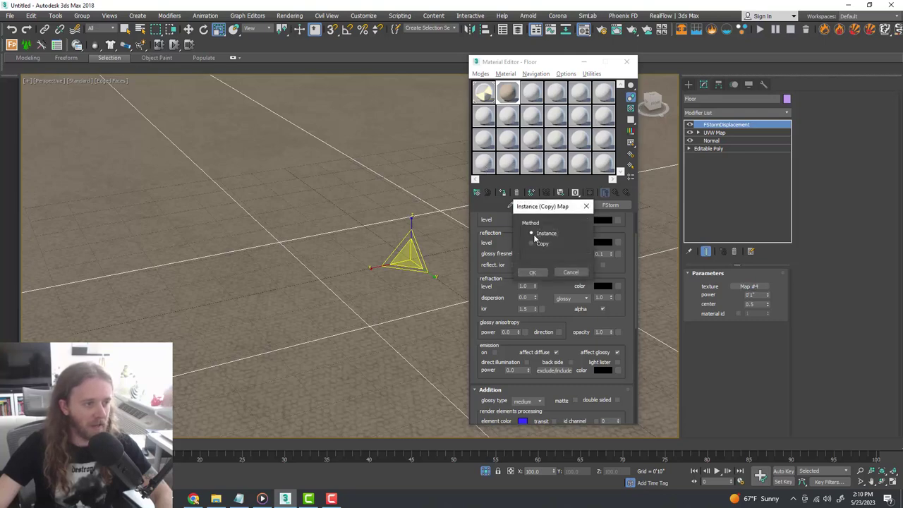
pyautogui.click(536, 272)
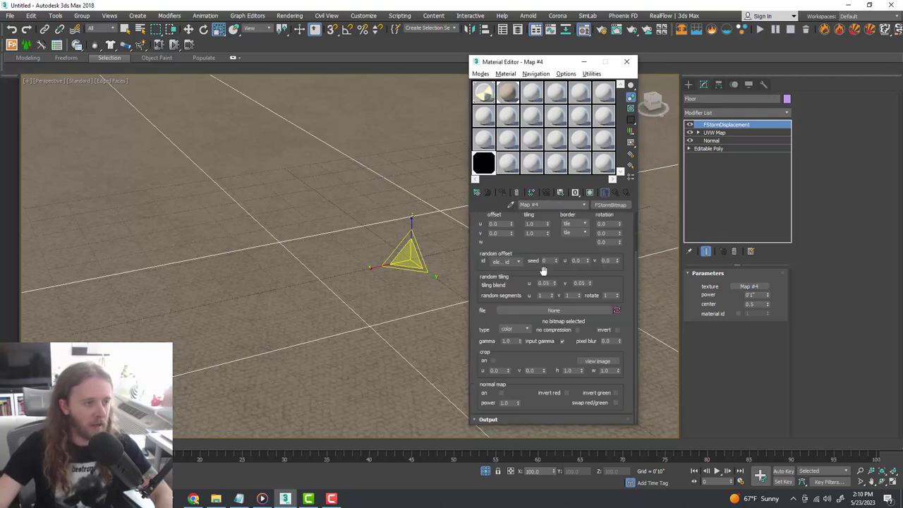
# Load TexturesCom_Fabric_Carpet_4K_height.tif into the displacement bitmap, consulting the Old Wallpaper texture's map list on textures.com in Chrome before confirming the file
pyautogui.moveTo(543, 270); pyautogui.dragTo(564, 299)
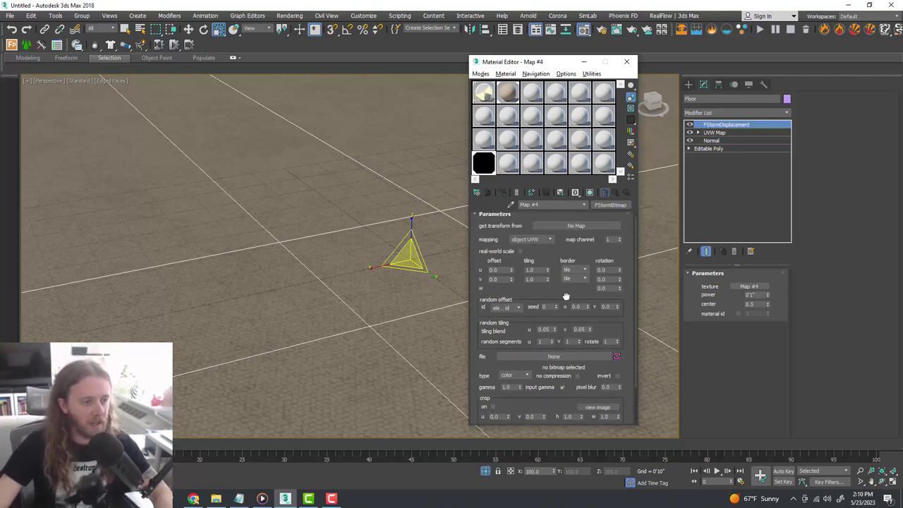
pyautogui.click(556, 355)
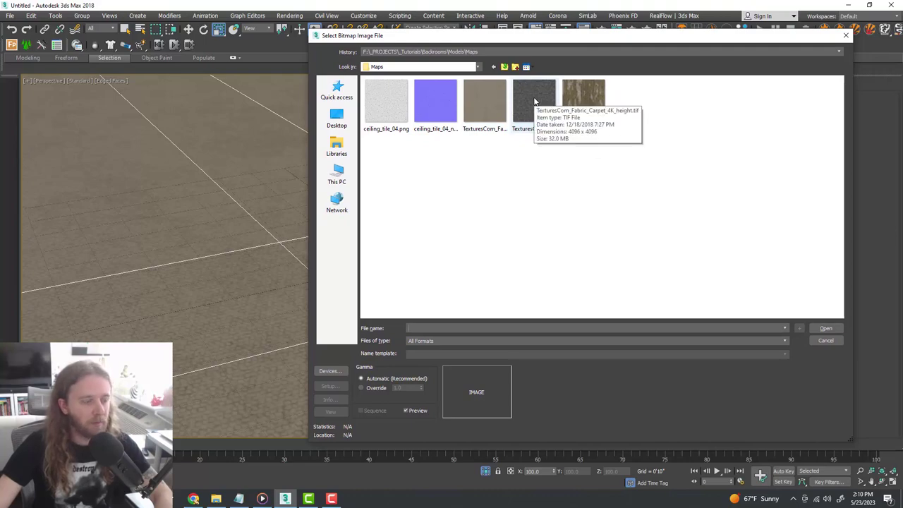
pyautogui.click(193, 499)
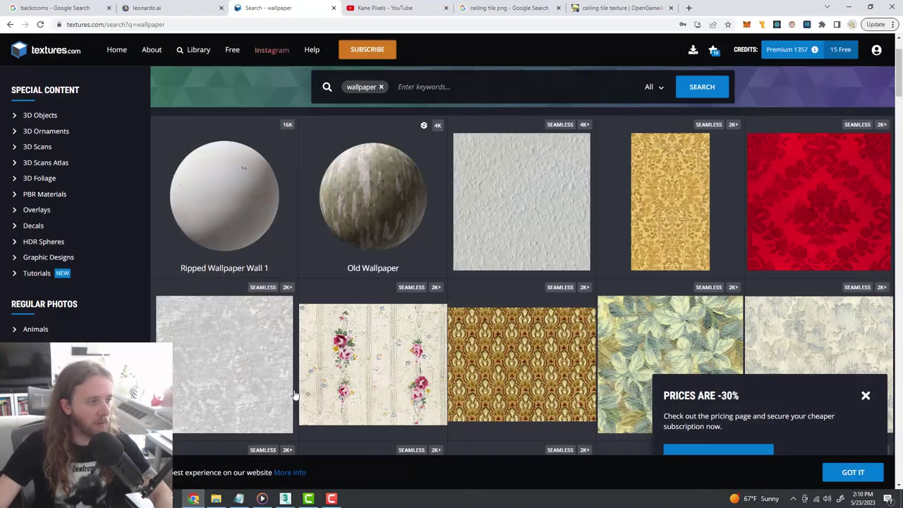
pyautogui.click(389, 211)
pyautogui.scroll(-5, 438, 247)
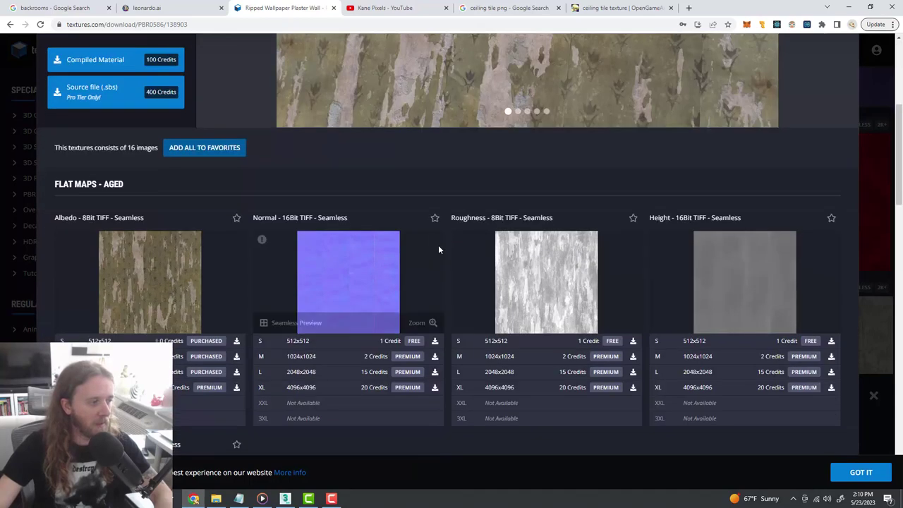
pyautogui.scroll(-1, 438, 245)
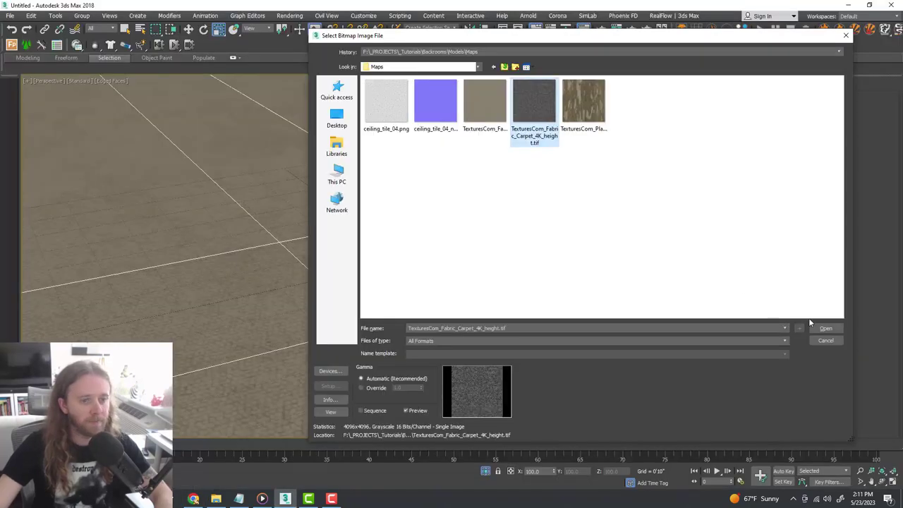
pyautogui.click(823, 328)
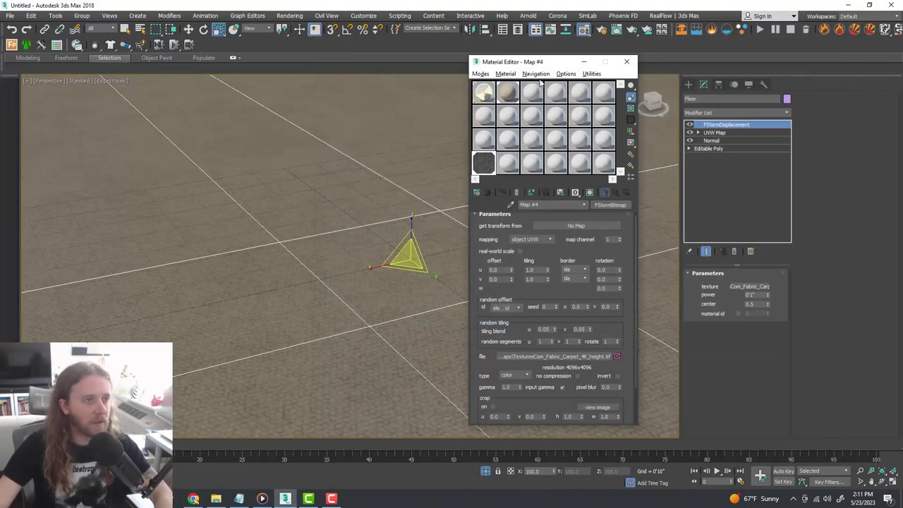
# Close the Material Editor and end the floor's isolation to bring back the rest of the room
pyautogui.click(626, 62)
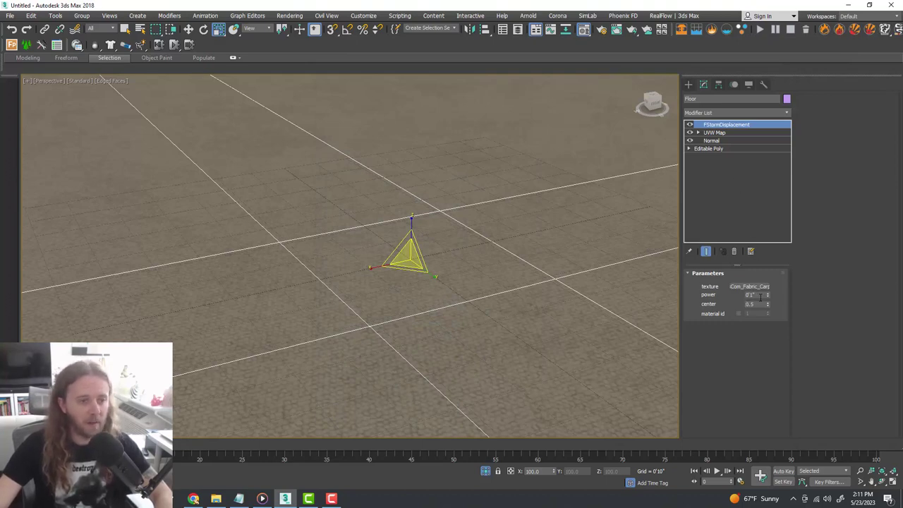
pyautogui.keyDown('alt'); pyautogui.moveTo(611, 307); pyautogui.dragTo(528, 304, button='middle'); pyautogui.keyUp('alt')
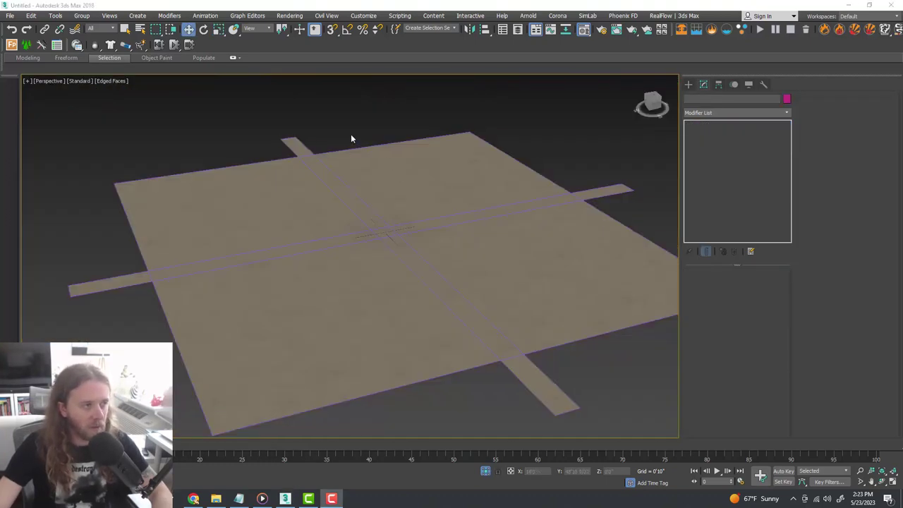
pyautogui.rightClick(351, 134)
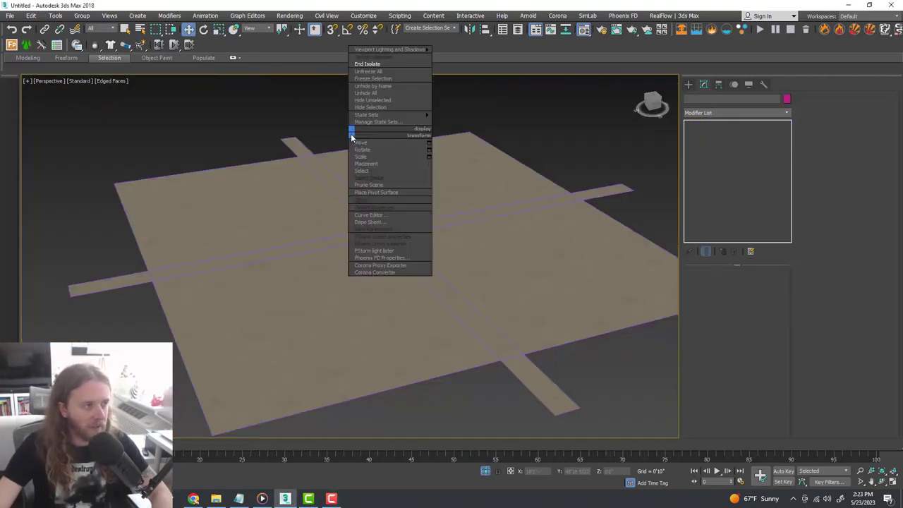
pyautogui.click(371, 65)
# Select the Box001 wall geometry and isolate it, with a close view of one doorway opening
pyautogui.click(463, 349)
pyautogui.keyDown('alt'); pyautogui.moveTo(524, 353); pyautogui.dragTo(507, 342, button='middle'); pyautogui.keyUp('alt')
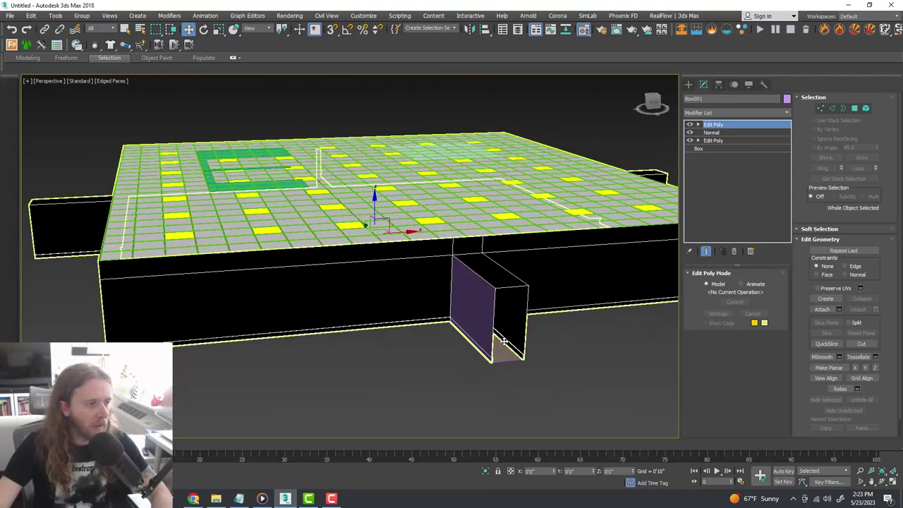
pyautogui.hotkey('alt', 'q')
pyautogui.scroll(6, 343, 256)
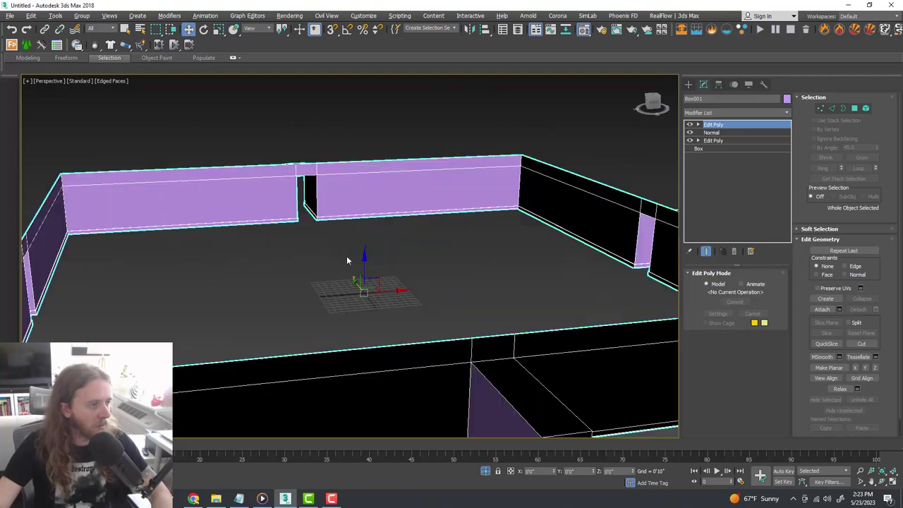
pyautogui.moveTo(360, 242); pyautogui.dragTo(447, 252, button='middle')
pyautogui.scroll(5, 354, 213)
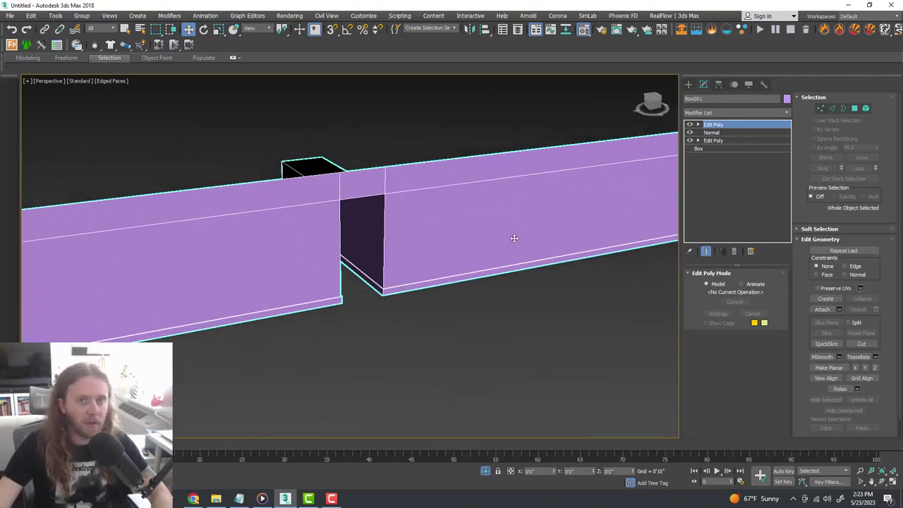
# Convert the 03 - Default material to a Multi/Sub-Object material, keeping the old material as sub-material, and name it Walls
pyautogui.press('m')
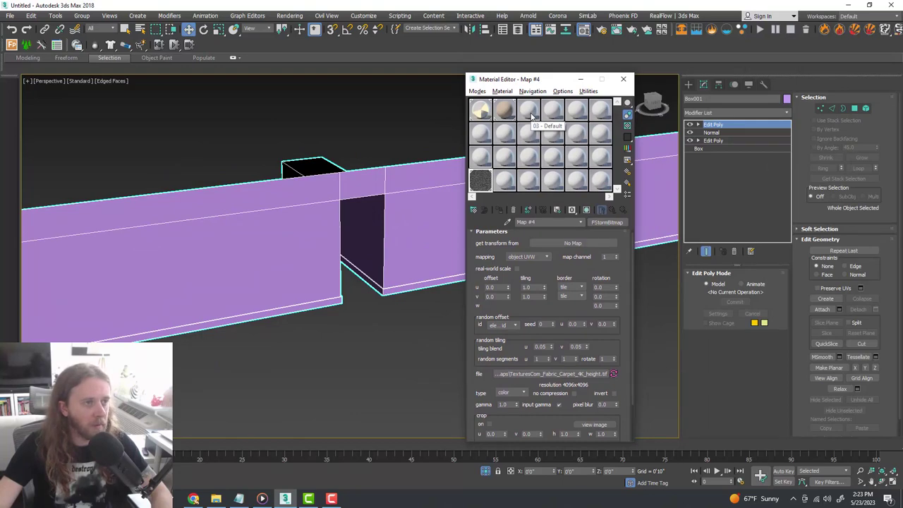
pyautogui.click(531, 116)
pyautogui.click(600, 224)
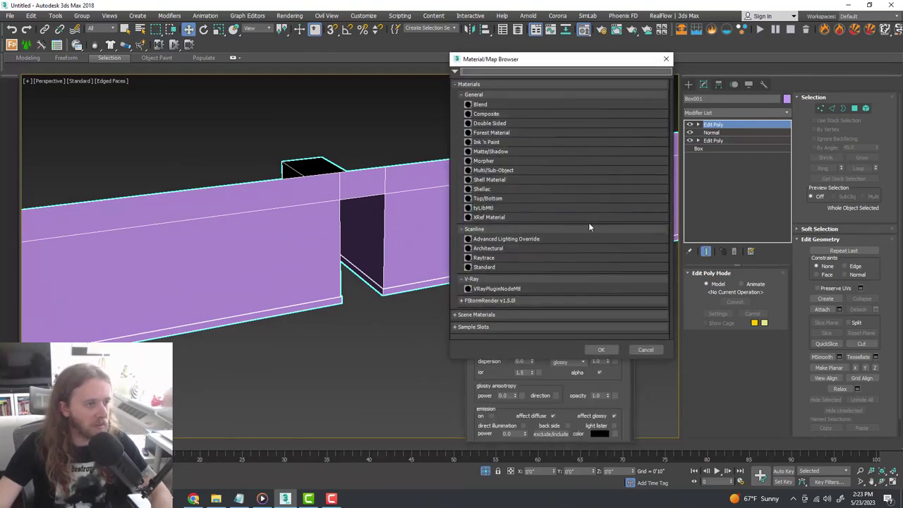
pyautogui.doubleClick(513, 171)
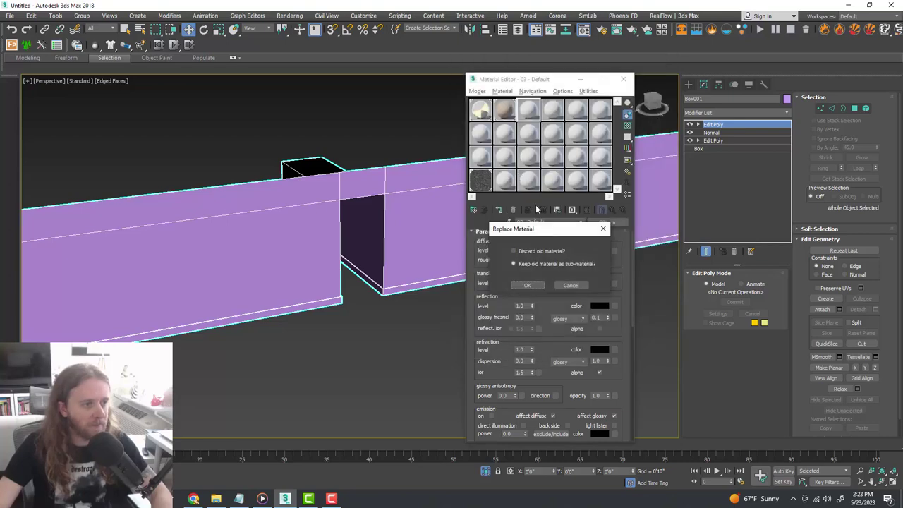
pyautogui.click(528, 285)
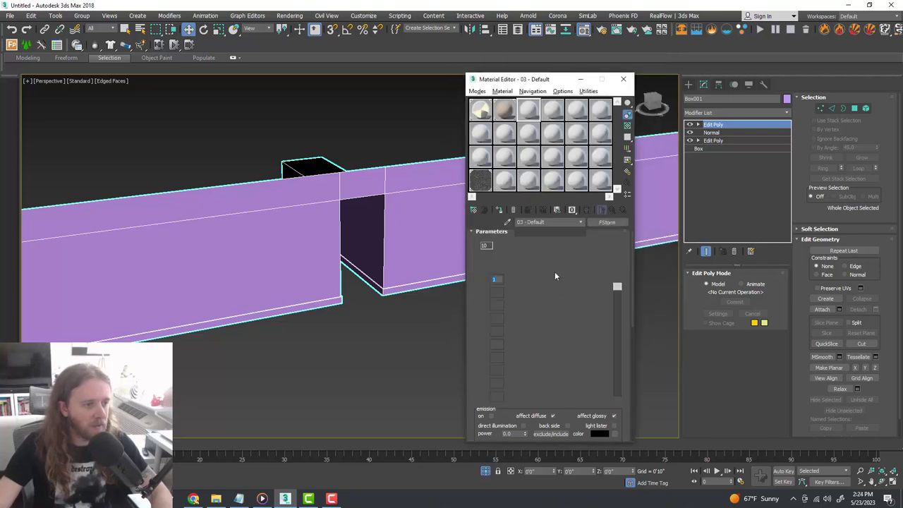
pyautogui.click(530, 221)
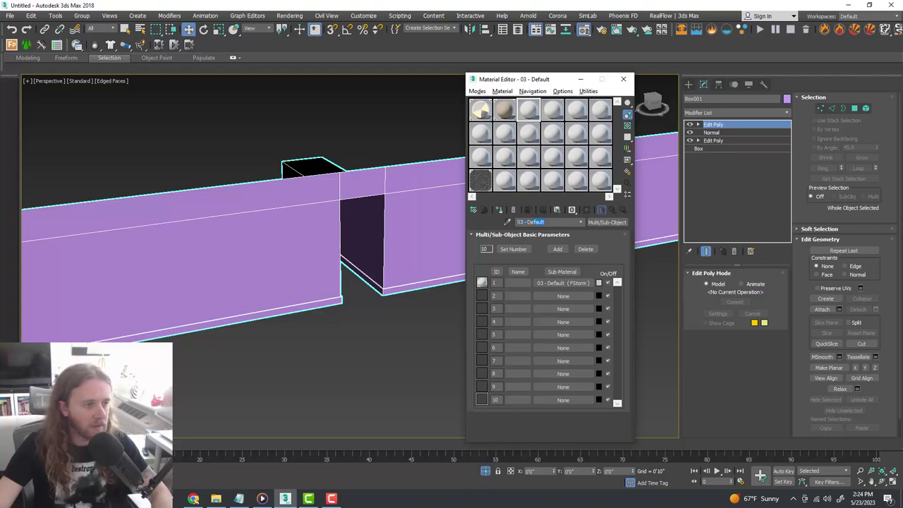
pyautogui.write('Walls')
pyautogui.press('Return')
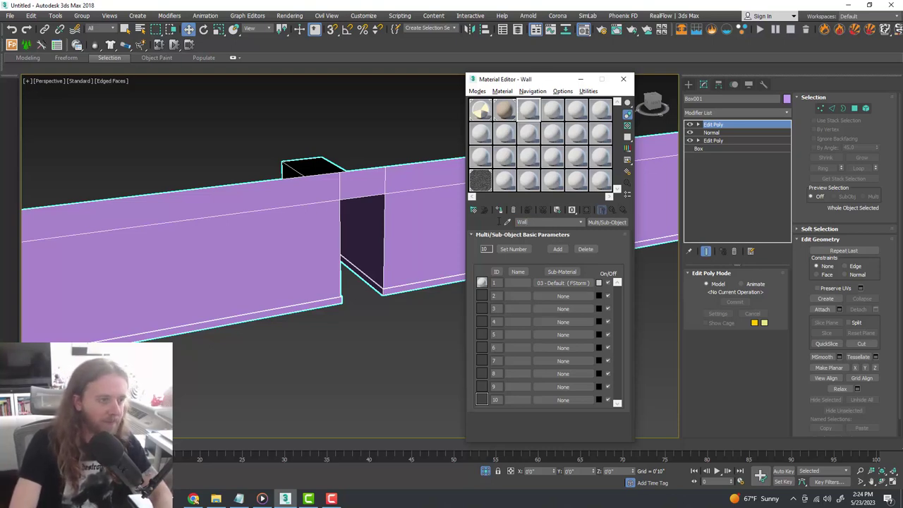
# Rename the FStorm sub-material in ID 1 as Walls and return to the parent material
pyautogui.click(548, 283)
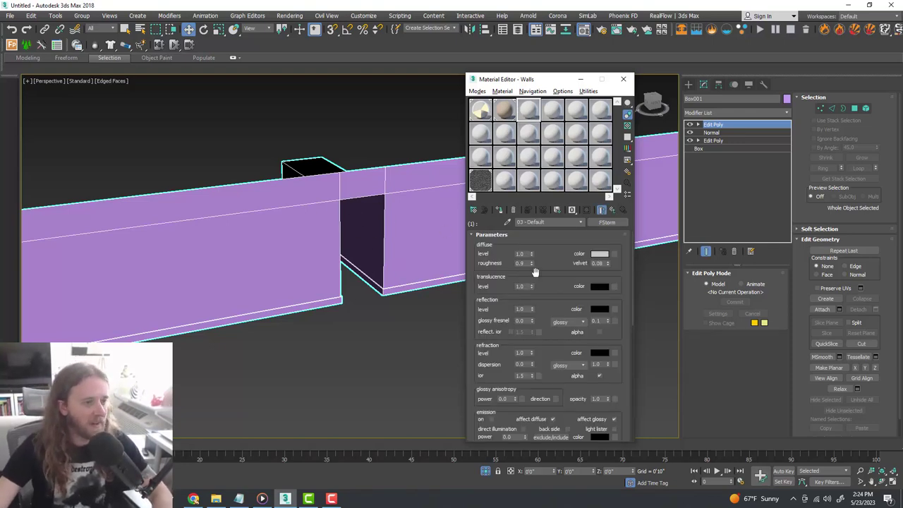
pyautogui.click(581, 223)
pyautogui.click(575, 222)
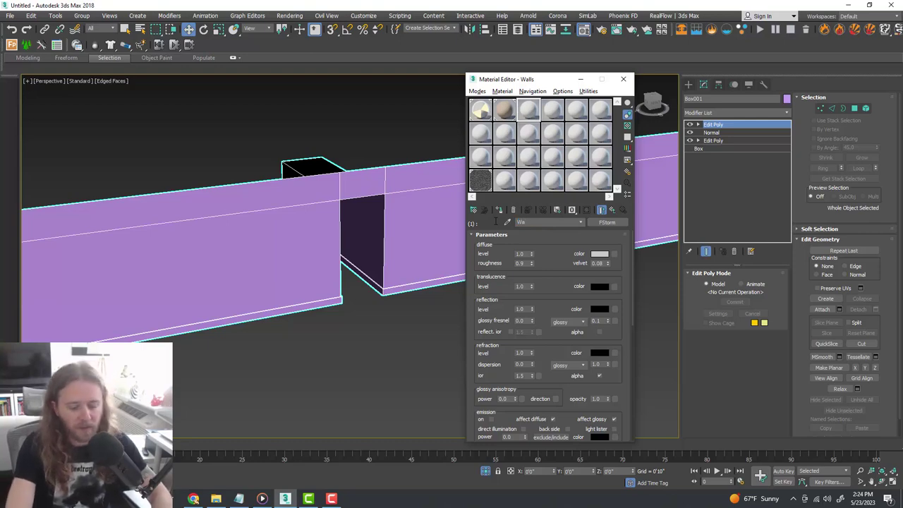
pyautogui.click(580, 223)
pyautogui.click(578, 232)
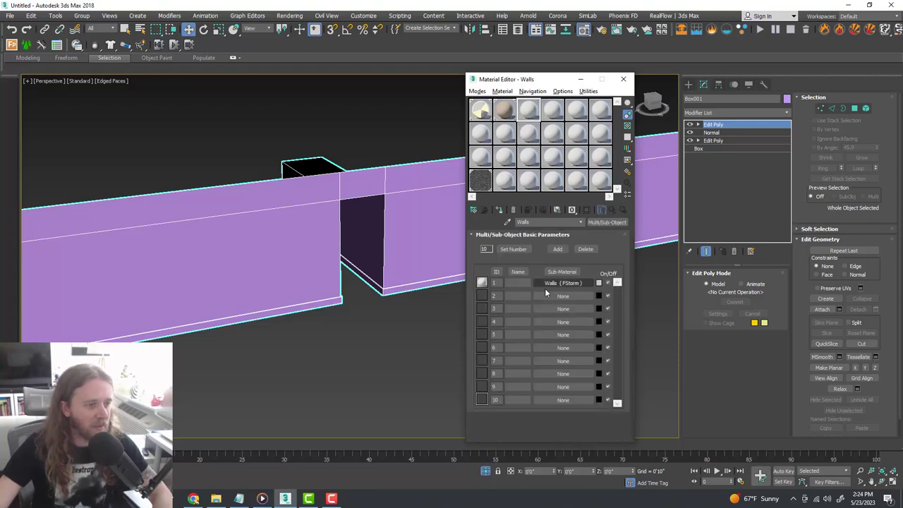
# Copy the Walls sub-material into ID 2, rename the copy Trim, and check its diffuse colour before returning to the parent material
pyautogui.moveTo(561, 301); pyautogui.dragTo(562, 296)
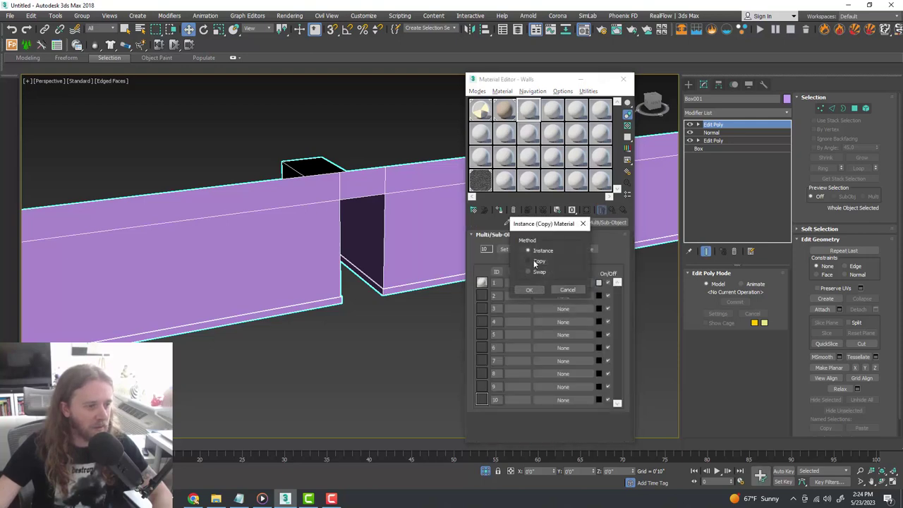
pyautogui.click(530, 290)
pyautogui.click(559, 297)
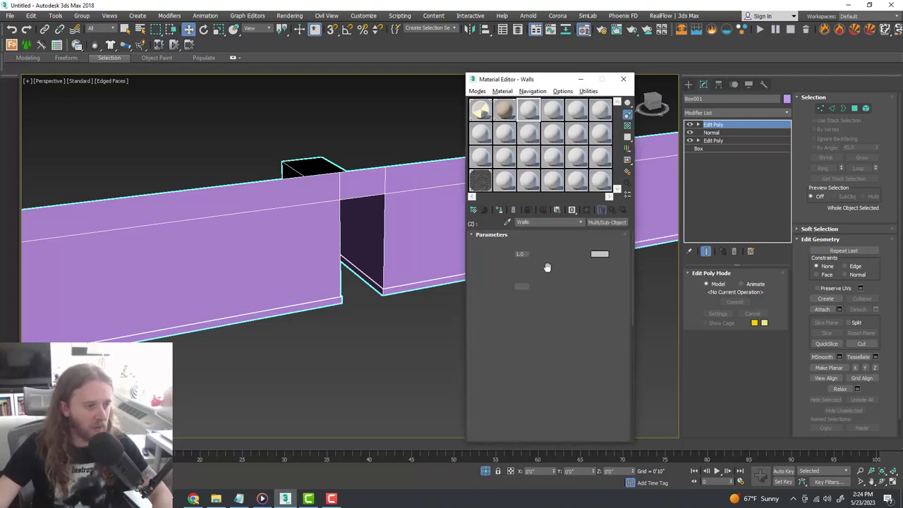
pyautogui.write('Trim')
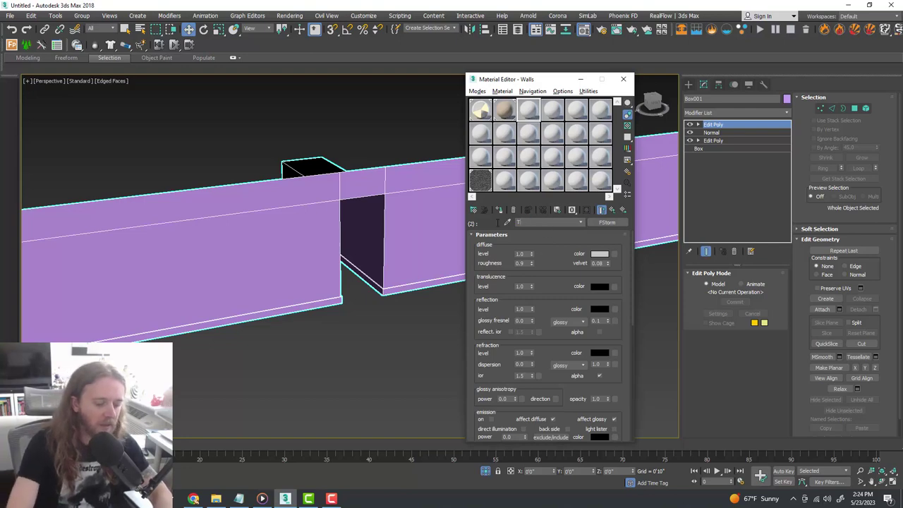
pyautogui.click(599, 254)
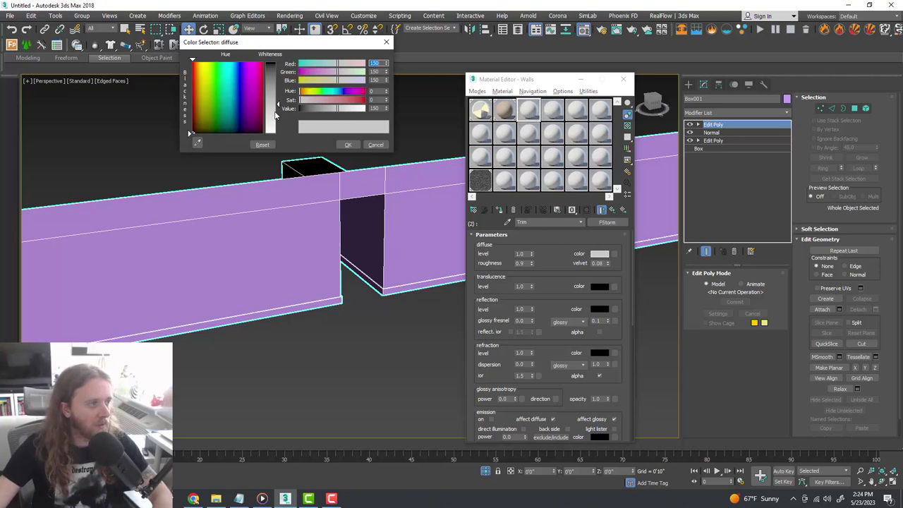
pyautogui.click(348, 145)
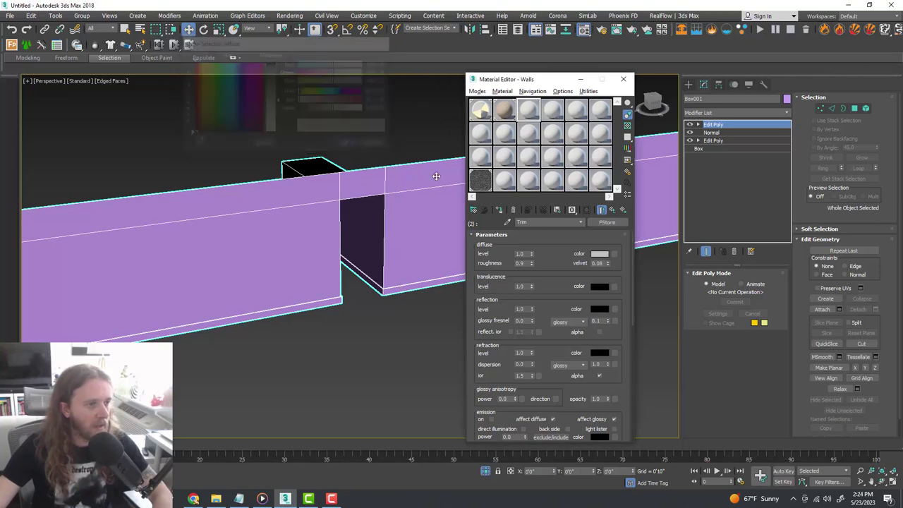
pyautogui.click(581, 223)
pyautogui.click(551, 233)
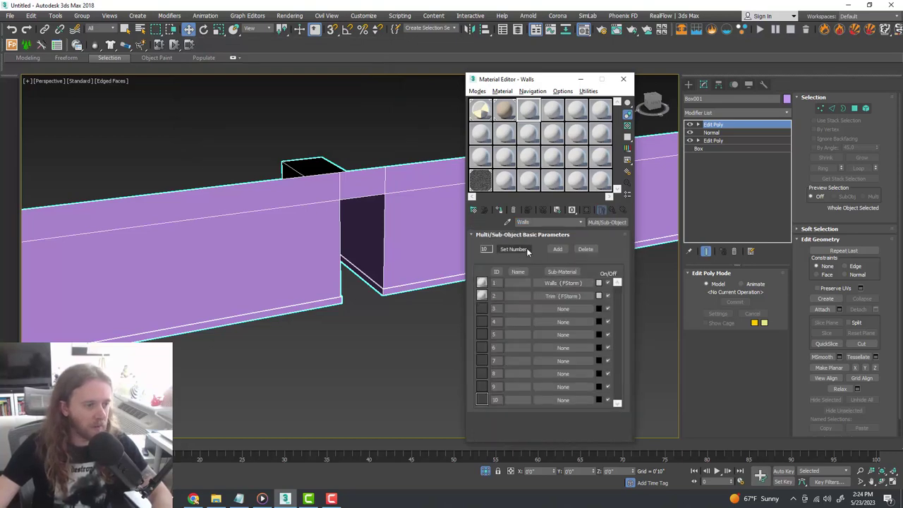
# Set the number of sub-materials in the Walls Multi/Sub-Object material to 2
pyautogui.click(514, 249)
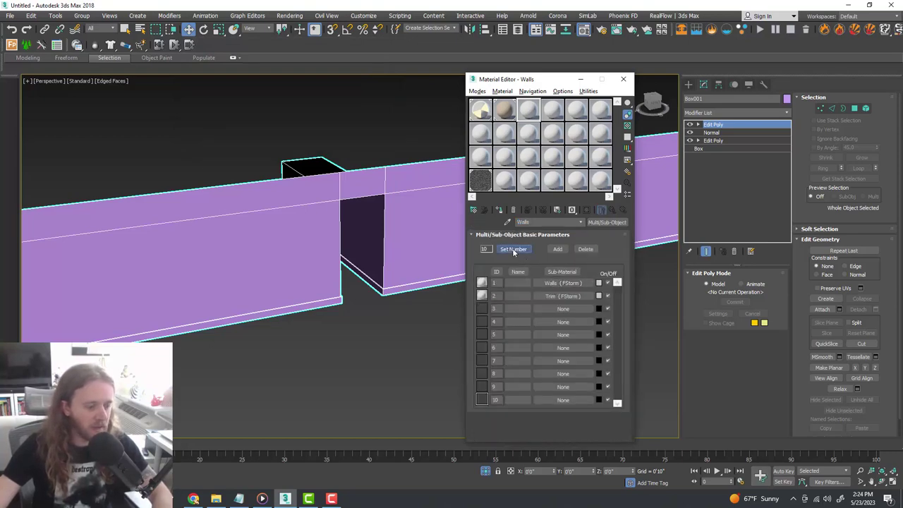
pyautogui.write('2')
pyautogui.click(593, 258)
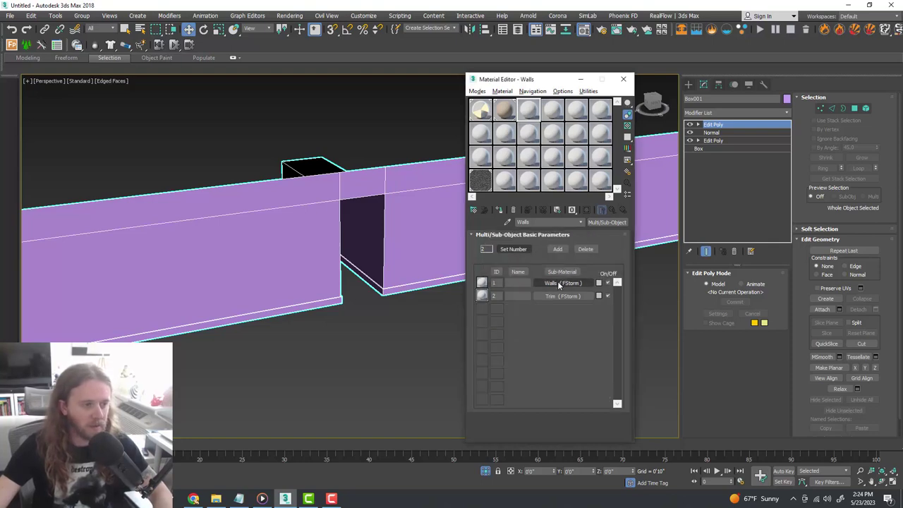
# Assign an FStormBitmap map to the diffuse channel of the Walls sub-material in ID 1
pyautogui.click(563, 283)
pyautogui.scroll(-10, 557, 288)
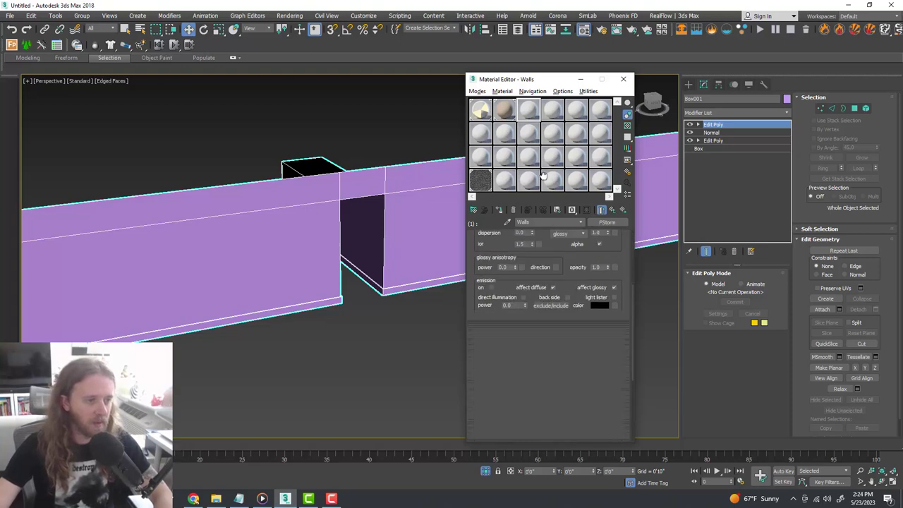
pyautogui.scroll(-5, 543, 290)
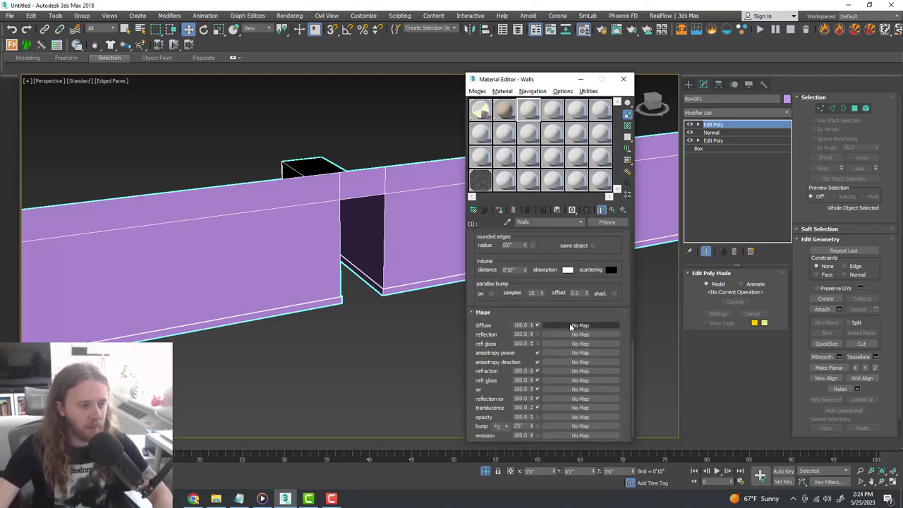
pyautogui.click(571, 325)
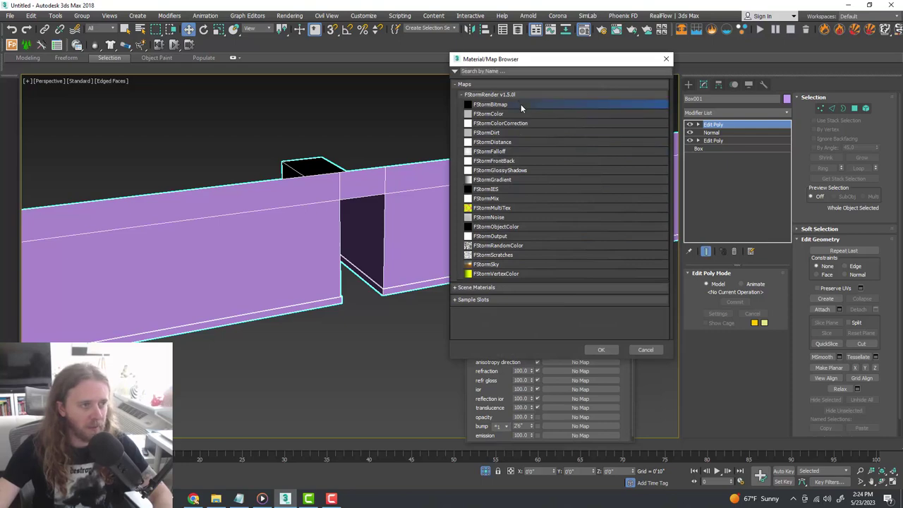
pyautogui.doubleClick(521, 104)
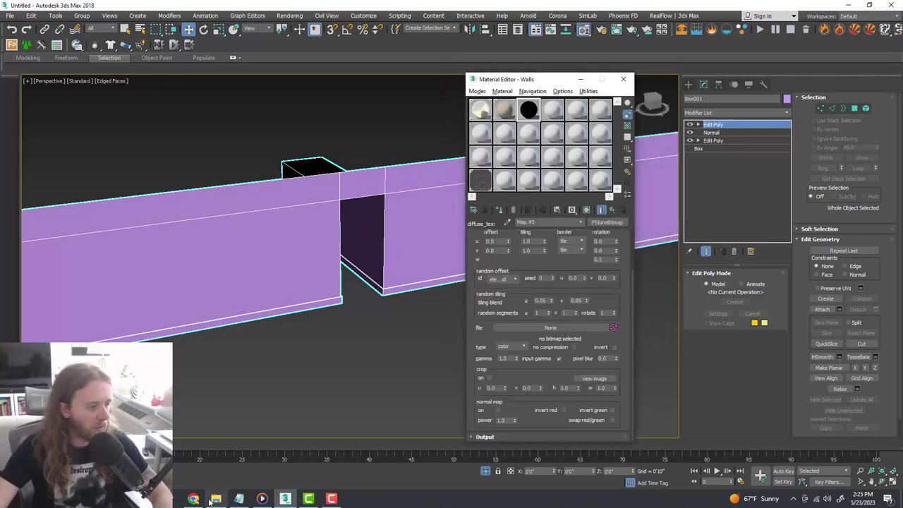
# Check the Maps folder in File Explorer for a wallpaper texture, then browse the wallpaper search results on textures.com in Chrome
pyautogui.click(215, 499)
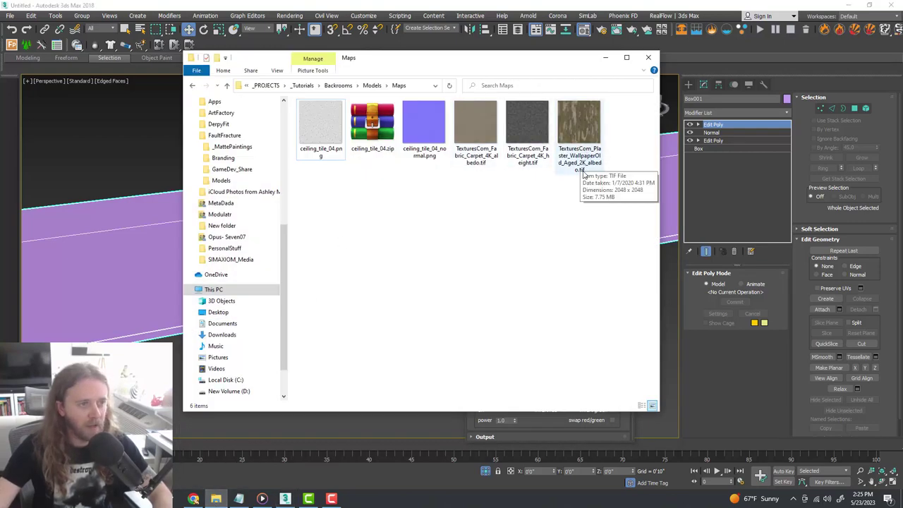
pyautogui.click(606, 57)
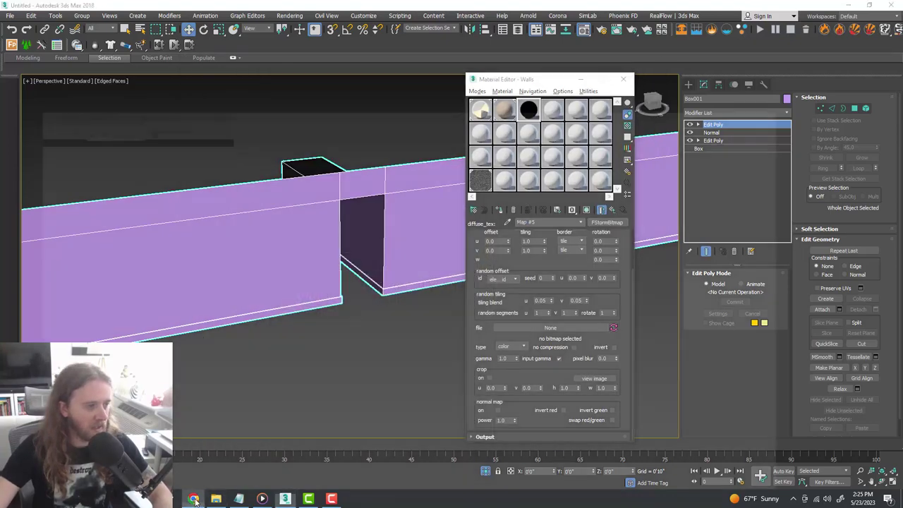
pyautogui.click(194, 499)
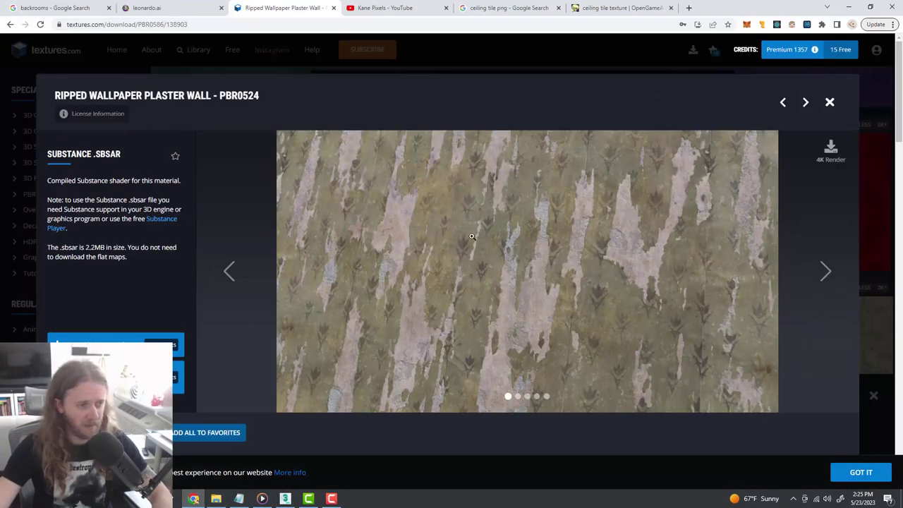
pyautogui.click(829, 102)
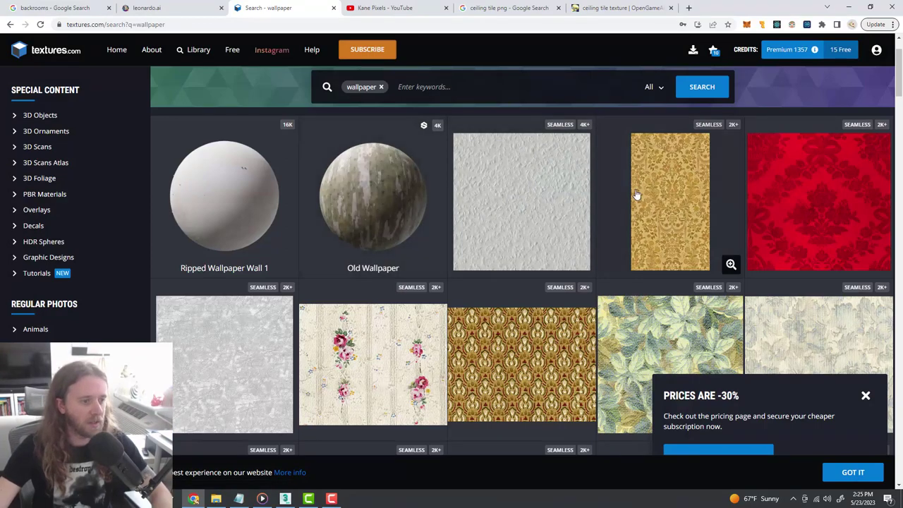
pyautogui.scroll(-3, 583, 214)
pyautogui.scroll(3, 583, 214)
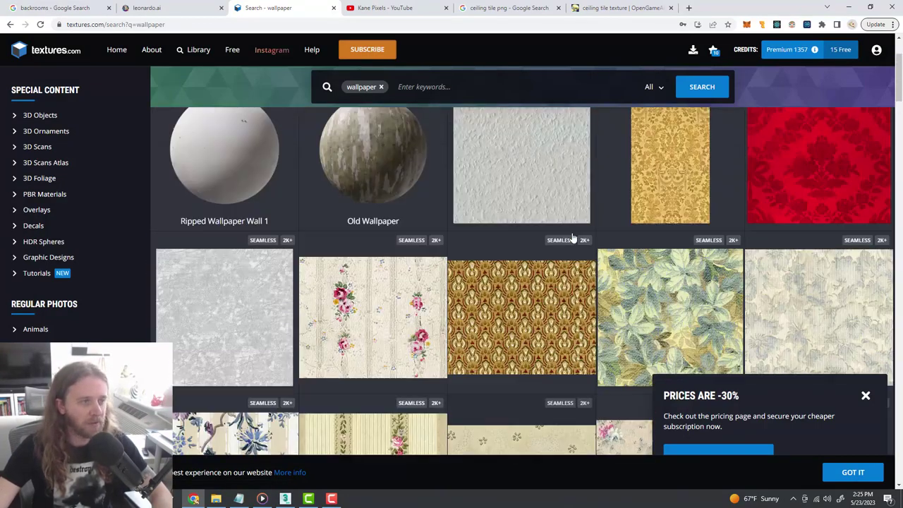
pyautogui.scroll(2, 565, 234)
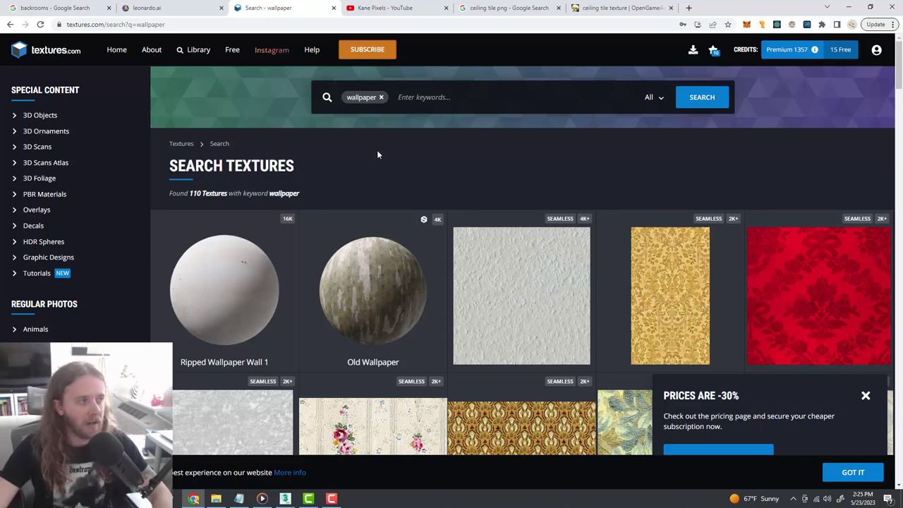
# Switch to the leonardo.ai AI Generation Tool and examine the wallpaper prompt, image dimensions and Tiling settings
pyautogui.click(173, 9)
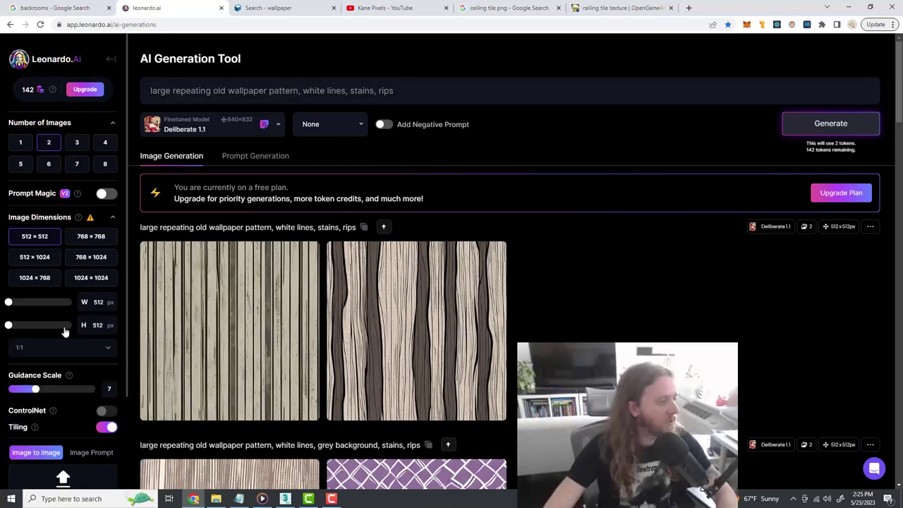
pyautogui.scroll(-3, 78, 349)
pyautogui.scroll(1, 94, 363)
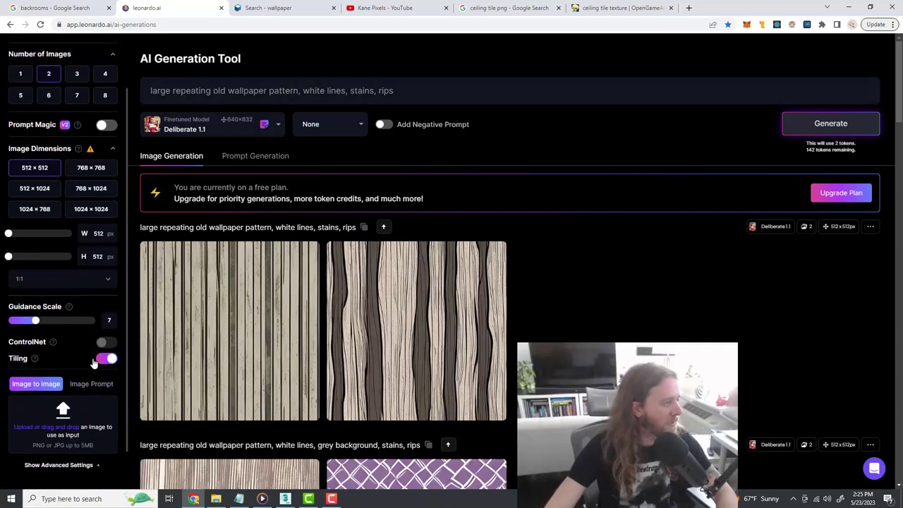
# Generate two 512 × 512 images from the existing old wallpaper prompt and examine the results
pyautogui.moveTo(38, 360)
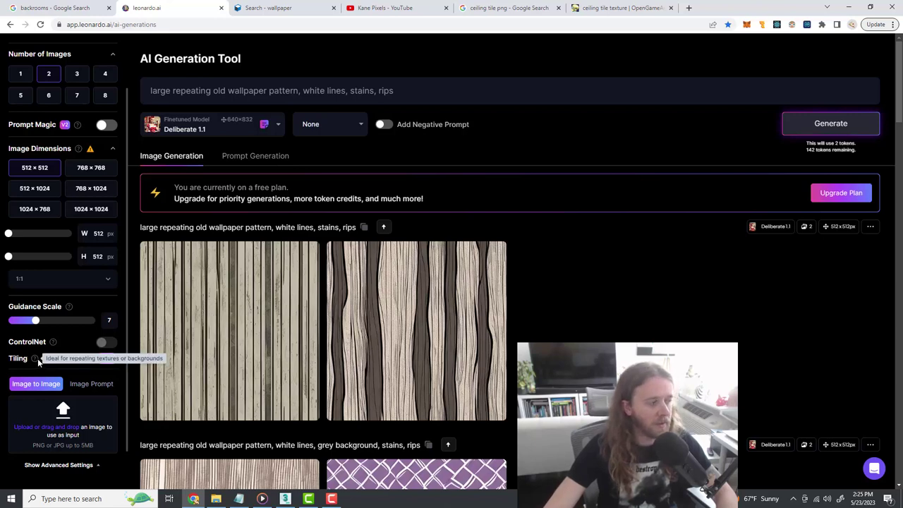
pyautogui.click(104, 359)
pyautogui.scroll(1, 90, 364)
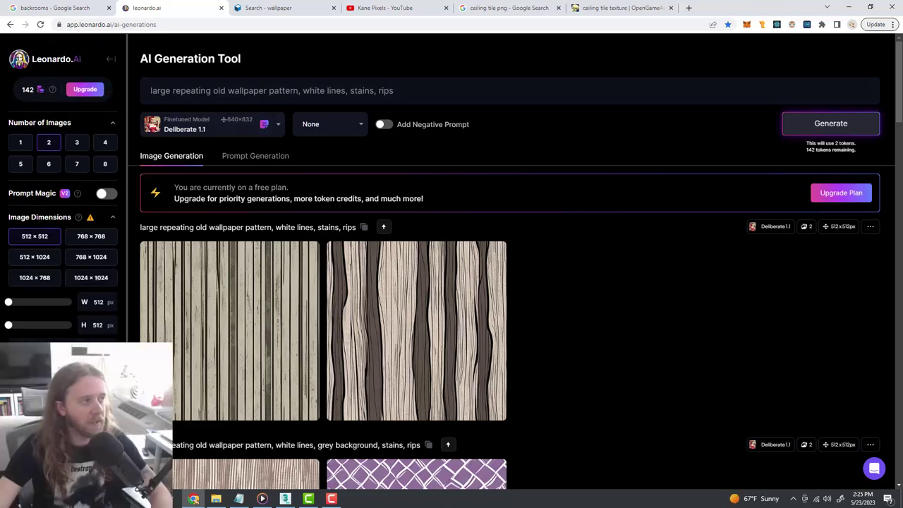
pyautogui.click(830, 123)
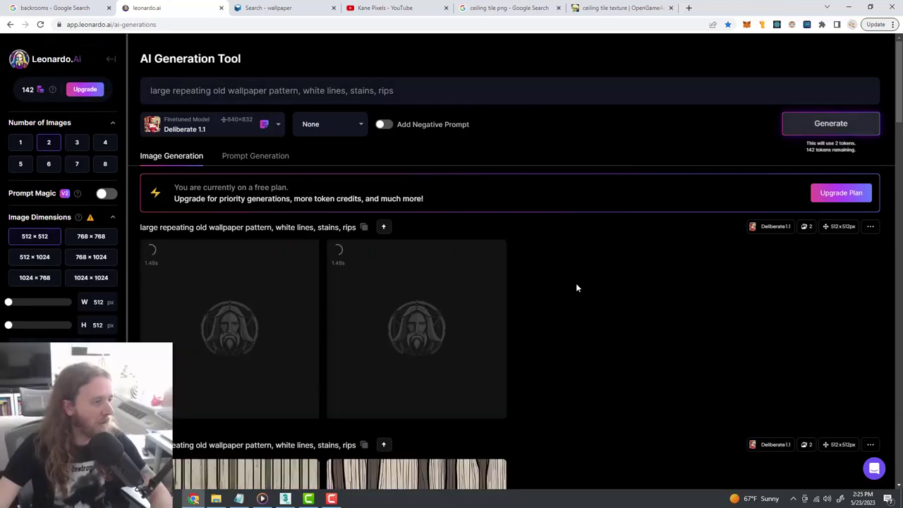
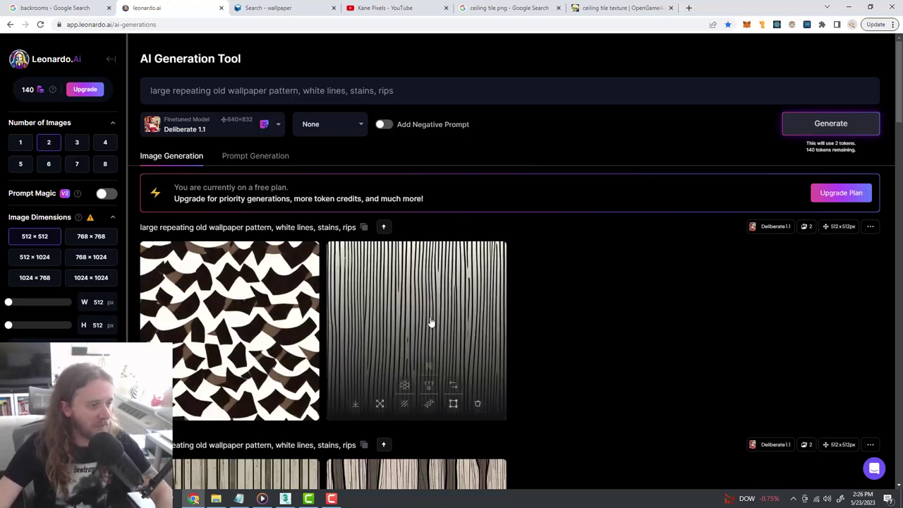
pyautogui.moveTo(265, 299)
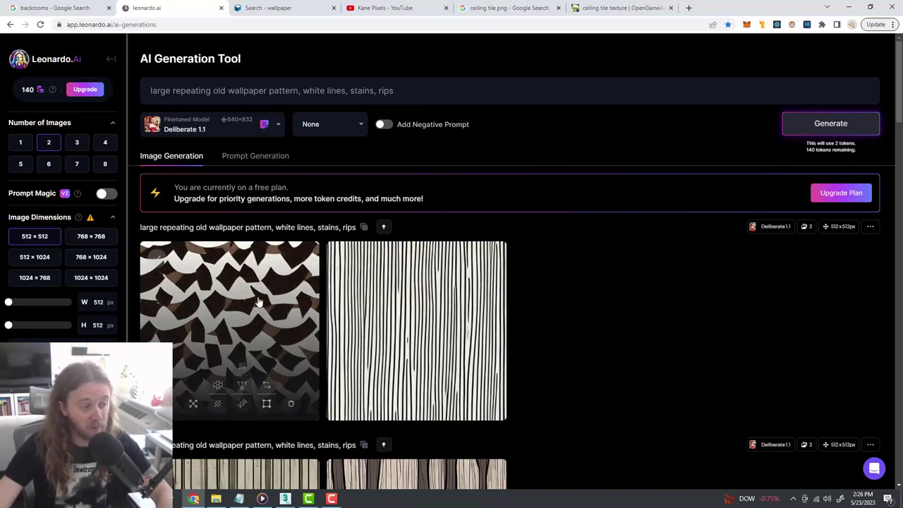
pyautogui.moveTo(448, 303)
pyautogui.scroll(-1, 445, 305)
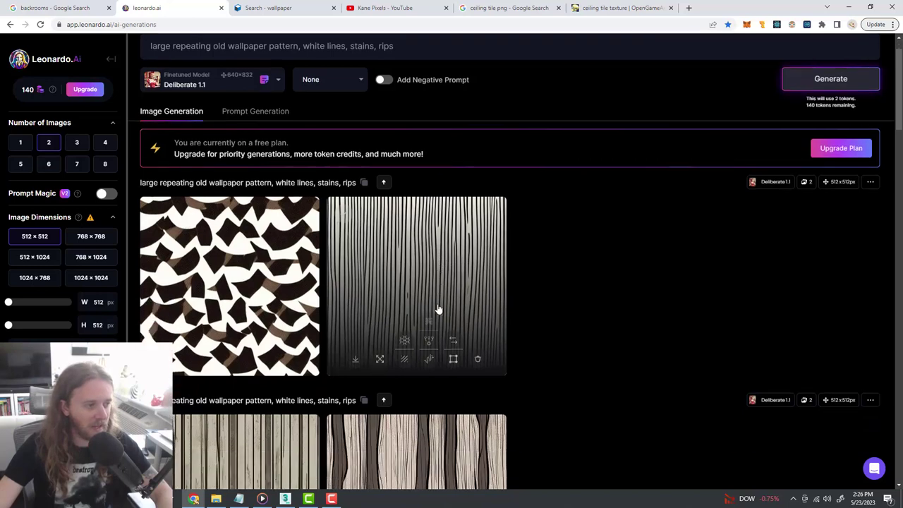
pyautogui.scroll(1, 537, 317)
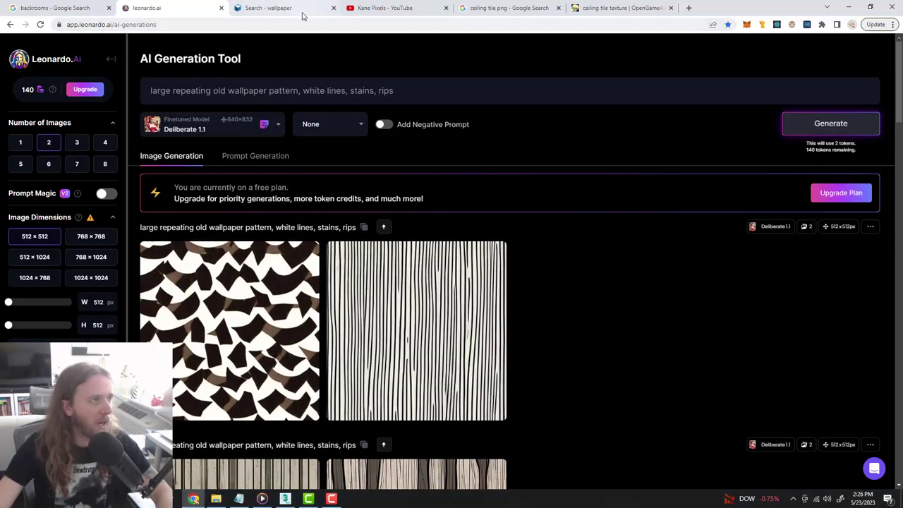
# Preview the Old Wallpaper material in the textures.com search results, closing its details afterward
pyautogui.click(296, 8)
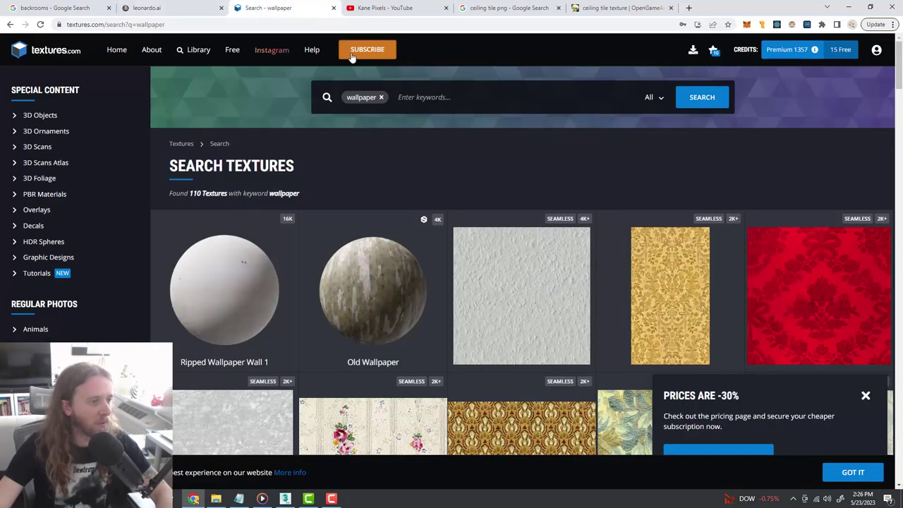
pyautogui.click(383, 289)
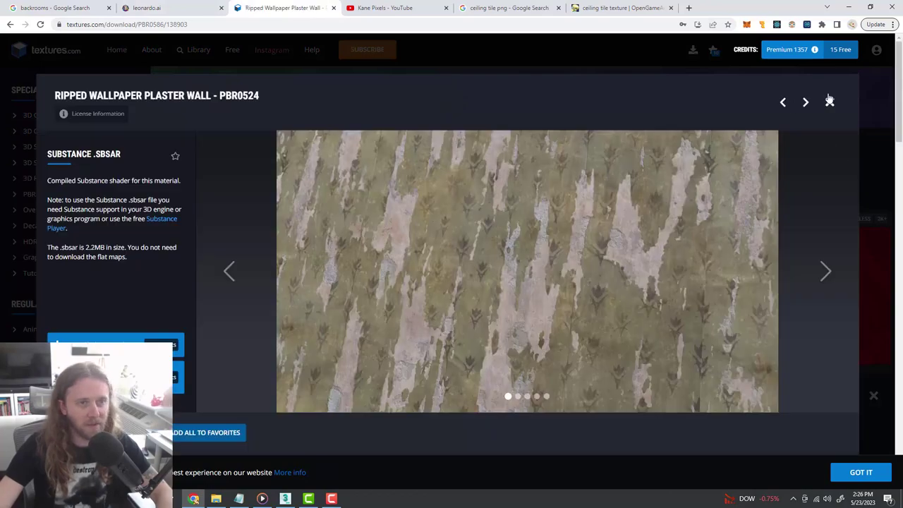
pyautogui.click(830, 103)
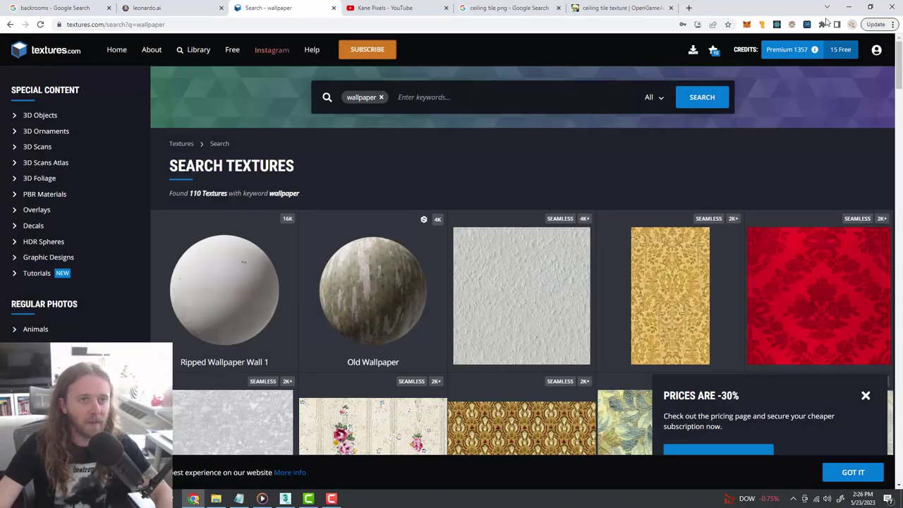
# Switch back to 3ds Max and load the TexturesCom Plaster WallpaperOld Aged 2K albedo image into the Walls diffuse bitmap
pyautogui.click(847, 7)
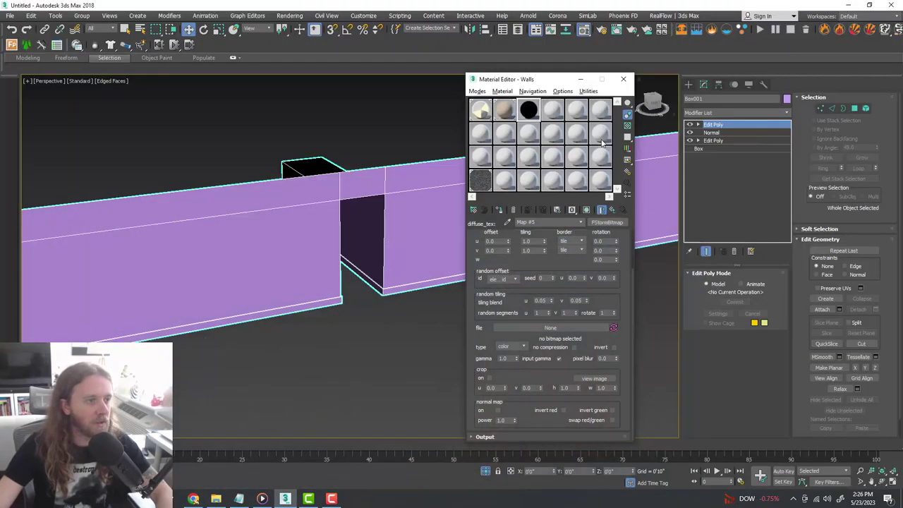
pyautogui.click(569, 326)
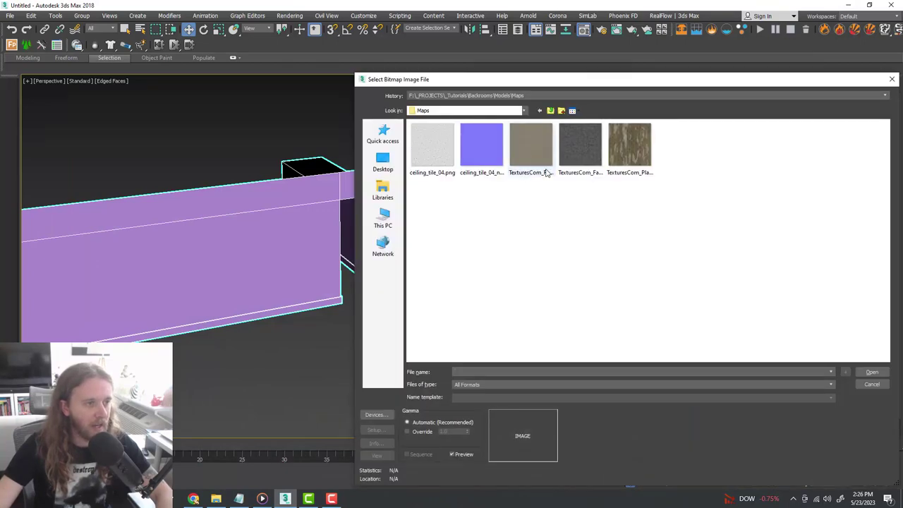
pyautogui.click(629, 146)
pyautogui.click(872, 372)
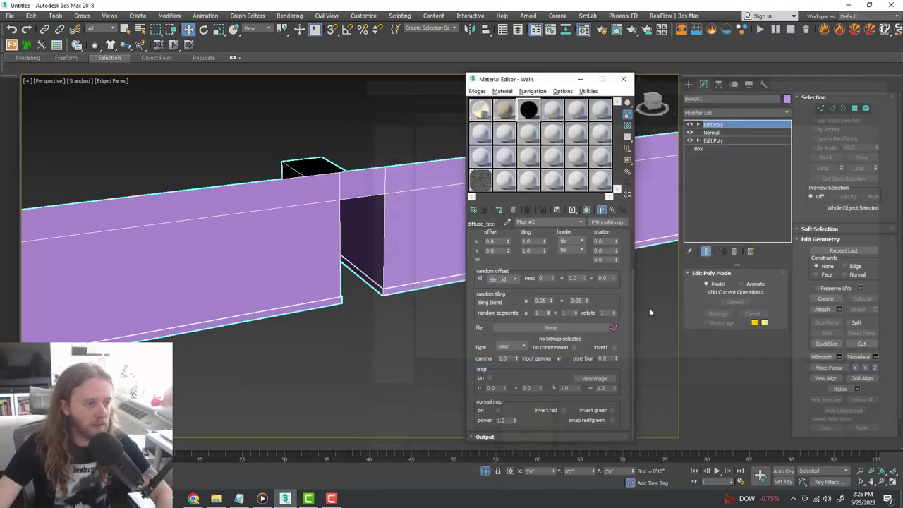
pyautogui.scroll(3, 570, 260)
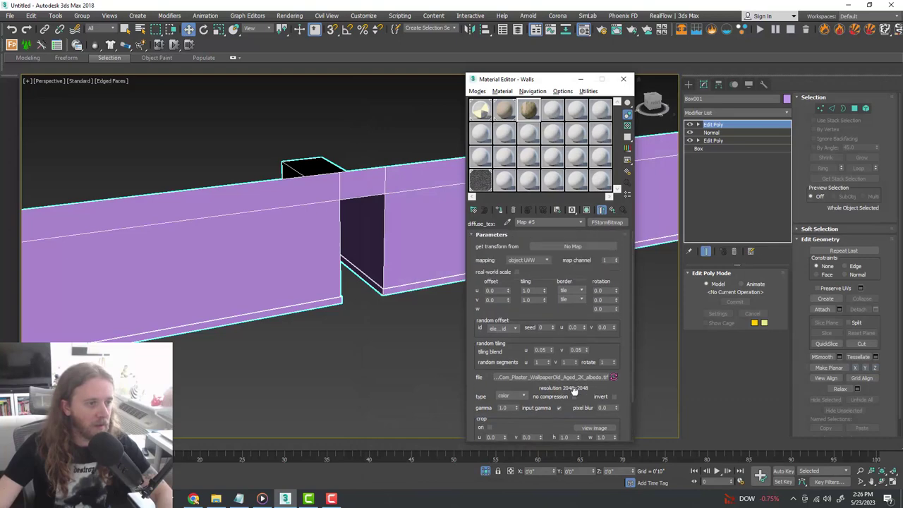
# Show the wallpaper map in the viewport and assign the Walls Multi/Sub-Object material to the outer room walls
pyautogui.click(580, 222)
pyautogui.click(580, 222)
pyautogui.click(588, 211)
pyautogui.click(581, 223)
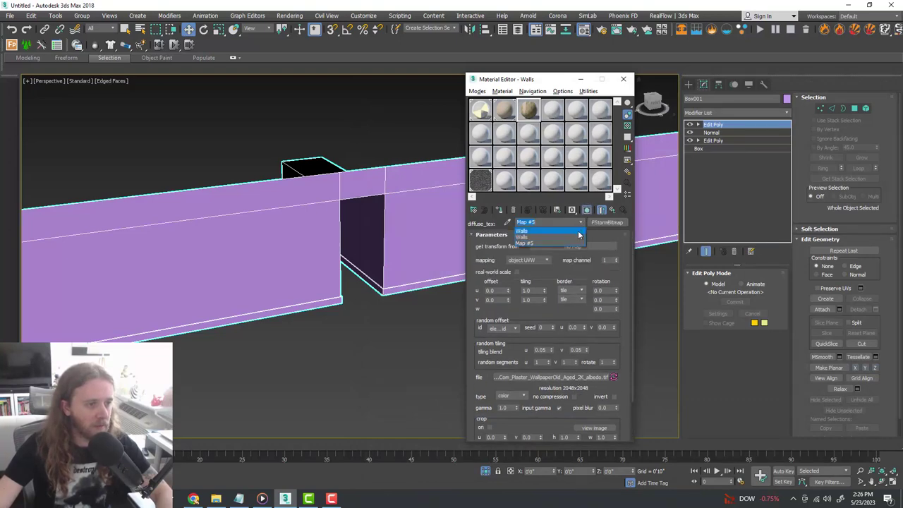
pyautogui.click(578, 231)
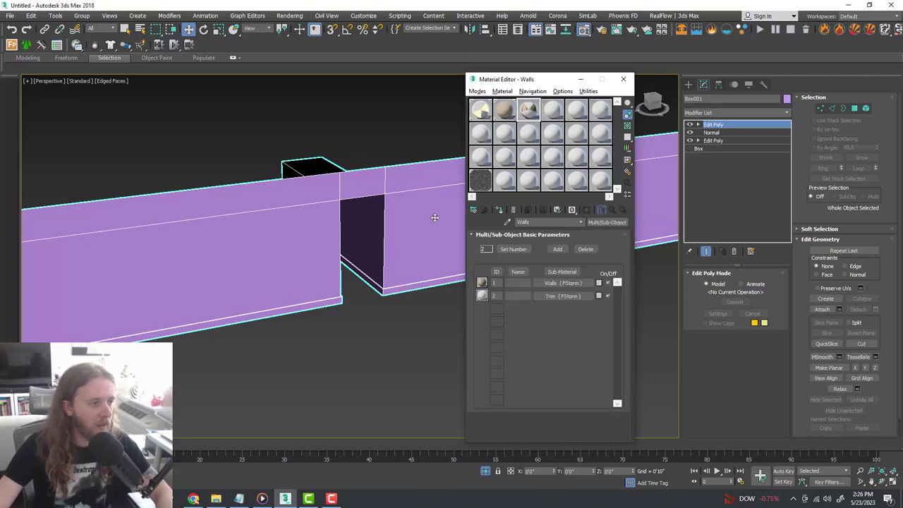
pyautogui.click(499, 211)
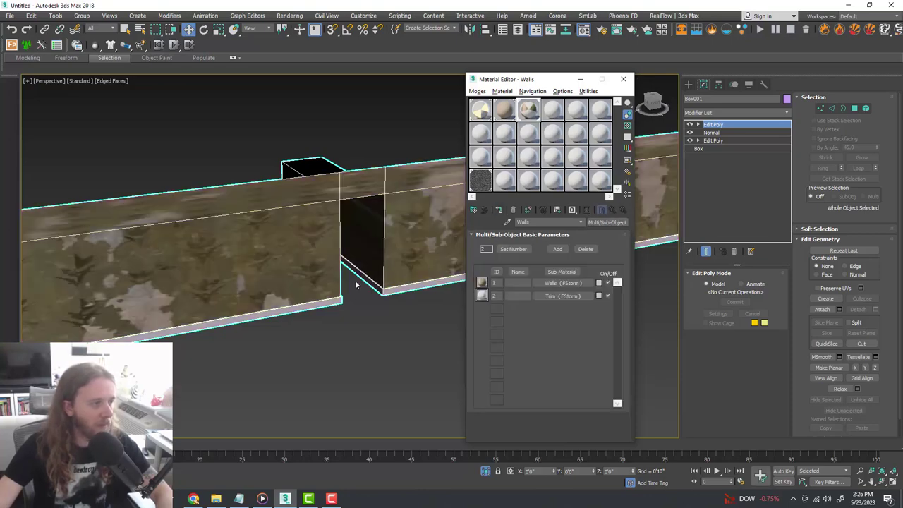
# Add a UVW Map modifier to the outer room walls with Box mapping
pyautogui.scroll(-3, 356, 283)
pyautogui.keyDown('alt'); pyautogui.moveTo(365, 293); pyautogui.dragTo(338, 263, button='middle'); pyautogui.keyUp('alt')
pyautogui.scroll(3, 366, 231)
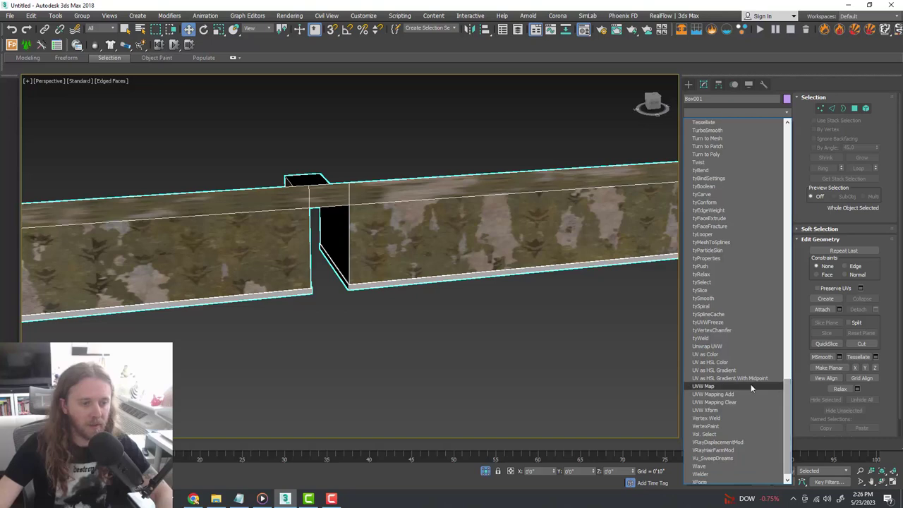
pyautogui.click(752, 385)
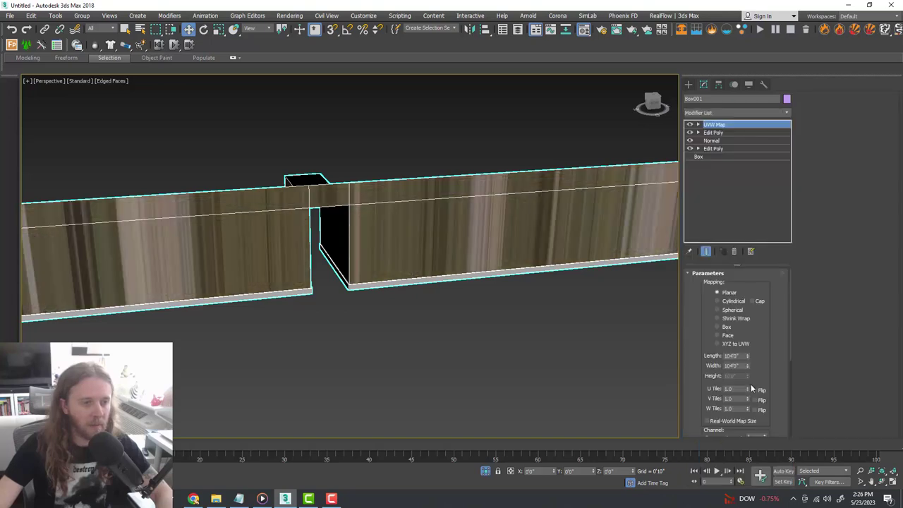
pyautogui.click(724, 327)
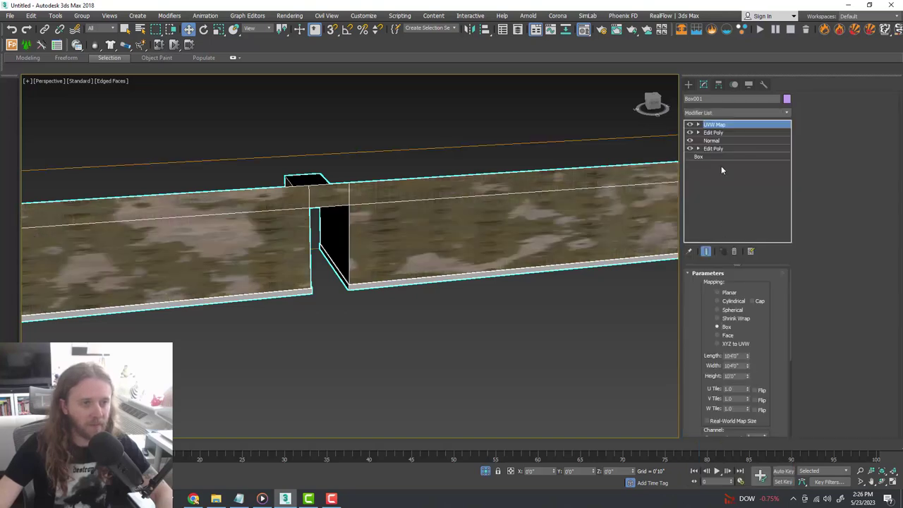
# Scale down the outer walls' UVW Map gizmo so the wallpaper repeats at a smaller size
pyautogui.press('z')
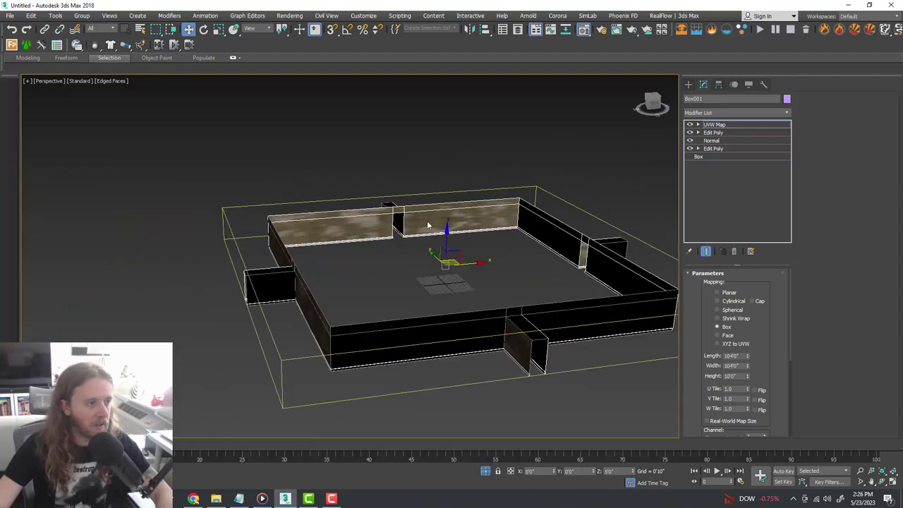
pyautogui.press('r')
pyautogui.moveTo(441, 258); pyautogui.dragTo(445, 330)
pyautogui.scroll(3, 443, 258)
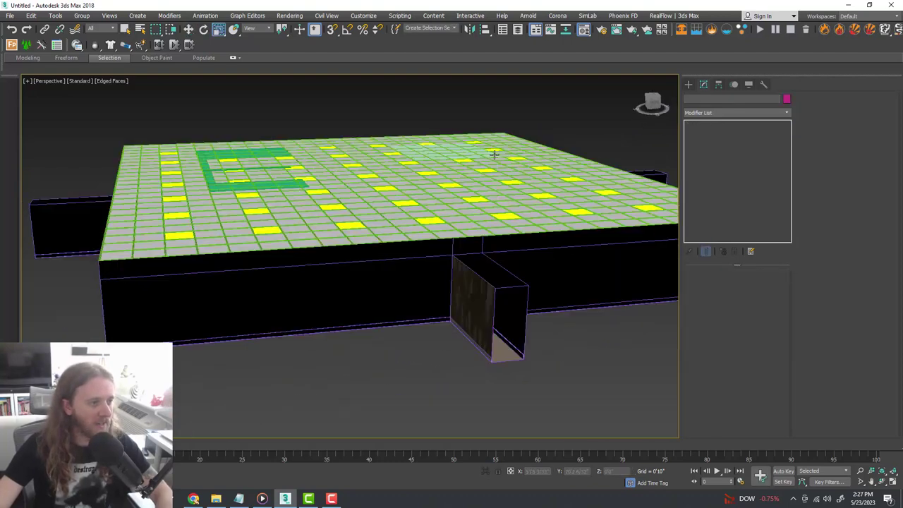
# Select the outer room walls and the two inner wall blocks and isolate them from the ceiling and floor
pyautogui.click(439, 197)
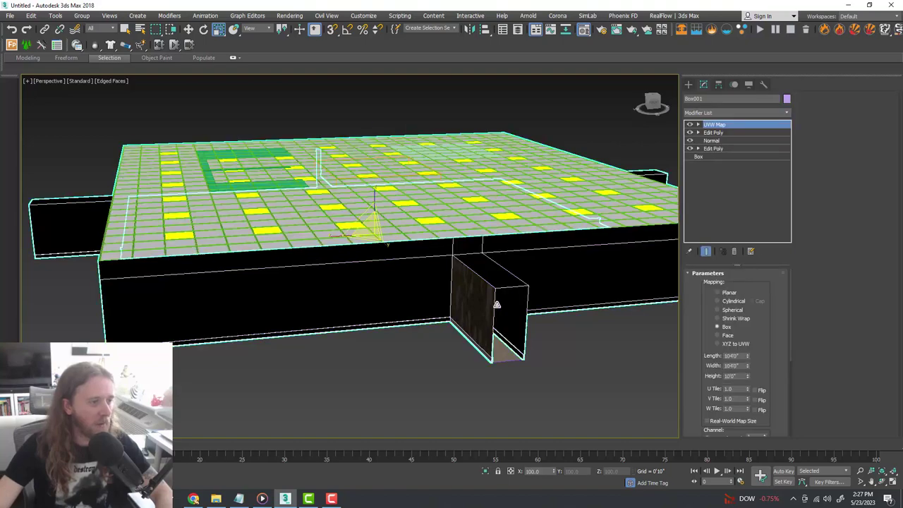
pyautogui.hotkey('alt', 'w')
pyautogui.middleClick(282, 180)
pyautogui.hotkey('alt', 'w')
pyautogui.scroll(-4, 310, 191)
pyautogui.scroll(2, 436, 230)
pyautogui.moveTo(438, 234); pyautogui.dragTo(411, 170, button='middle')
pyautogui.press('w')
pyautogui.scroll(-2, 411, 169)
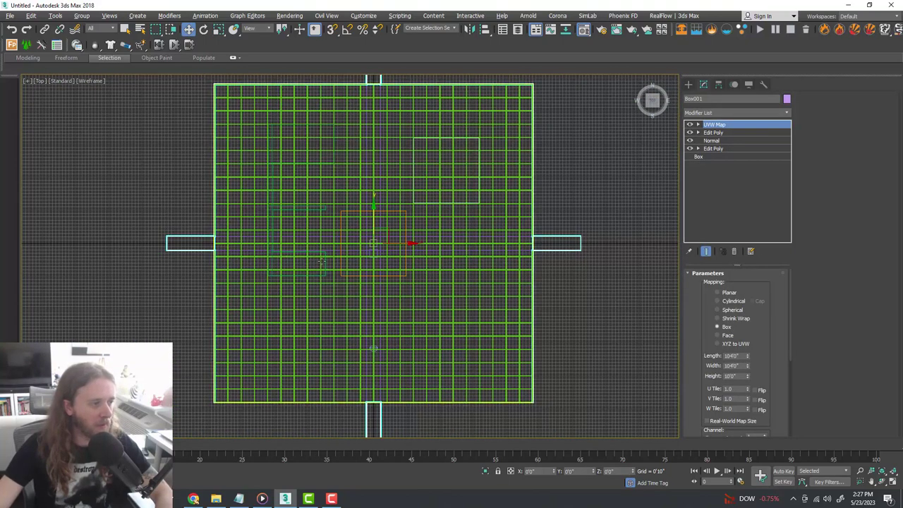
pyautogui.keyDown('ctrl'); pyautogui.click(326, 263); pyautogui.keyUp('ctrl')
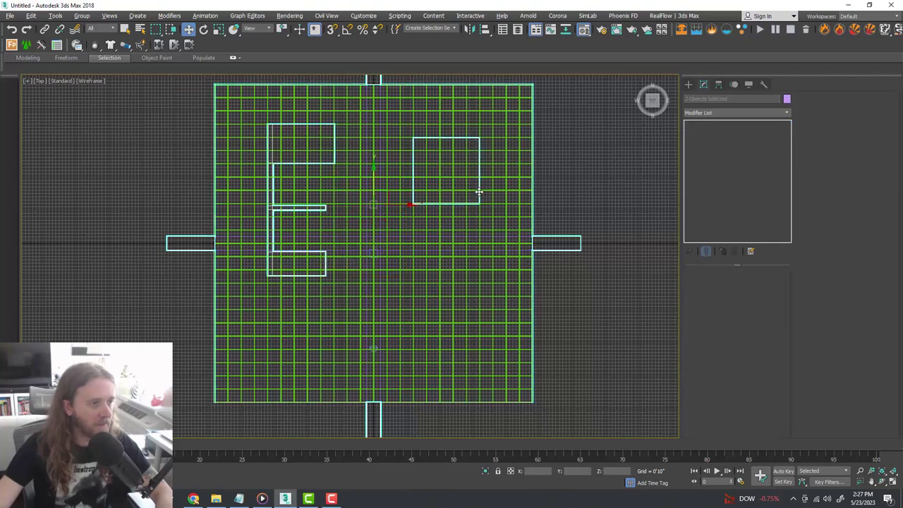
pyautogui.hotkey('alt', 'w')
pyautogui.hotkey('alt', 'w')
pyautogui.scroll(-5, 504, 269)
pyautogui.scroll(3, 361, 250)
pyautogui.scroll(5, 361, 250)
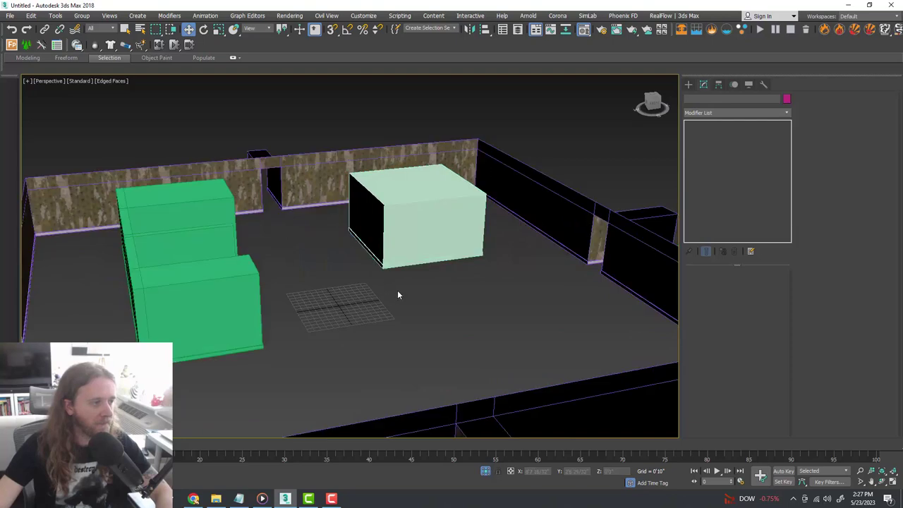
# Copy the UVW Map modifier from the outer room walls
pyautogui.click(452, 261)
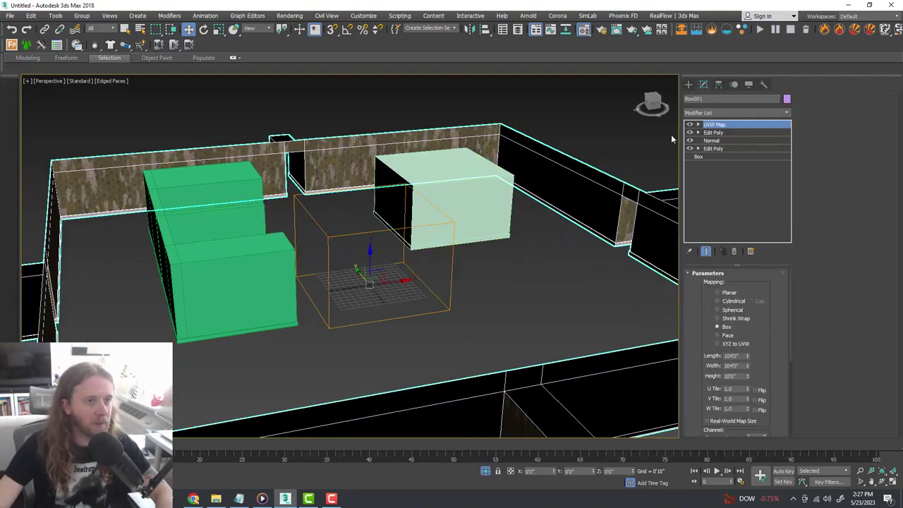
pyautogui.rightClick(730, 131)
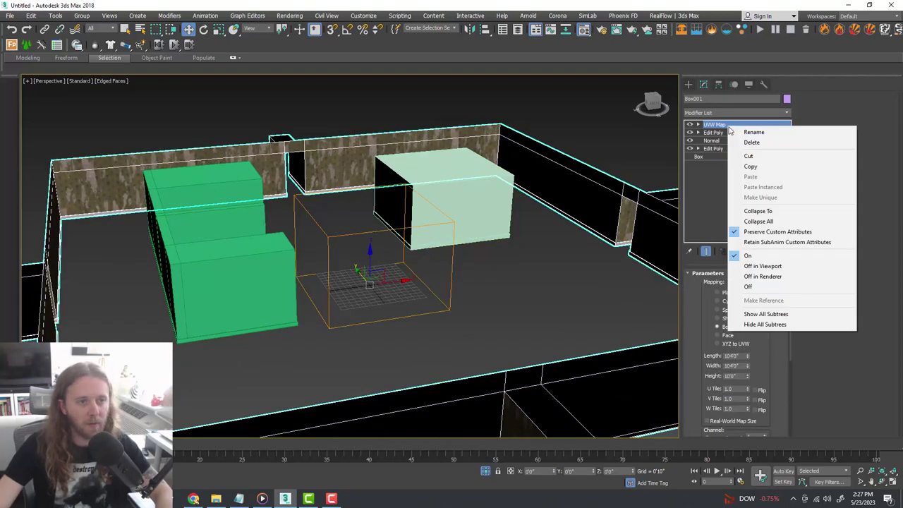
pyautogui.click(738, 155)
# Assign the Walls Multi/Sub-Object material to the two inner wall blocks
pyautogui.click(468, 195)
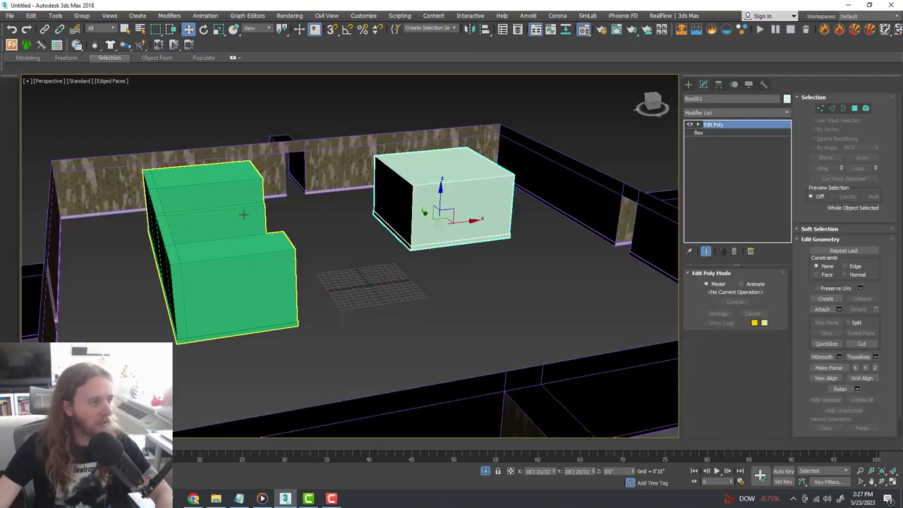
pyautogui.keyDown('ctrl'); pyautogui.click(238, 209); pyautogui.keyUp('ctrl')
pyautogui.press('m')
pyautogui.moveTo(587, 91)
pyautogui.mouseDown()
pyautogui.moveTo(540, 94)
pyautogui.moveTo(575, 95)
pyautogui.mouseUp()
pyautogui.click(522, 223)
pyautogui.click(657, 92)
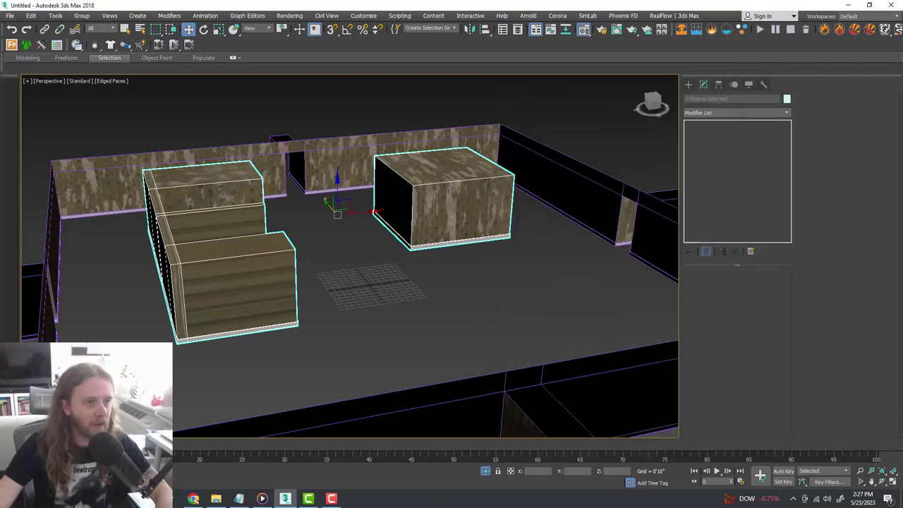
# Paste the copied UVW Map modifier as an instance onto both inner wall blocks
pyautogui.rightClick(721, 131)
pyautogui.click(753, 187)
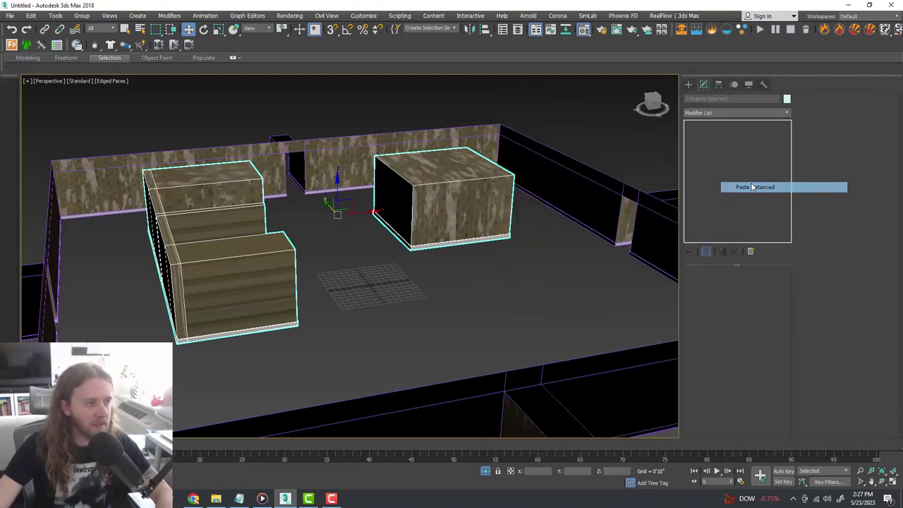
pyautogui.scroll(3, 335, 204)
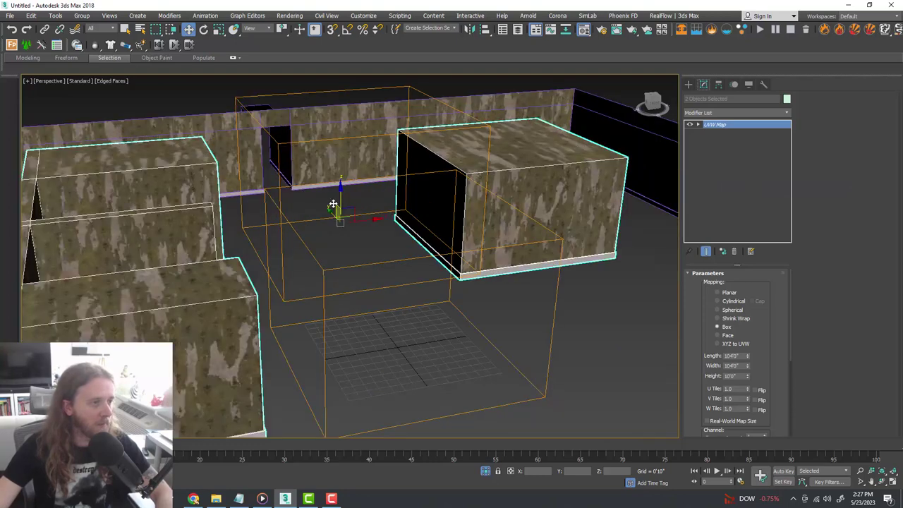
pyautogui.keyDown('alt'); pyautogui.moveTo(443, 224); pyautogui.dragTo(440, 225, button='middle'); pyautogui.keyUp('alt')
pyautogui.click(600, 295)
# In the FStorm camera view, rotate the stepped inner wall block's instanced UVW Map gizmo about its vertical axis
pyautogui.hotkey('alt', 'w')
pyautogui.click(569, 192)
pyautogui.hotkey('alt', 'w')
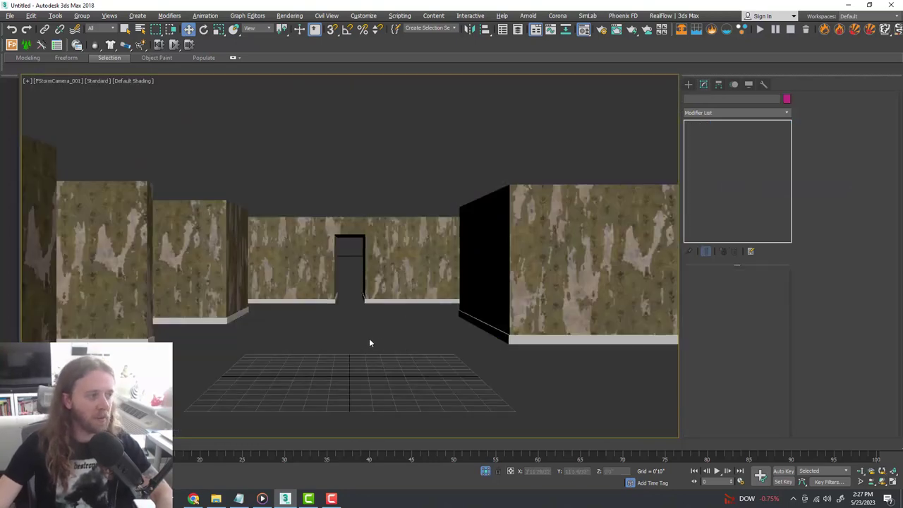
pyautogui.click(135, 245)
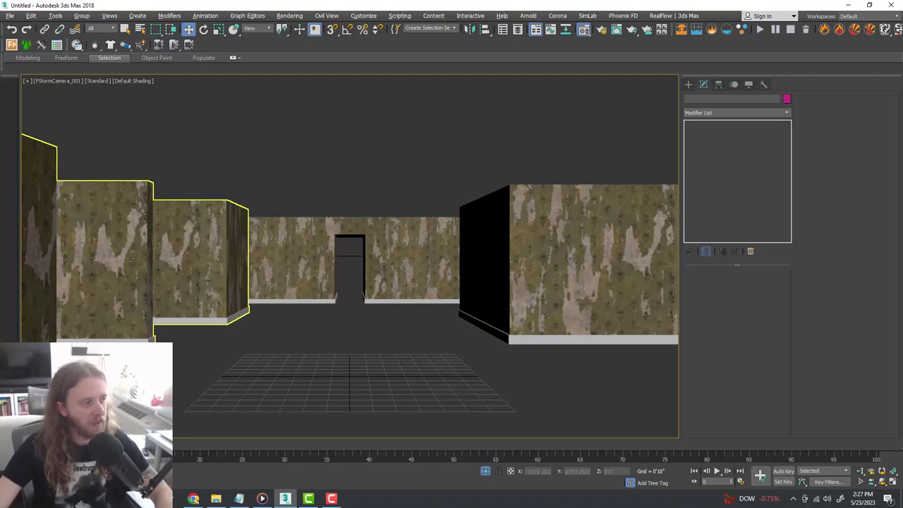
pyautogui.click(192, 282)
pyautogui.press('e')
pyautogui.moveTo(372, 184); pyautogui.dragTo(405, 188)
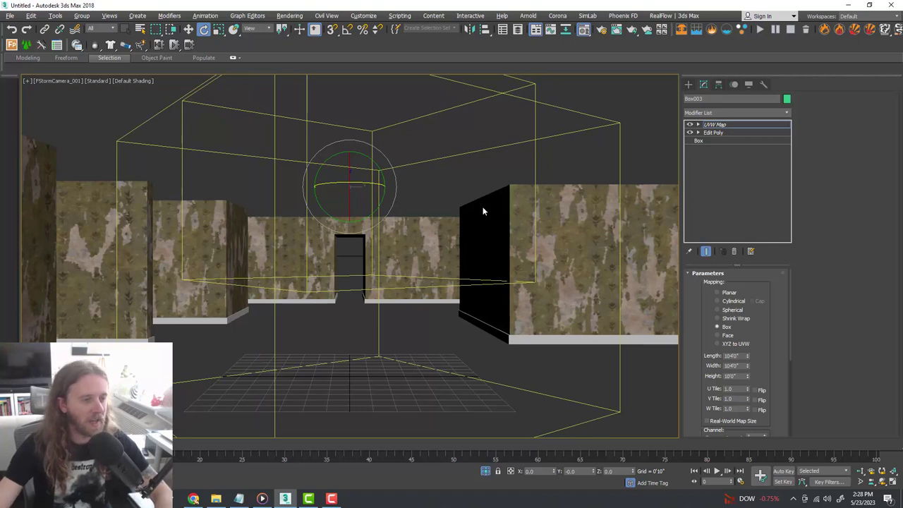
# Fine-tune the inner wall block's UVW Map gizmo rotation, and unhide all hidden objects in the scene
pyautogui.moveTo(377, 183); pyautogui.dragTo(380, 182)
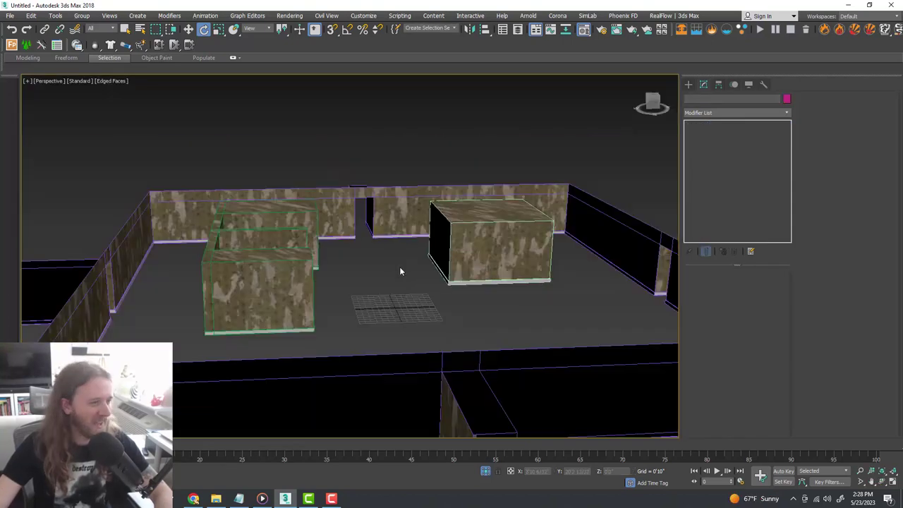
pyautogui.scroll(6, 399, 267)
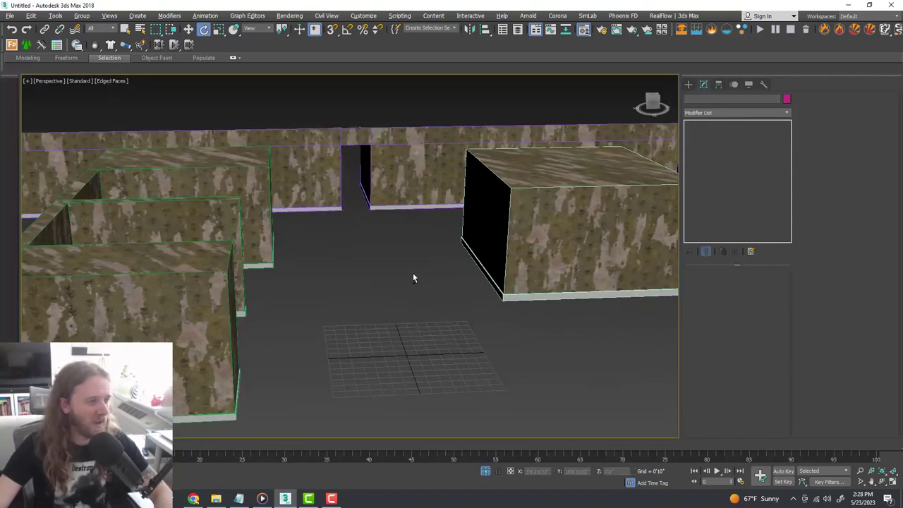
pyautogui.rightClick(414, 279)
pyautogui.click(440, 199)
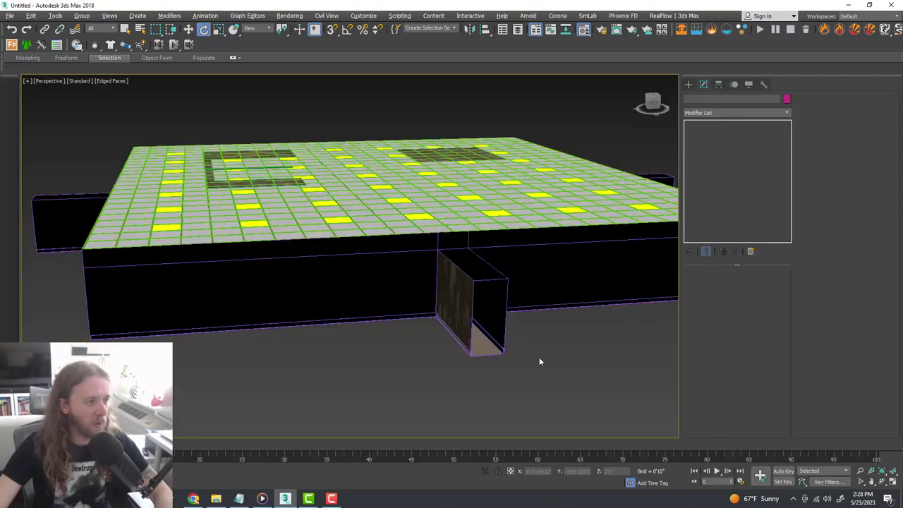
pyautogui.hotkey('alt', 'w')
pyautogui.rightClick(501, 200)
pyautogui.hotkey('alt', 'w')
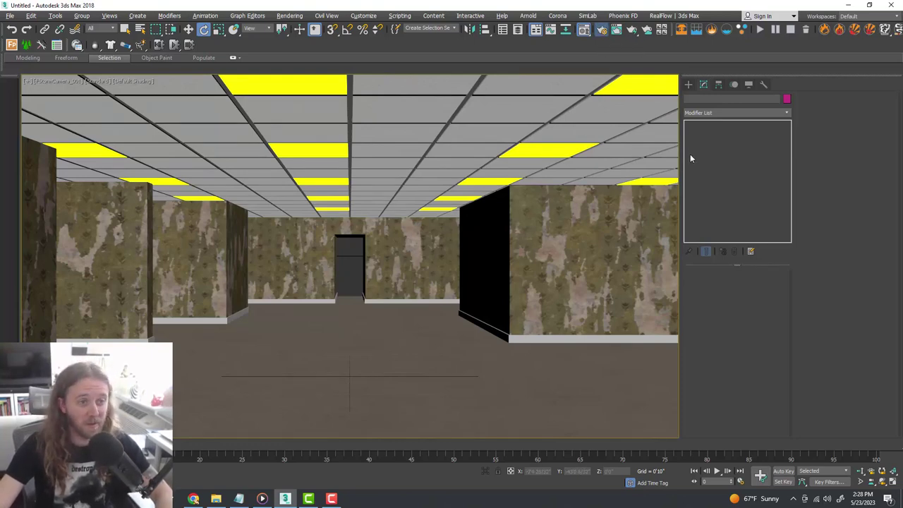
# Set the render output size to the HDTV (video) preset at 1920x1080 and show safe frames in the camera view
pyautogui.press('F10')
pyautogui.moveTo(367, 80); pyautogui.dragTo(575, 90)
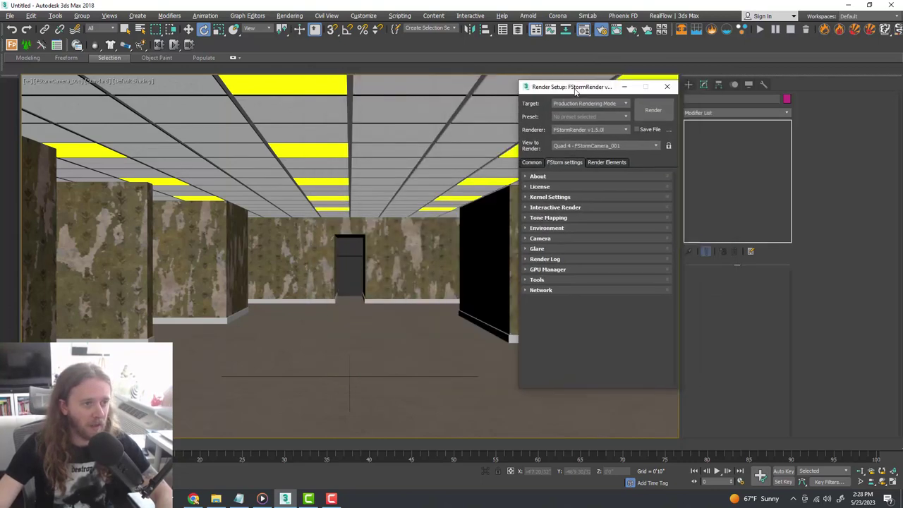
pyautogui.click(538, 162)
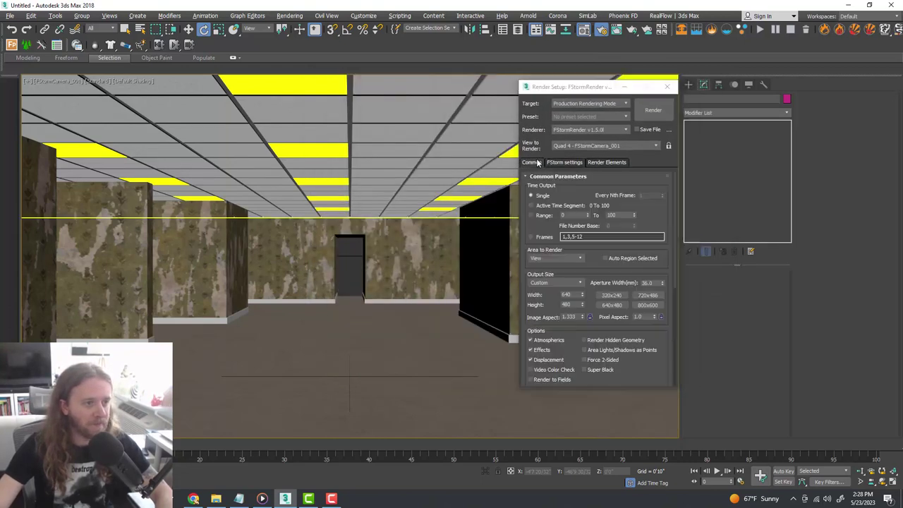
pyautogui.click(579, 283)
pyautogui.click(576, 401)
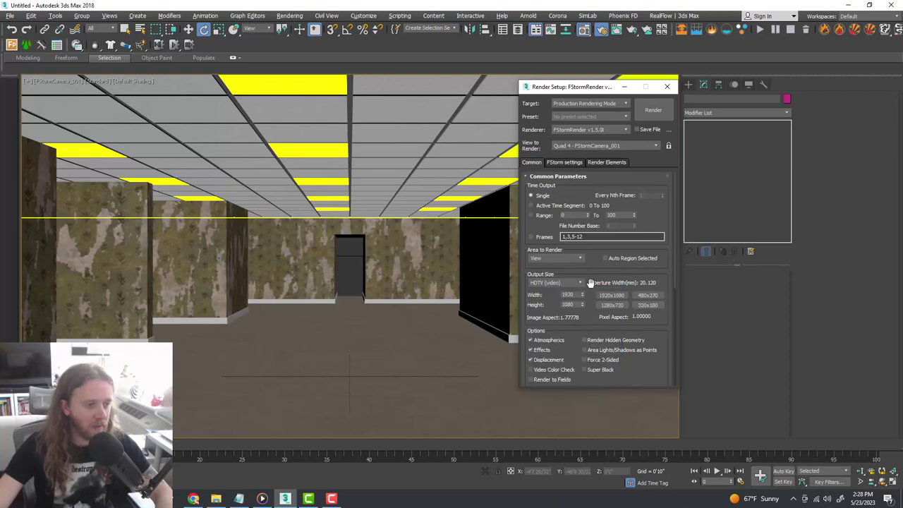
pyautogui.click(69, 81)
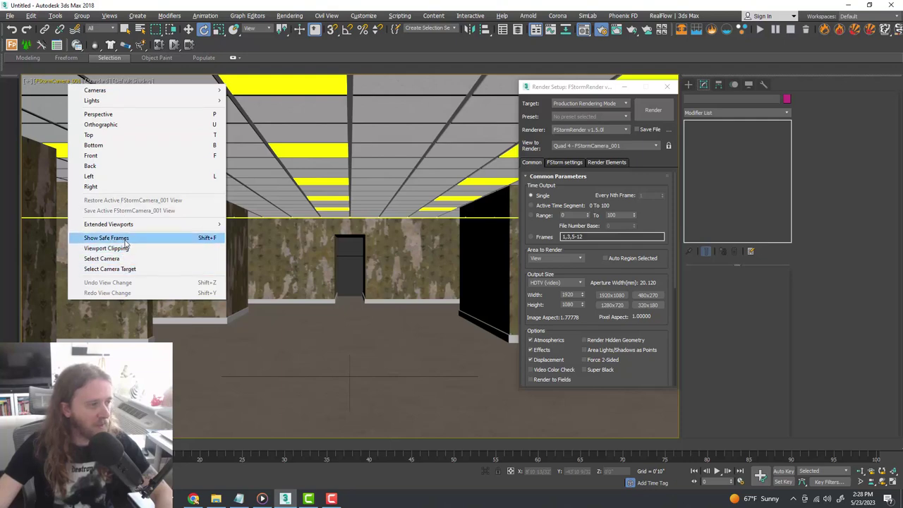
pyautogui.click(126, 242)
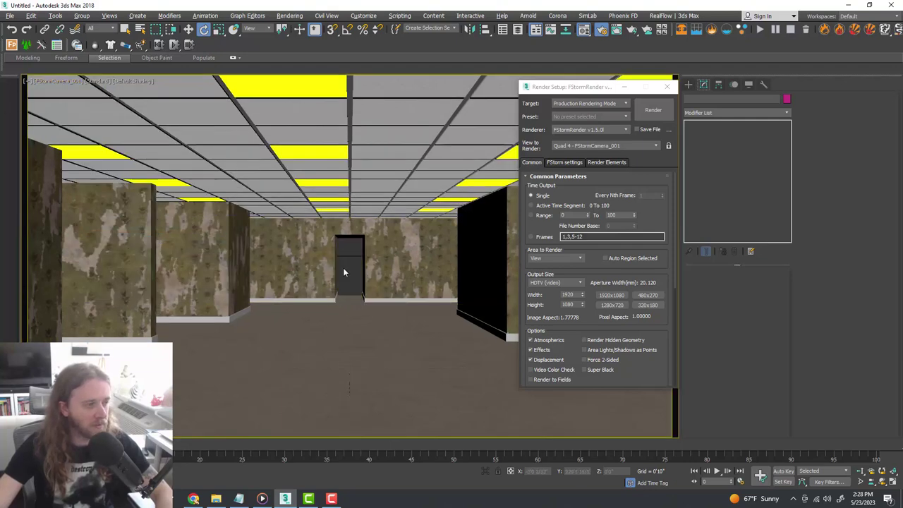
# Launch an FStorm interactive RT render of the camera view to check the scene
pyautogui.moveTo(601, 92); pyautogui.dragTo(584, 95)
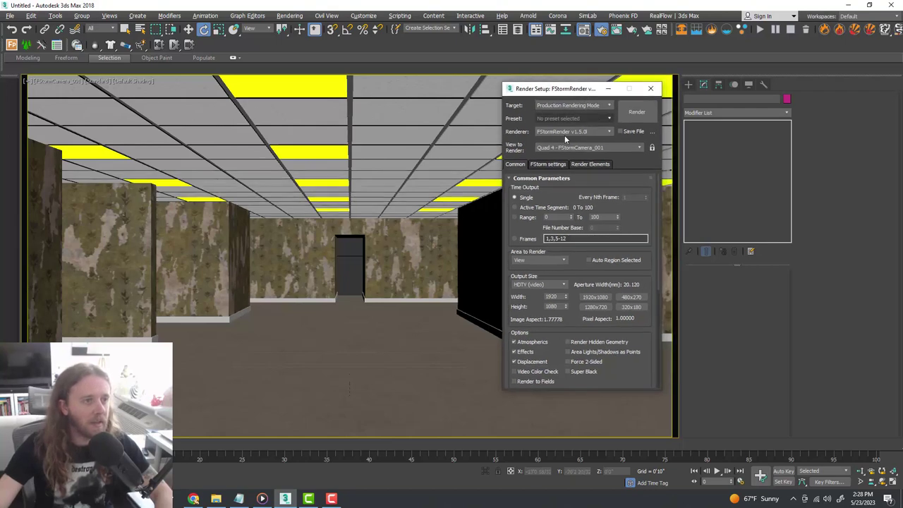
pyautogui.click(547, 164)
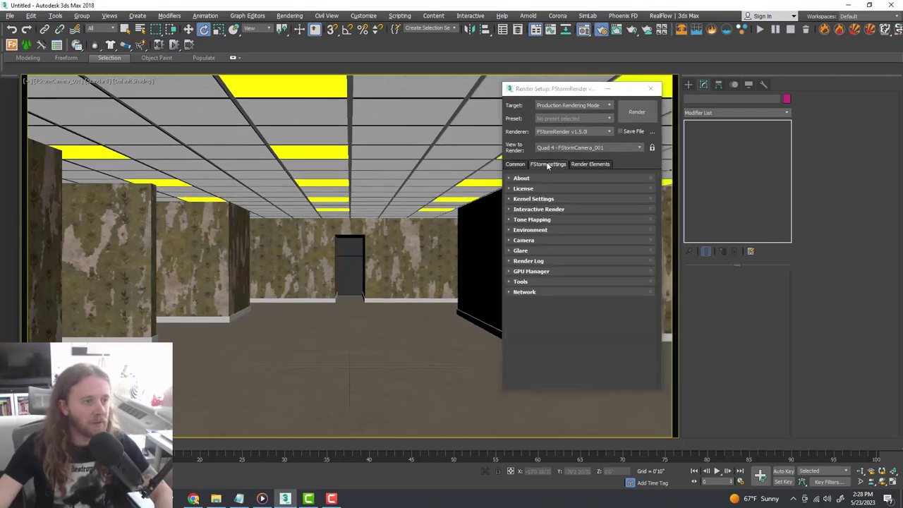
pyautogui.click(556, 210)
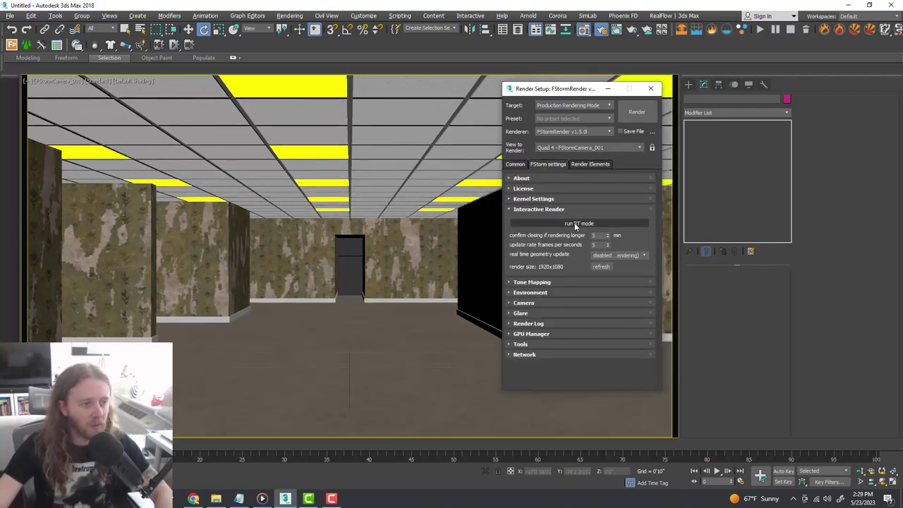
pyautogui.click(574, 223)
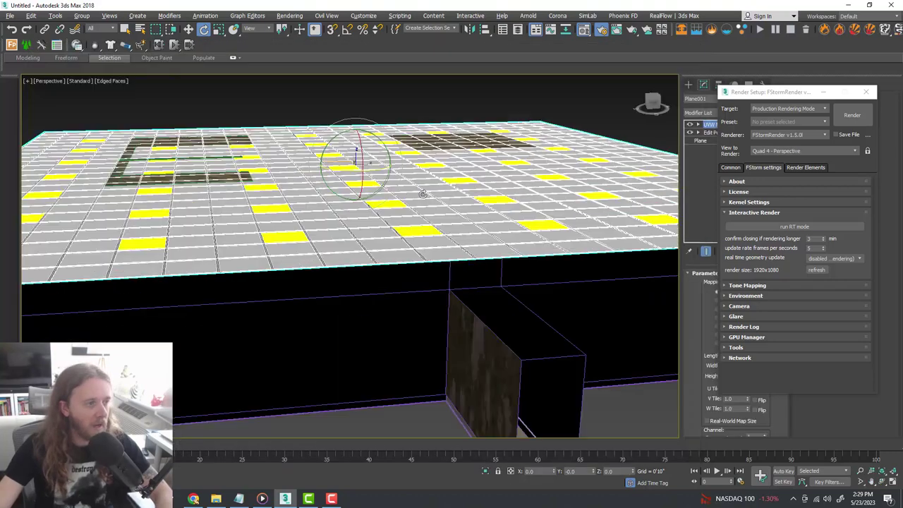
# Add a Normal modifier to the ceiling plane to flip its normals, and deselect it in the camera view
pyautogui.keyDown('alt'); pyautogui.moveTo(447, 185); pyautogui.dragTo(473, 205, button='middle'); pyautogui.keyUp('alt')
pyautogui.moveTo(770, 95); pyautogui.dragTo(902, 105)
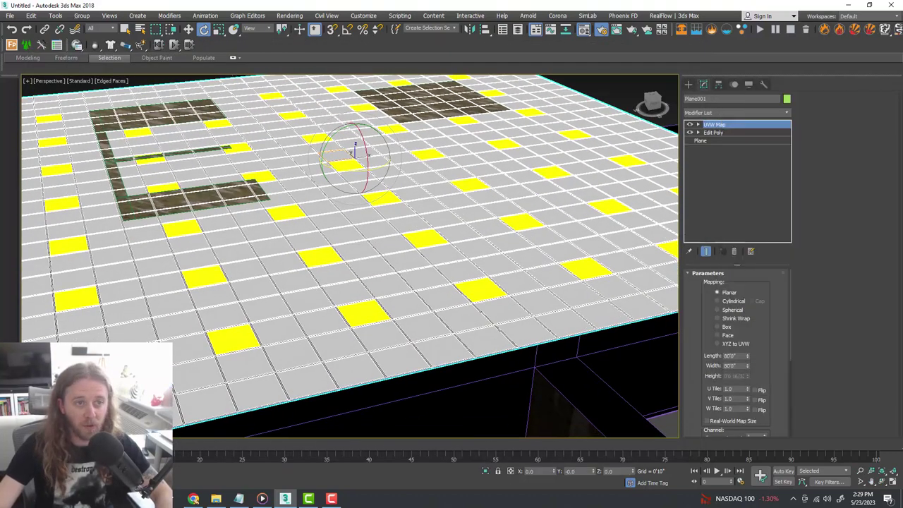
pyautogui.click(787, 114)
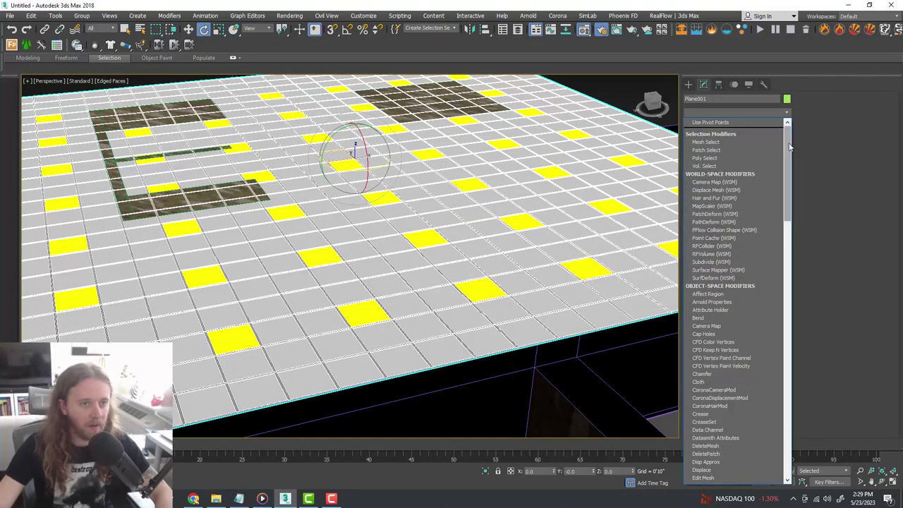
pyautogui.scroll(-2, 781, 166)
pyautogui.scroll(-15, 780, 165)
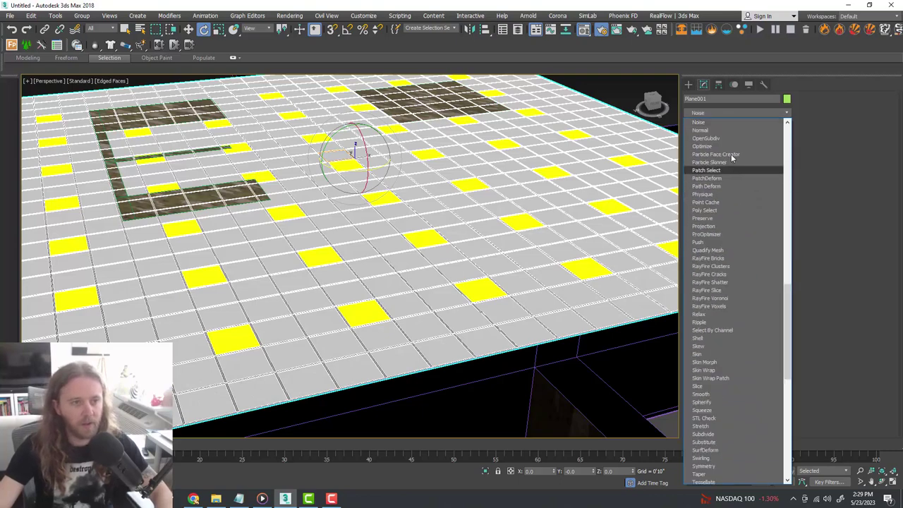
pyautogui.click(728, 129)
pyautogui.scroll(-5, 437, 237)
pyautogui.keyDown('alt'); pyautogui.moveTo(436, 237); pyautogui.dragTo(439, 220, button='middle'); pyautogui.keyUp('alt')
pyautogui.press('w')
pyautogui.hotkey('alt', 'w')
pyautogui.rightClick(478, 171)
pyautogui.hotkey('alt', 'w')
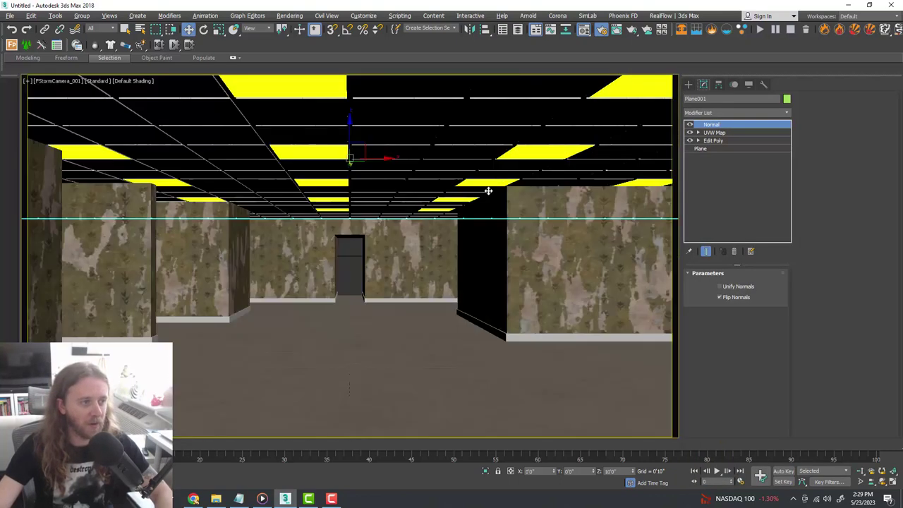
pyautogui.hotkey('ctrl', 'd')
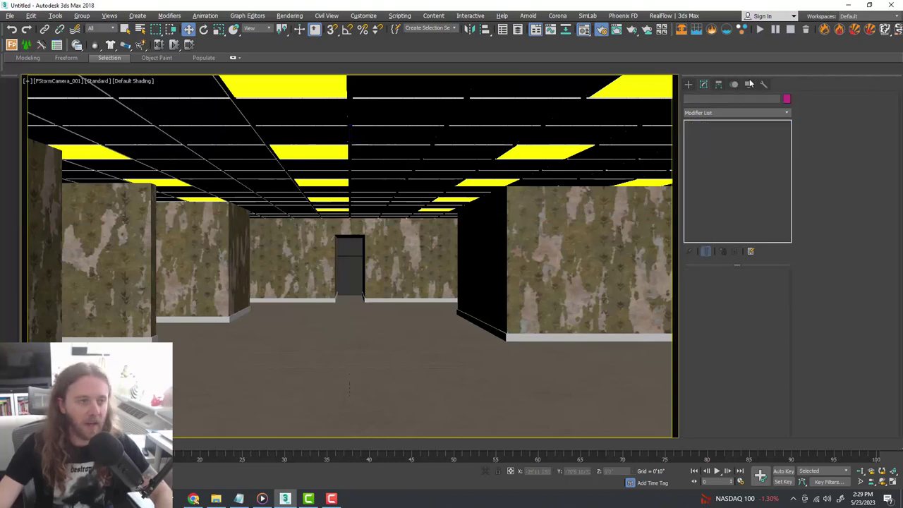
# Run the FStorm RT render again with the flipped ceiling and place the render window clear of the command panel
pyautogui.press('F10')
pyautogui.moveTo(636, 73); pyautogui.dragTo(573, 77)
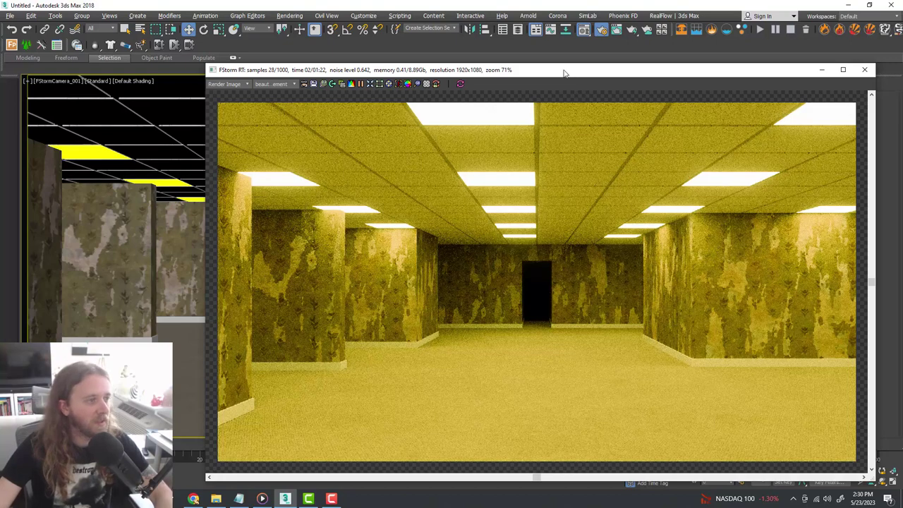
pyautogui.moveTo(565, 73); pyautogui.dragTo(397, 37)
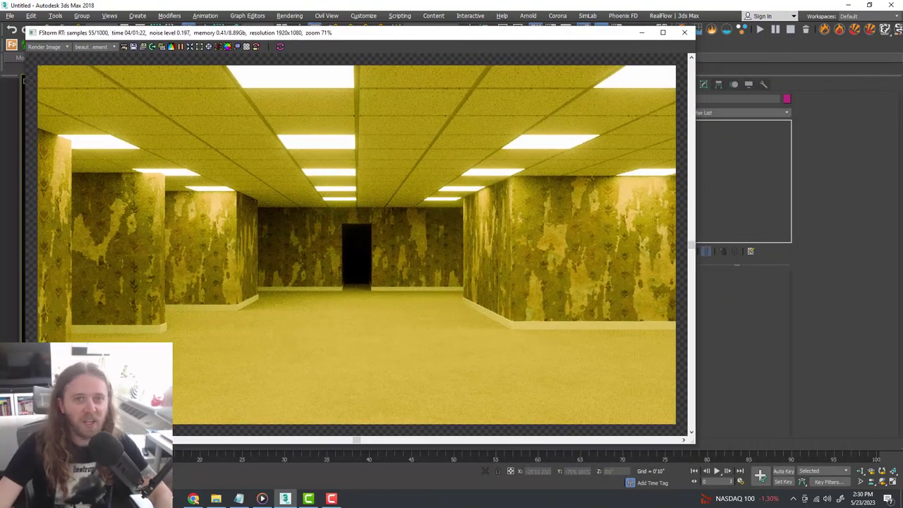
# Set the Lights sub-material's emission color to RGB 213, 185, 0 and its emission power to 30
pyautogui.press('m')
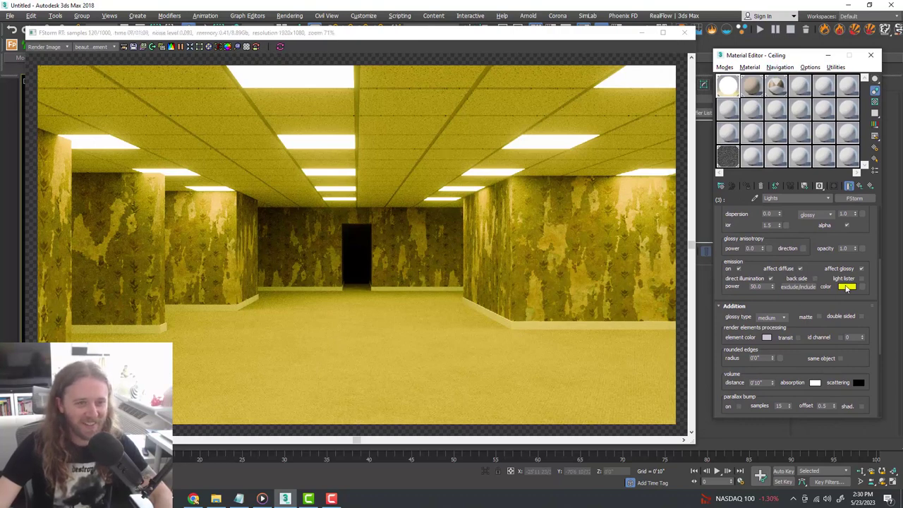
pyautogui.click(847, 287)
pyautogui.moveTo(224, 49); pyautogui.dragTo(401, 63)
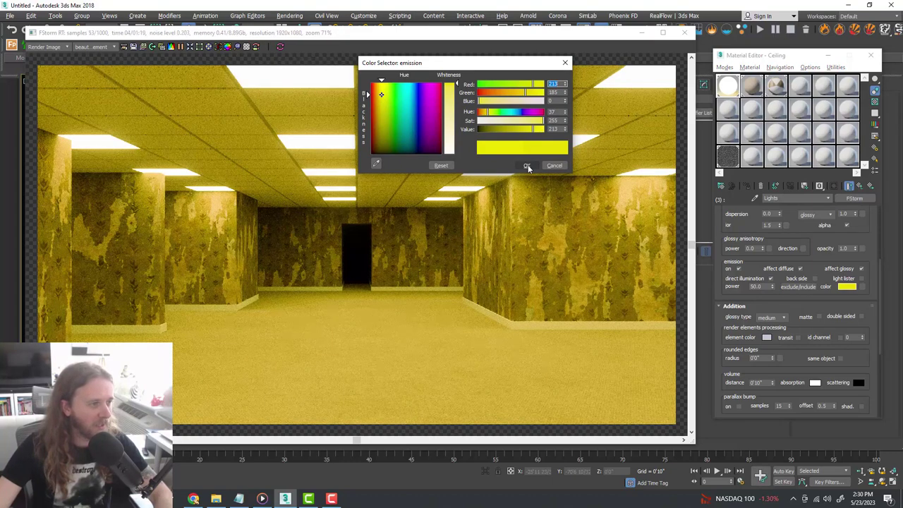
pyautogui.click(528, 165)
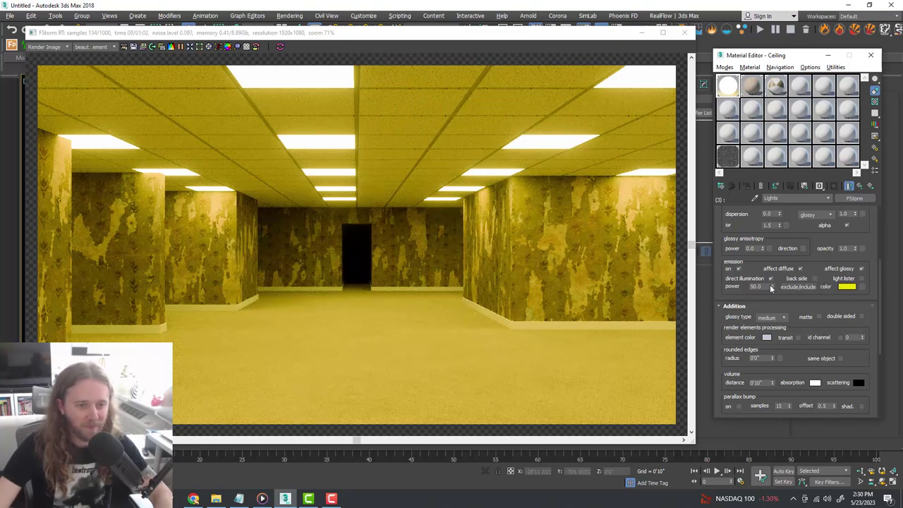
pyautogui.doubleClick(752, 286)
pyautogui.write('30')
pyautogui.press('Return')
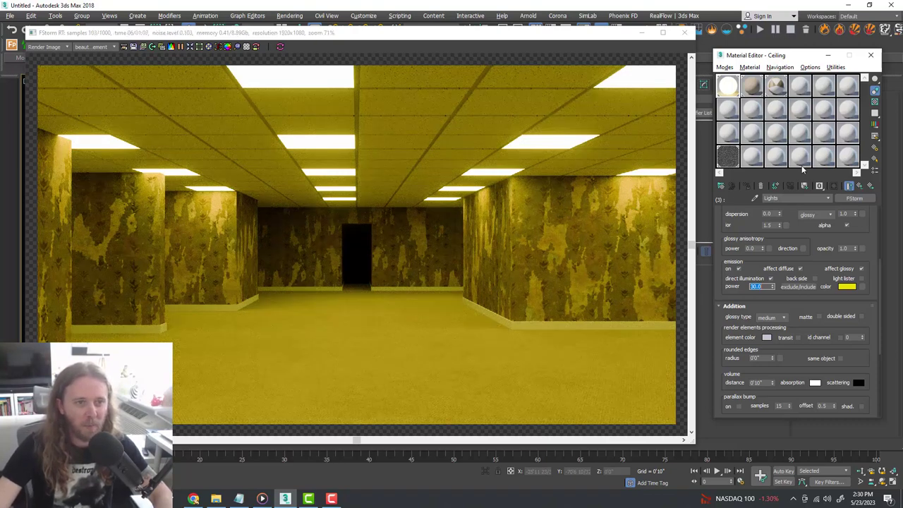
# Lighten the diffuse color of the Walls sub-material to near white
pyautogui.click(776, 85)
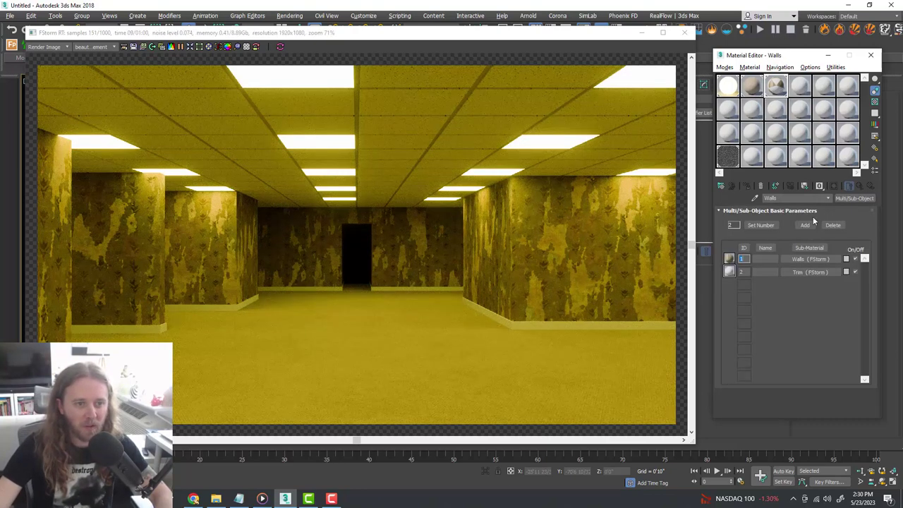
pyautogui.click(808, 259)
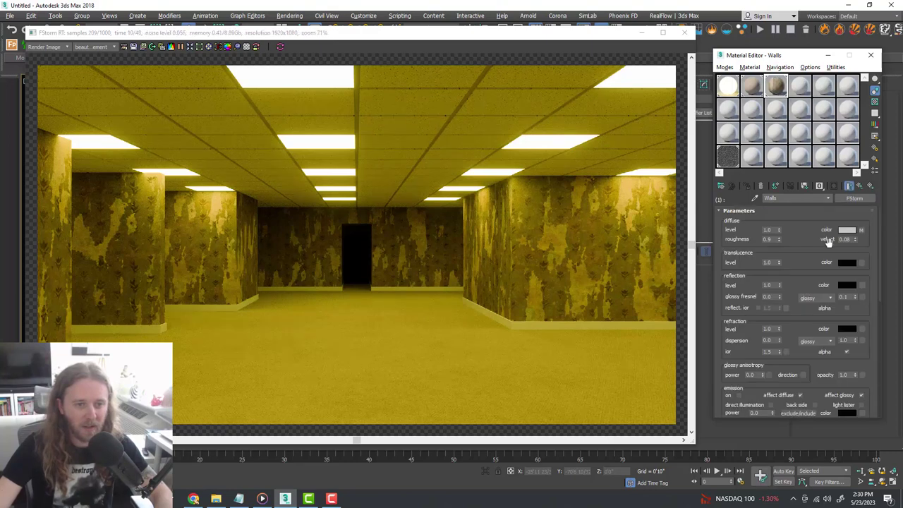
pyautogui.click(847, 231)
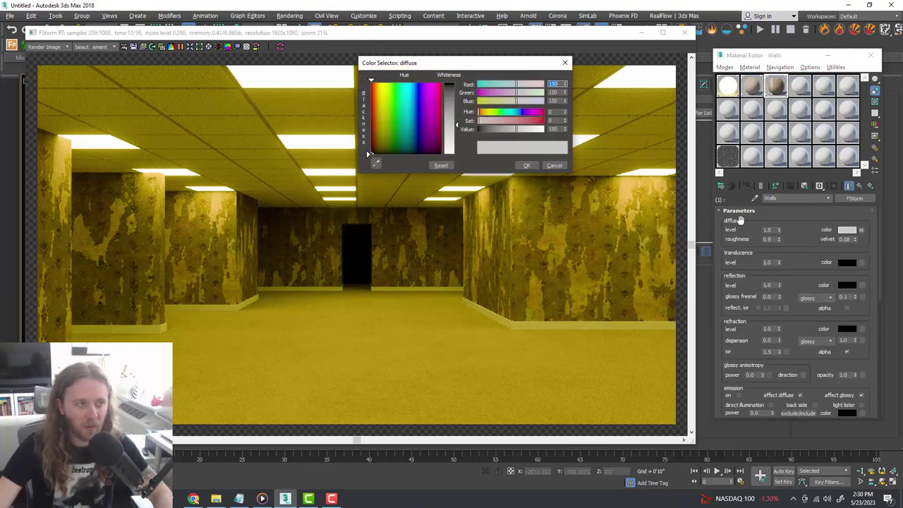
pyautogui.click(525, 166)
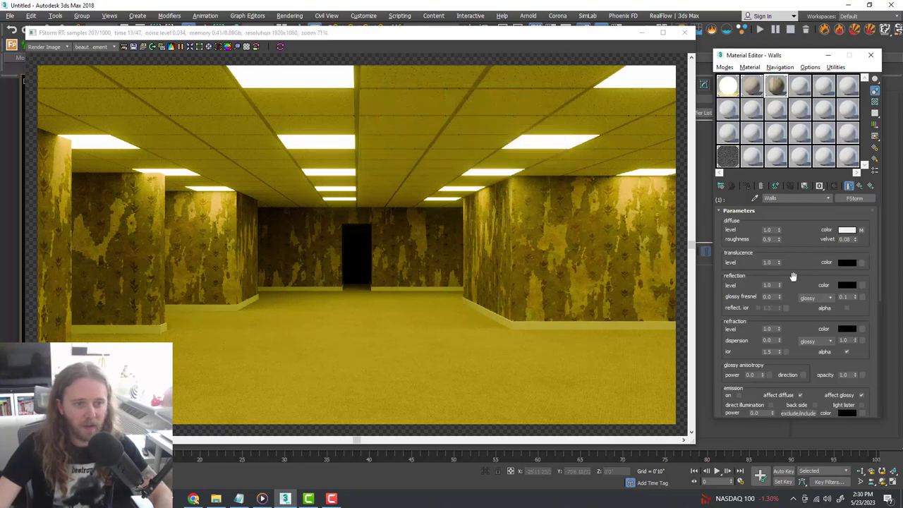
# Try the Walls sub-material's diffuse map amount at 60 and settle on 75 to fade the wallpaper texture
pyautogui.scroll(-4, 788, 268)
pyautogui.moveTo(800, 346); pyautogui.dragTo(803, 195)
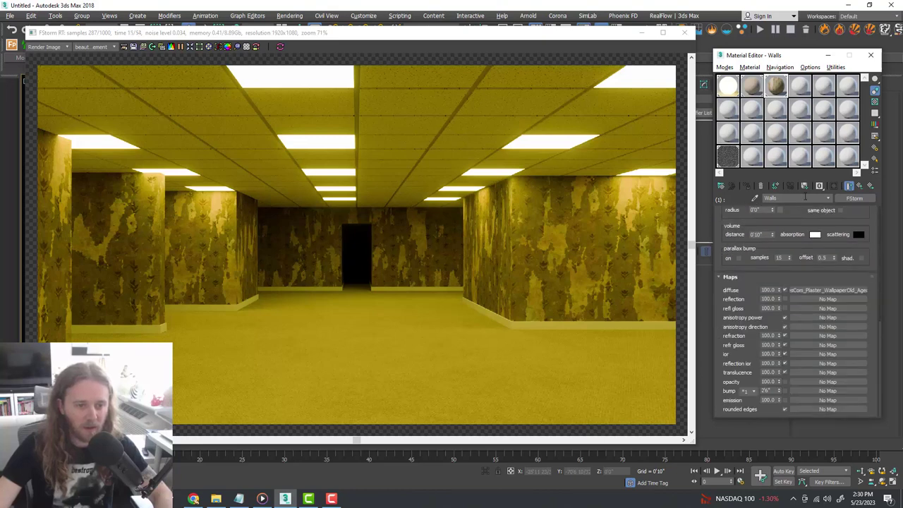
pyautogui.doubleClick(770, 289)
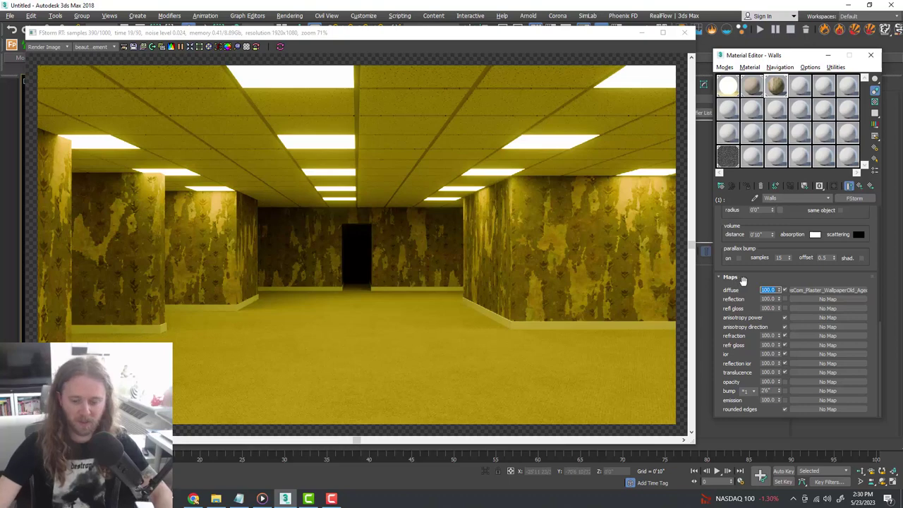
pyautogui.write('60')
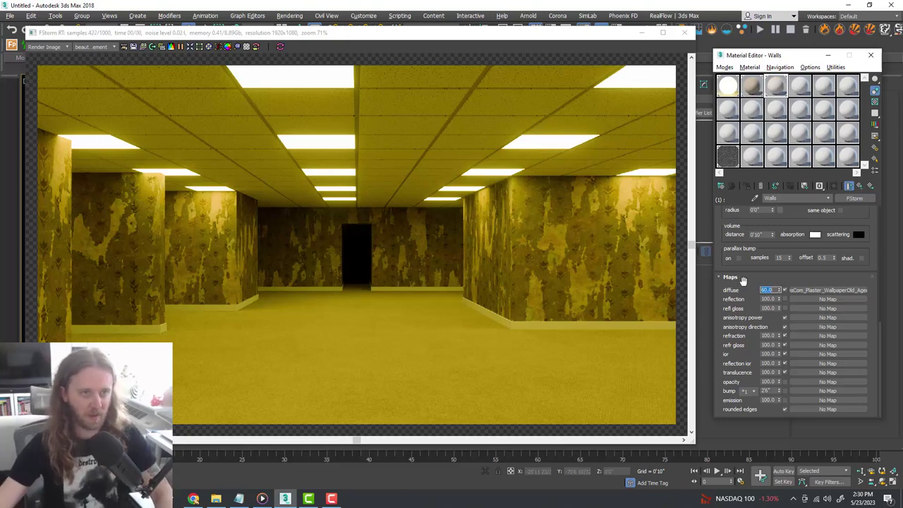
pyautogui.press('Return')
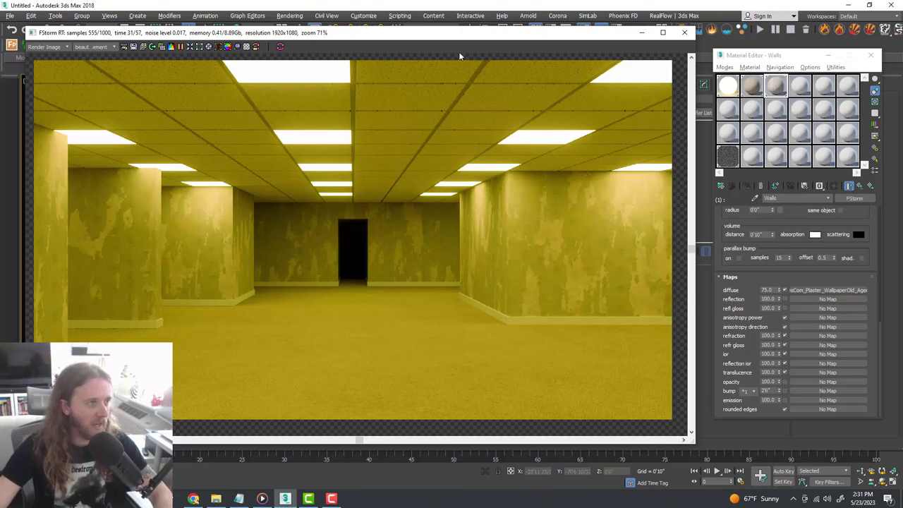
# Select the FStorm camera of the active view and set its glare power to 0.04
pyautogui.moveTo(445, 51); pyautogui.dragTo(558, 45)
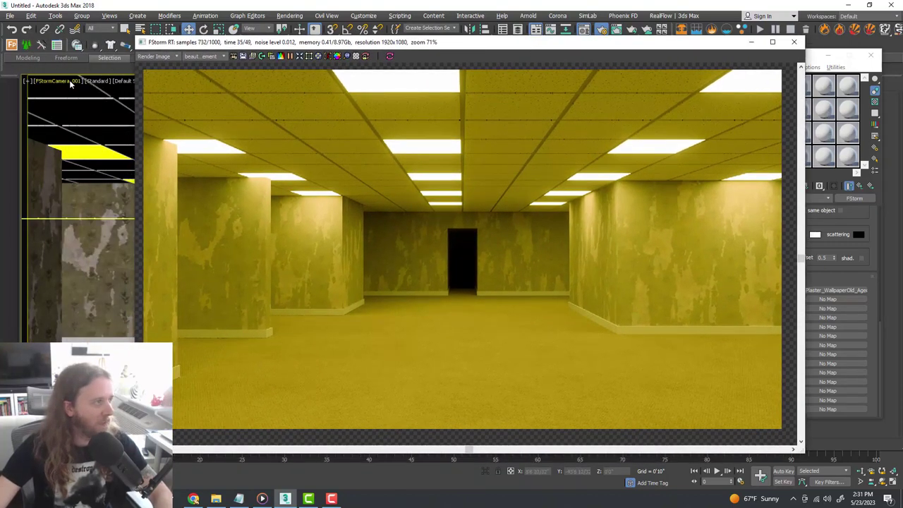
pyautogui.moveTo(223, 44); pyautogui.dragTo(341, 50)
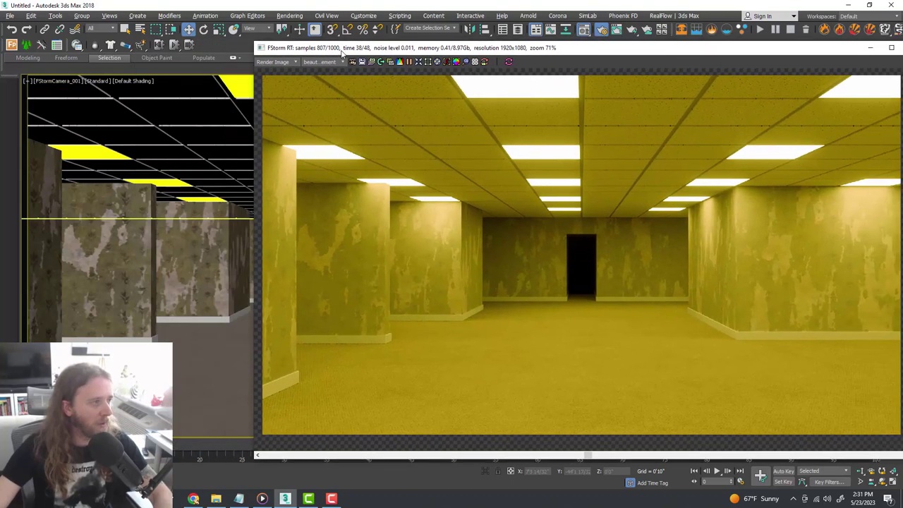
pyautogui.click(52, 82)
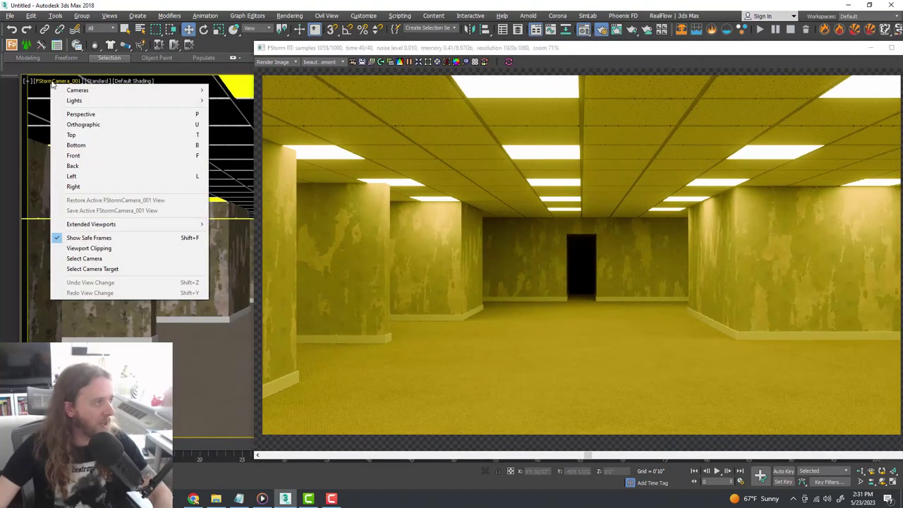
pyautogui.click(90, 259)
pyautogui.moveTo(492, 53); pyautogui.dragTo(287, 43)
pyautogui.moveTo(759, 61); pyautogui.dragTo(902, 62)
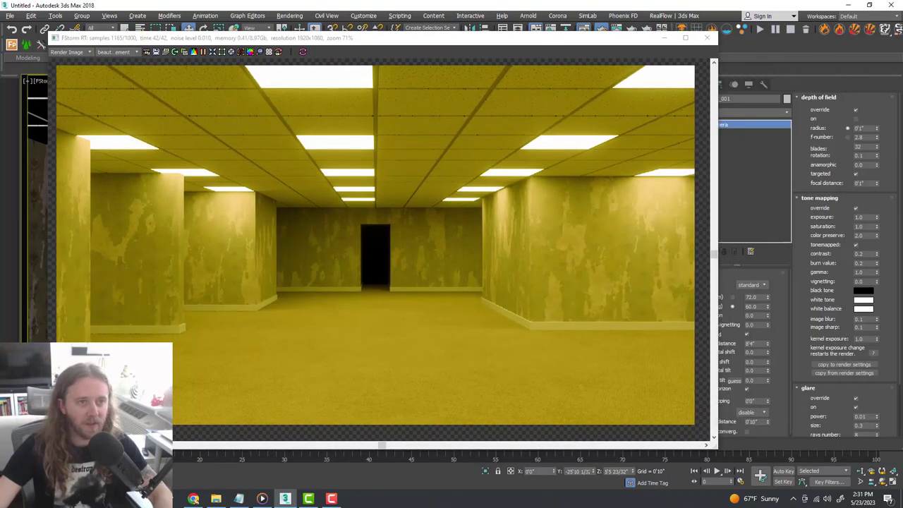
pyautogui.moveTo(574, 40); pyautogui.dragTo(519, 48)
pyautogui.scroll(-3, 802, 331)
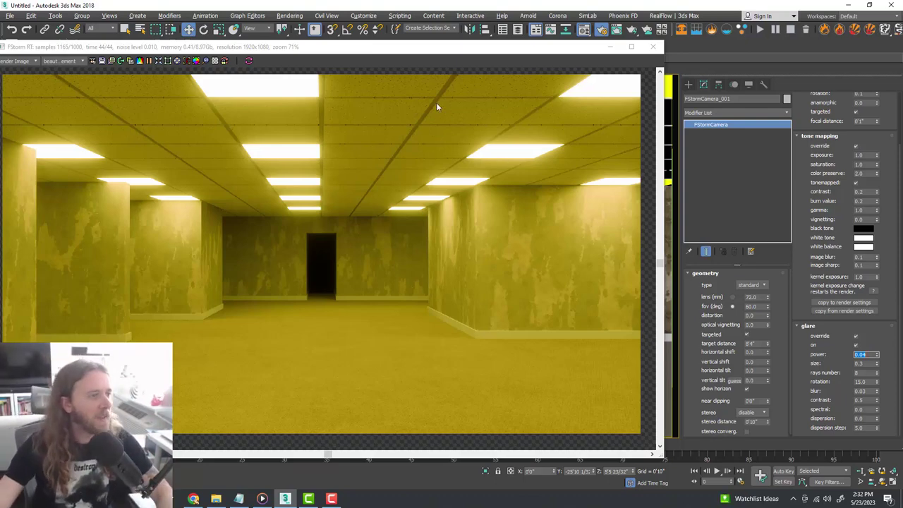
# Set the rounded edges radius of the Ceiling material's CeilingTile sub-material to .25
pyautogui.scroll(4, 436, 106)
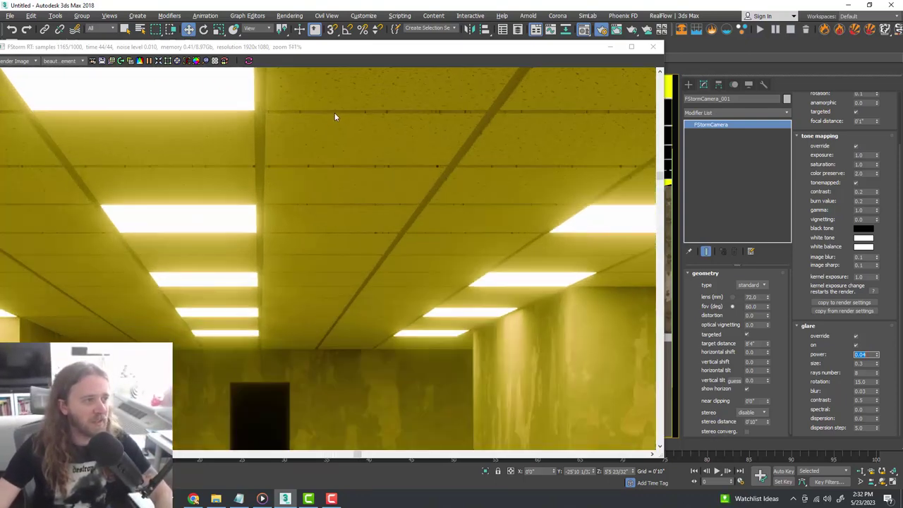
pyautogui.scroll(-1, 275, 113)
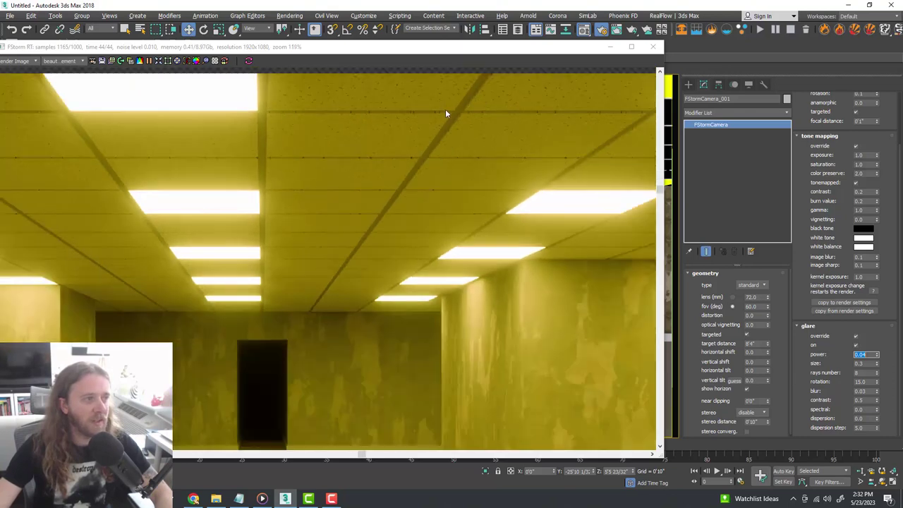
pyautogui.scroll(4, 446, 113)
pyautogui.scroll(1, 492, 118)
pyautogui.click(490, 121)
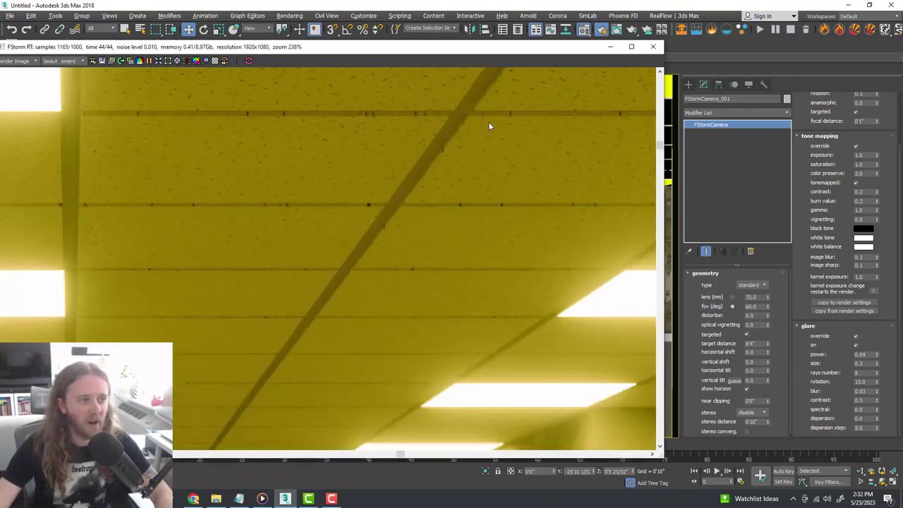
pyautogui.rightClick(440, 175)
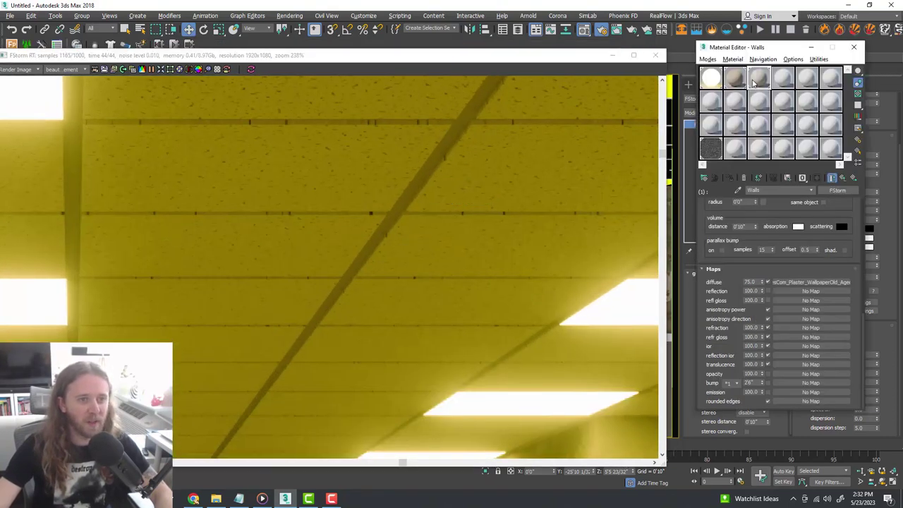
pyautogui.click(715, 82)
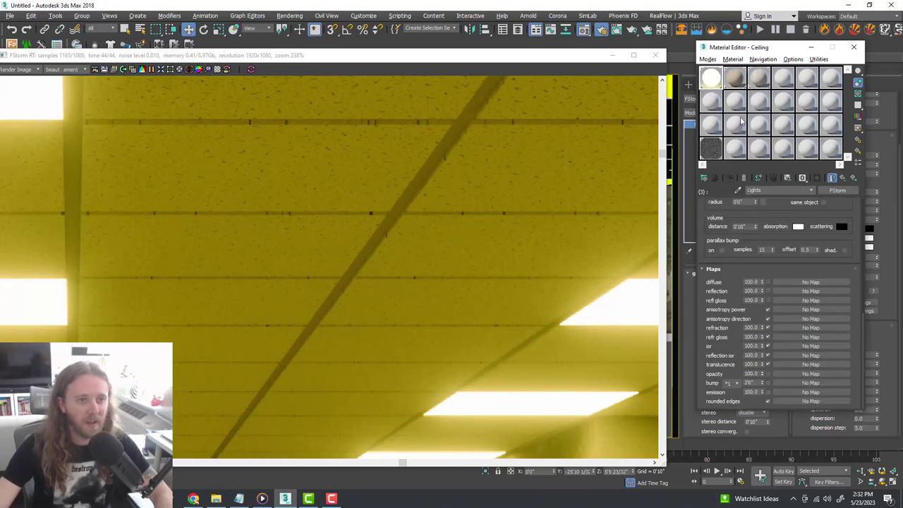
pyautogui.click(812, 191)
pyautogui.click(769, 204)
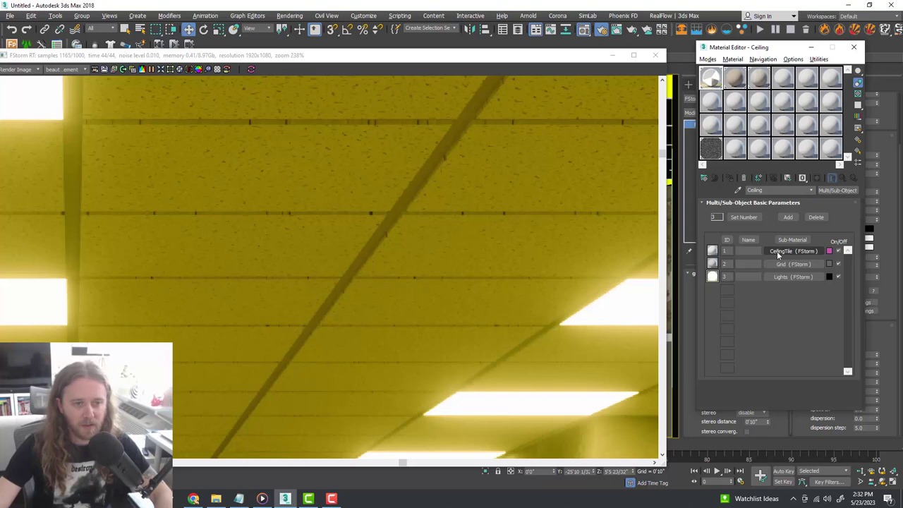
pyautogui.click(781, 251)
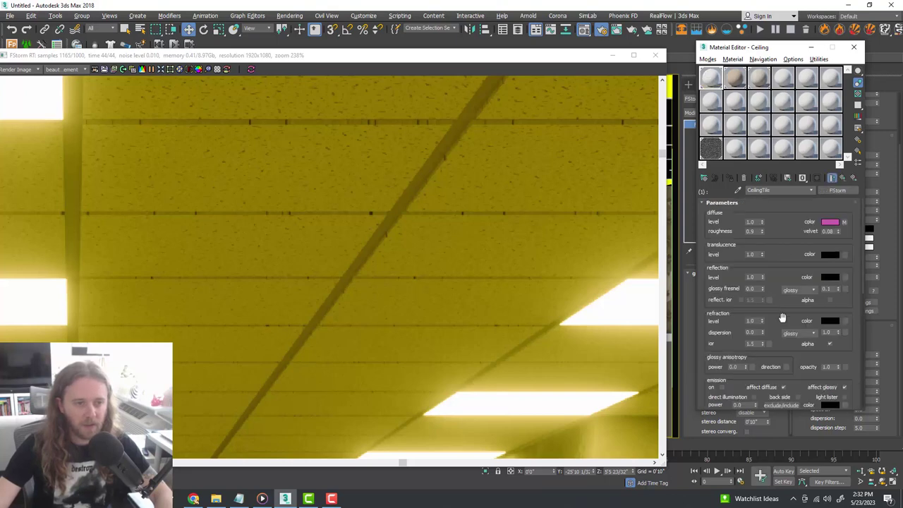
pyautogui.scroll(-6, 782, 311)
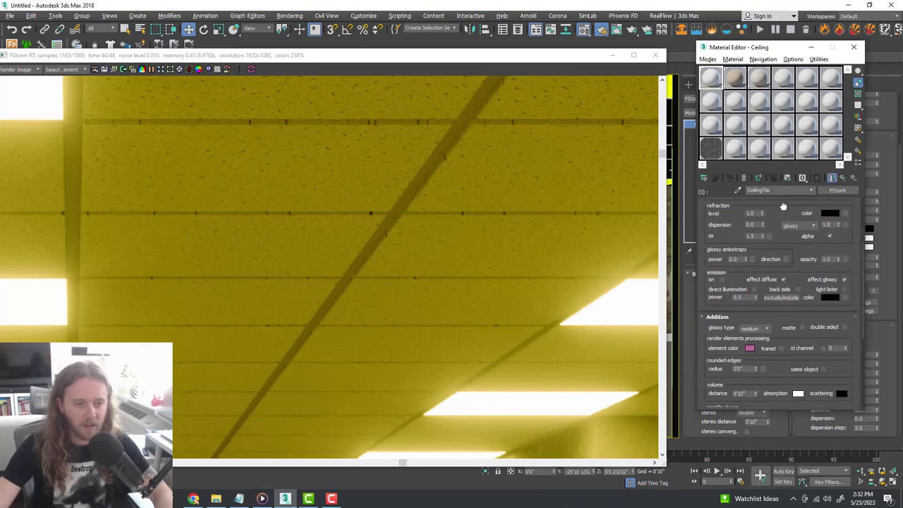
pyautogui.scroll(-1, 774, 328)
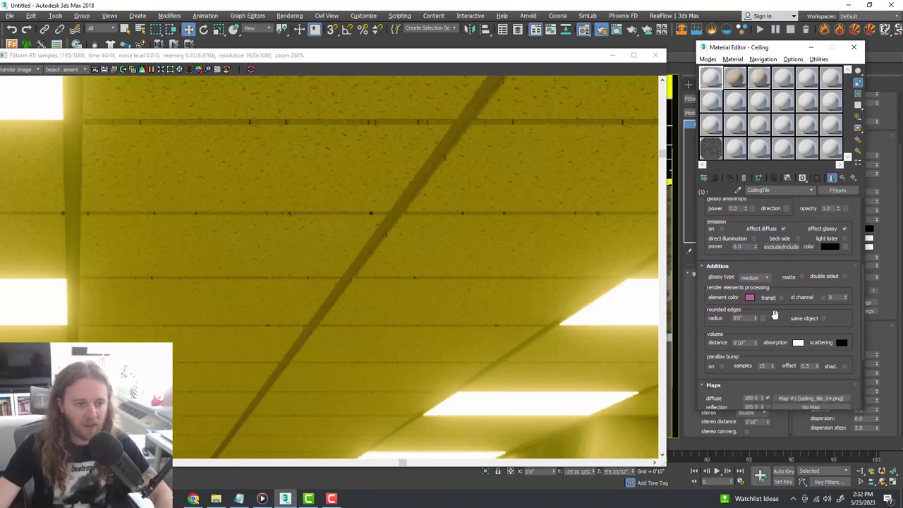
pyautogui.doubleClick(736, 318)
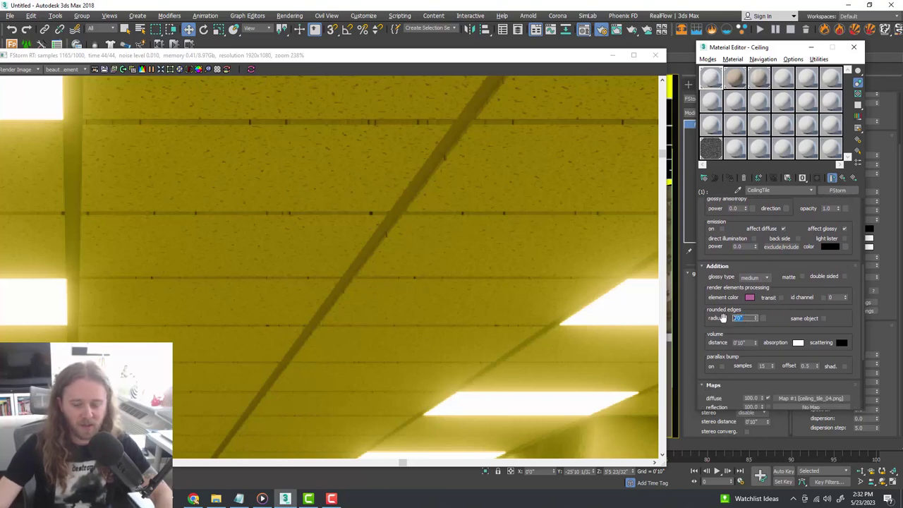
pyautogui.write('.25')
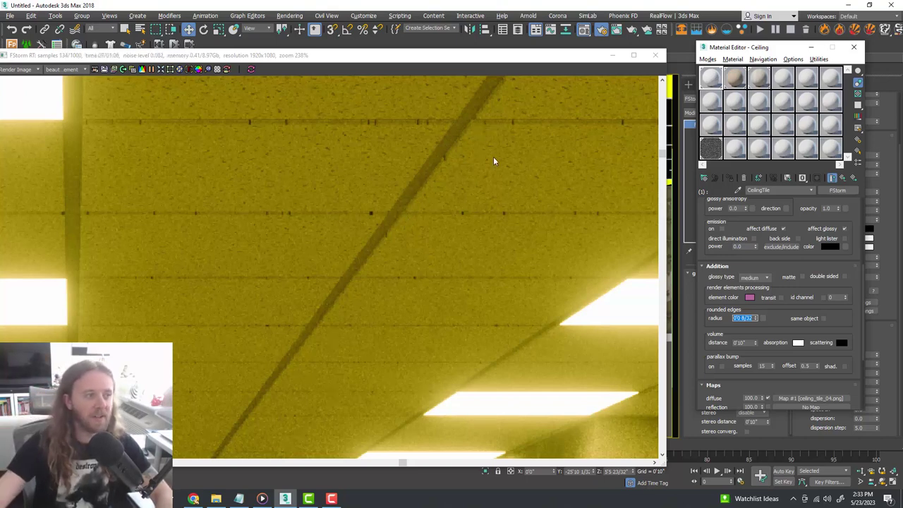
# Examine the ceiling grid strips and tile edges up close in the updated render, and compare them with the whole image
pyautogui.scroll(-5, 468, 179)
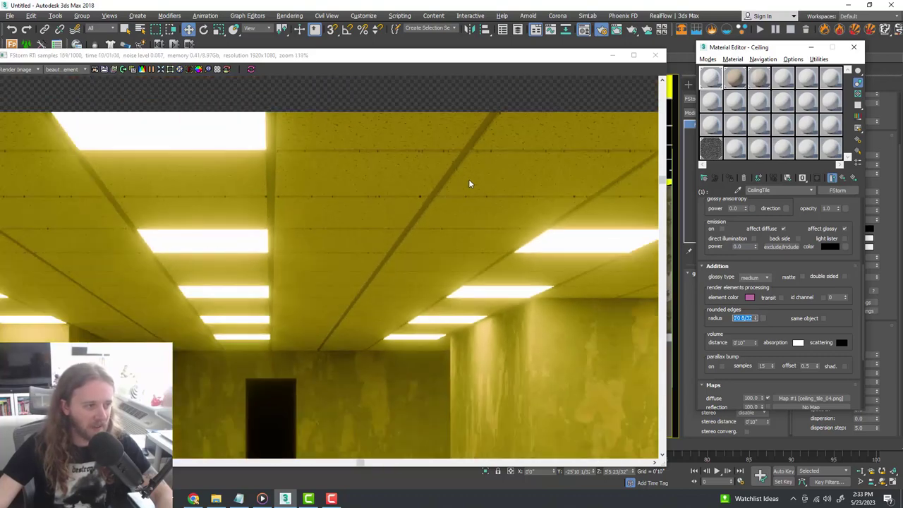
pyautogui.scroll(6, 476, 187)
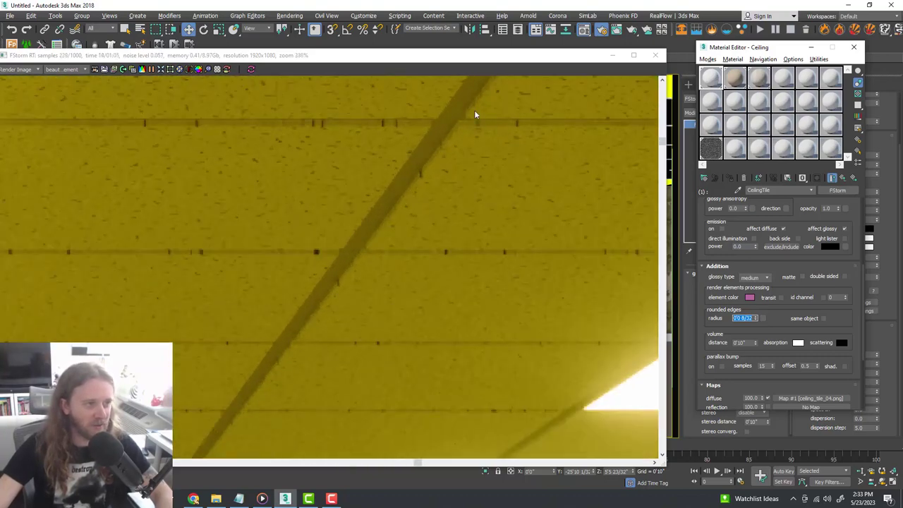
pyautogui.scroll(-6, 483, 177)
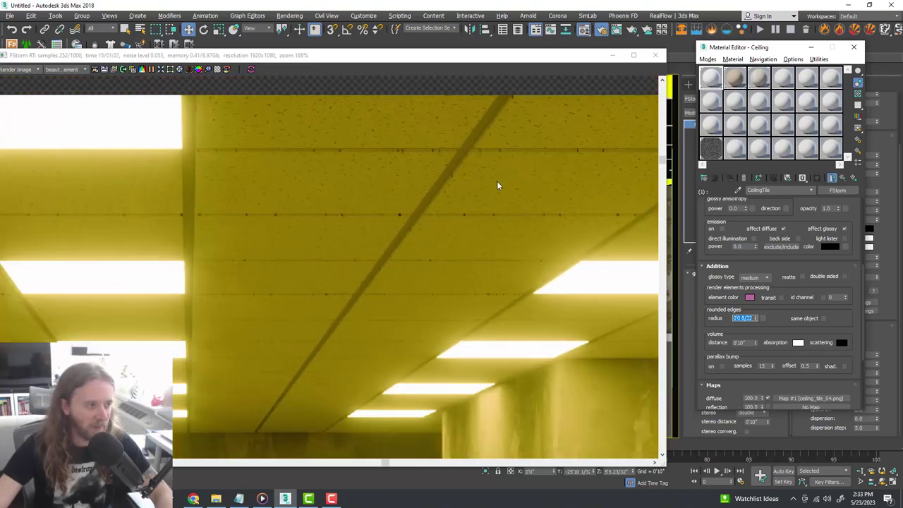
pyautogui.scroll(-1, 500, 182)
pyautogui.scroll(4, 500, 182)
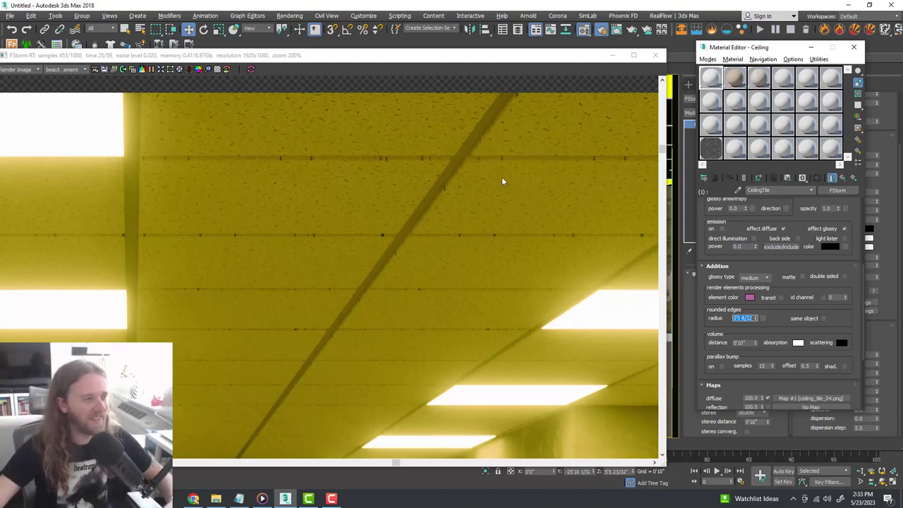
pyautogui.scroll(2, 421, 161)
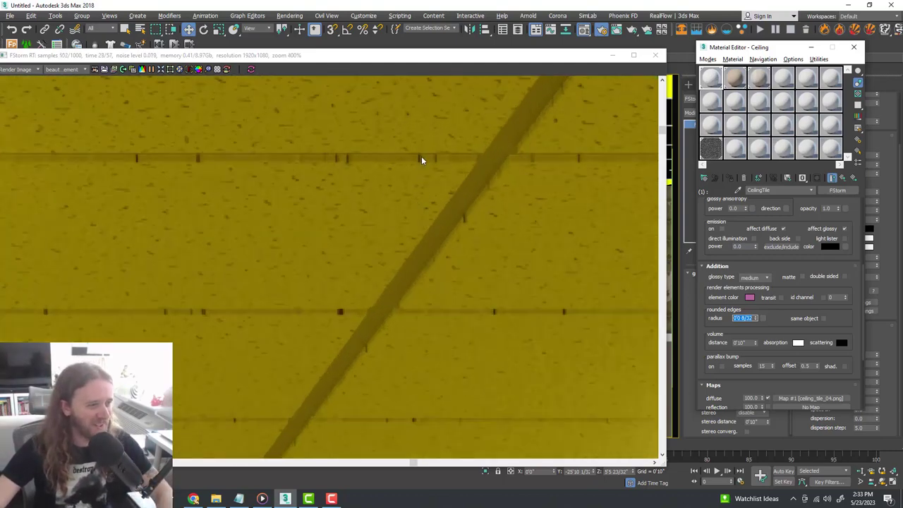
pyautogui.scroll(-5, 497, 185)
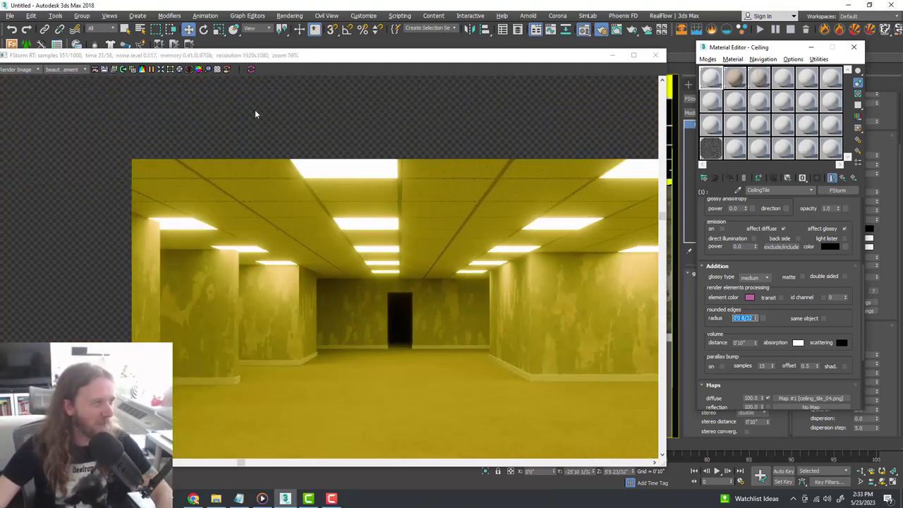
# Pause the render, select the ceiling plane and switch its UVW Map modifier to Box mapping
pyautogui.click(152, 70)
pyautogui.moveTo(201, 56); pyautogui.dragTo(902, 32)
pyautogui.moveTo(567, 81); pyautogui.dragTo(902, 94)
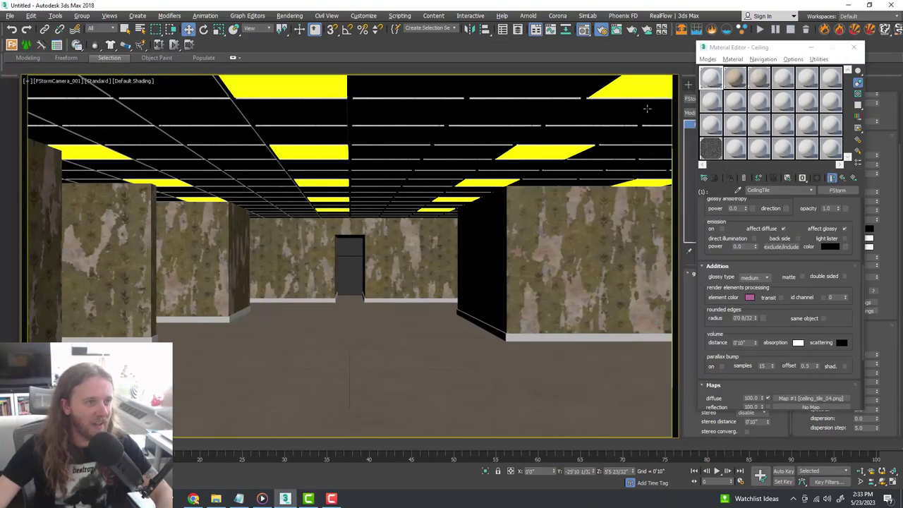
pyautogui.click(551, 103)
pyautogui.hotkey('alt', 'w')
pyautogui.click(589, 297)
pyautogui.hotkey('alt', 'w')
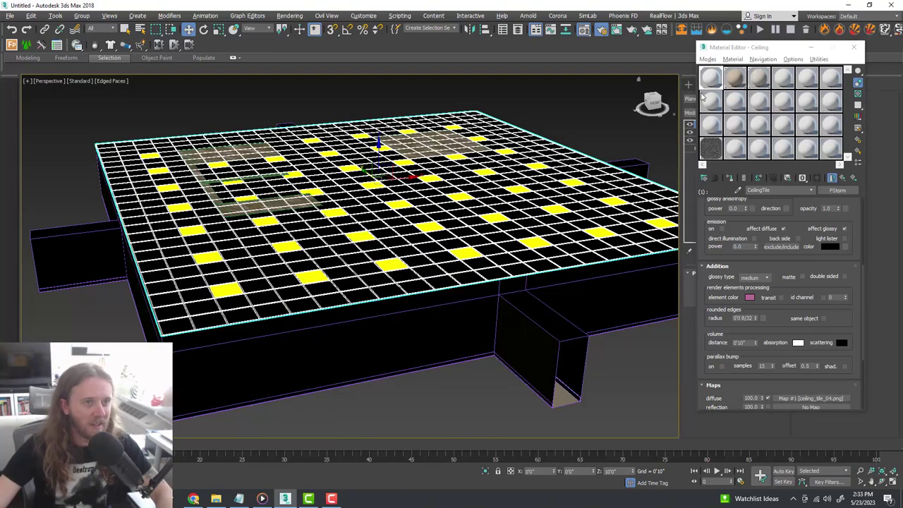
pyautogui.moveTo(736, 53); pyautogui.dragTo(902, 53)
pyautogui.click(715, 133)
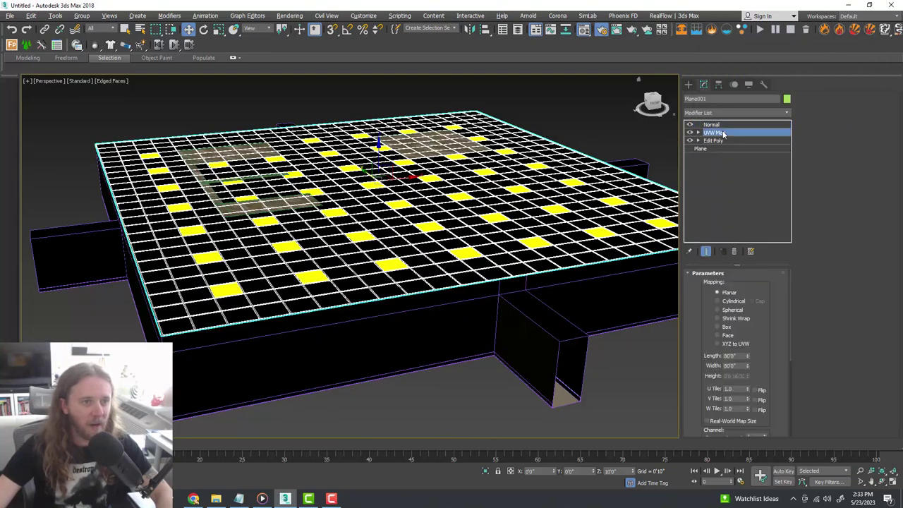
pyautogui.click(727, 328)
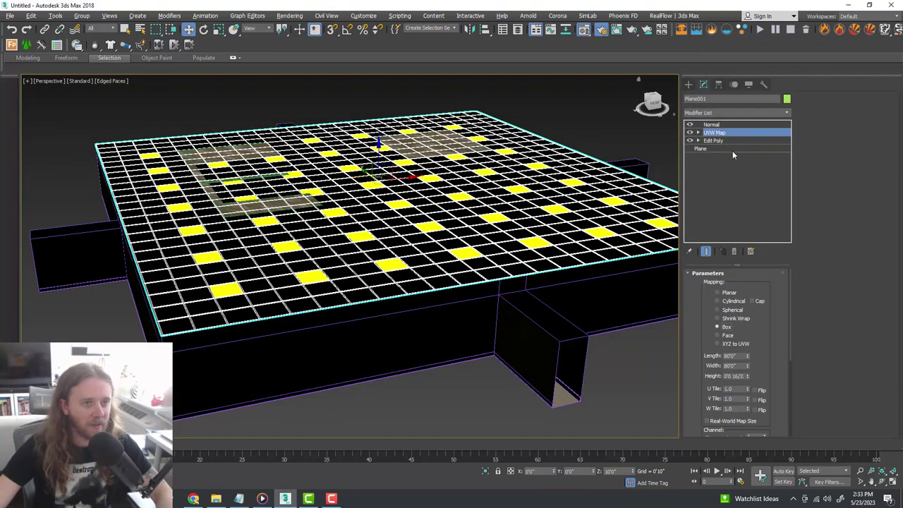
pyautogui.press('1')
pyautogui.press('r')
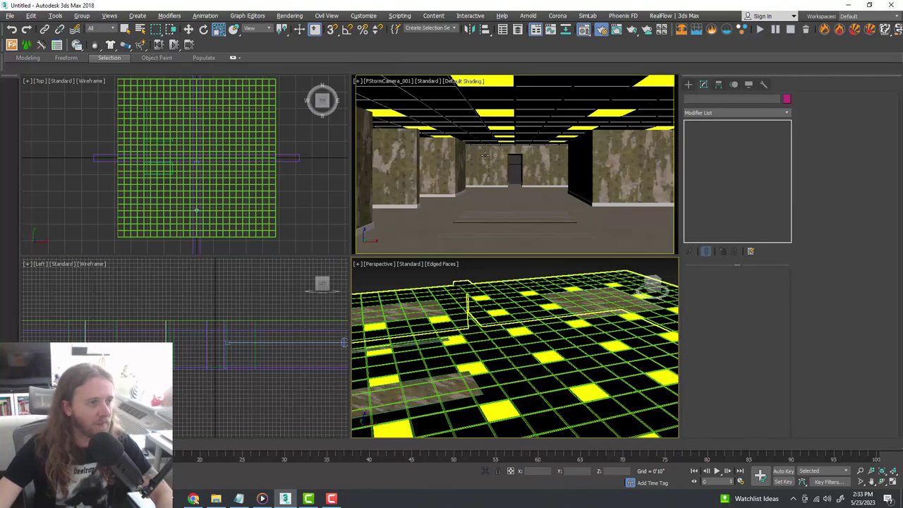
# Restart the FStorm RT render of the camera view and inspect the ceiling grid up close, leaving nothing selected
pyautogui.hotkey('alt', 'w')
pyautogui.moveTo(902, 74); pyautogui.dragTo(325, 28)
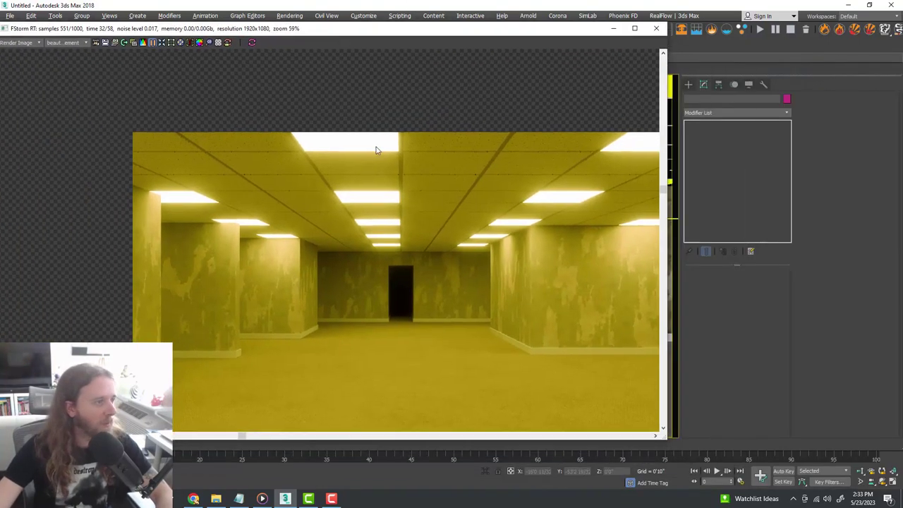
pyautogui.scroll(-3, 423, 187)
pyautogui.scroll(3, 439, 202)
pyautogui.scroll(3, 367, 176)
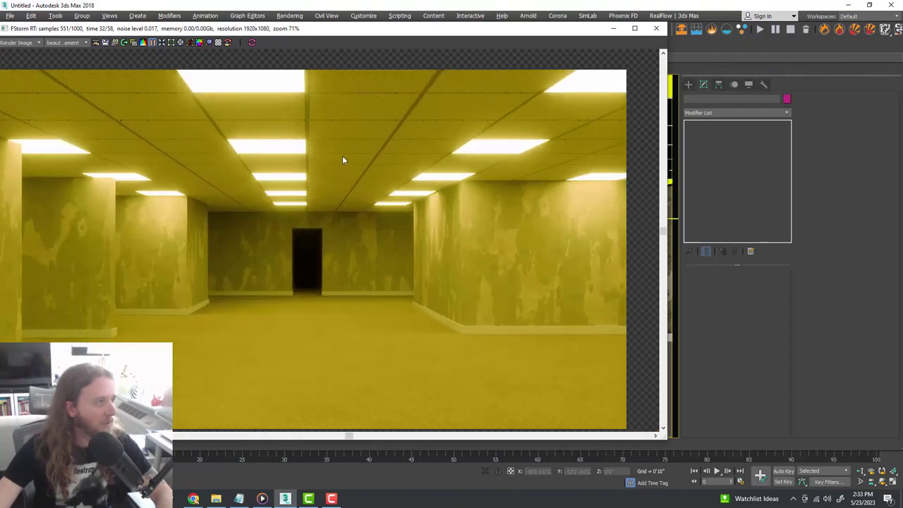
pyautogui.click(252, 42)
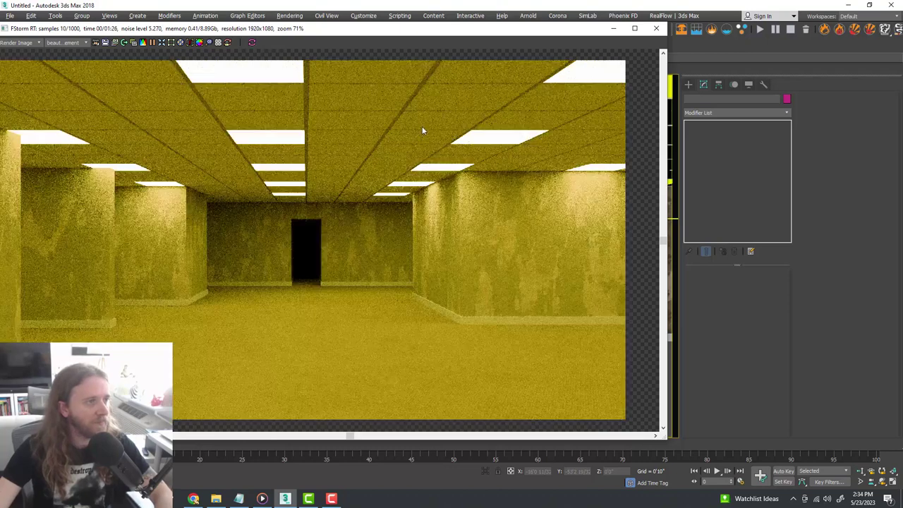
pyautogui.scroll(5, 417, 96)
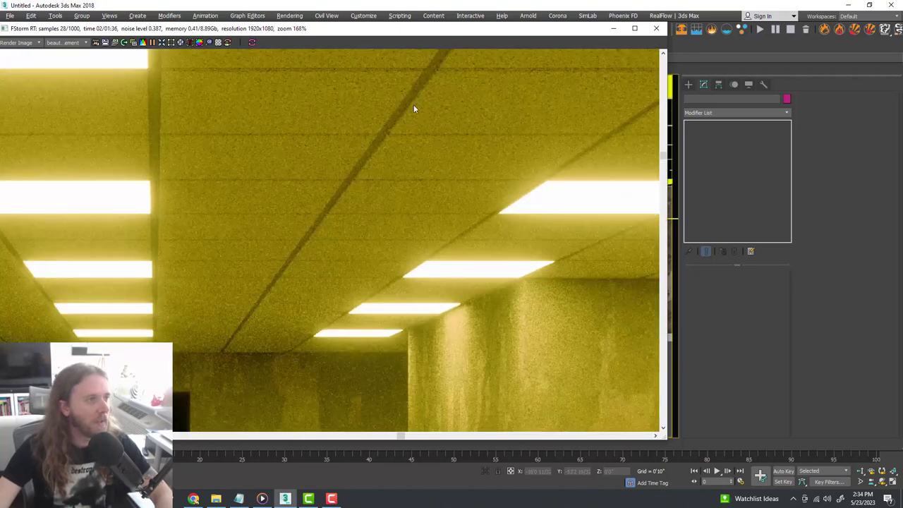
pyautogui.scroll(3, 419, 113)
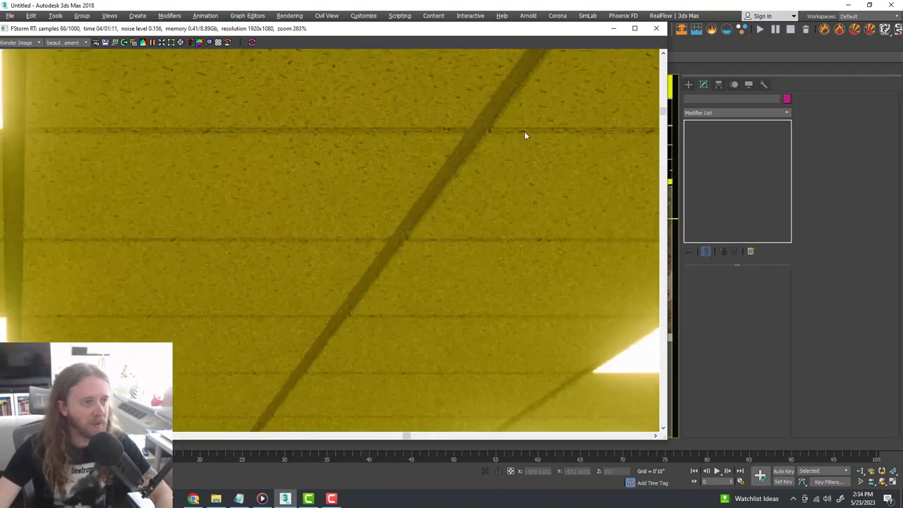
pyautogui.scroll(-1, 384, 137)
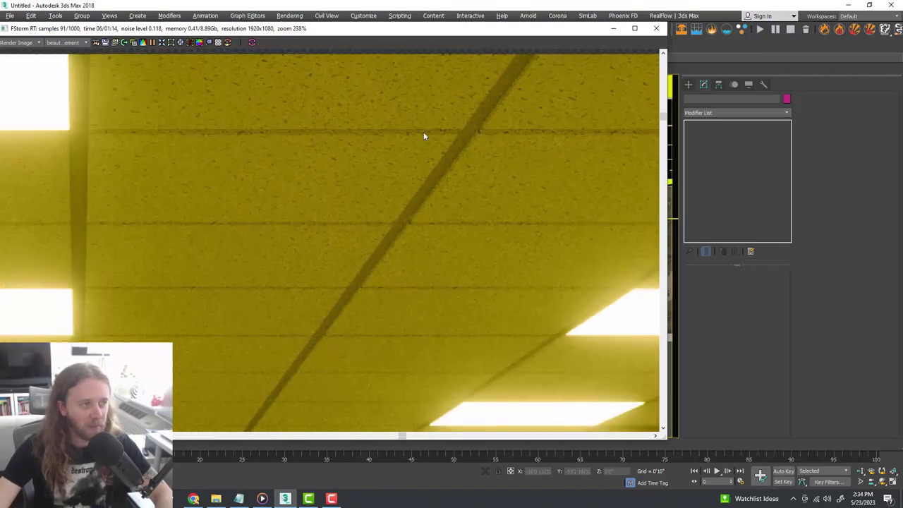
pyautogui.scroll(-5, 434, 135)
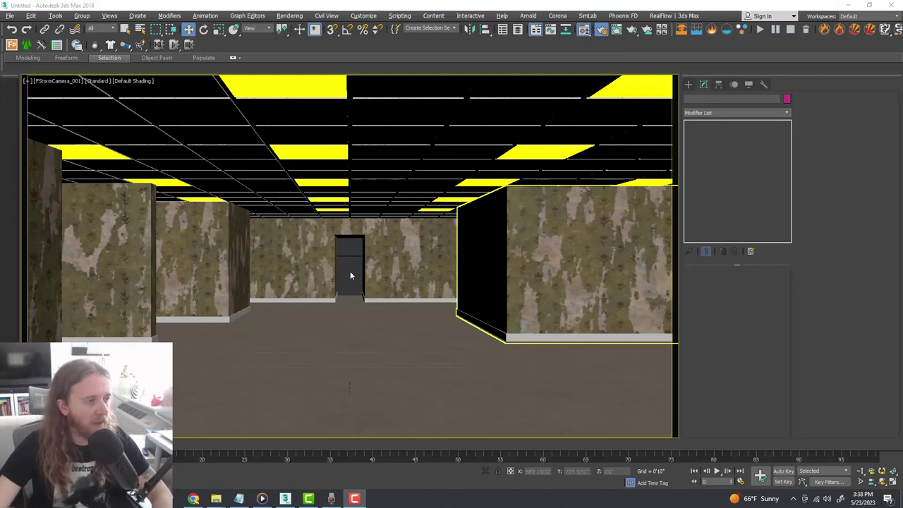
pyautogui.hotkey('ctrl', 'd')
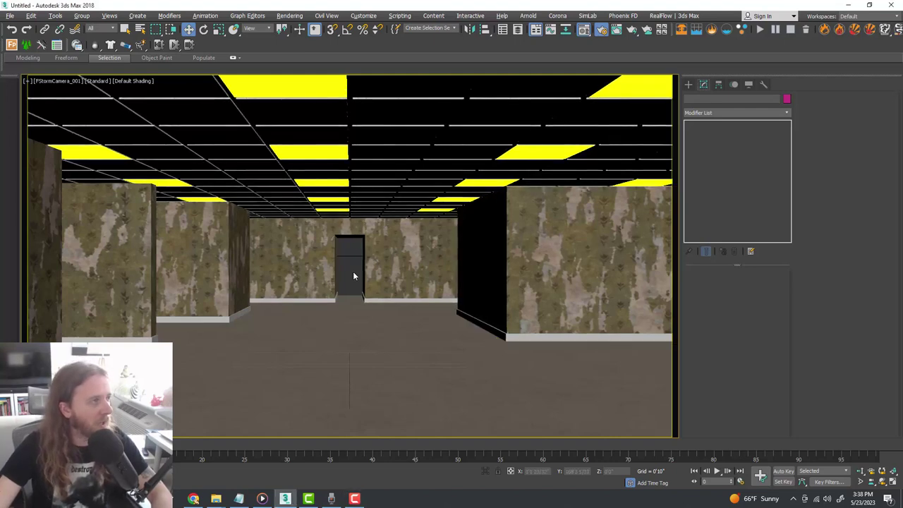
# Import 2023_05_21_1310301200.fbx from the Backrooms folder with animation included, adding its content to the scene
pyautogui.click(129, 111)
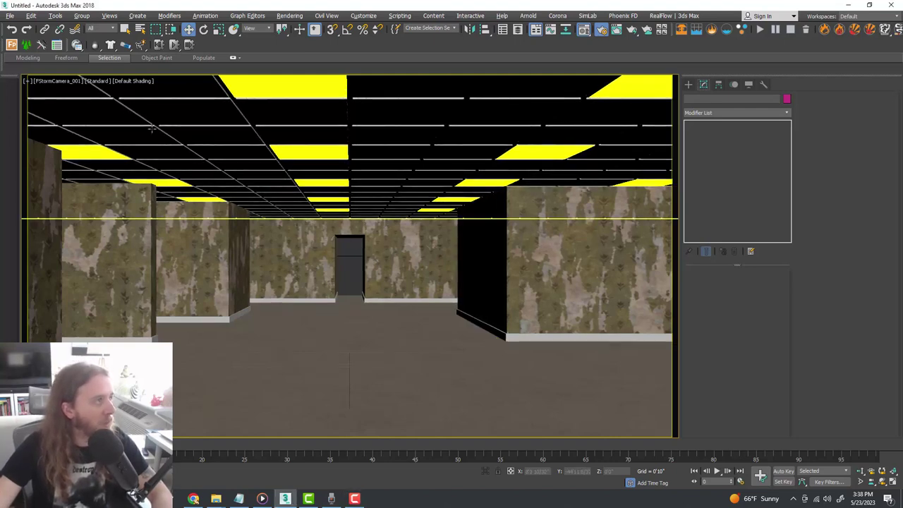
pyautogui.click(10, 16)
pyautogui.moveTo(62, 144)
pyautogui.click(120, 151)
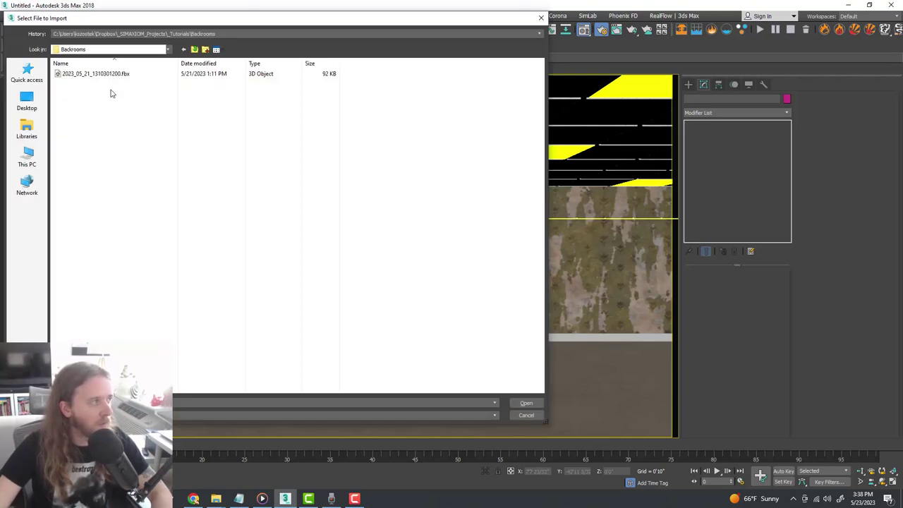
pyautogui.click(126, 73)
pyautogui.click(526, 403)
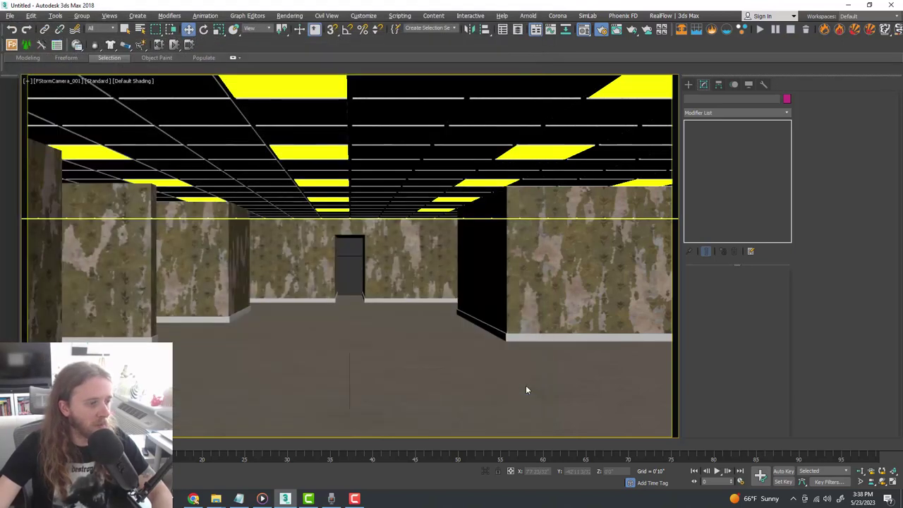
pyautogui.scroll(-3, 388, 302)
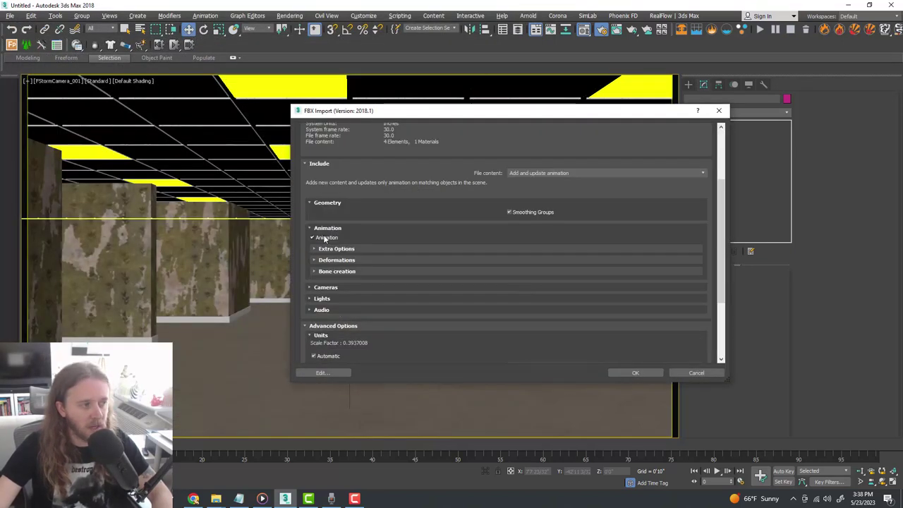
pyautogui.click(633, 374)
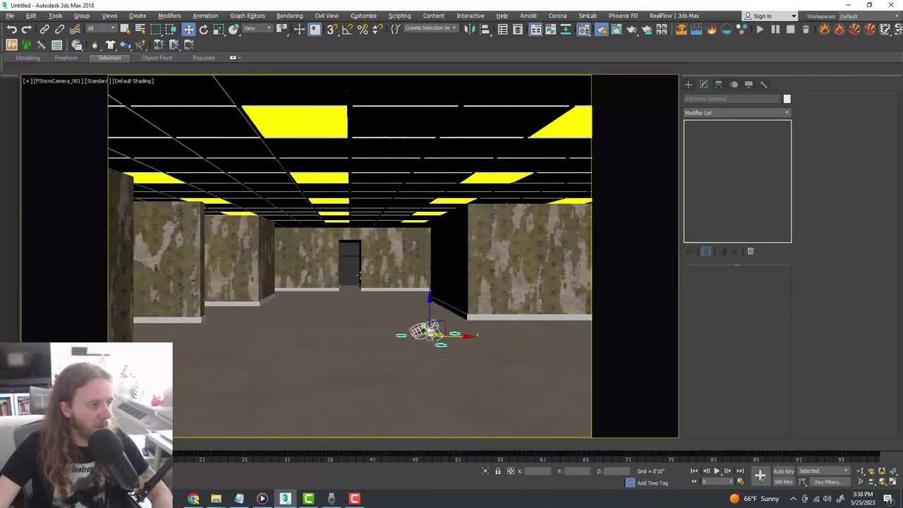
# Group the four imported objects, the AR camera and its floor markers, keeping the default group name
pyautogui.hotkey('alt', 'w')
pyautogui.hotkey('alt', 'w')
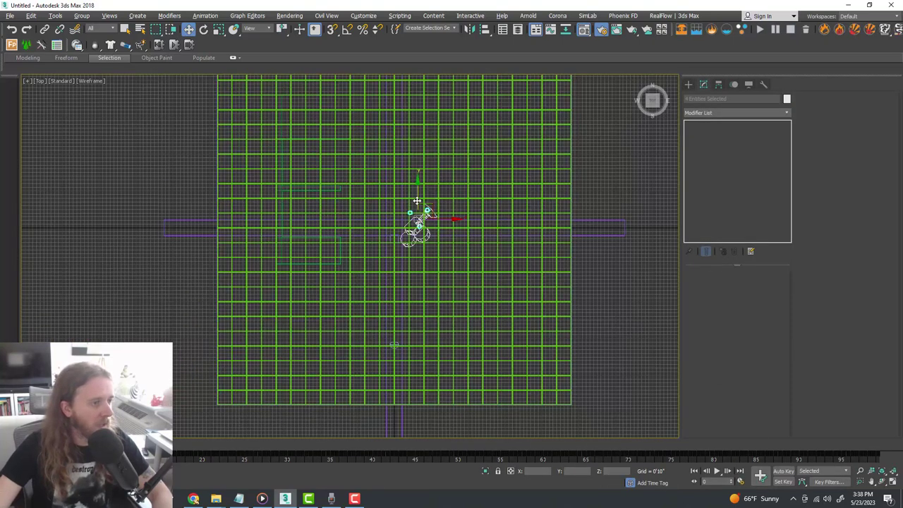
pyautogui.scroll(5, 417, 201)
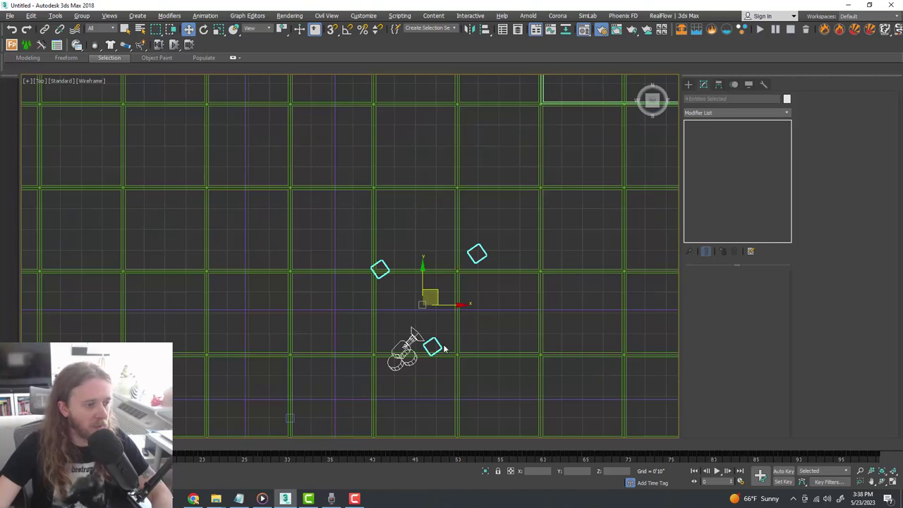
pyautogui.scroll(-5, 412, 286)
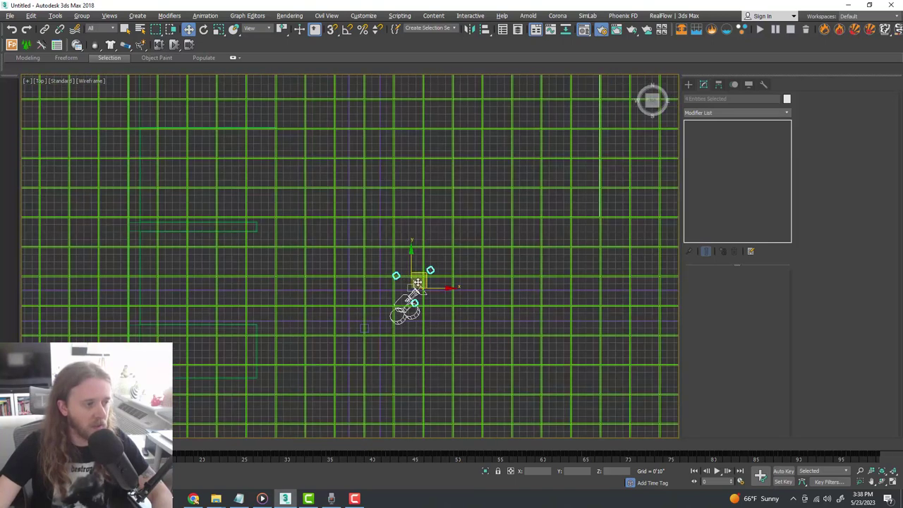
pyautogui.moveTo(448, 307); pyautogui.dragTo(448, 283, button='middle')
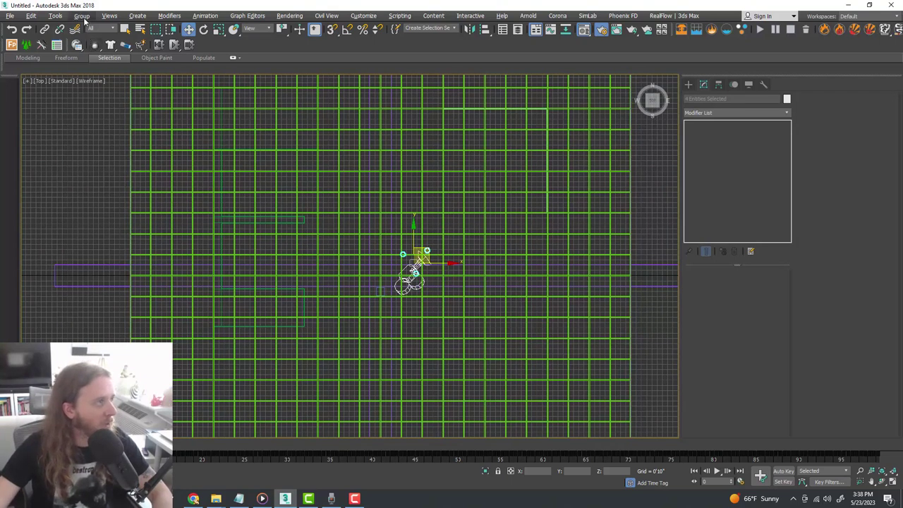
pyautogui.click(83, 17)
pyautogui.click(99, 33)
pyautogui.click(462, 264)
# Move the imported group in the top view and rotate it so the AR camera faces down the room
pyautogui.scroll(-2, 443, 247)
pyautogui.moveTo(425, 221); pyautogui.dragTo(409, 276)
pyautogui.scroll(2, 395, 283)
pyautogui.press('e')
pyautogui.scroll(3, 397, 277)
pyautogui.scroll(-5, 409, 276)
pyautogui.hotkey('alt', 'w')
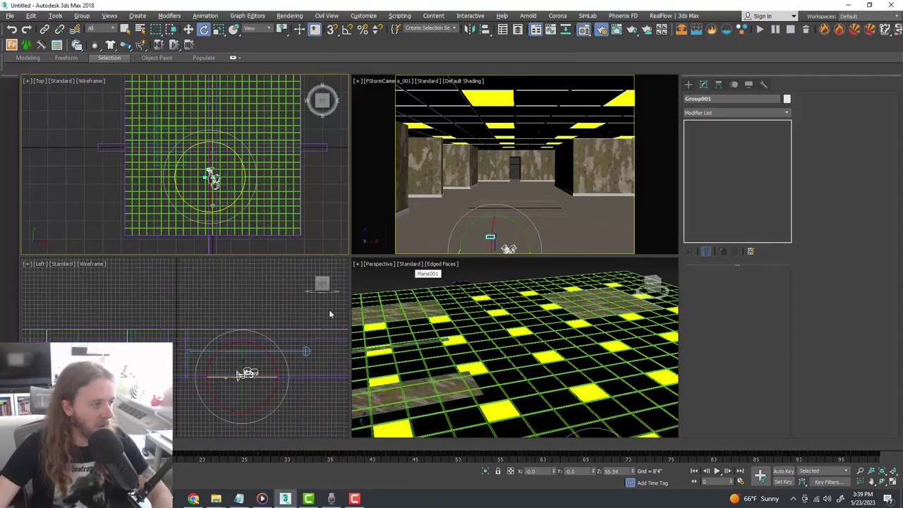
# Raise the group slightly in the left view to a height of about 0'11", bringing its markers to floor level
pyautogui.rightClick(338, 325)
pyautogui.hotkey('alt', 'w')
pyautogui.press('w')
pyautogui.scroll(4, 471, 314)
pyautogui.scroll(2, 461, 311)
pyautogui.moveTo(438, 295); pyautogui.dragTo(438, 289)
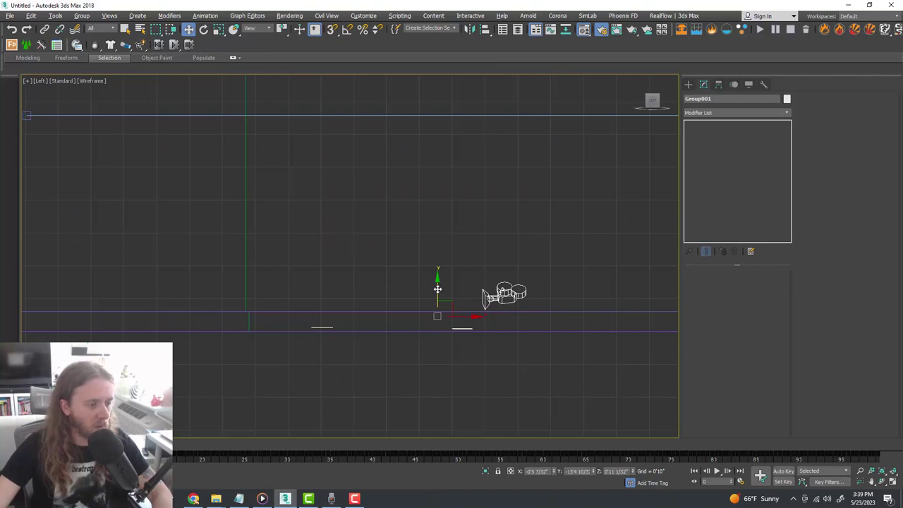
pyautogui.scroll(-1, 438, 289)
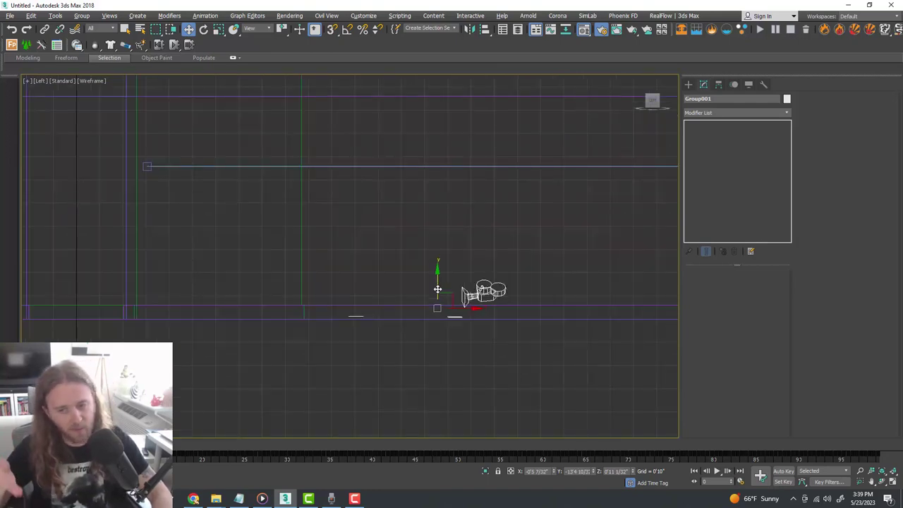
pyautogui.scroll(-2, 438, 302)
pyautogui.hotkey('alt', 'w')
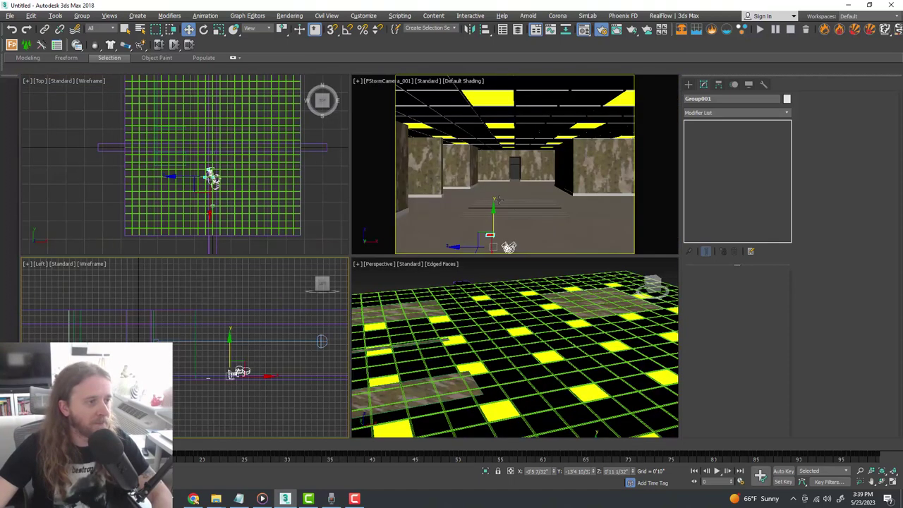
# Change the maximized FStormCamera_001 view to look through the AR Camera
pyautogui.rightClick(335, 193)
pyautogui.hotkey('alt', 'w')
pyautogui.hotkey('alt', 'w')
pyautogui.rightClick(484, 198)
pyautogui.hotkey('alt', 'w')
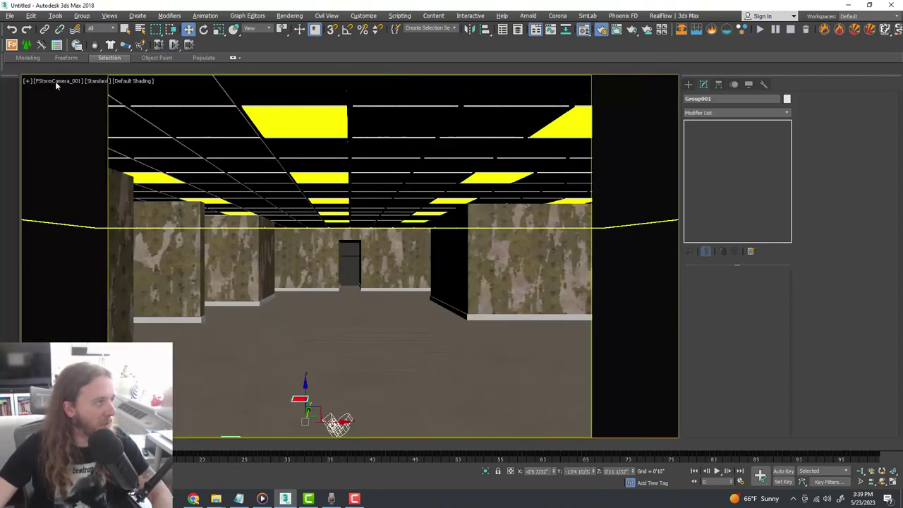
pyautogui.click(56, 82)
pyautogui.moveTo(81, 91)
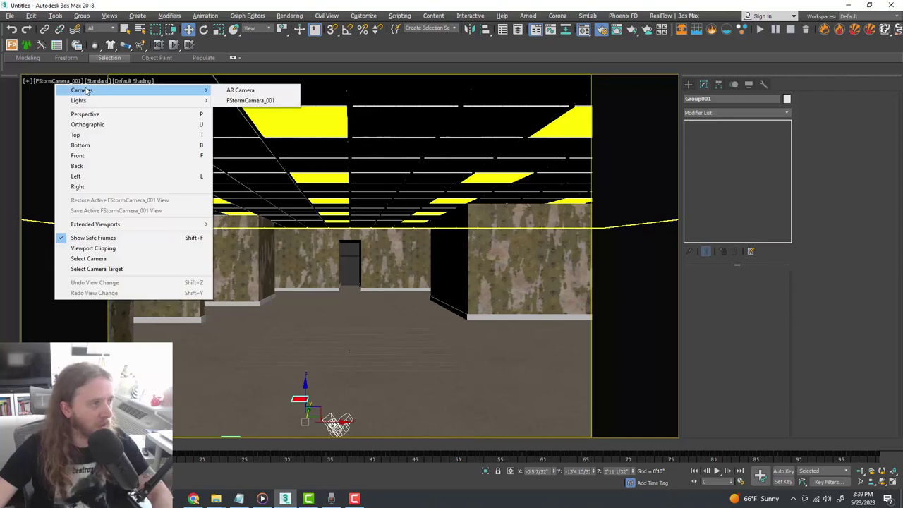
pyautogui.click(232, 92)
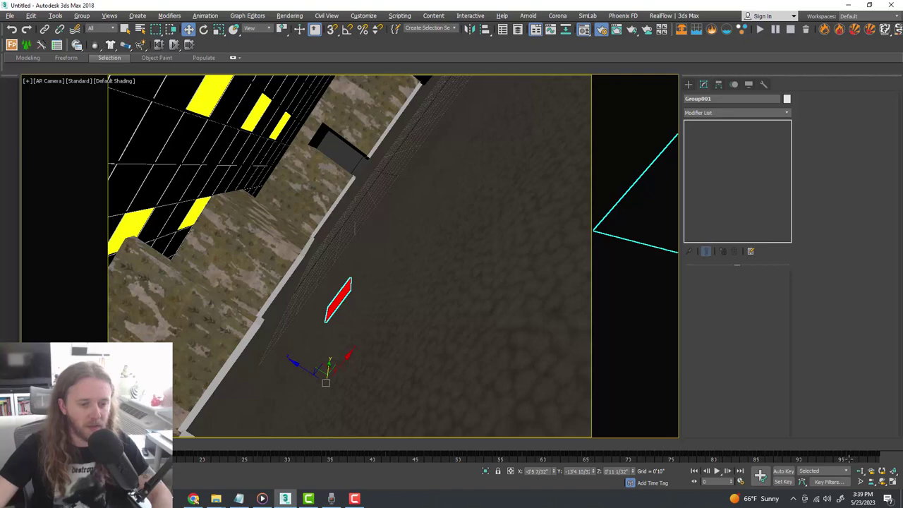
# Set the animation's frame count to 900 and play it through the AR Camera view
pyautogui.click(741, 482)
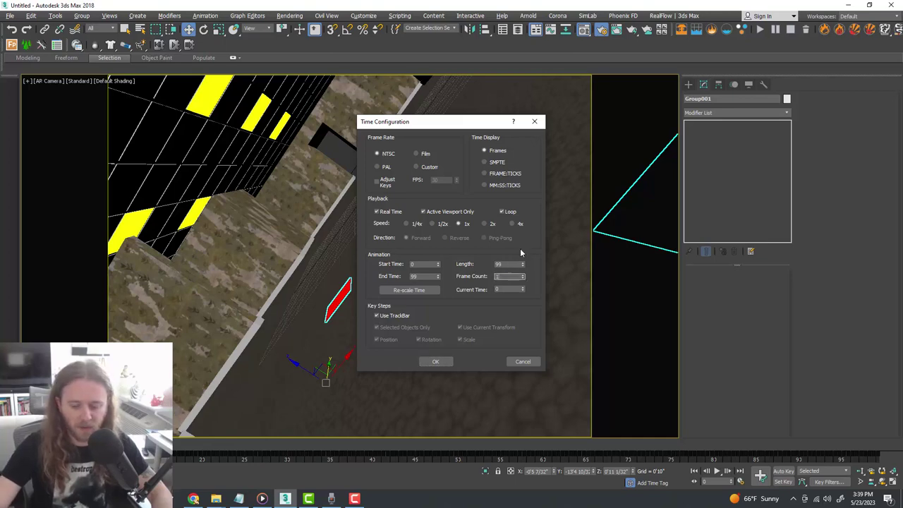
pyautogui.write('1000')
pyautogui.press('Return')
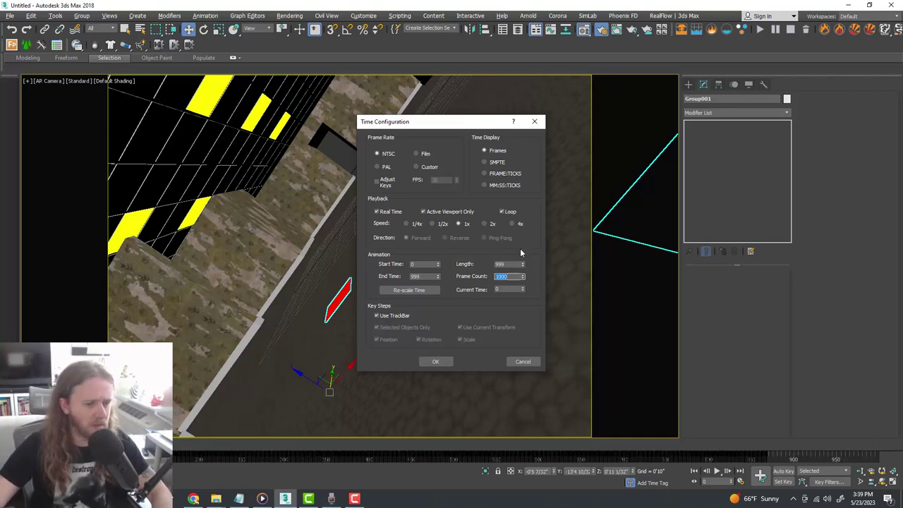
pyautogui.write('900')
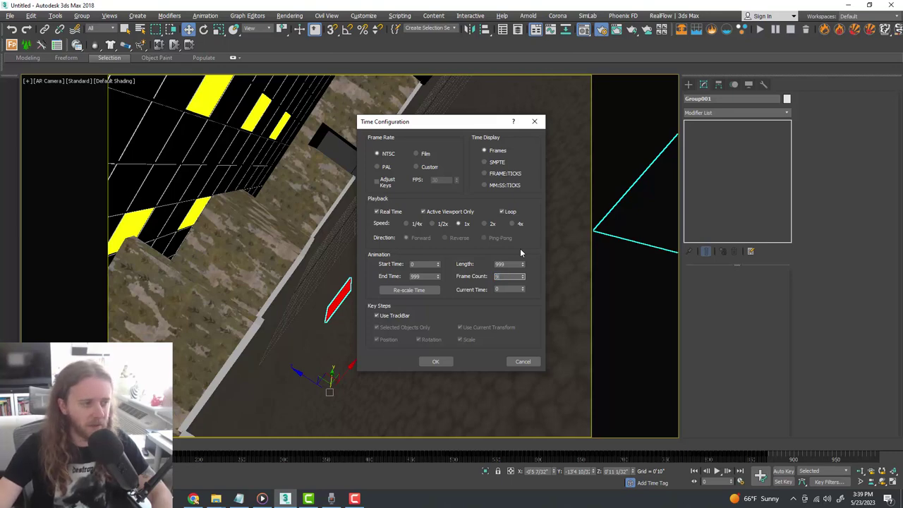
pyautogui.press('Return')
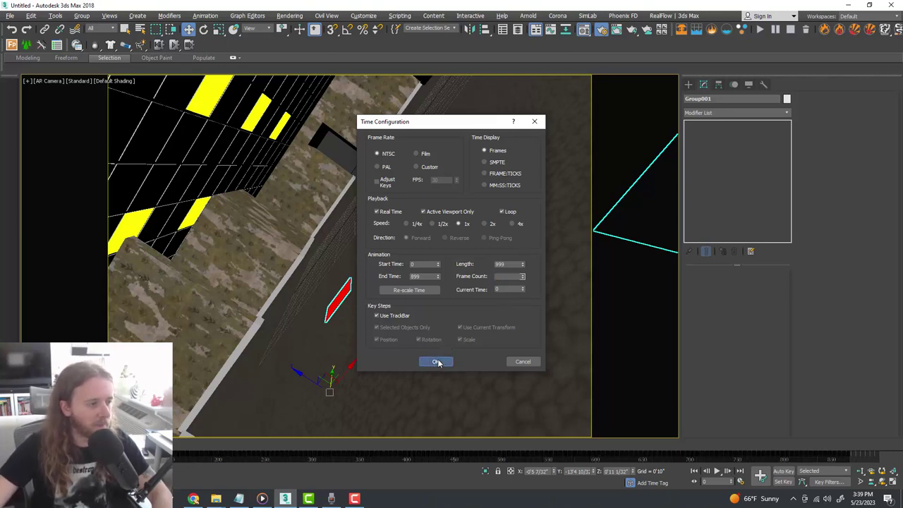
pyautogui.click(435, 362)
pyautogui.click(717, 471)
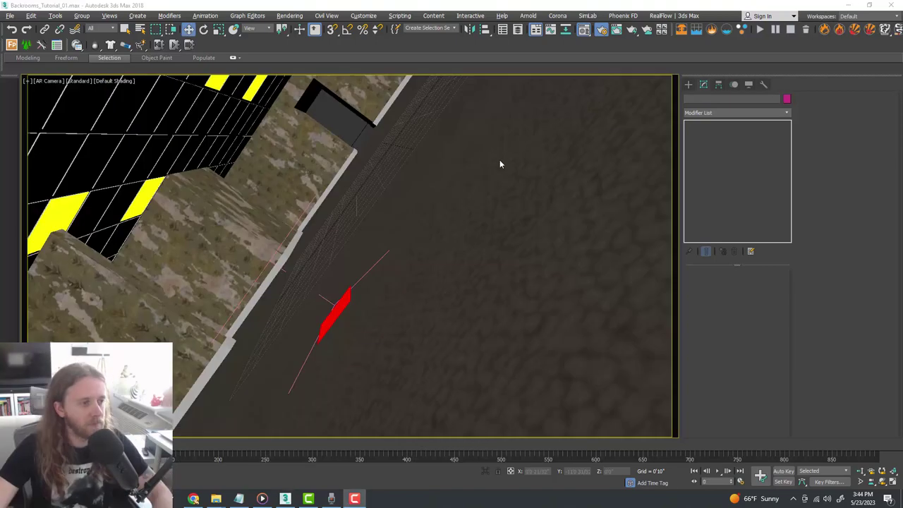
# Select FStormCamera_001 in the left view and turn off its targeted option in the geometry settings
pyautogui.click(334, 120)
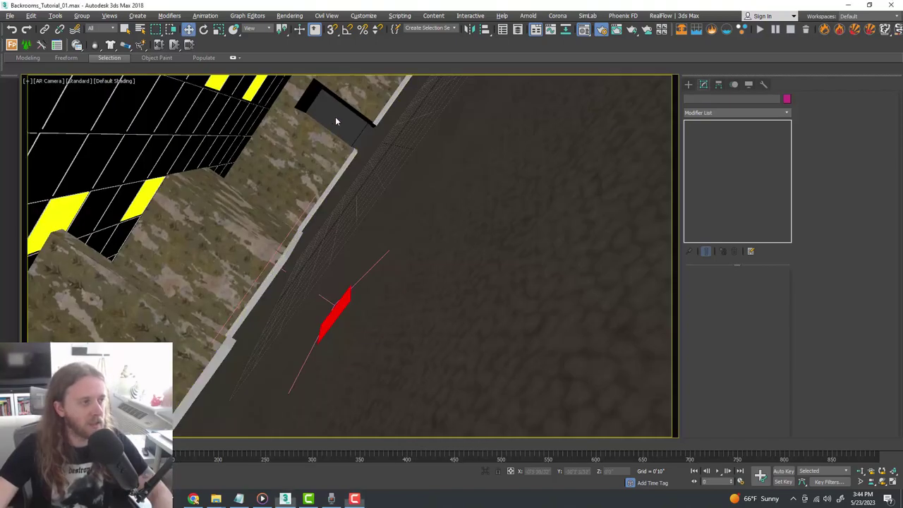
pyautogui.hotkey('alt', 'w')
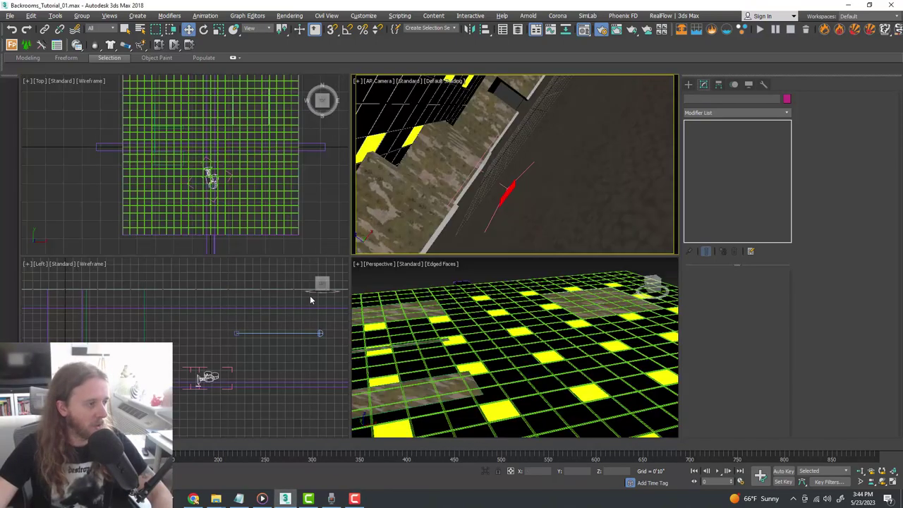
pyautogui.hotkey('alt', 'w')
pyautogui.moveTo(535, 291); pyautogui.dragTo(522, 286, button='middle')
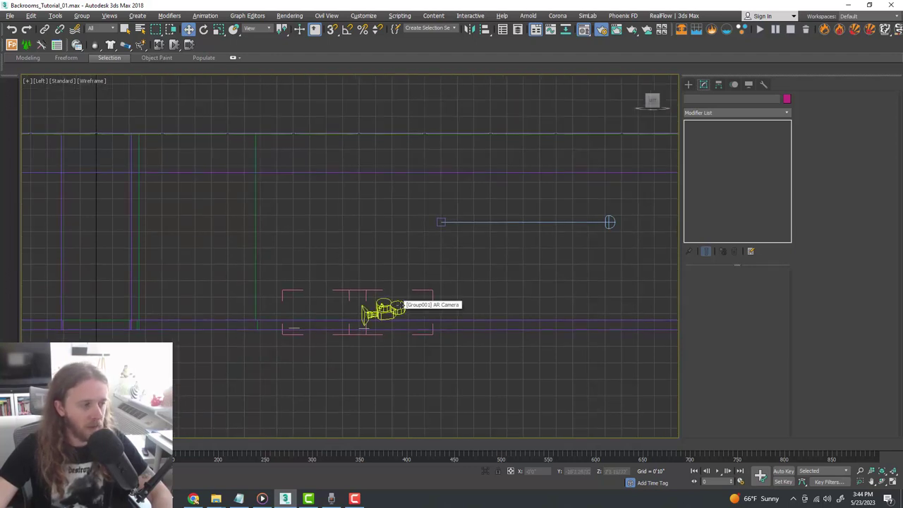
pyautogui.click(609, 222)
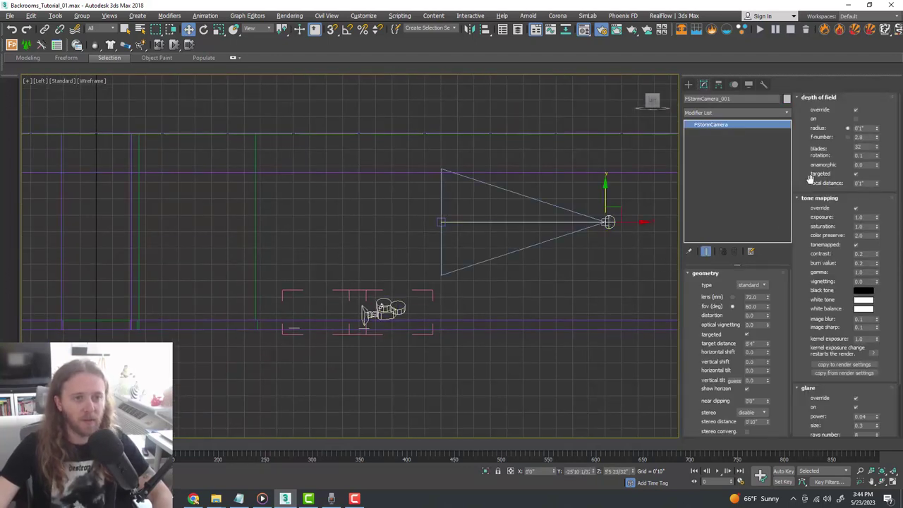
pyautogui.scroll(-3, 803, 264)
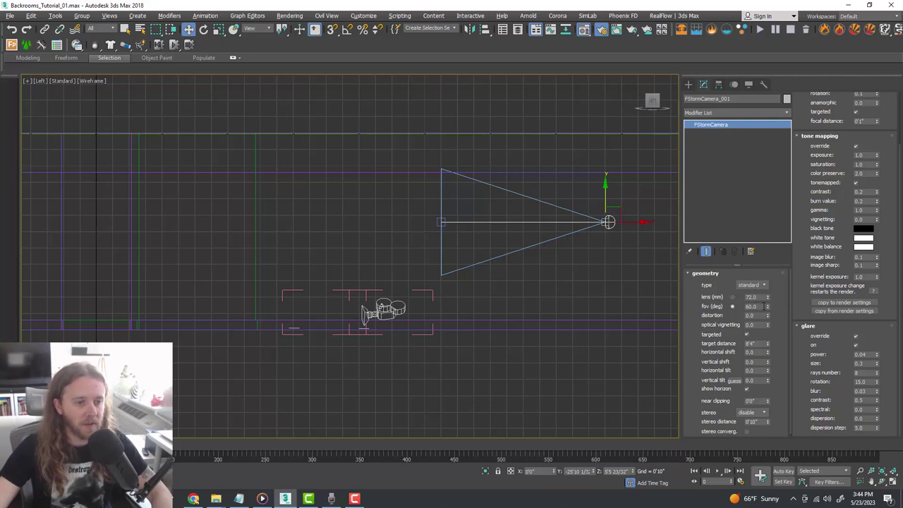
pyautogui.click(595, 235)
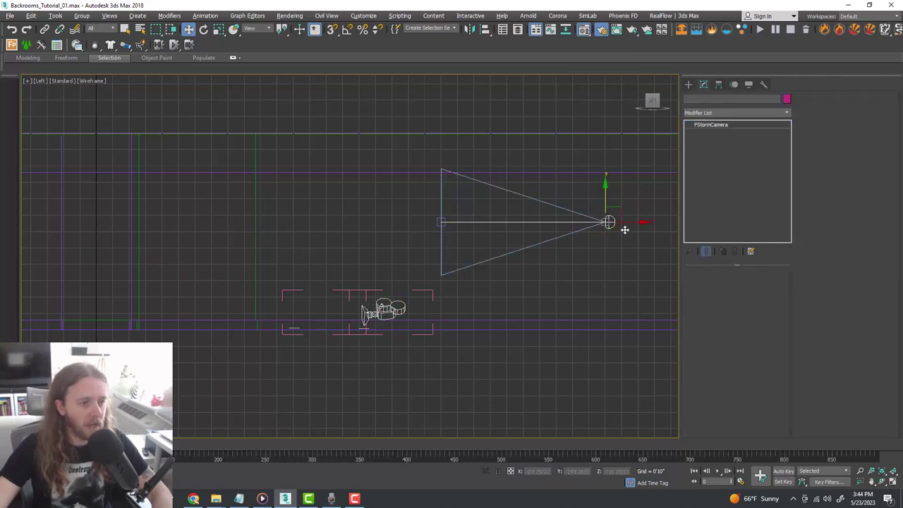
pyautogui.click(625, 230)
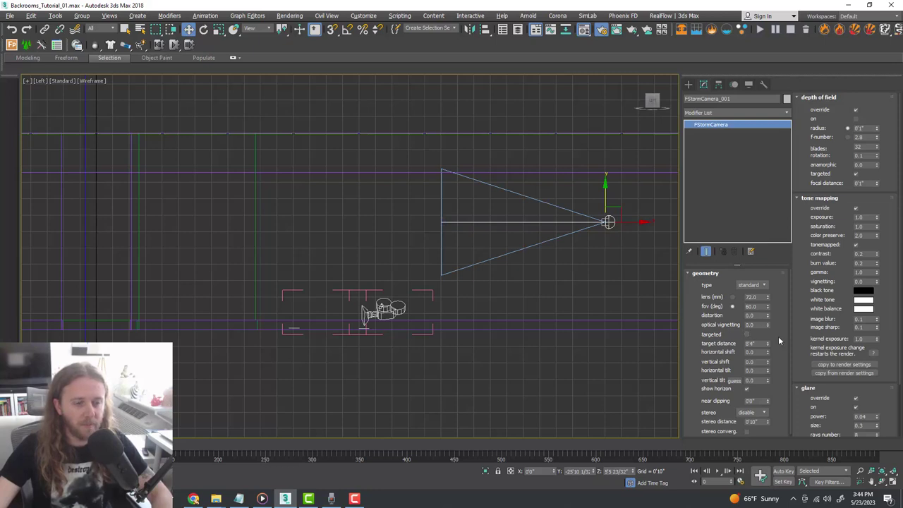
# Align FStormCamera_001 to the AR Camera, pivot to pivot in X, Y and Z position, with orientation matched on all three axes
pyautogui.click(485, 30)
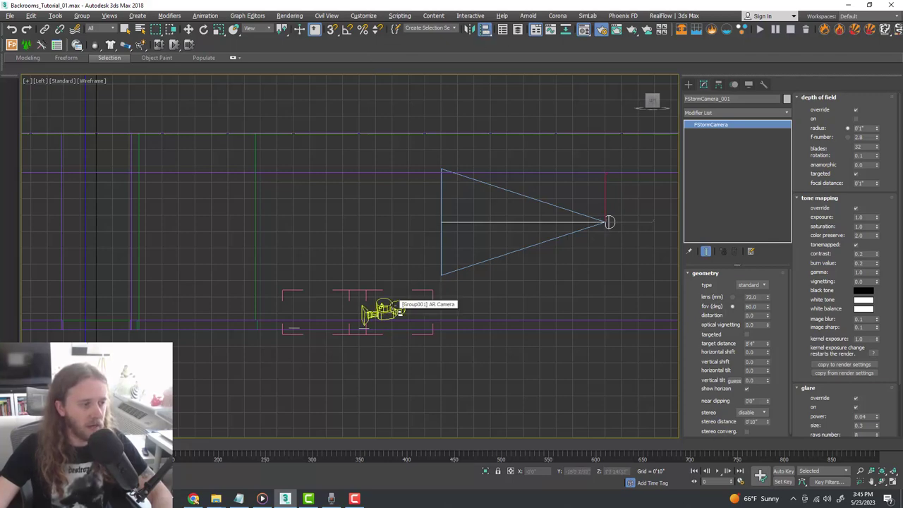
pyautogui.click(397, 309)
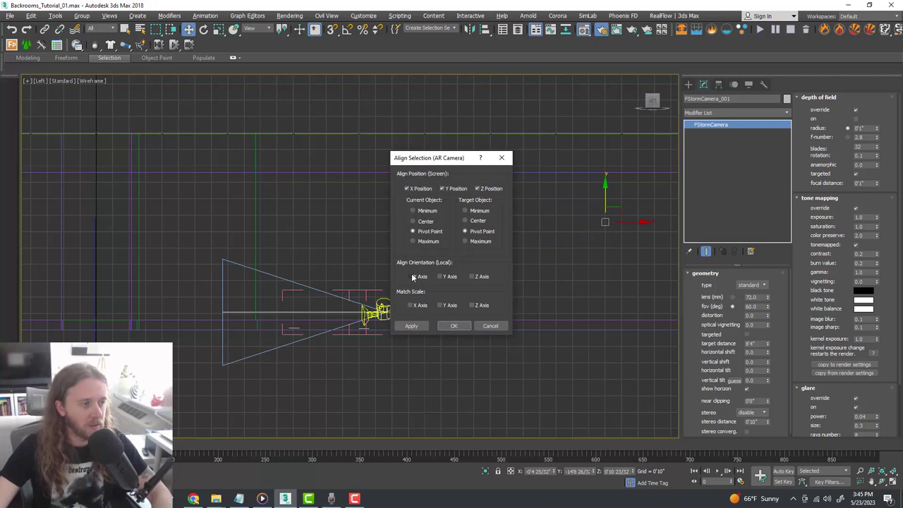
pyautogui.click(413, 277)
pyautogui.click(441, 277)
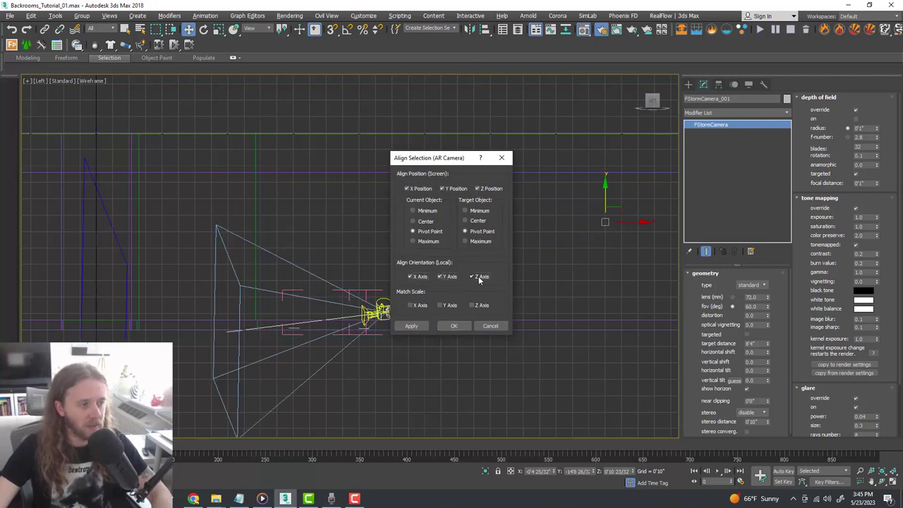
pyautogui.click(457, 325)
pyautogui.scroll(2, 393, 319)
pyautogui.scroll(4, 394, 317)
pyautogui.scroll(-1, 427, 288)
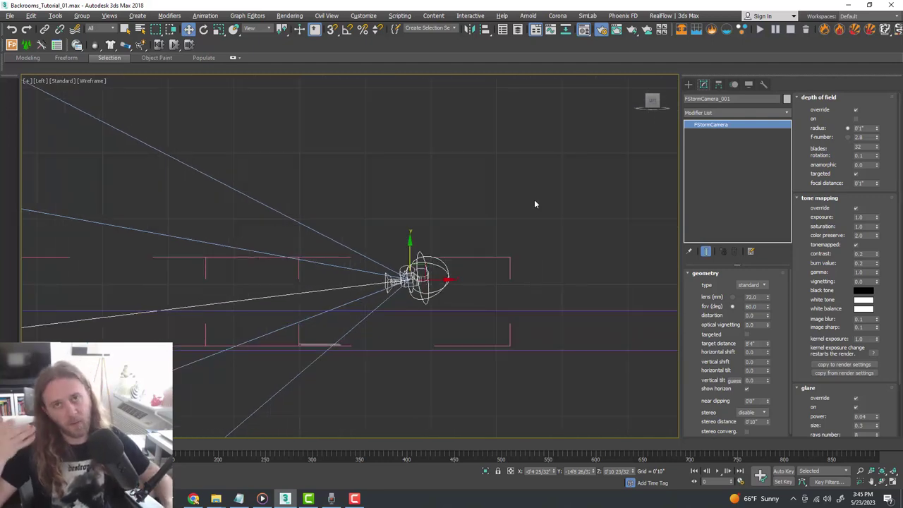
# Link FStormCamera_001 to the AR Camera as its child in the left view, then clear the selection
pyautogui.click(535, 202)
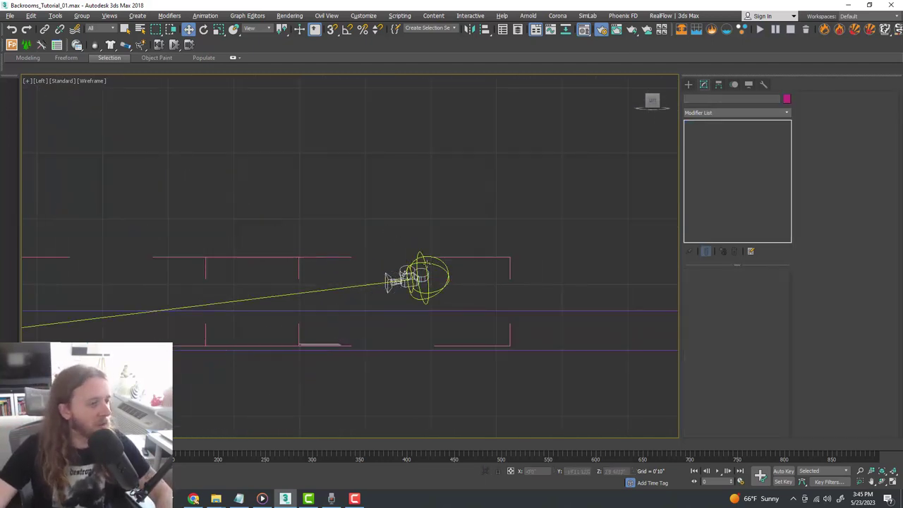
pyautogui.click(45, 29)
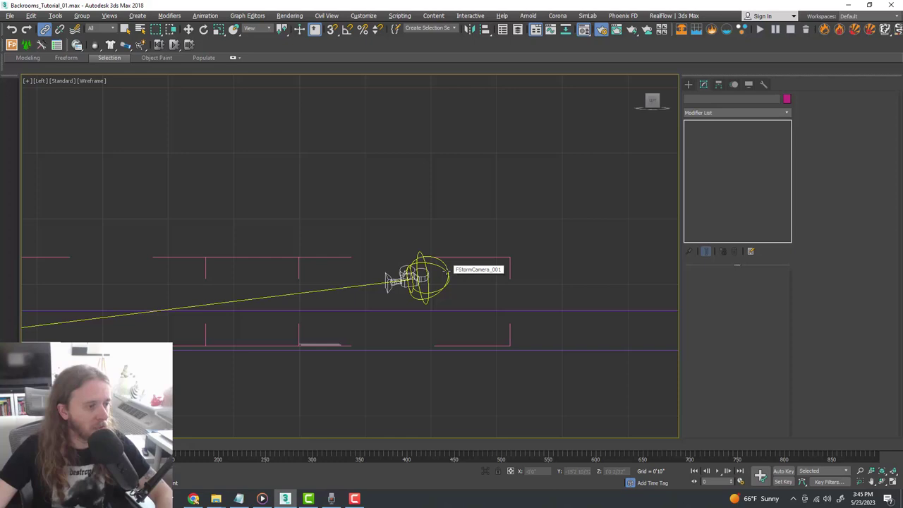
pyautogui.click(446, 272)
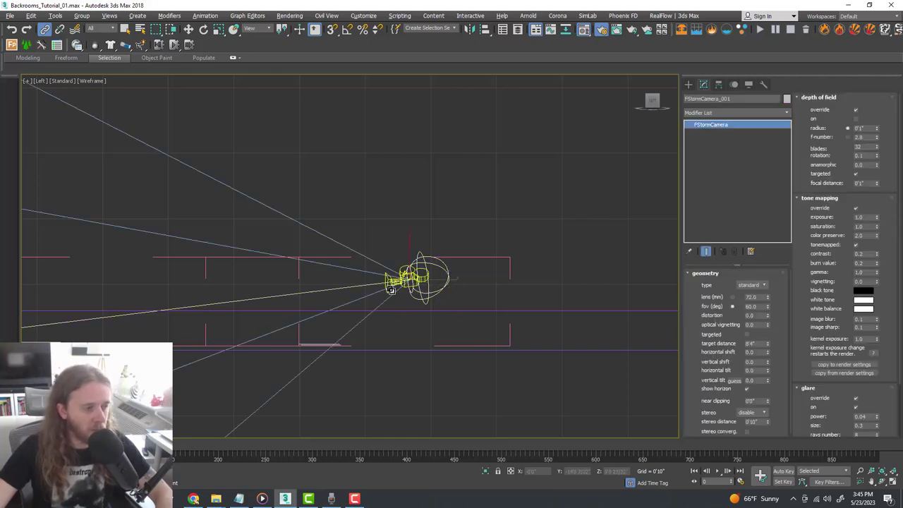
pyautogui.moveTo(391, 291); pyautogui.dragTo(392, 290)
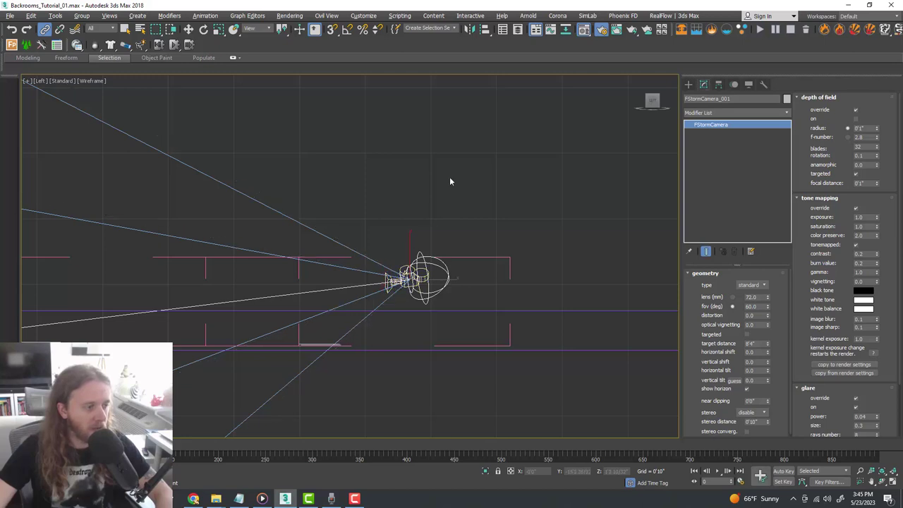
pyautogui.press('w')
pyautogui.click(452, 196)
pyautogui.moveTo(77, 443)
pyautogui.mouseDown()
pyautogui.moveTo(176, 443)
pyautogui.moveTo(75, 443)
pyautogui.mouseUp()
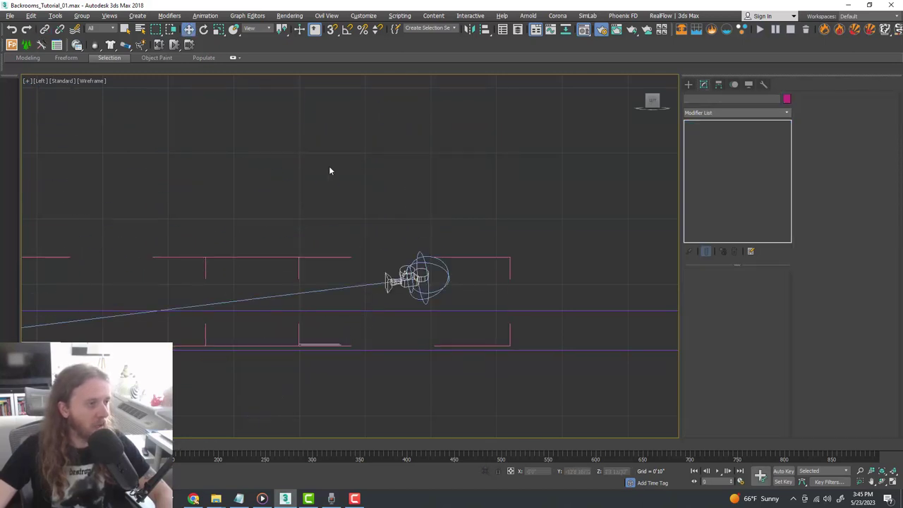
# Switch the maximized AR Camera view to FStormCamera_001 and scrub the animation to frame 235 to check its motion
pyautogui.hotkey('alt', 'w')
pyautogui.click(427, 140)
pyautogui.hotkey('alt', 'w')
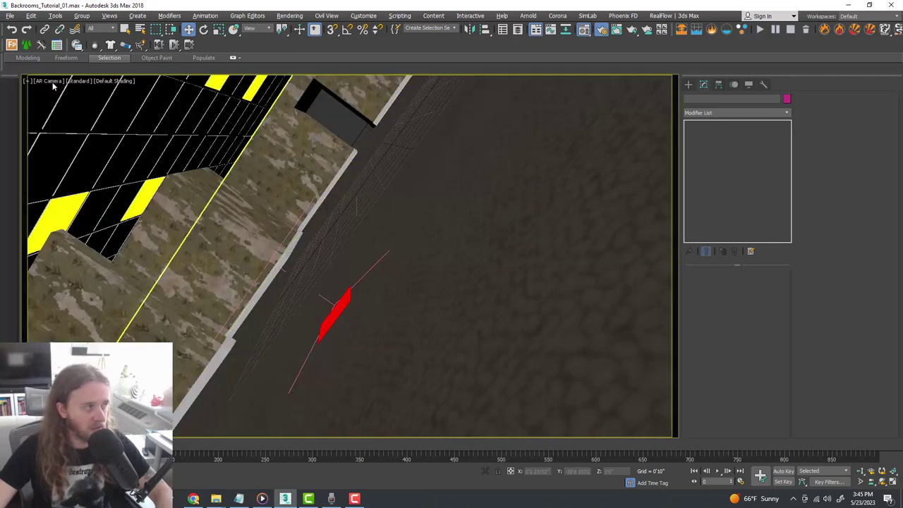
pyautogui.click(51, 84)
pyautogui.moveTo(92, 93)
pyautogui.click(256, 103)
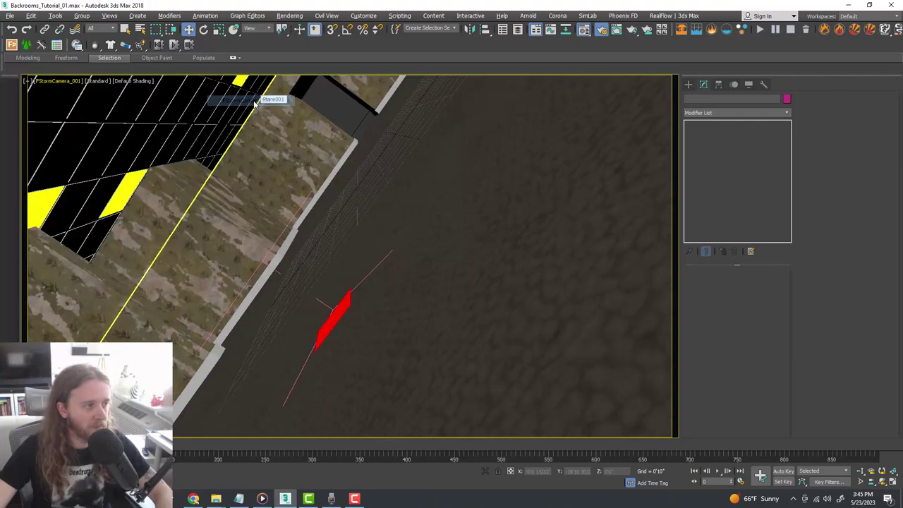
pyautogui.moveTo(70, 444); pyautogui.dragTo(259, 396)
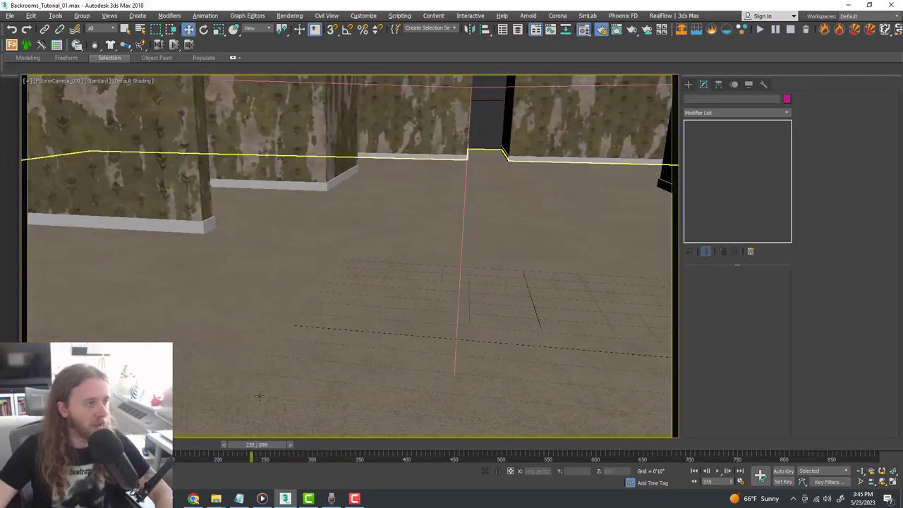
# Select the view's FStorm camera, widen its field of view to 76.2 degrees and scrub the animation to check the framing
pyautogui.click(62, 83)
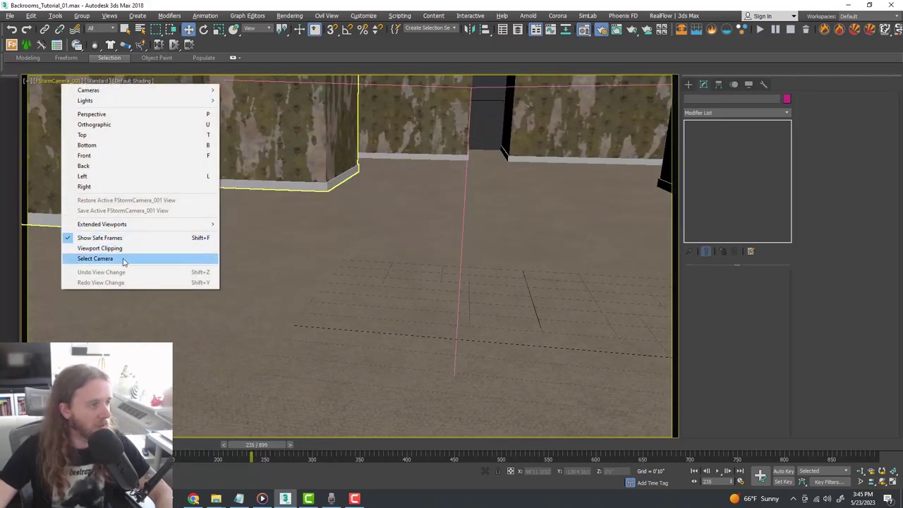
pyautogui.click(95, 259)
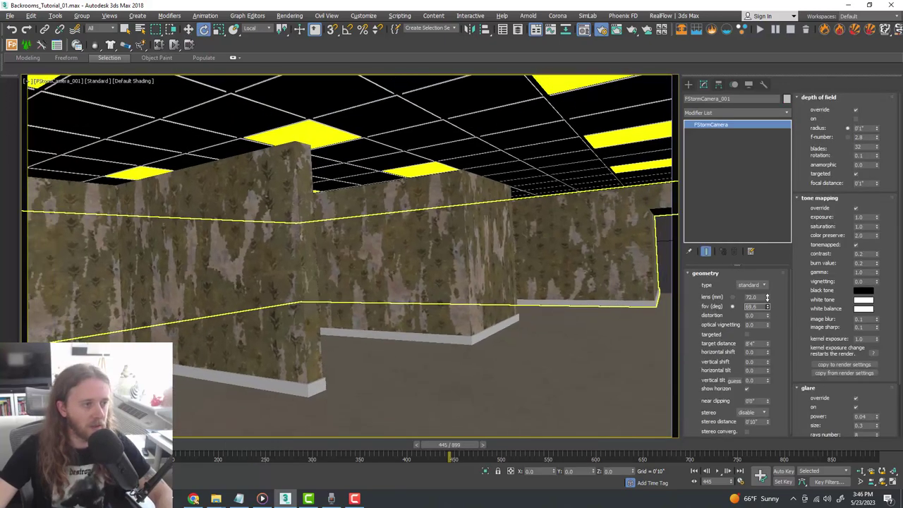
pyautogui.moveTo(767, 297); pyautogui.dragTo(770, 293)
pyautogui.moveTo(464, 449); pyautogui.dragTo(304, 437)
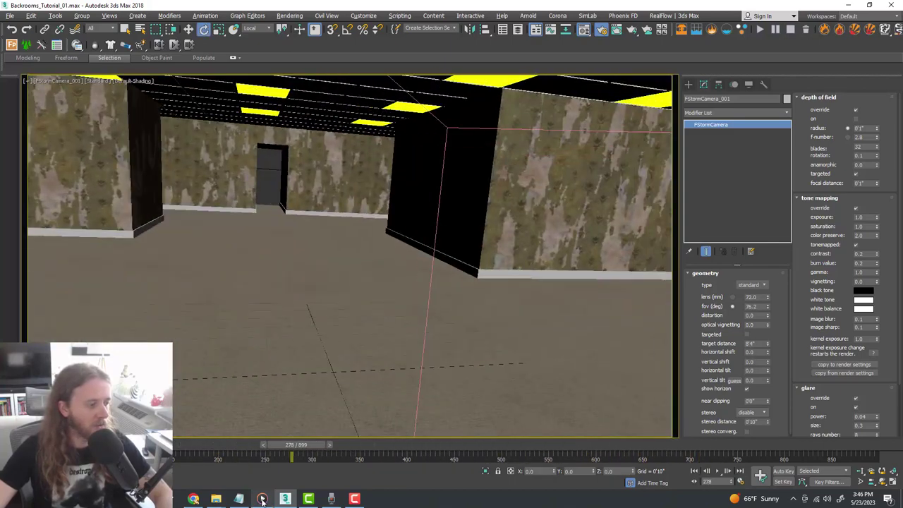
# Switch to Media Player, play the Backrooms_01 reference video, and return to the 3ds Max scene
pyautogui.click(262, 499)
pyautogui.click(478, 396)
pyautogui.moveTo(494, 368)
pyautogui.mouseDown()
pyautogui.moveTo(544, 369)
pyautogui.moveTo(497, 372)
pyautogui.mouseUp()
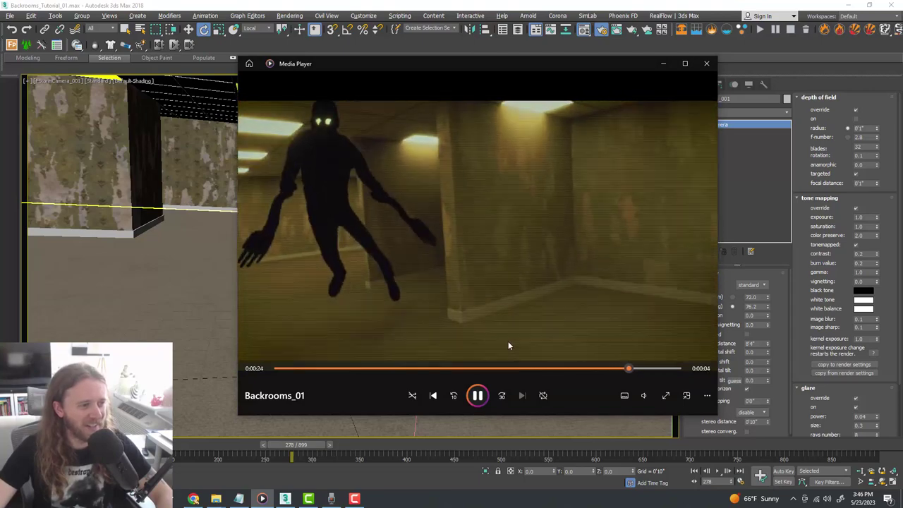
pyautogui.click(479, 396)
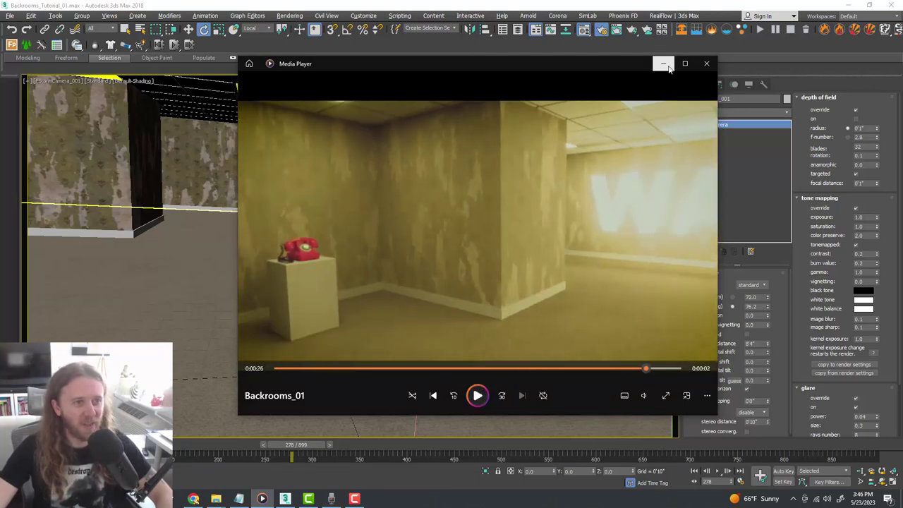
pyautogui.click(667, 65)
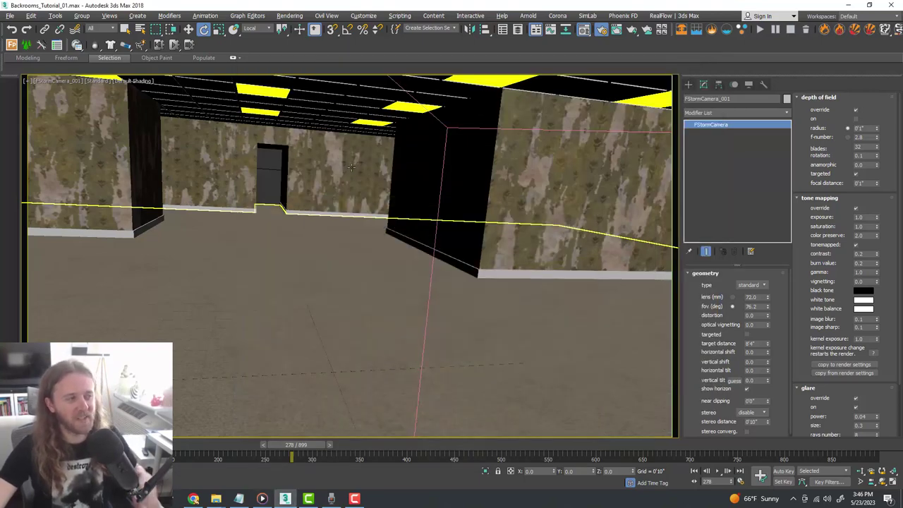
pyautogui.click(269, 167)
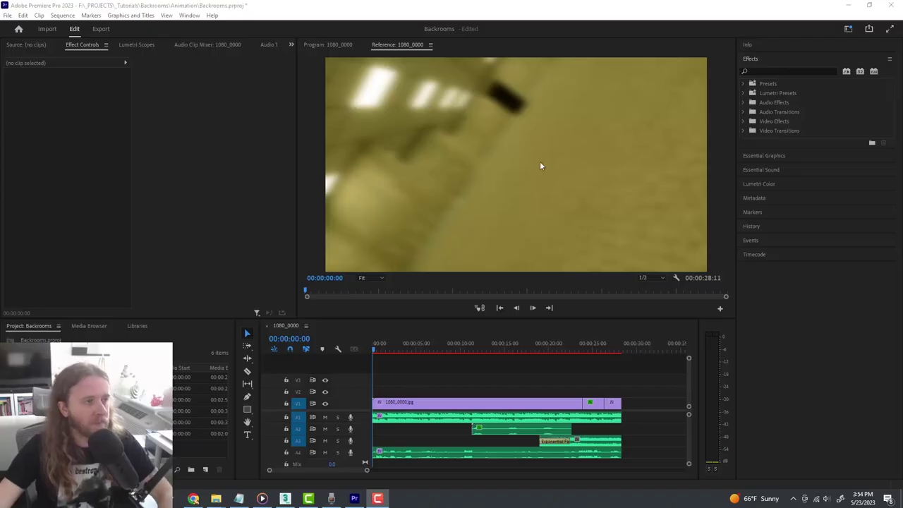
# In Premiere Pro, inspect the 1080_0000.jpg clip's effects and search the effects library for "blur"
pyautogui.click(402, 11)
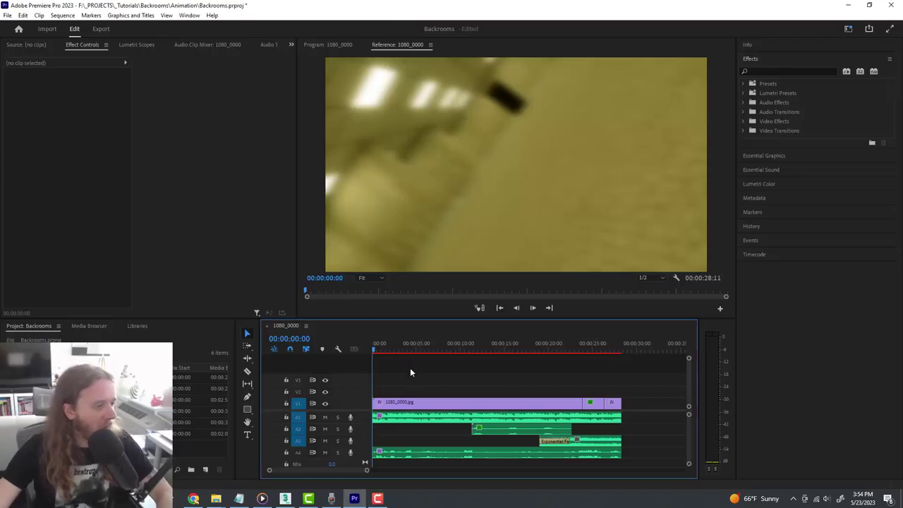
pyautogui.click(429, 401)
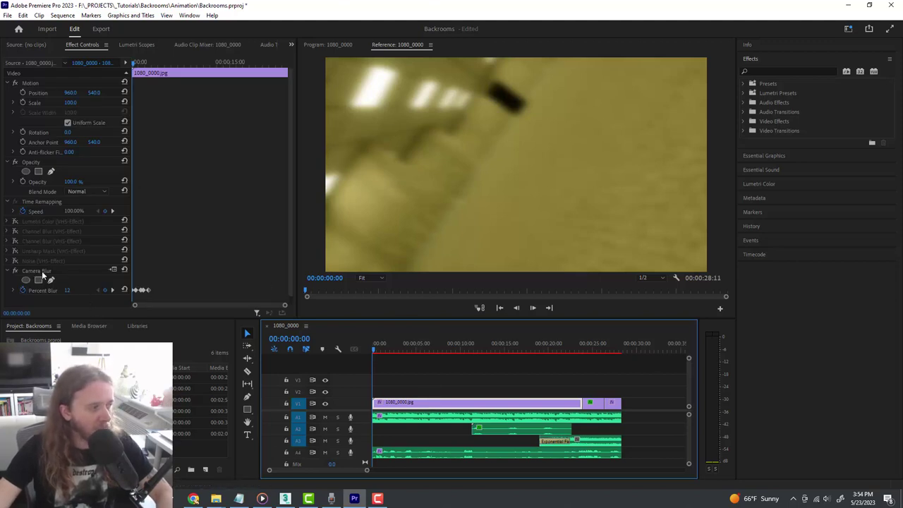
pyautogui.click(776, 70)
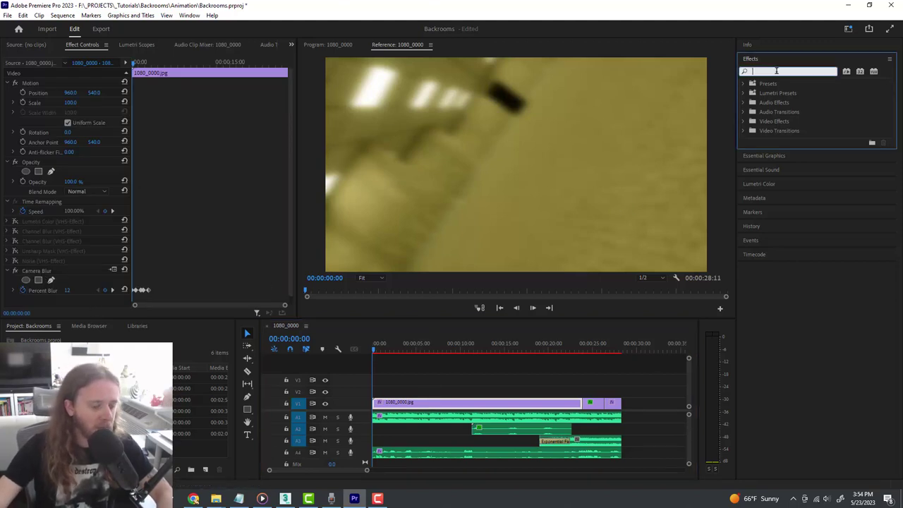
pyautogui.write('blur')
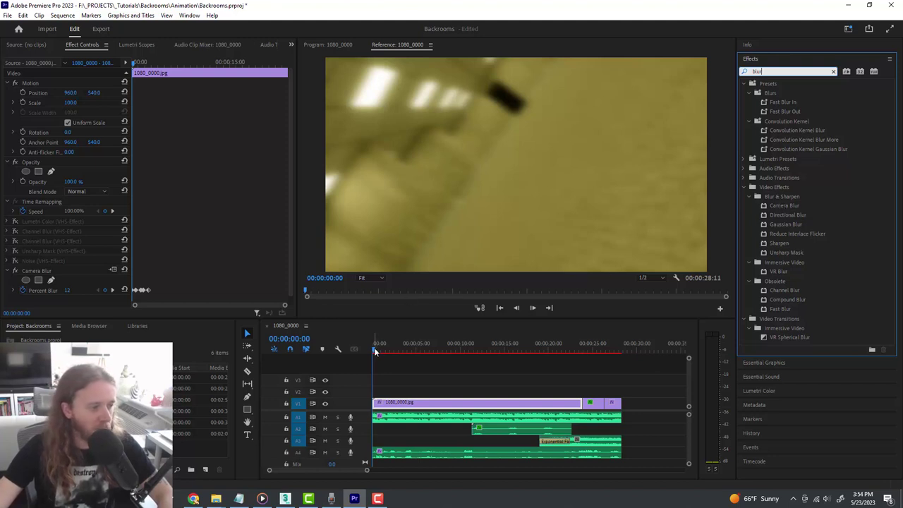
pyautogui.click(404, 379)
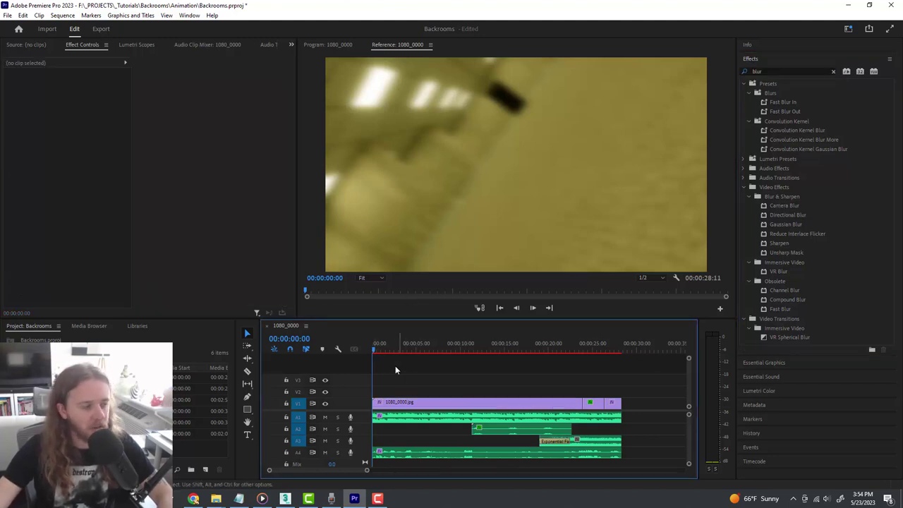
# Enable the Lumetri Color (VHS-Effect) on the 1080_0000.jpg clip and preview it at 00:00:03:24
pyautogui.moveTo(374, 350)
pyautogui.mouseDown()
pyautogui.moveTo(403, 352)
pyautogui.moveTo(372, 360)
pyautogui.moveTo(382, 351)
pyautogui.mouseUp()
pyautogui.click(405, 407)
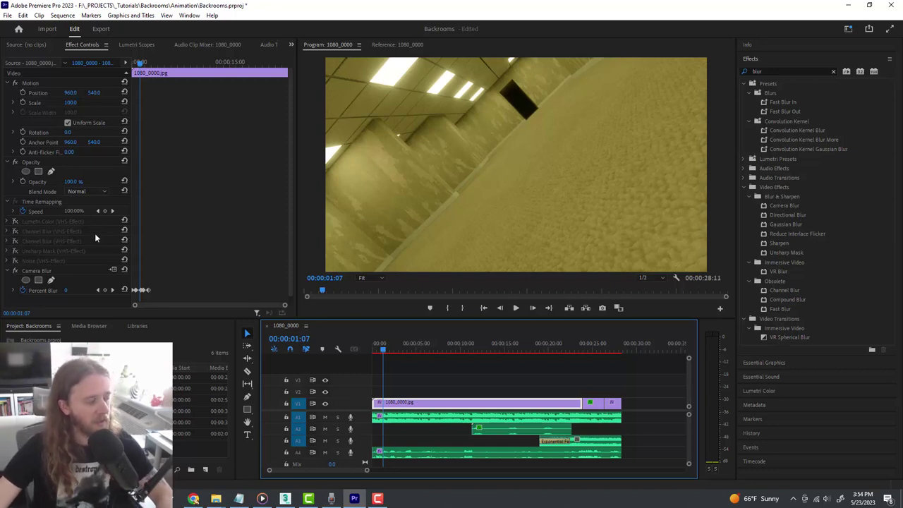
pyautogui.click(16, 222)
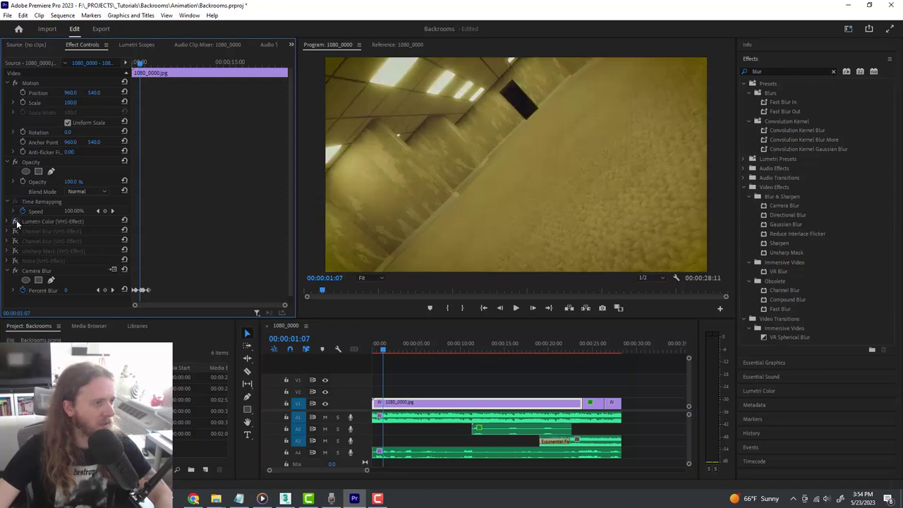
pyautogui.click(138, 63)
pyautogui.moveTo(138, 63); pyautogui.dragTo(156, 69)
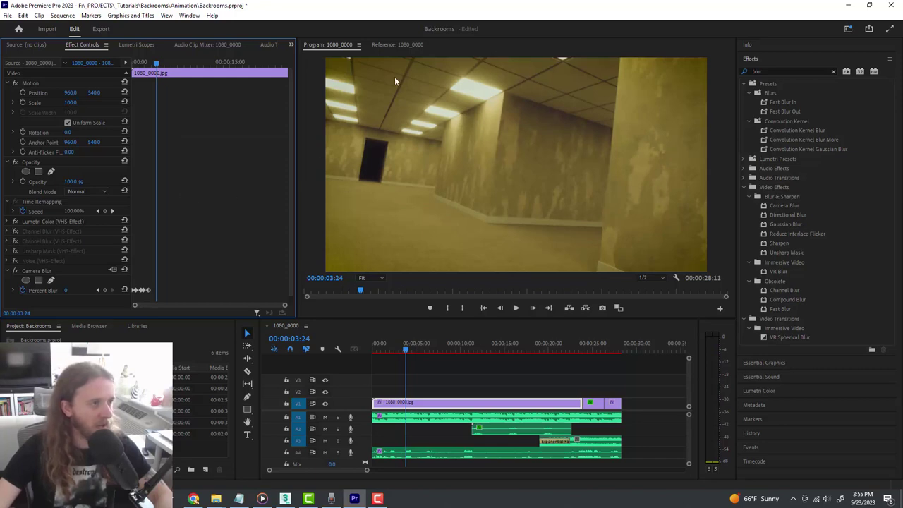
# Enable both Channel Blur (VHS-Effect) effects on the clip and play the footage to about 00:00:05:15 to check them
pyautogui.click(16, 232)
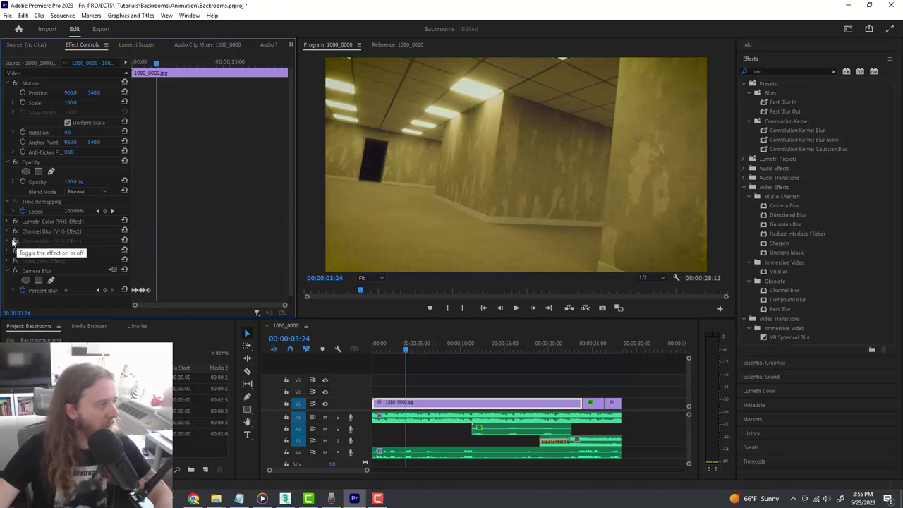
pyautogui.click(14, 241)
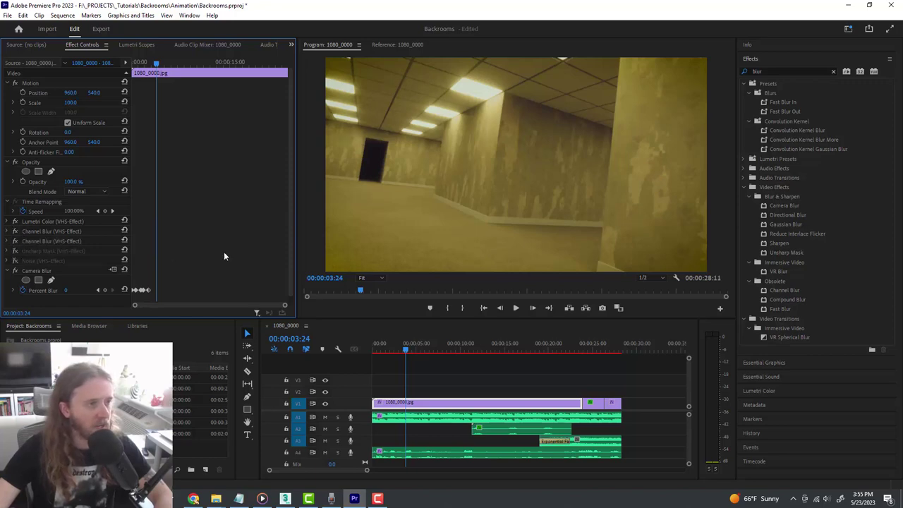
pyautogui.click(403, 350)
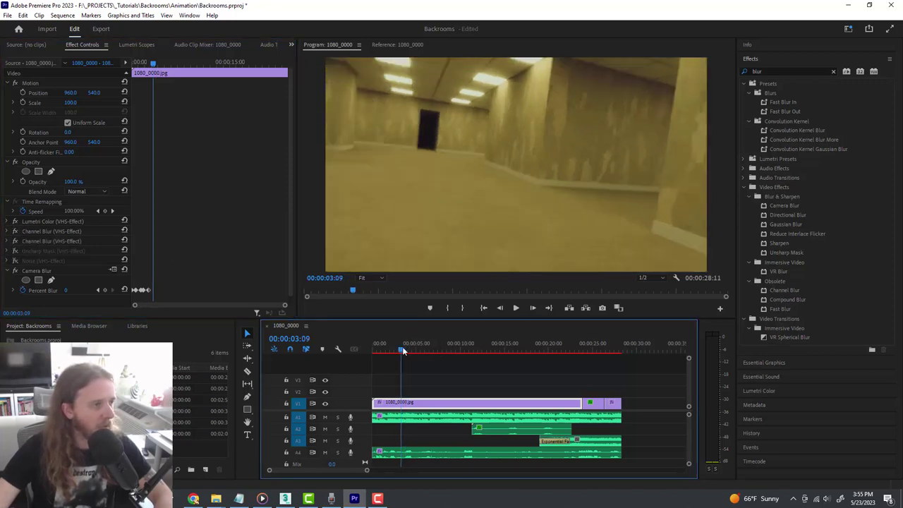
pyautogui.press('space')
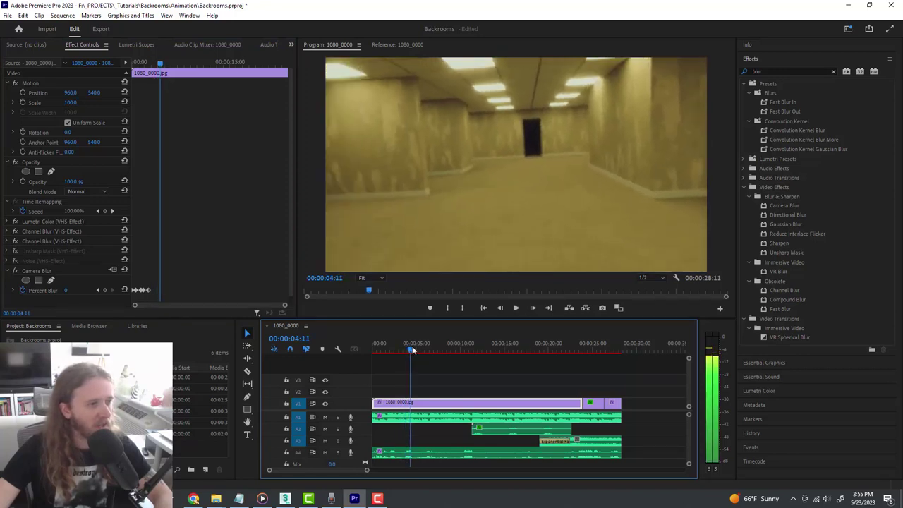
pyautogui.moveTo(415, 348); pyautogui.dragTo(422, 346)
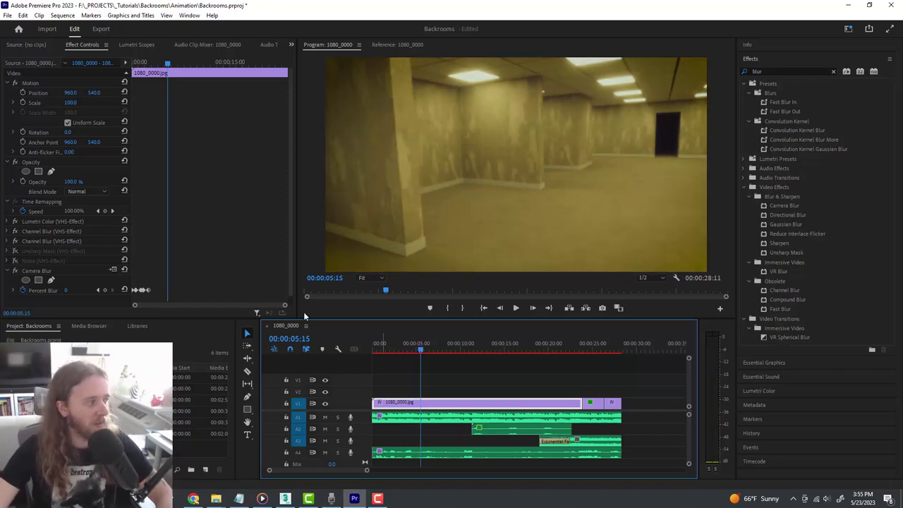
# Enable the clip's Unsharp Mask (VHS-Effect), set its amount to 86.0 and preview the sharpening at 00:00:06:02
pyautogui.click(15, 251)
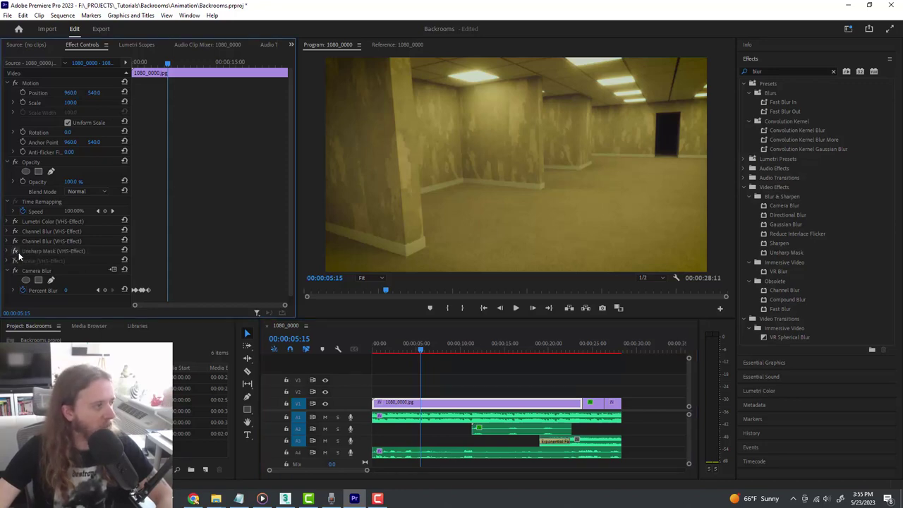
pyautogui.moveTo(424, 350); pyautogui.dragTo(418, 351)
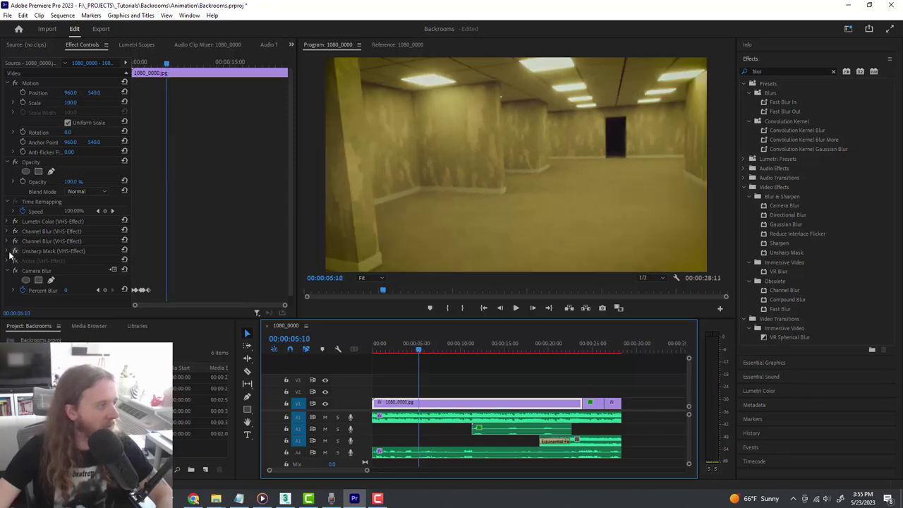
pyautogui.click(7, 251)
pyautogui.moveTo(71, 274); pyautogui.dragTo(102, 275)
pyautogui.moveTo(421, 349)
pyautogui.mouseDown()
pyautogui.moveTo(435, 348)
pyautogui.moveTo(403, 356)
pyautogui.moveTo(425, 355)
pyautogui.mouseUp()
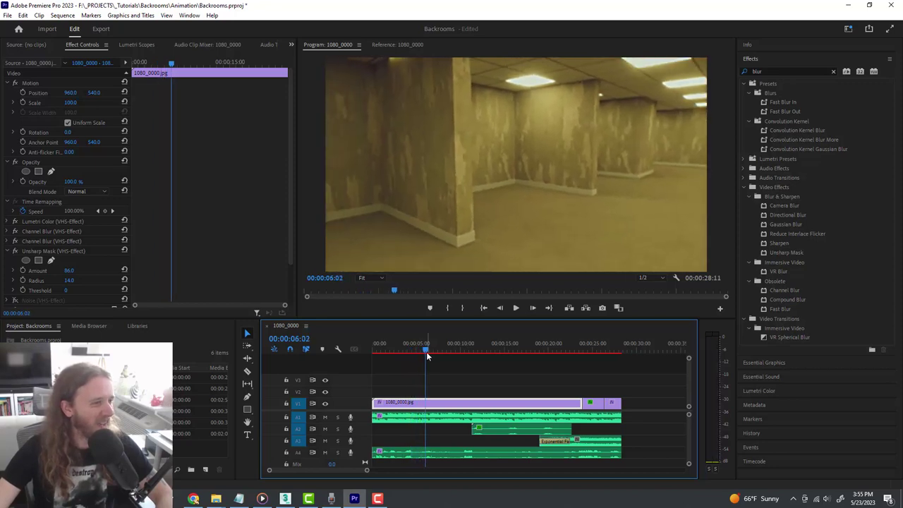
pyautogui.click(7, 252)
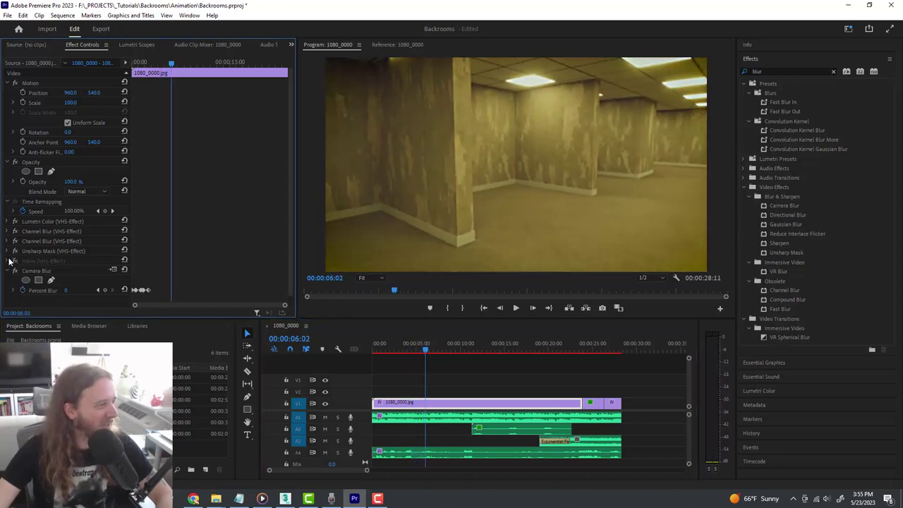
# Enable the clip's Noise (VHS-Effect) and set its amount of noise to 5.0 %, previewing at 00:00:07:12
pyautogui.click(15, 260)
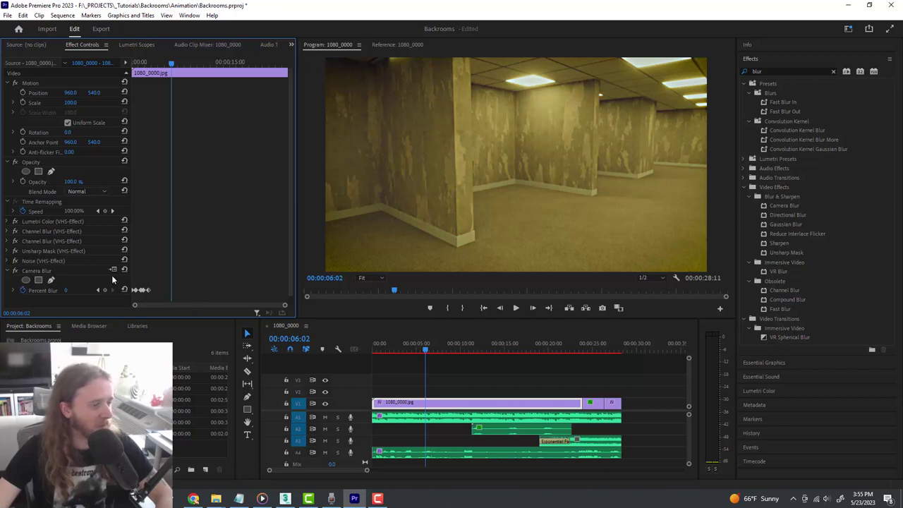
pyautogui.moveTo(426, 349); pyautogui.dragTo(437, 350)
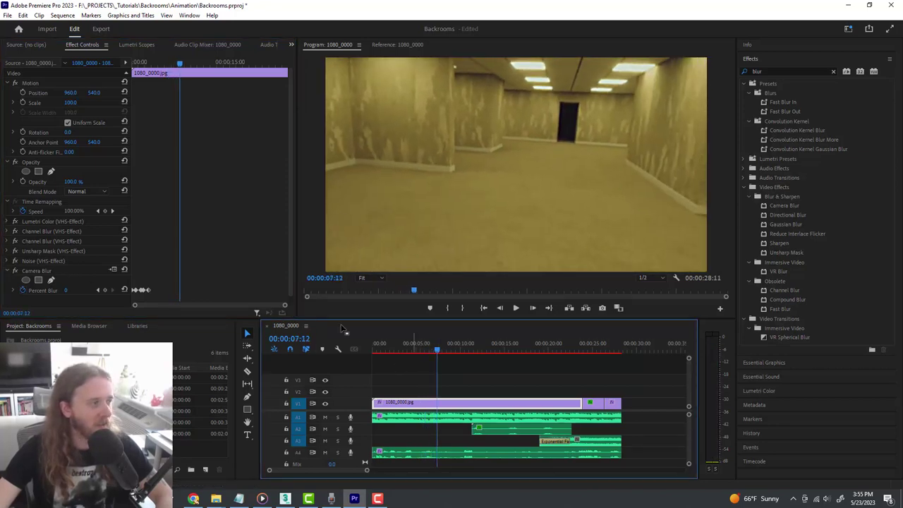
pyautogui.click(8, 261)
pyautogui.moveTo(72, 281); pyautogui.dragTo(86, 281)
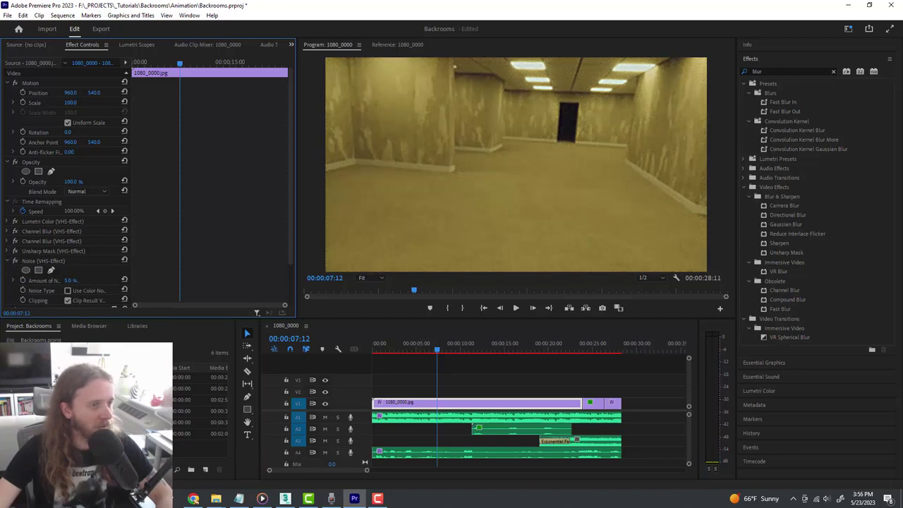
# Scrub the VHS-treated footage to about 00:00:17:15 and review the Smoking Lounge music clip's Pitch Shifter transpose keyframes back to 00:00:00:00
pyautogui.click(428, 348)
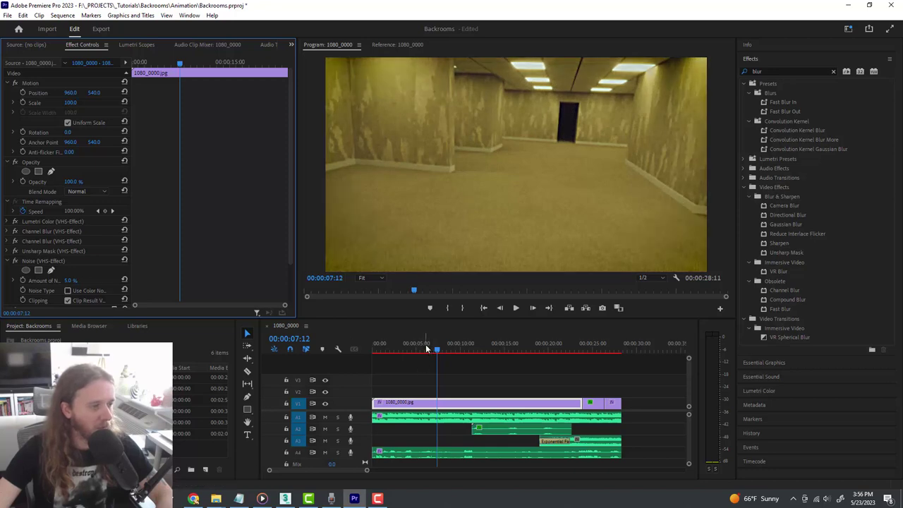
pyautogui.moveTo(432, 349); pyautogui.dragTo(527, 349)
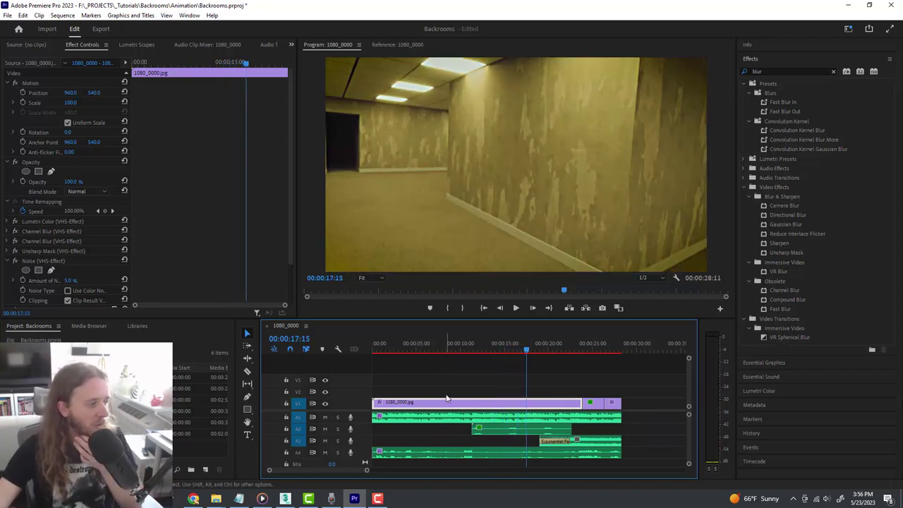
pyautogui.click(653, 403)
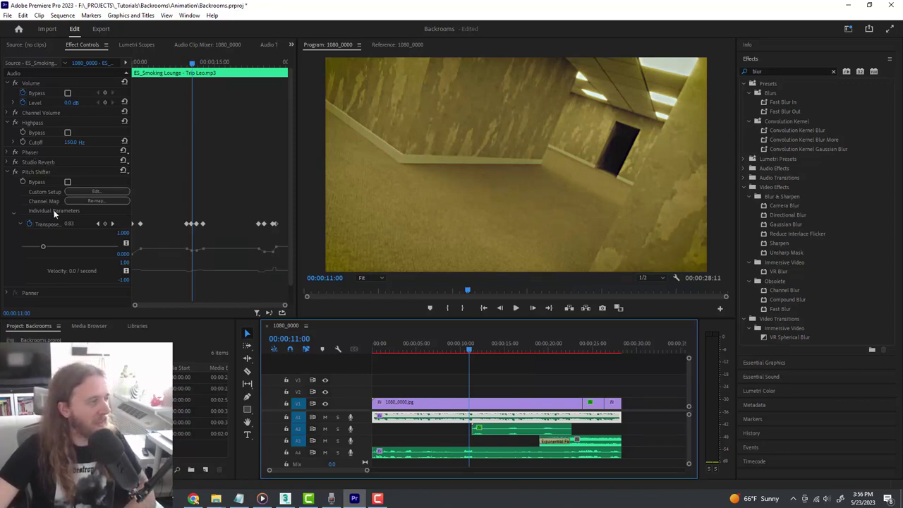
pyautogui.moveTo(192, 63); pyautogui.dragTo(131, 75)
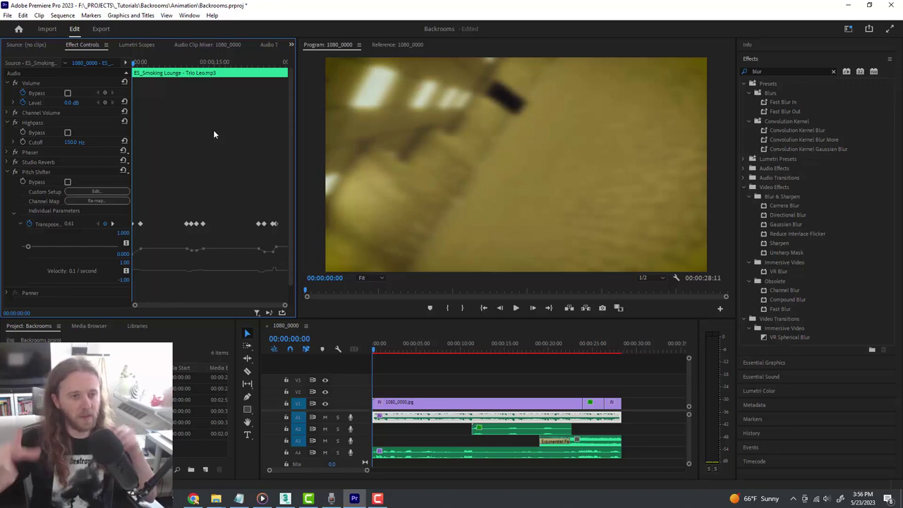
# Scrub the sequence to about 00:00:24:29 and play its ending with sound up to 00:00:27:11
pyautogui.click(397, 383)
pyautogui.moveTo(399, 351); pyautogui.dragTo(587, 349)
pyautogui.press('space')
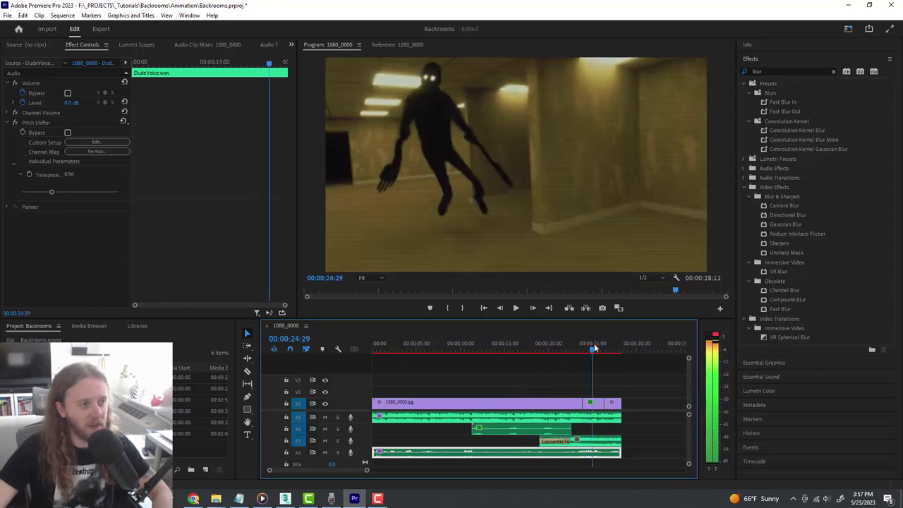
pyautogui.press('space')
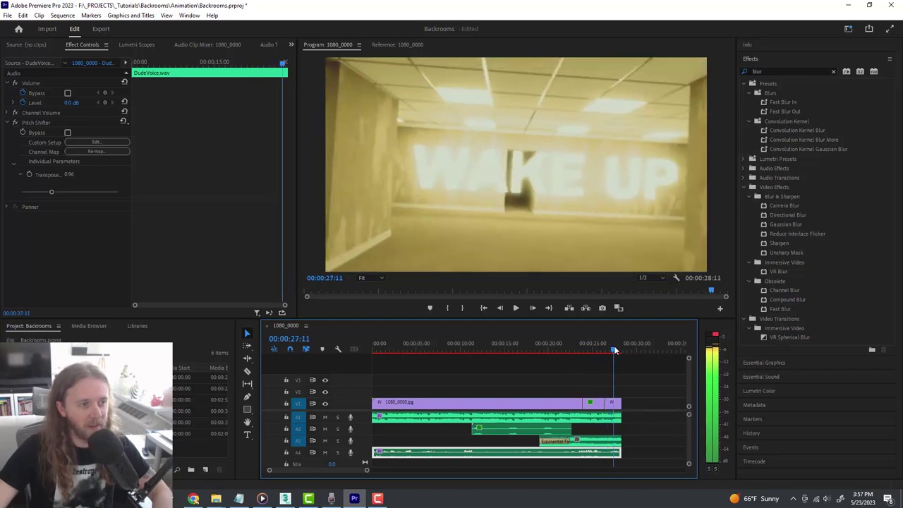